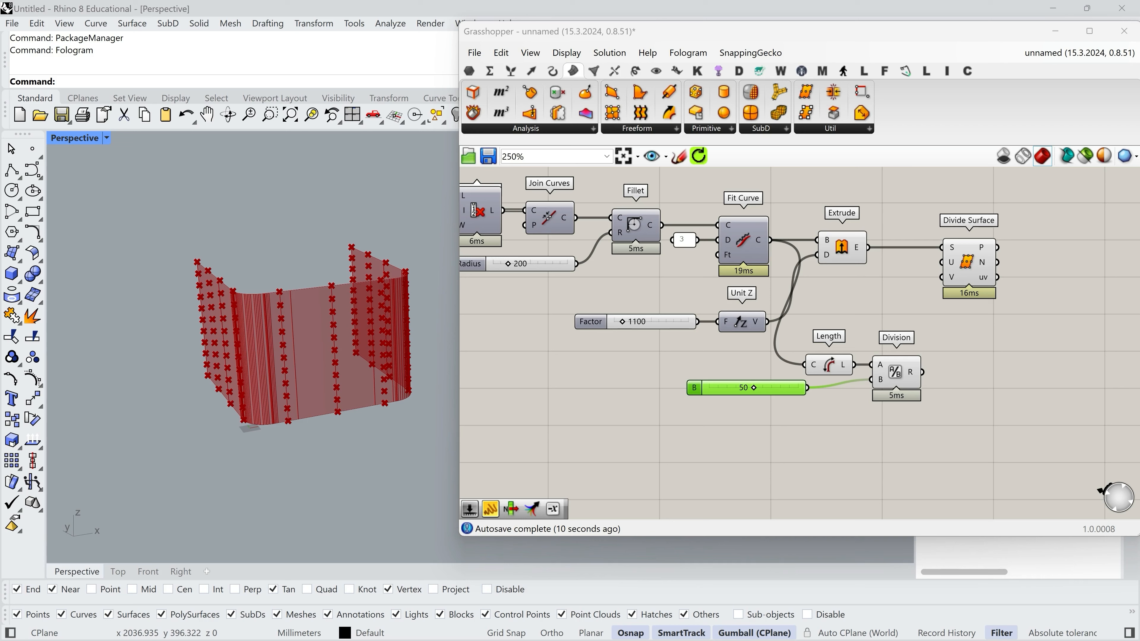
Duplicate the Division component, divide the 1100 Factor by the 50 slider with it, and wire the result into Divide Surface V.
alt+drag(882, 362, 887, 425)
drag(818, 372, 618, 325)
drag(900, 434, 889, 444)
drag(778, 391, 775, 413)
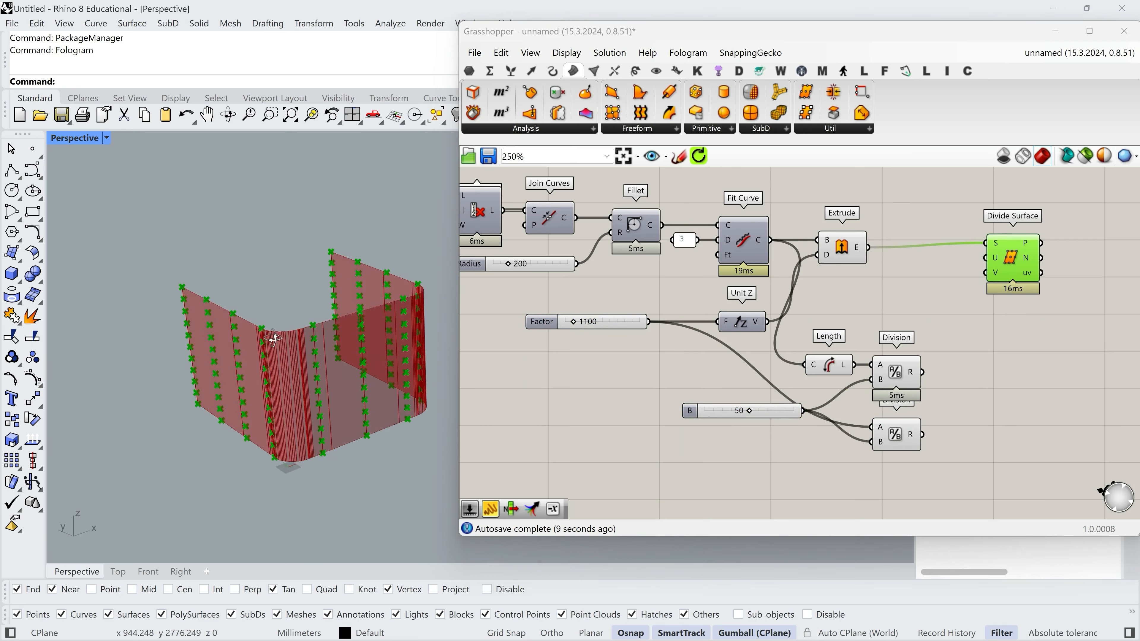
right_drag(274, 336, 225, 359)
drag(927, 438, 993, 271)
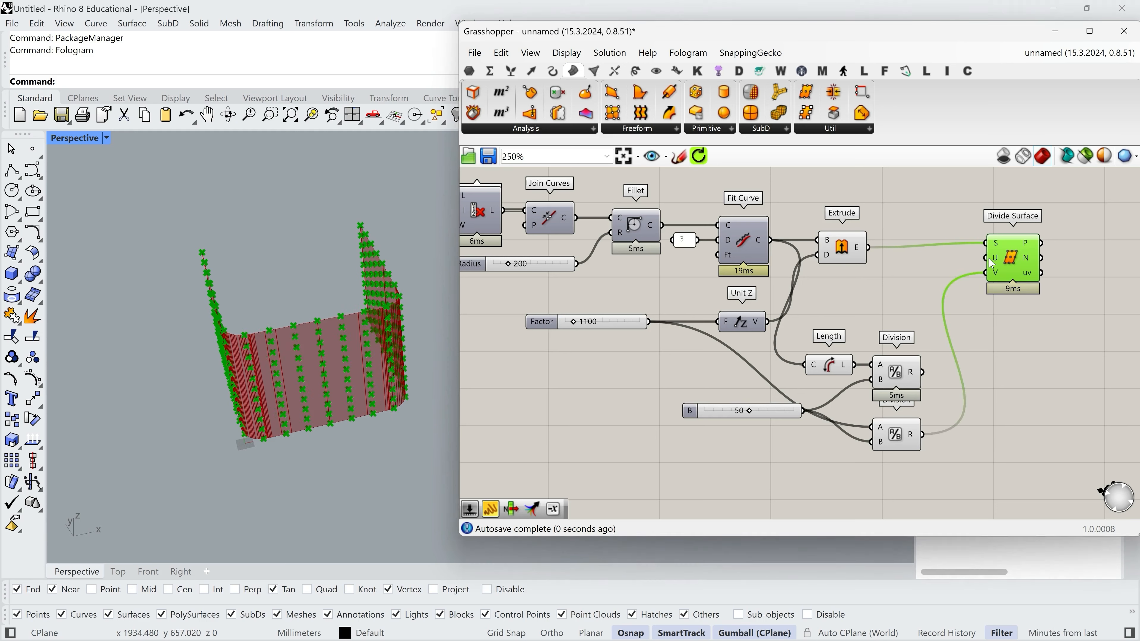
mouse_move(341, 400)
right_down()
mouse_move(364, 379)
mouse_move(350, 384)
right_up()
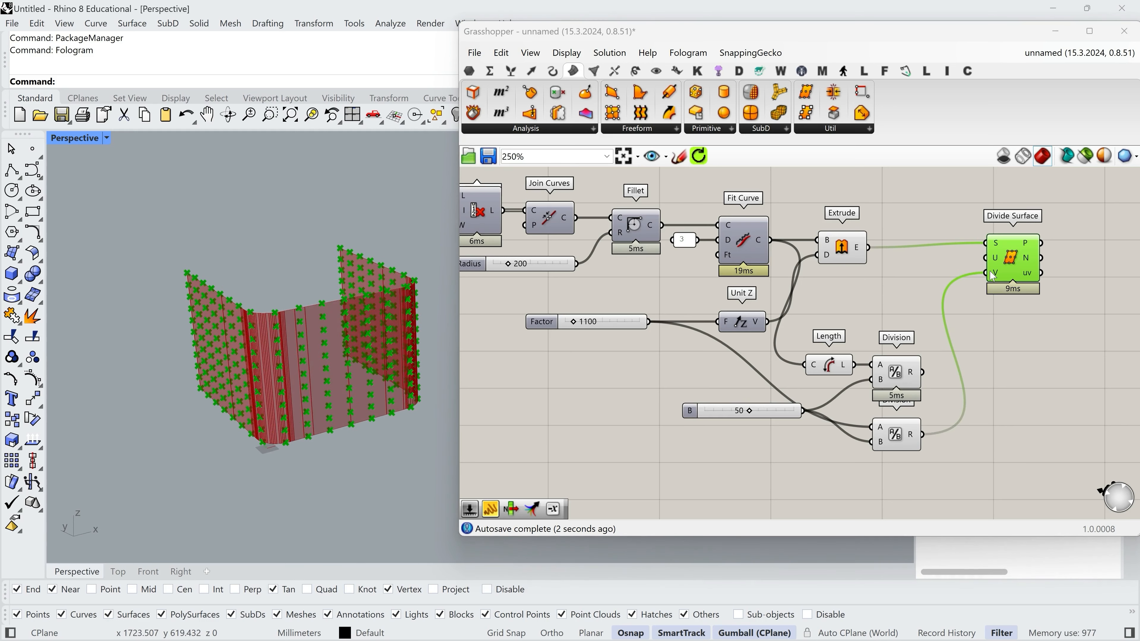
Reroute the height Division's result to Divide Surface U and wire the length Division's result into V.
ctrl+shift+drag(990, 271, 987, 264)
drag(961, 313, 924, 374)
scroll(319, 362, up, 6)
right_drag(318, 362, 332, 391)
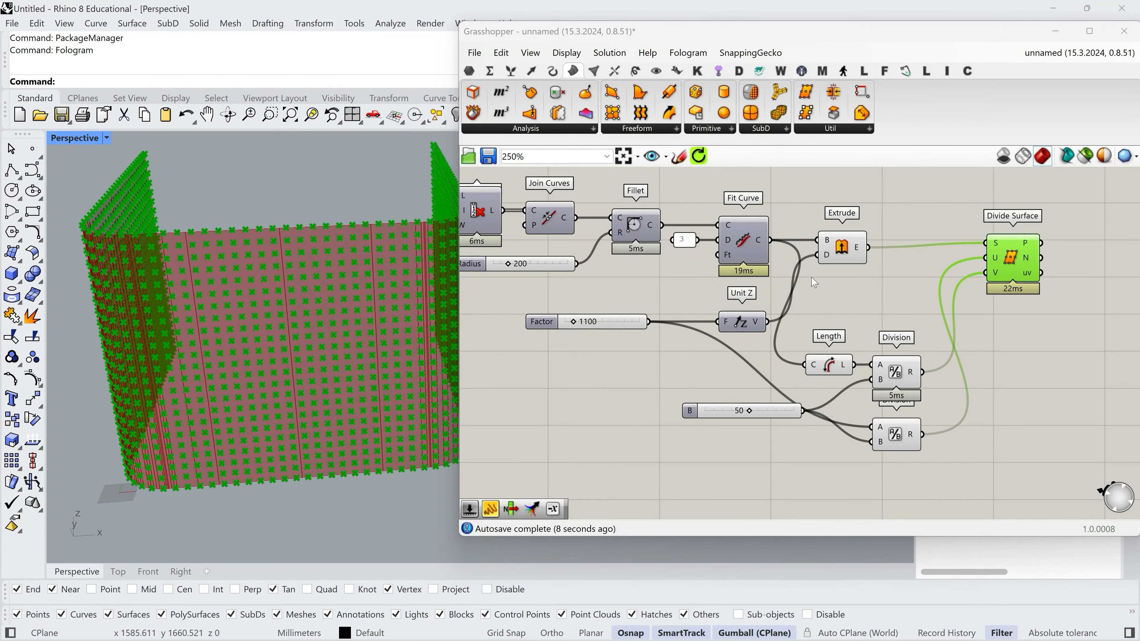
Turn off the preview of the Extrude component so that only the division points display.
right_click(843, 248)
click(861, 278)
click(844, 292)
right_drag(215, 312, 317, 322)
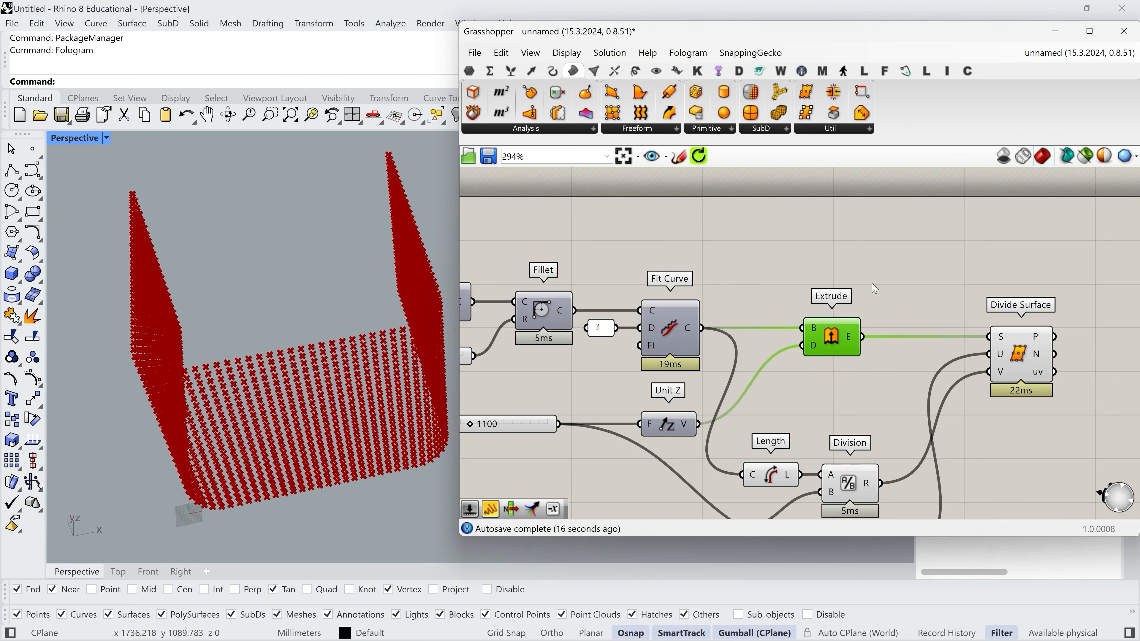
drag(892, 392, 794, 318)
click(908, 275)
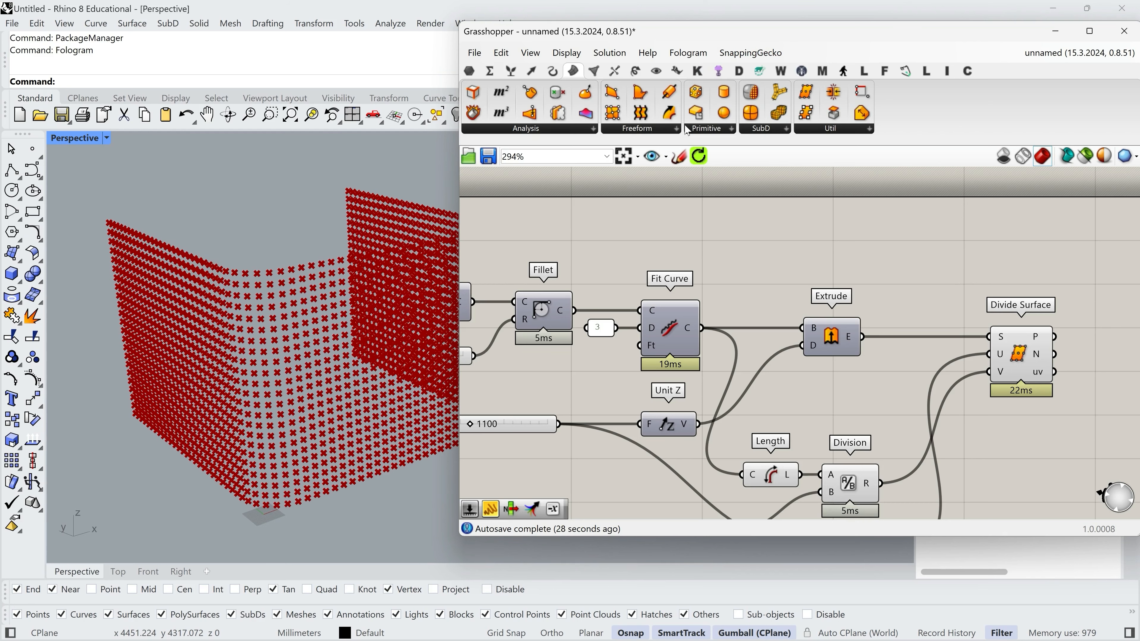
Add a Custom Preview component above Divide Surface and feed the Extrude result into its G input.
click(656, 71)
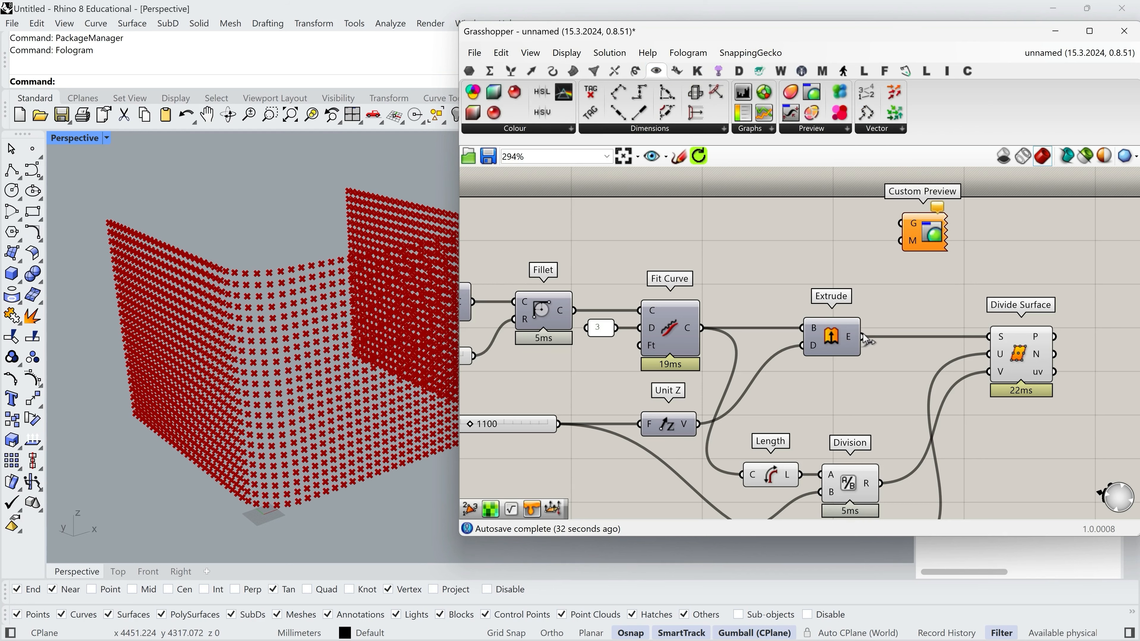
drag(863, 336, 957, 230)
double_click(832, 249)
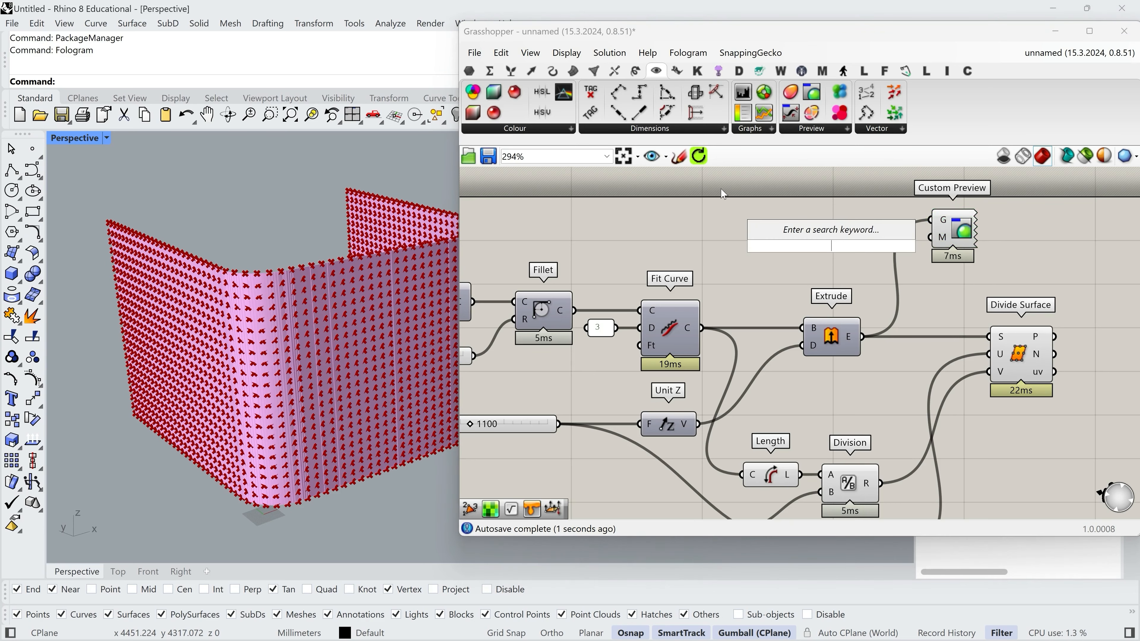
Place a Colour Swatch component beside the Custom Preview.
click(470, 71)
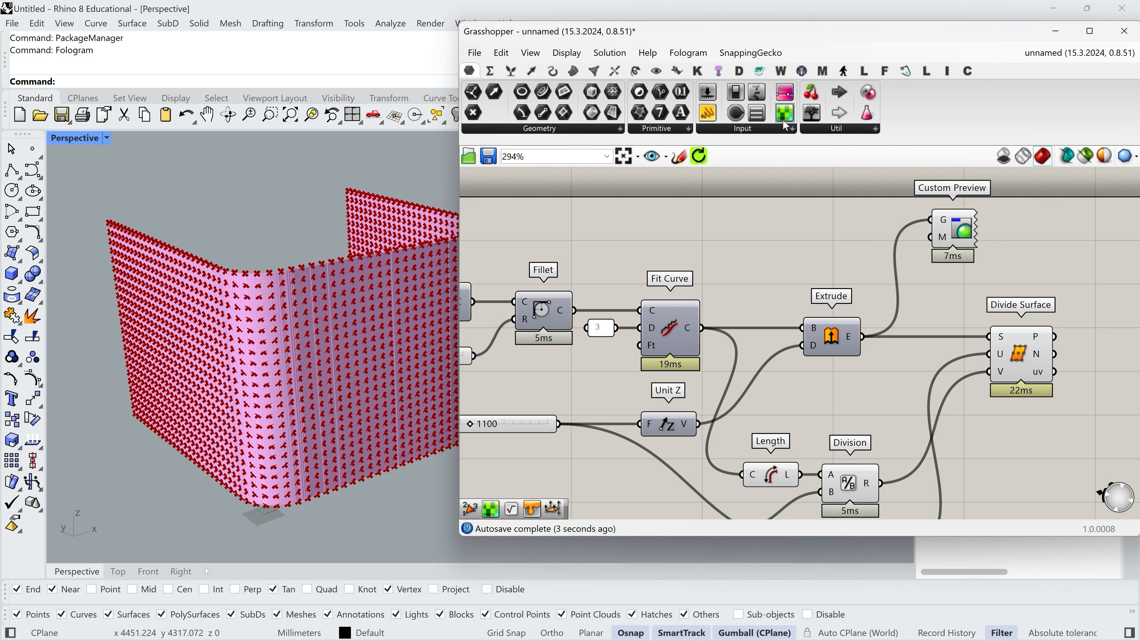
click(771, 131)
drag(839, 266, 850, 259)
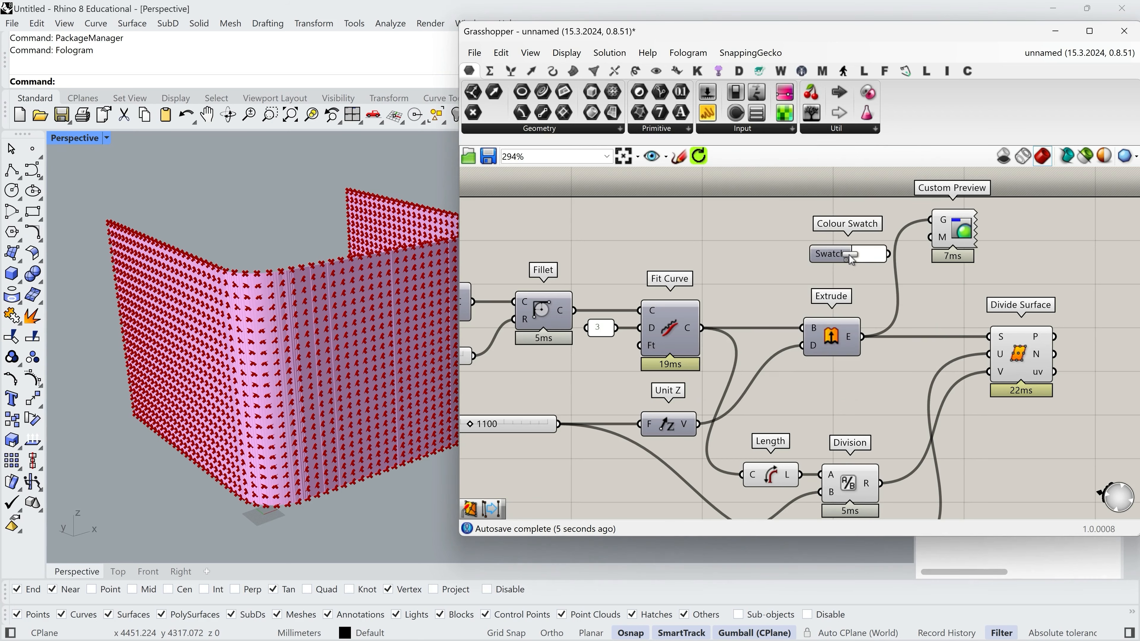
Set the swatch to a dark grey with saturation 0 and value 30, and wire it into the Custom Preview's M input.
click(869, 257)
mouse_move(928, 330)
mouse_down()
mouse_move(878, 398)
mouse_move(995, 369)
mouse_up()
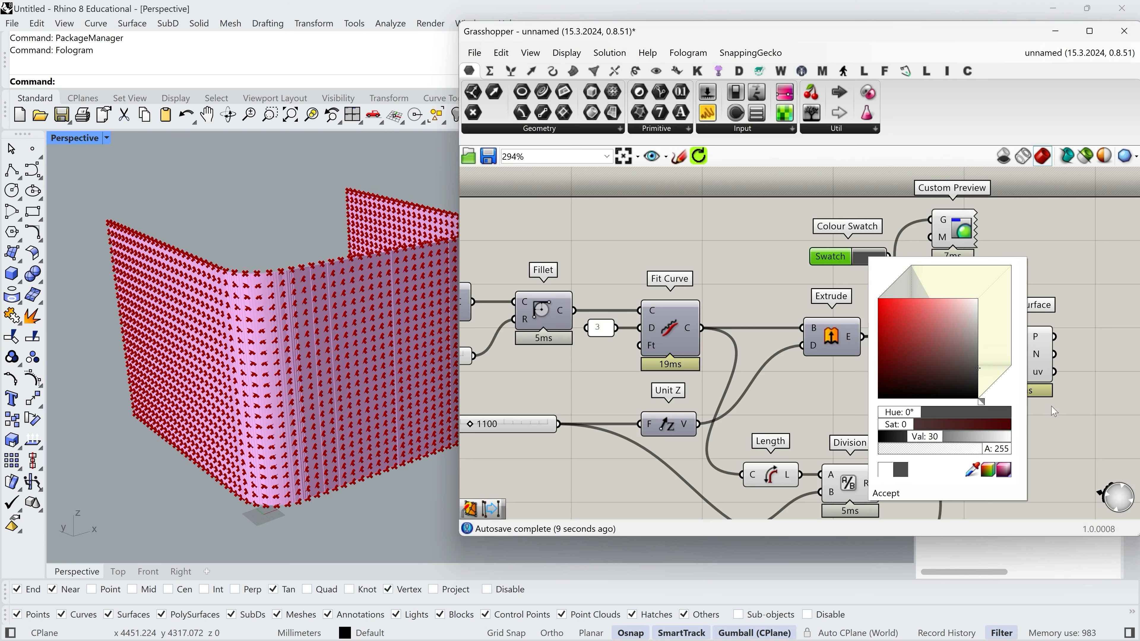
click(1056, 435)
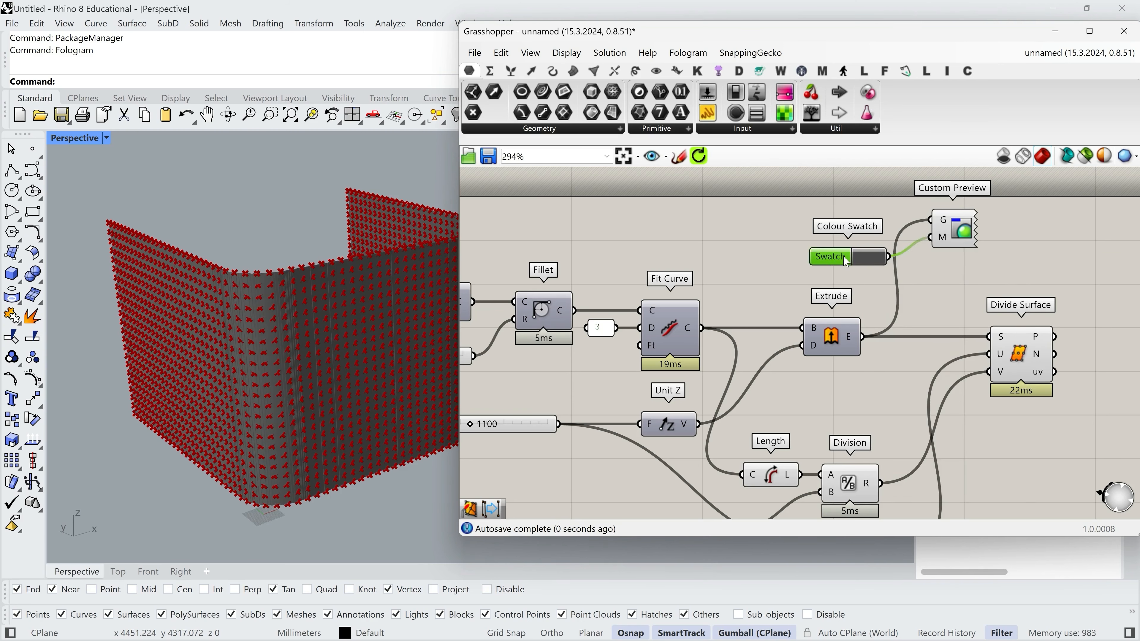
drag(883, 266, 895, 247)
scroll(226, 302, down, 1)
mouse_move(224, 299)
right_down()
mouse_move(228, 326)
mouse_move(225, 278)
mouse_move(235, 285)
right_up()
scroll(263, 271, up, 2)
scroll(263, 275, up, 1)
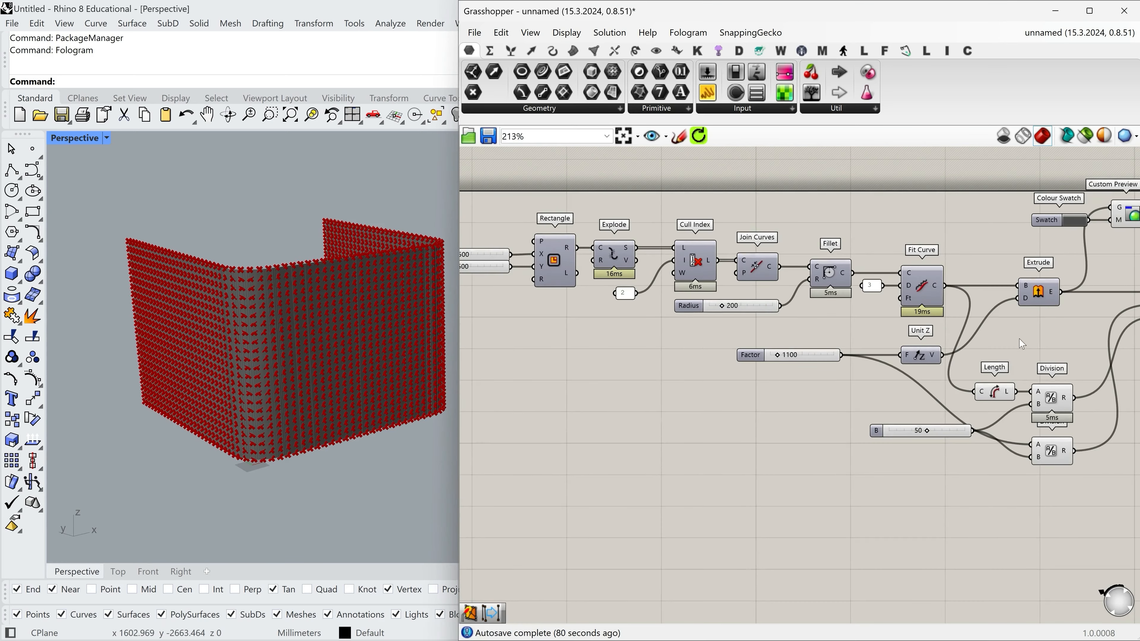
Group all components except Divide Surface, and move Divide Surface clear of the group.
drag(462, 200, 1001, 348)
shift+drag(950, 435, 663, 164)
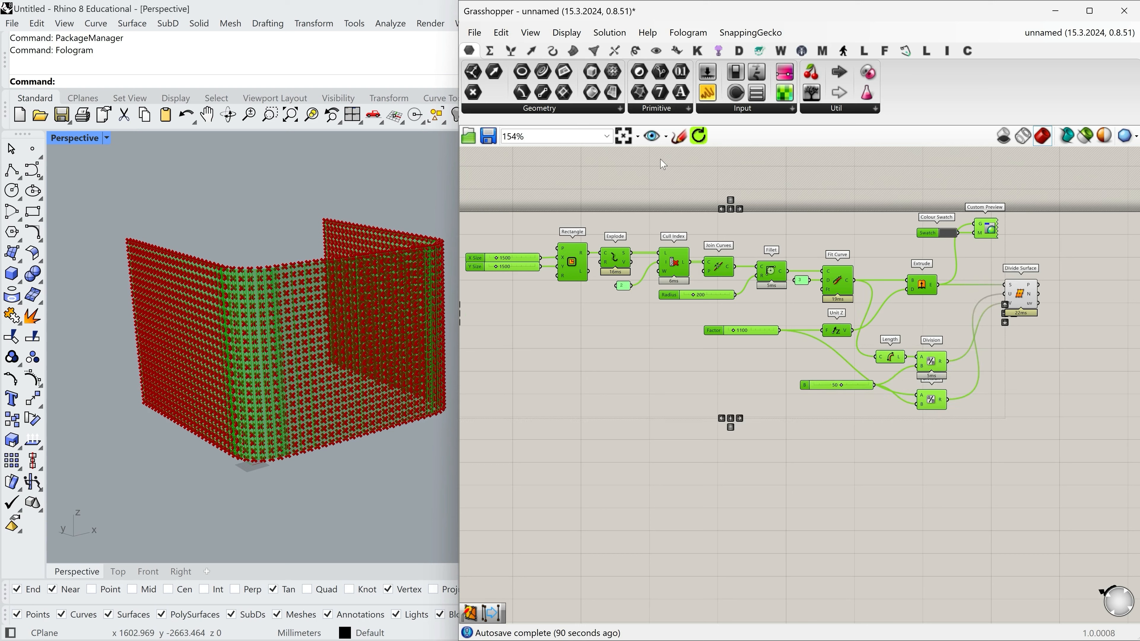
middle_click(781, 265)
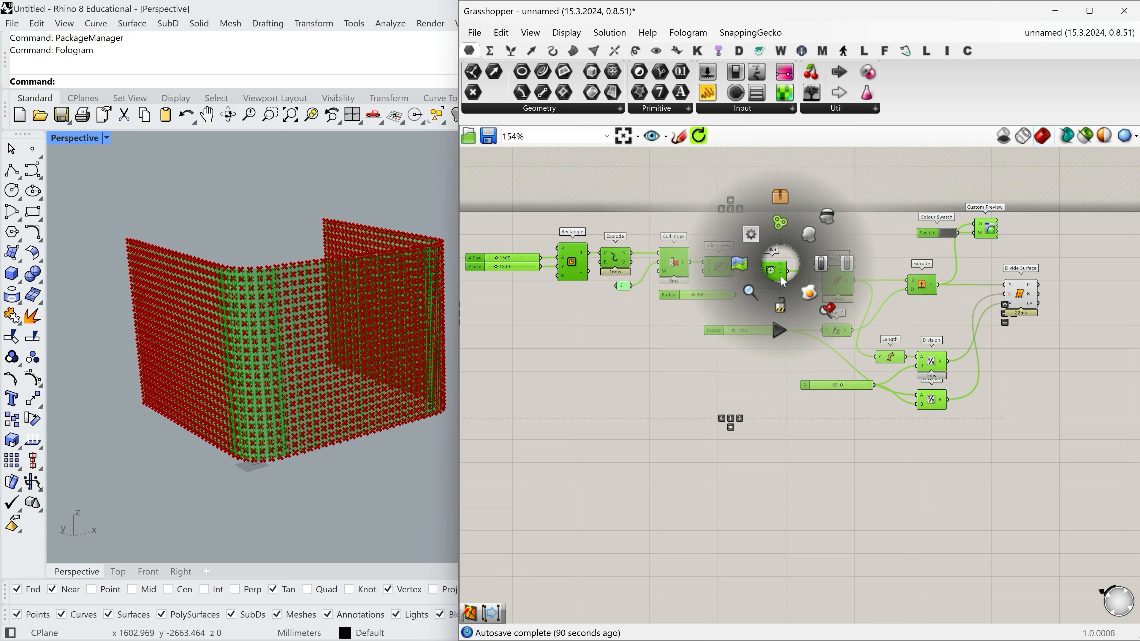
click(781, 223)
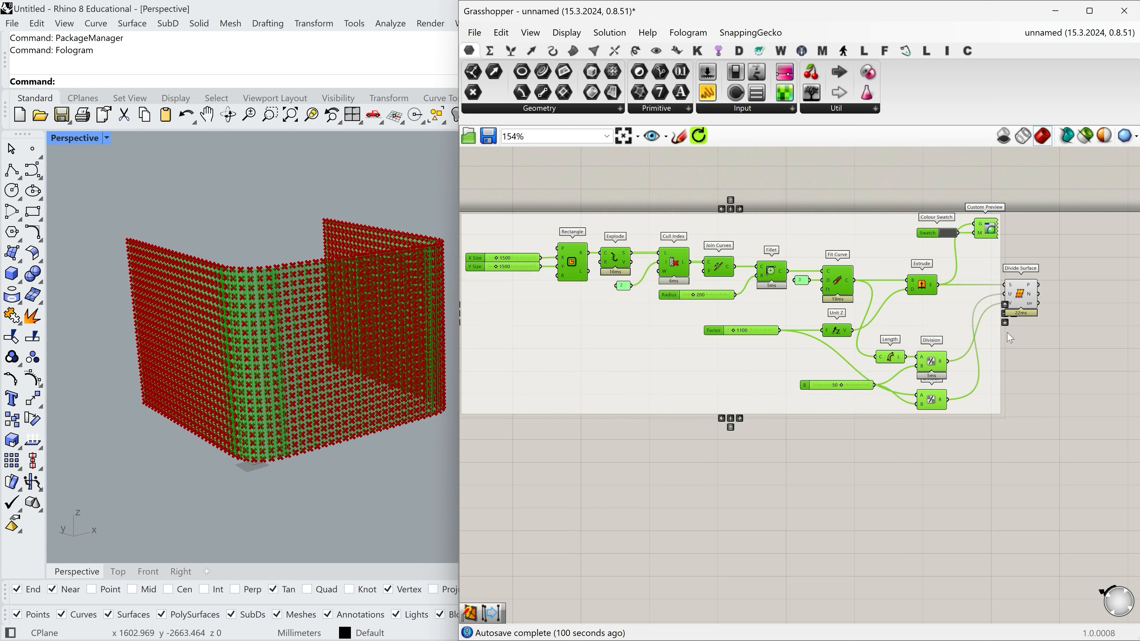
click(630, 374)
drag(1019, 294, 1071, 292)
click(1070, 360)
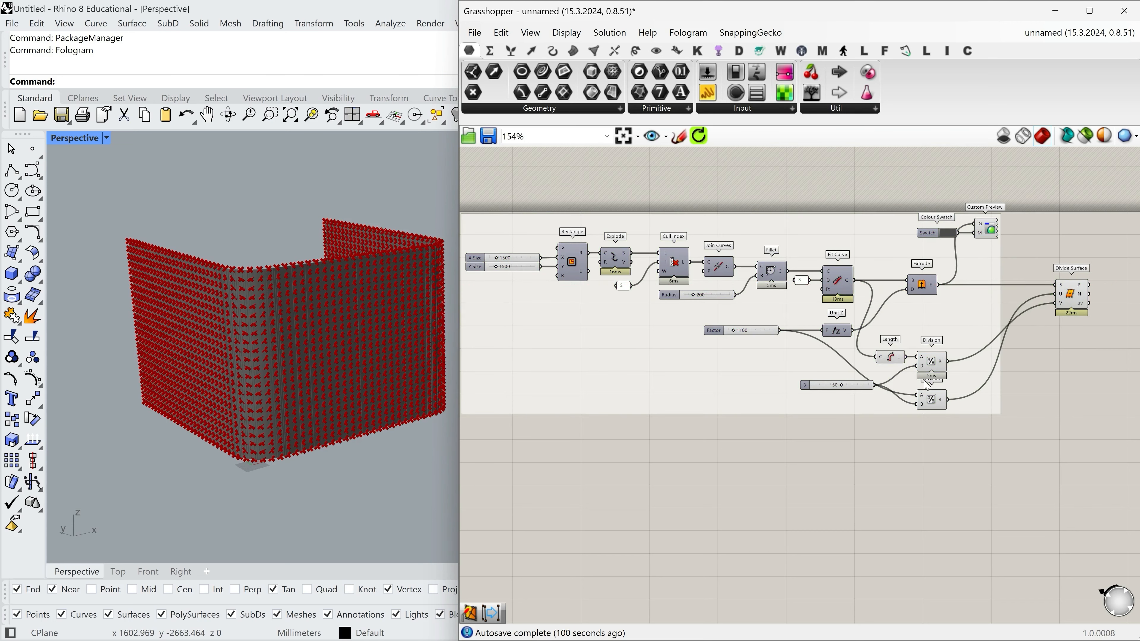
Tidy the layout by moving the Length, Division and 50 slider components closer to Extrude and shifting Divide Surface slightly away from the group.
scroll(956, 416, up, 3)
drag(983, 461, 774, 317)
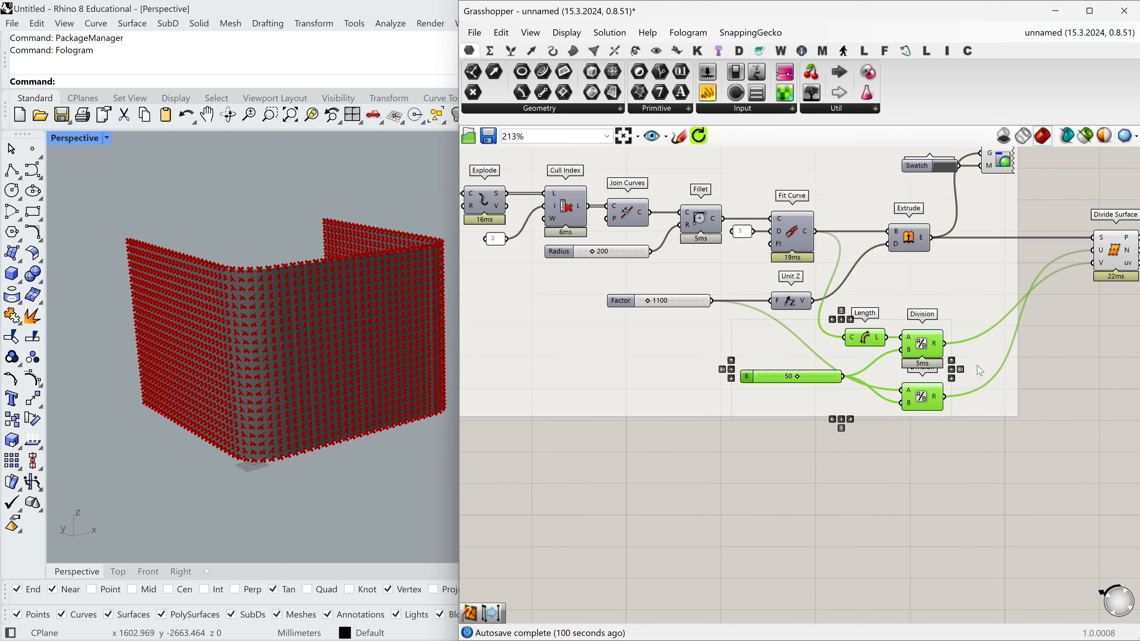
drag(924, 345, 967, 307)
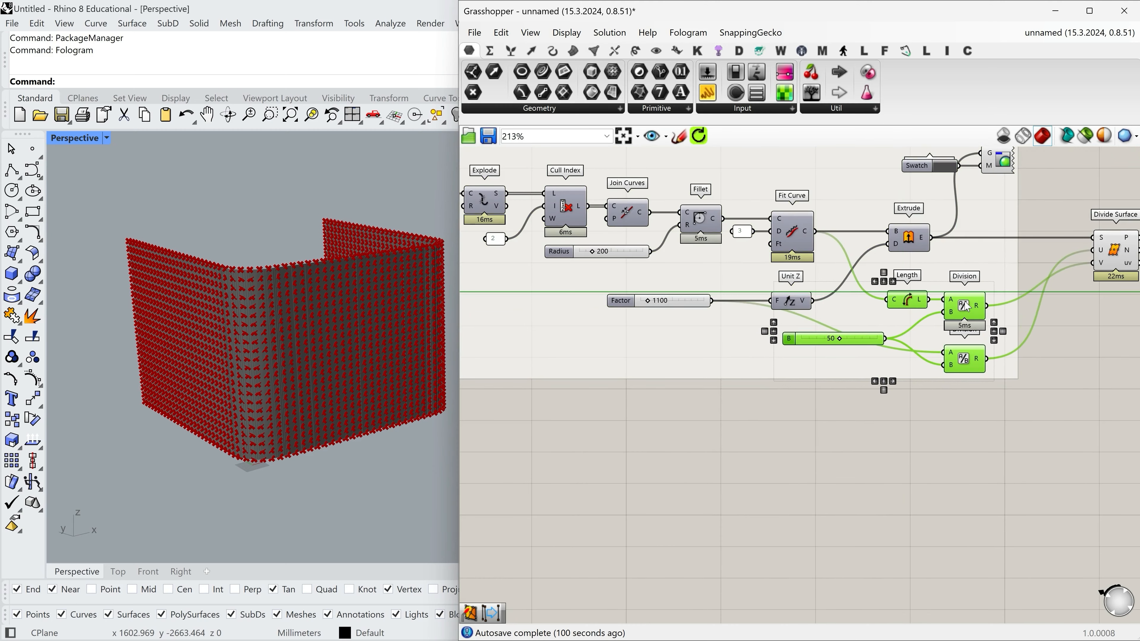
click(1001, 457)
drag(807, 338, 812, 365)
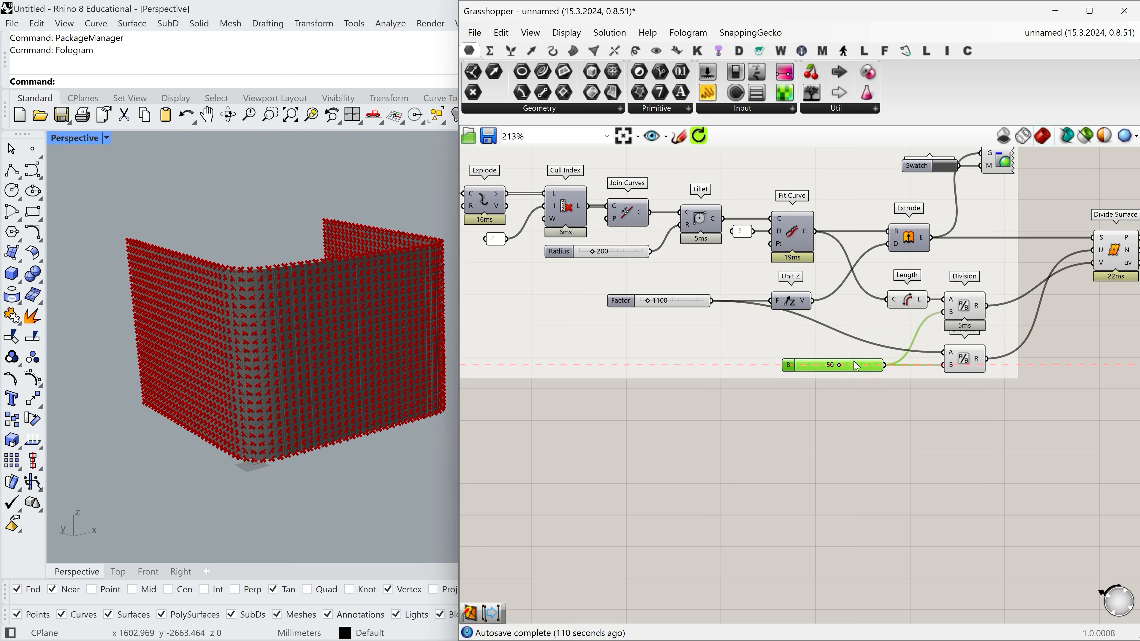
click(698, 299)
scroll(799, 409, down, 3)
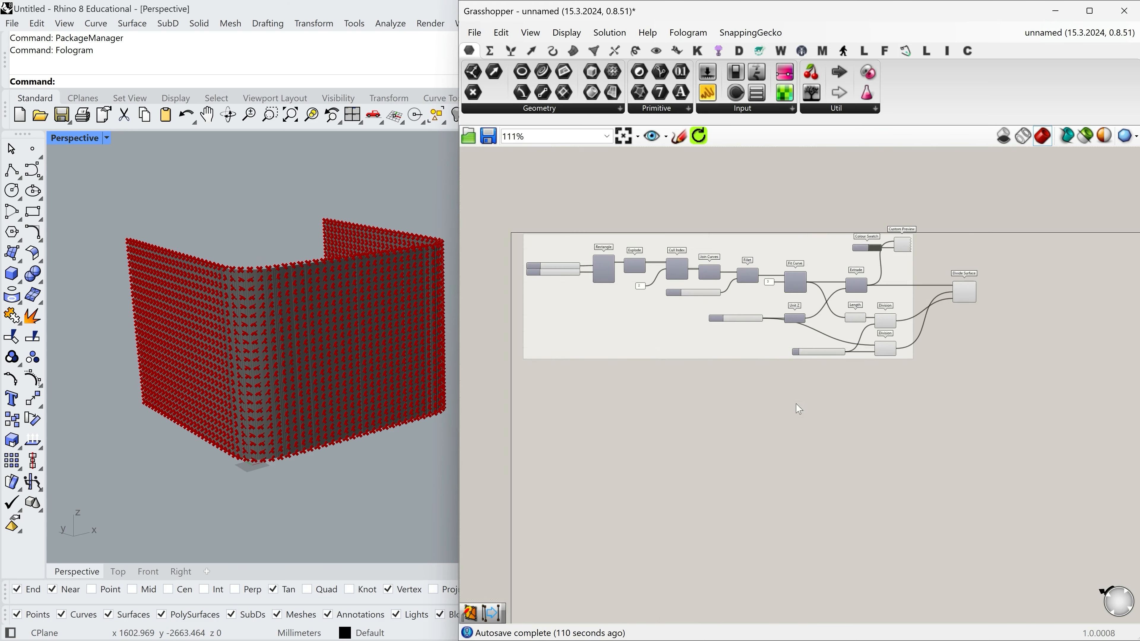
scroll(980, 321, up, 5)
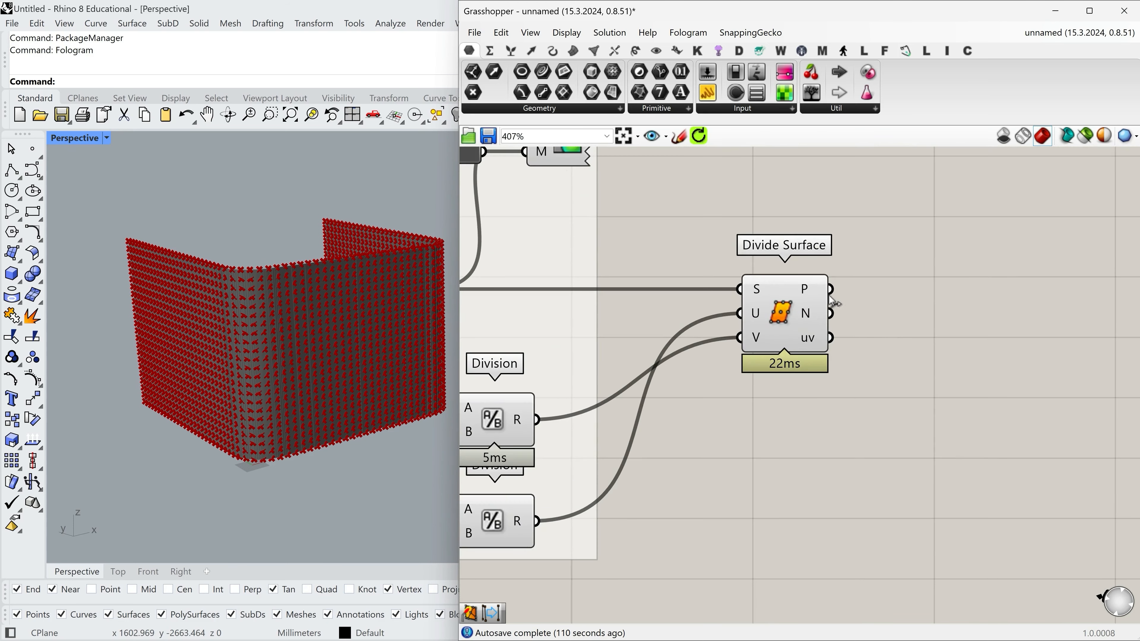
drag(797, 337, 811, 337)
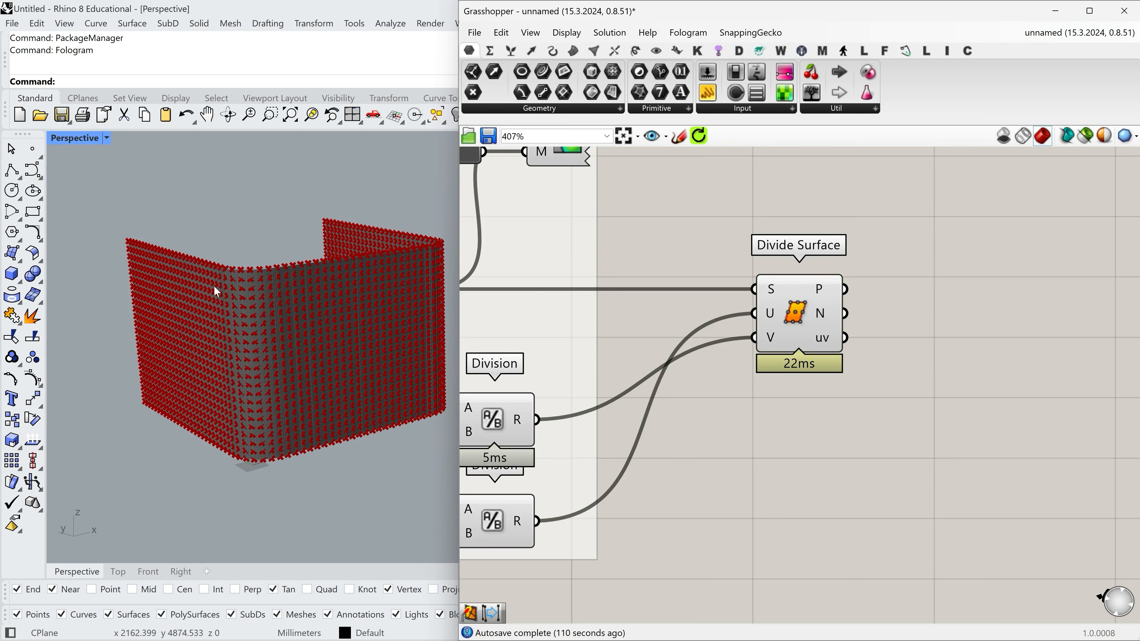
Examine the division points along the surface's corners, upper and lower edges, and rounded bend.
right_drag(214, 286, 256, 297)
scroll(187, 245, up, 5)
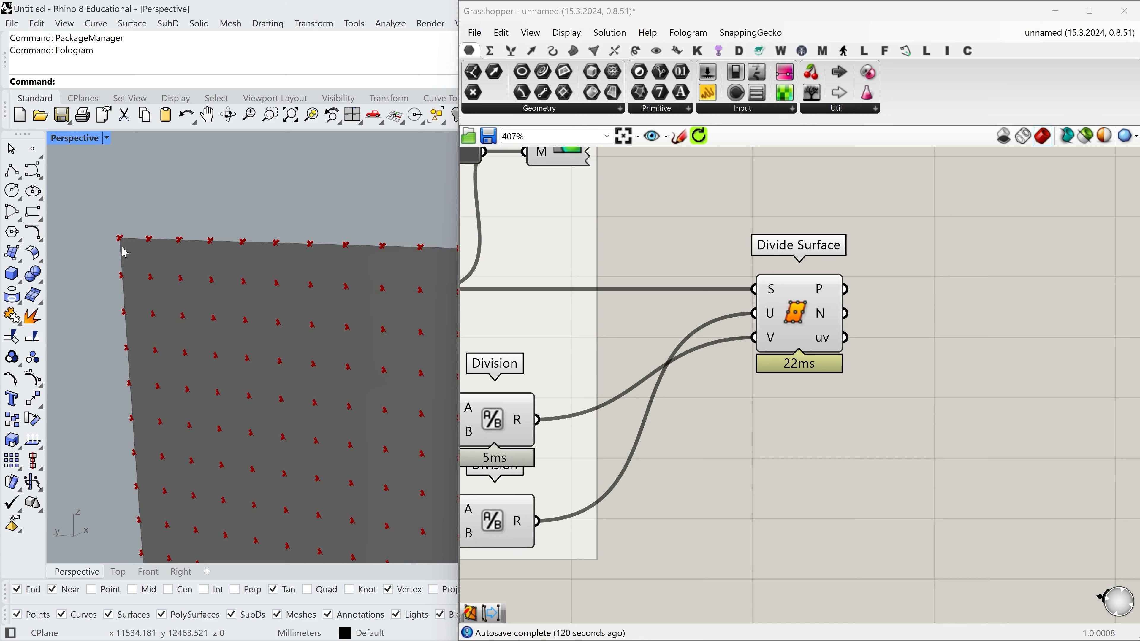
scroll(132, 272, down, 5)
scroll(145, 498, up, 3)
scroll(145, 497, up, 3)
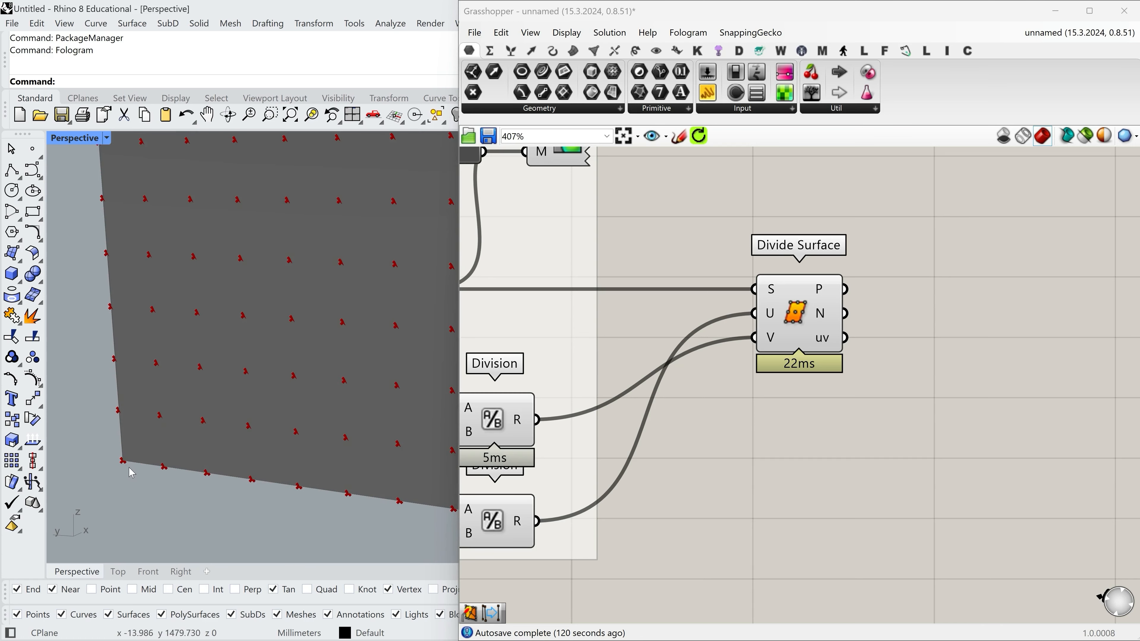
scroll(108, 458, down, 5)
scroll(318, 476, up, 5)
scroll(353, 382, up, 4)
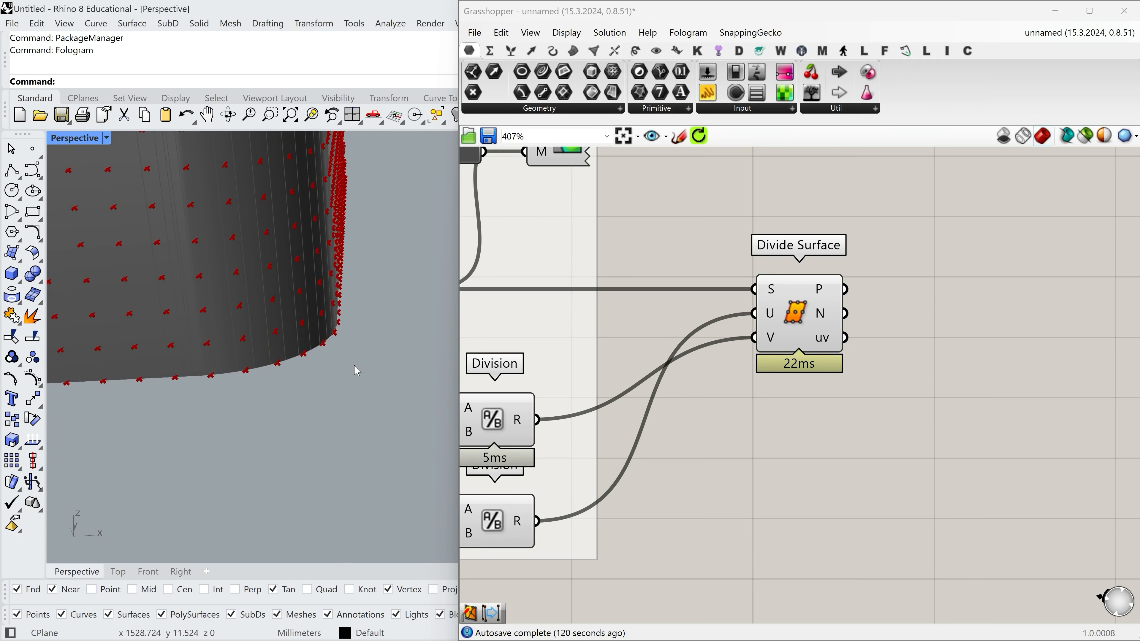
scroll(346, 430, down, 8)
right_drag(278, 358, 329, 350)
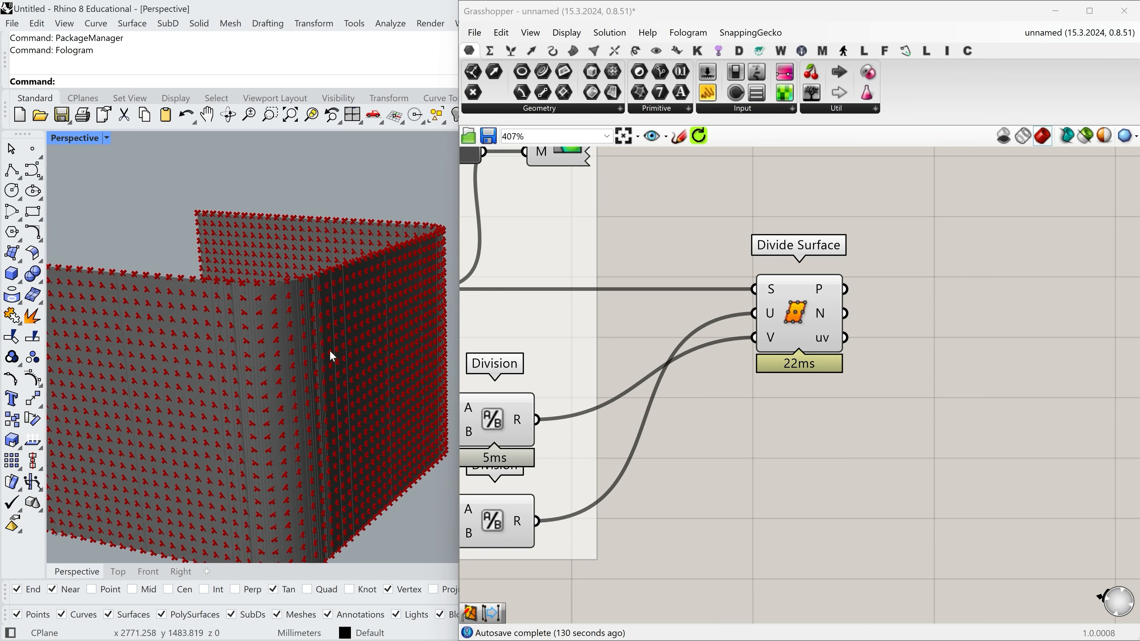
scroll(274, 275, up, 5)
scroll(281, 282, down, 4)
right_drag(280, 282, 254, 295)
scroll(324, 294, down, 4)
right_drag(350, 287, 316, 290)
scroll(191, 323, up, 6)
scroll(192, 323, down, 5)
right_drag(192, 323, 214, 316)
scroll(211, 317, down, 1)
scroll(769, 347, down, 5)
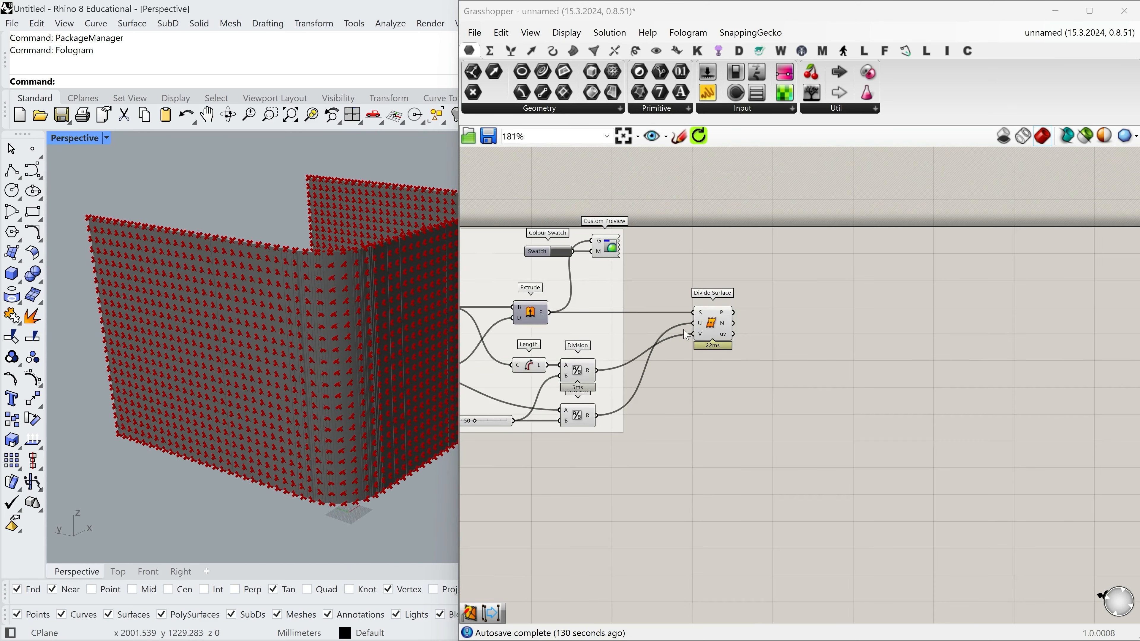
Add a Cull Index component beyond Divide Surface, feed the P points into its L input, and line the two up.
scroll(651, 355, up, 4)
scroll(650, 318, up, 1)
mouse_move(656, 310)
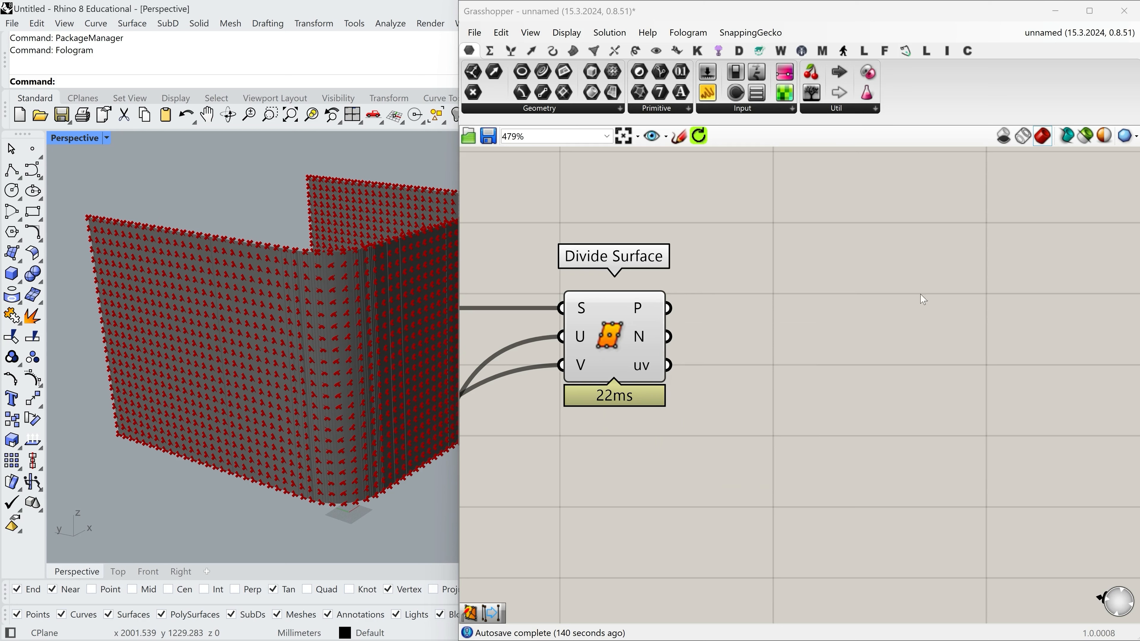
double_click(886, 309)
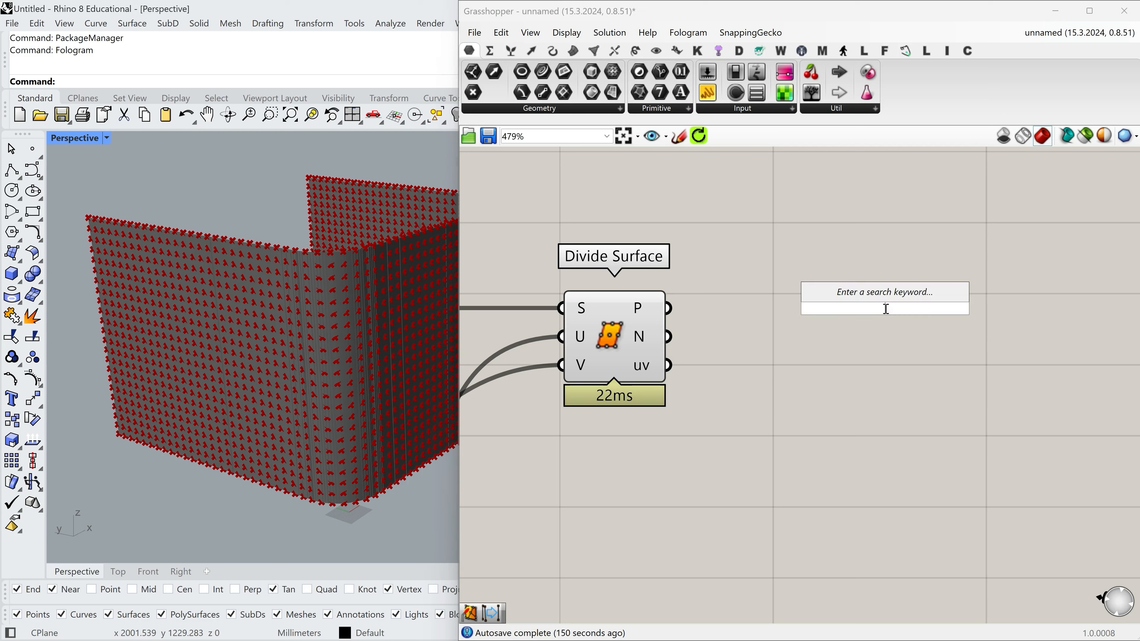
text(cull)
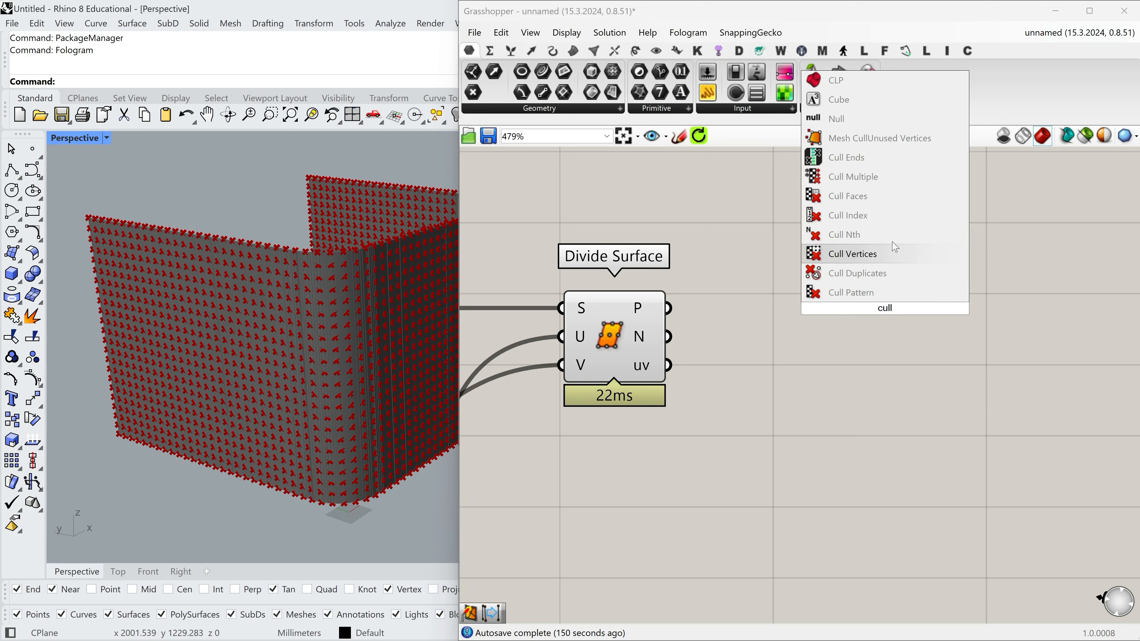
click(892, 218)
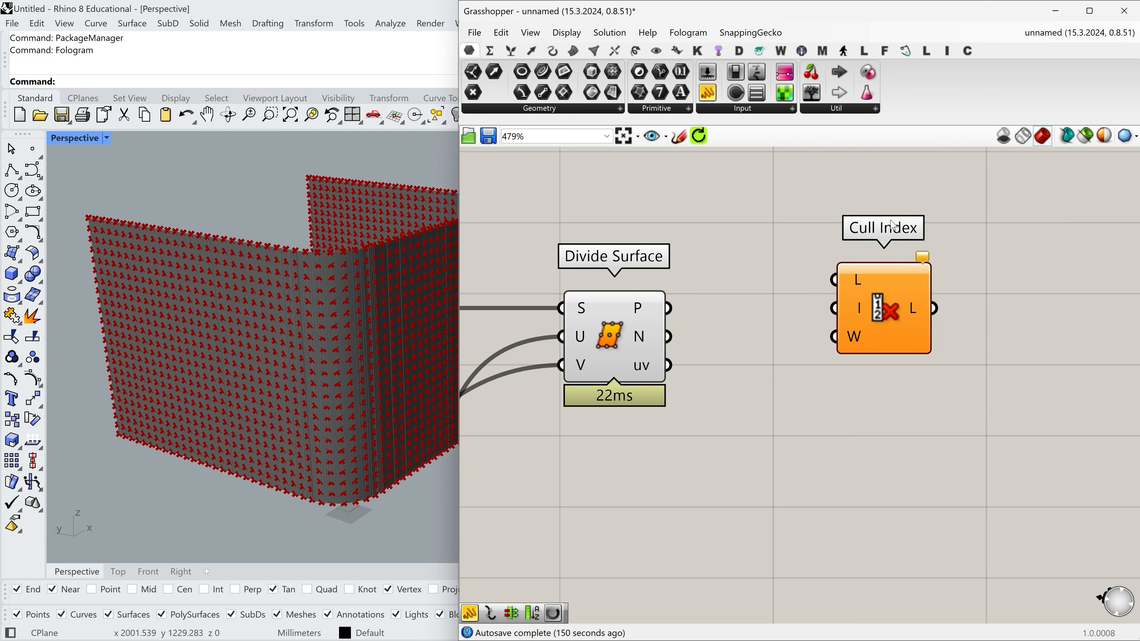
drag(678, 310, 835, 281)
drag(860, 331, 944, 359)
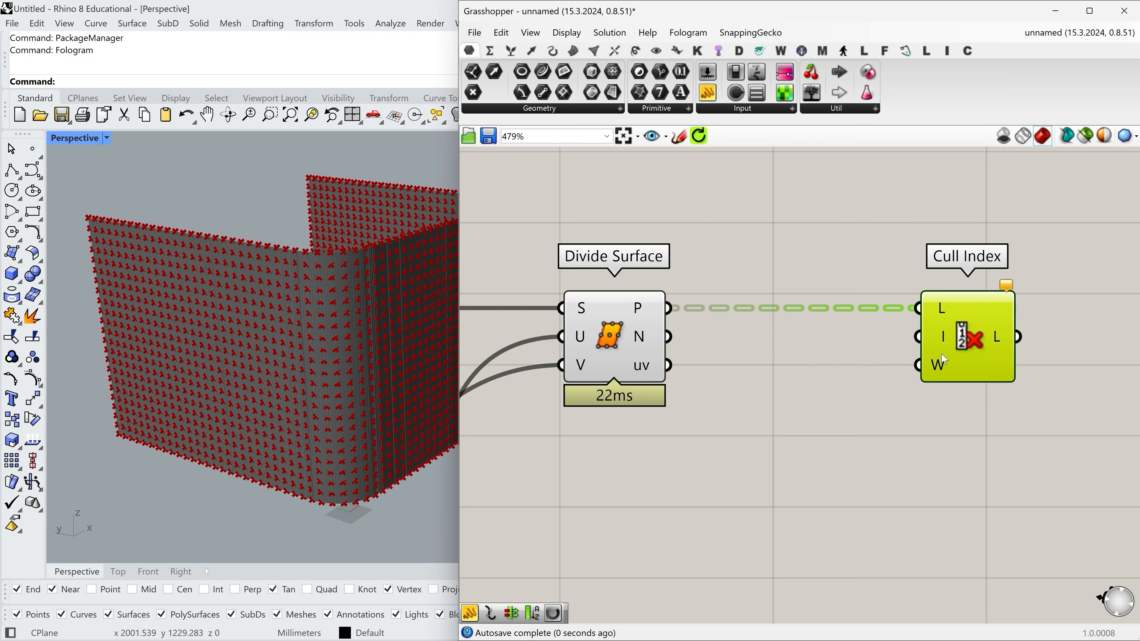
Add a text panel below the wire to Cull Index and set it to treat each line as a separate item.
double_click(825, 369)
text(/)
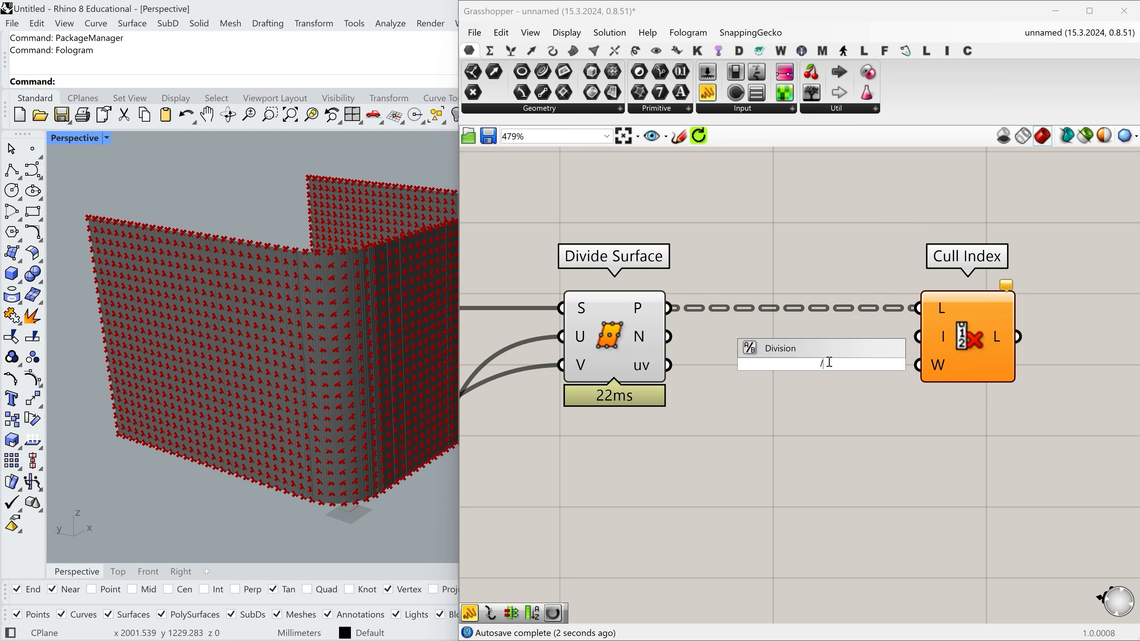
key(Return)
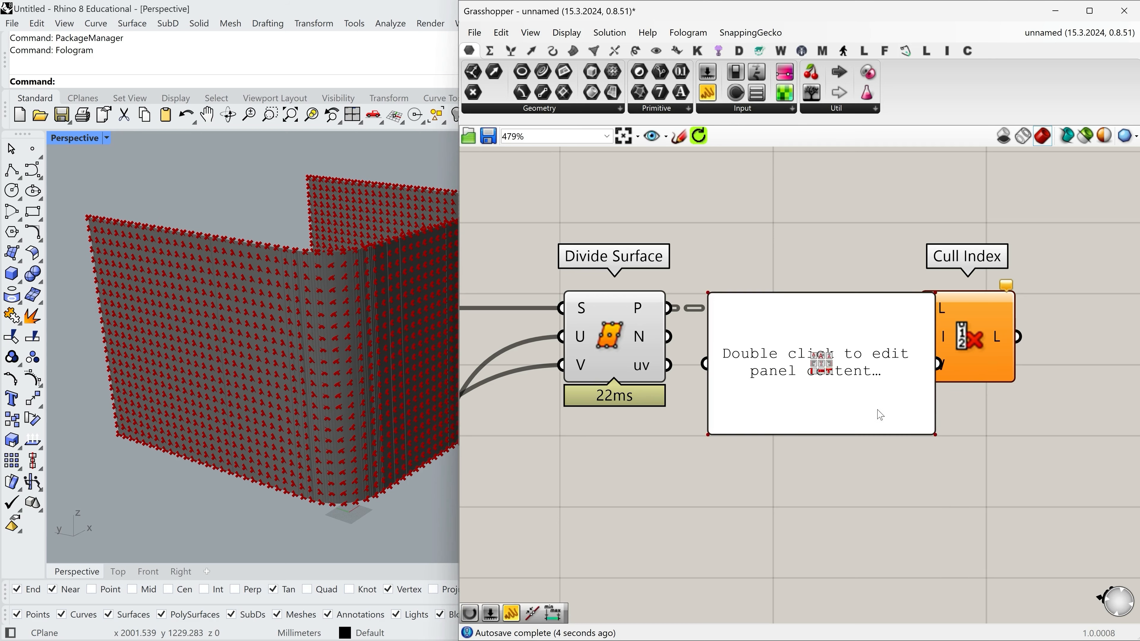
drag(840, 379, 845, 482)
right_click(869, 494)
click(914, 381)
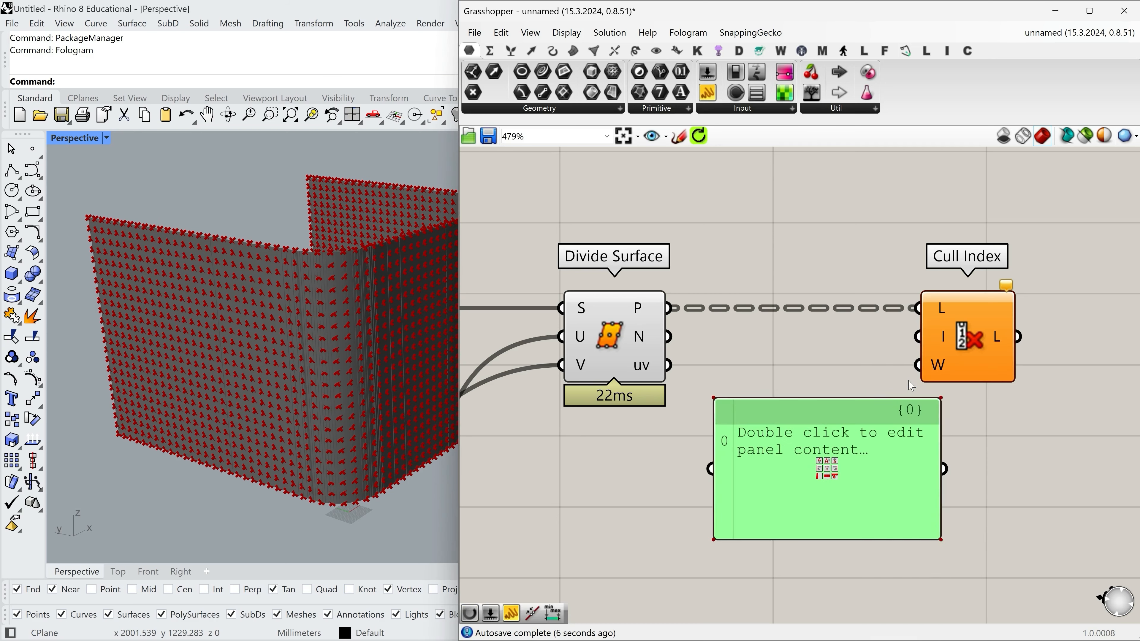
scroll(781, 373, down, 2)
Enter 0 and -1 on separate lines of the panel and shrink it to fit between Divide Surface and Cull Index.
double_click(849, 453)
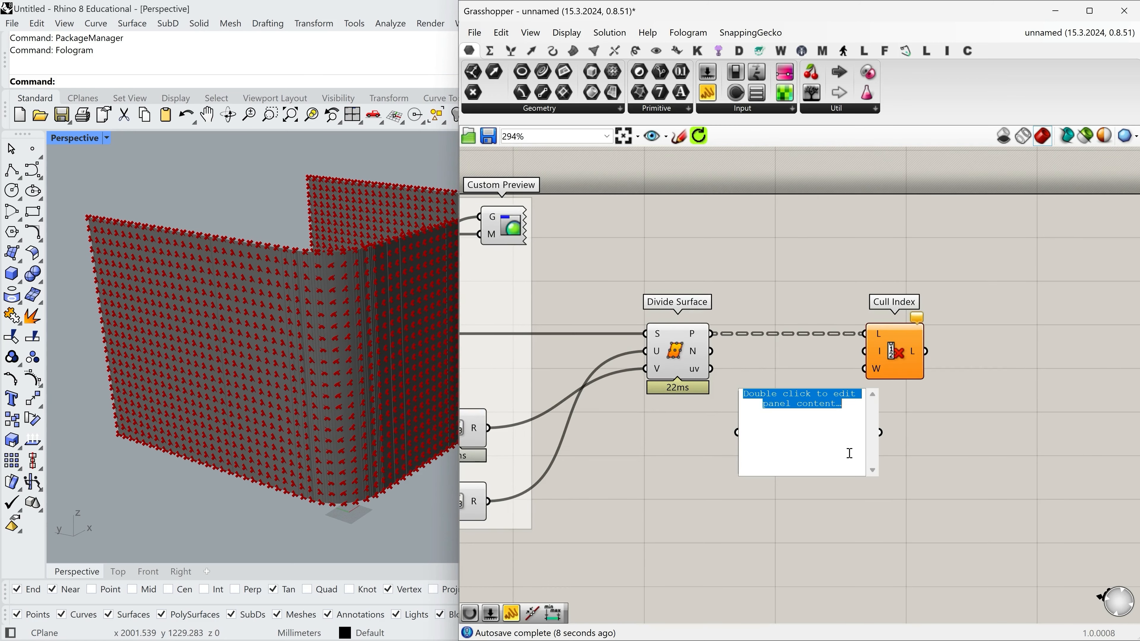
text(0)
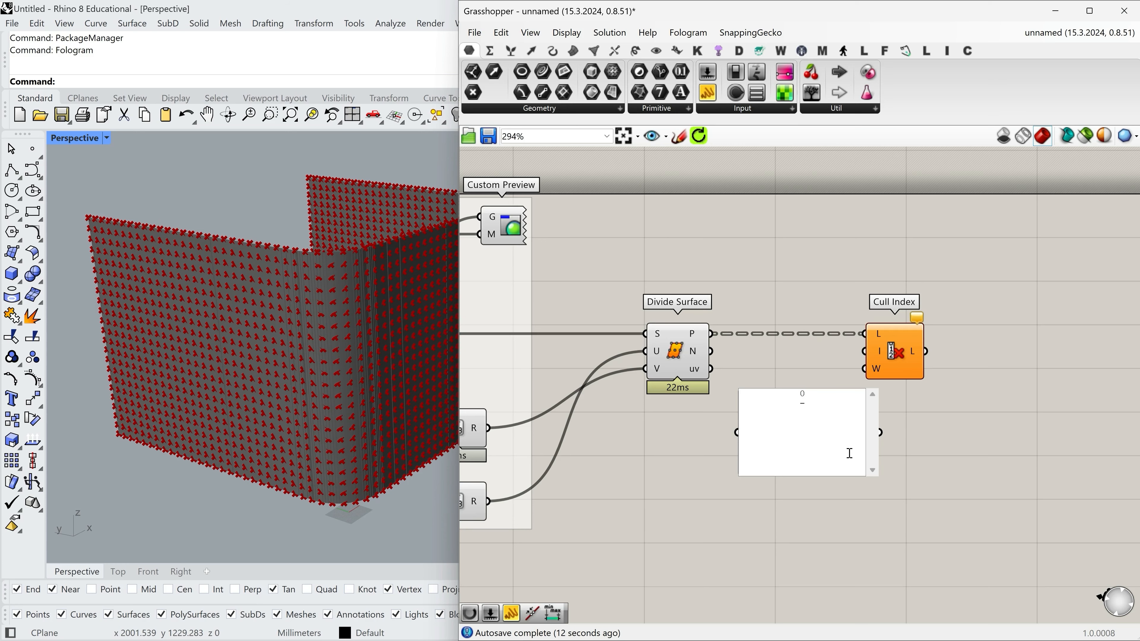
click(911, 460)
scroll(911, 462, up, 2)
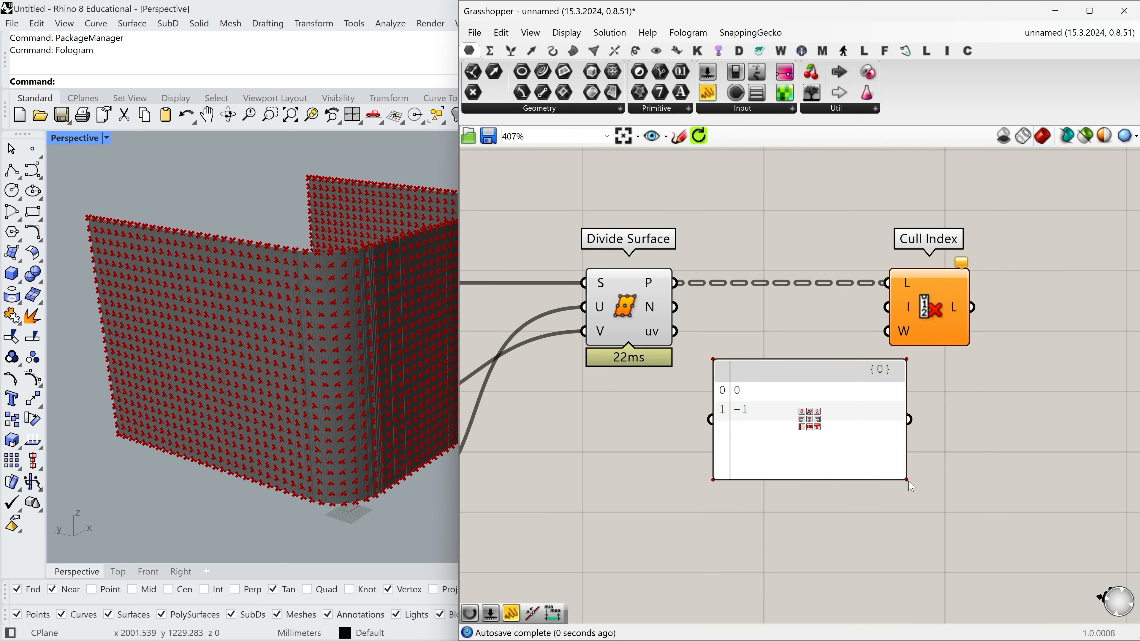
scroll(814, 460, down, 2)
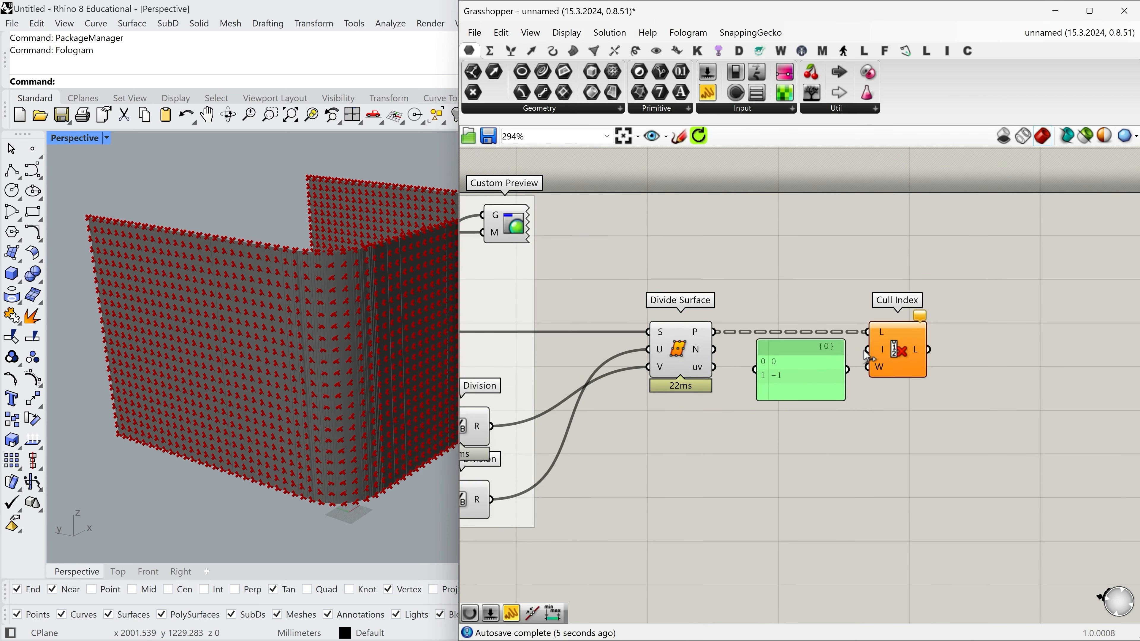
Connect the panel to the I input of Cull Index and turn off the preview of Divide Surface.
drag(868, 356, 869, 351)
click(919, 455)
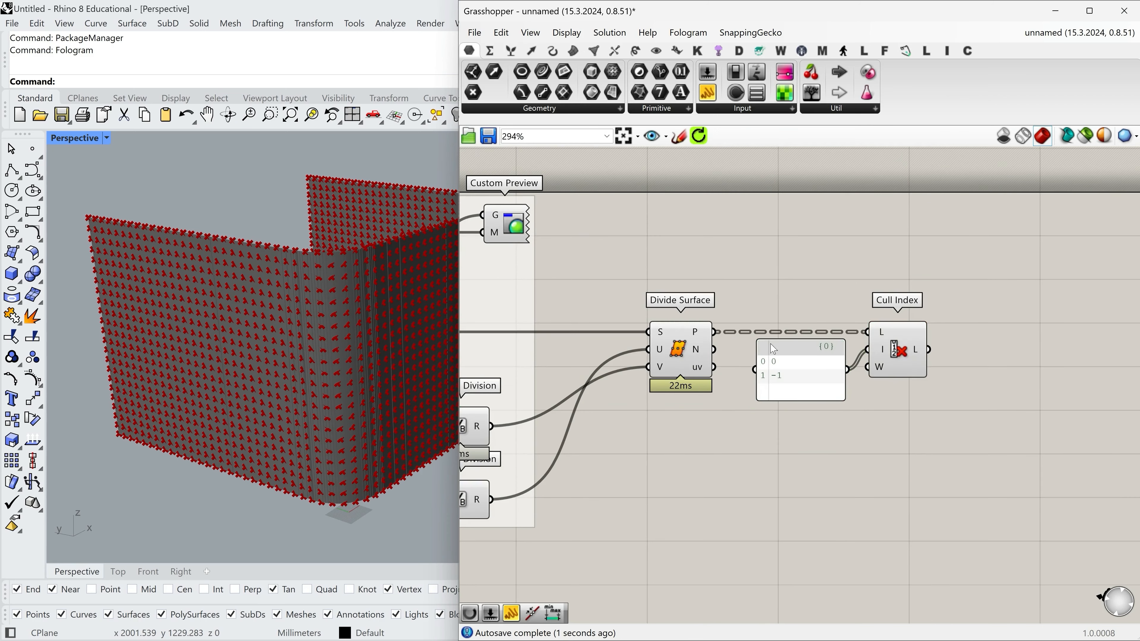
right_click(681, 351)
click(704, 375)
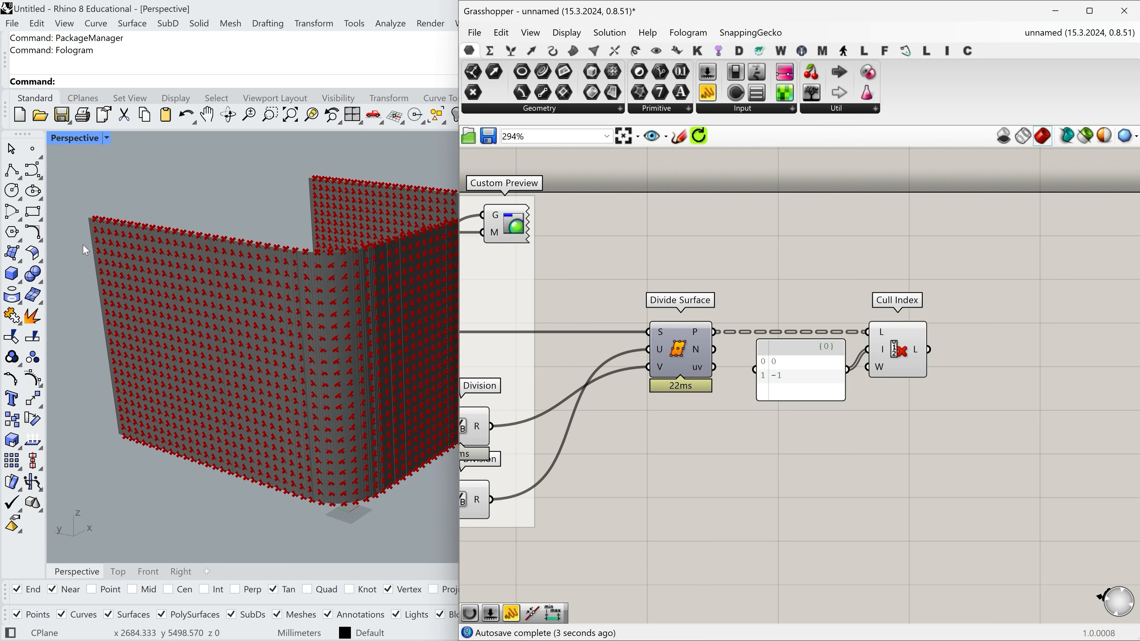
Examine the remaining points along the wall's vertical ends, upper and lower edges, and rounded corner.
scroll(72, 242, up, 8)
scroll(144, 239, down, 4)
right_drag(155, 238, 265, 298)
scroll(156, 281, down, 3)
right_drag(288, 415, 160, 419)
scroll(161, 418, down, 7)
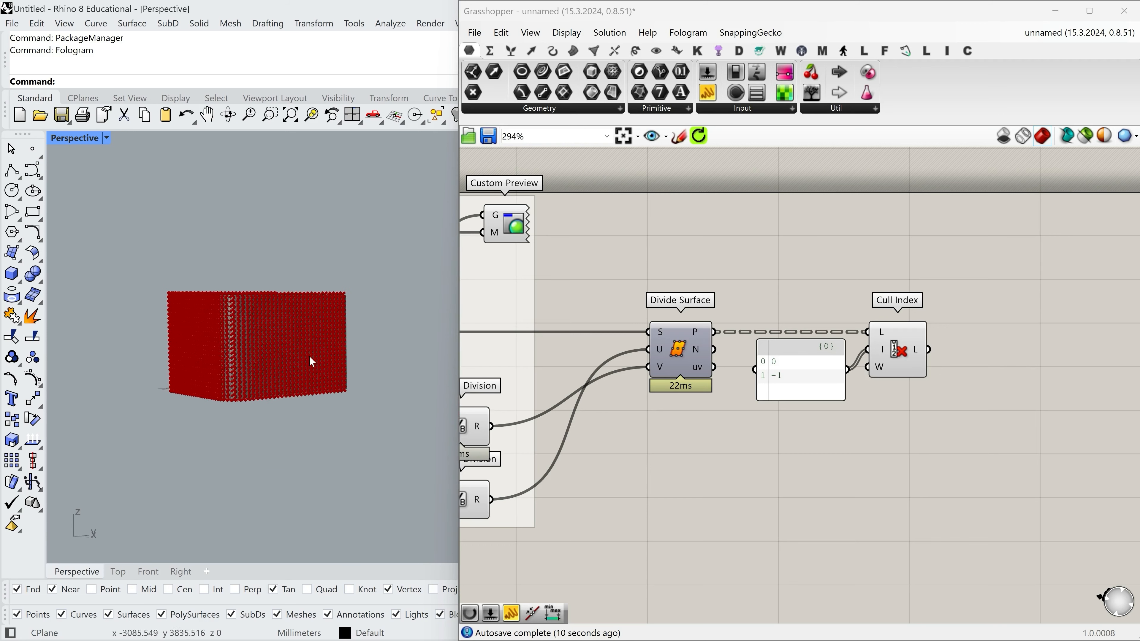
scroll(355, 317, up, 10)
scroll(325, 209, down, 6)
right_drag(327, 213, 351, 337)
scroll(390, 352, down, 4)
scroll(199, 287, up, 7)
scroll(239, 303, up, 2)
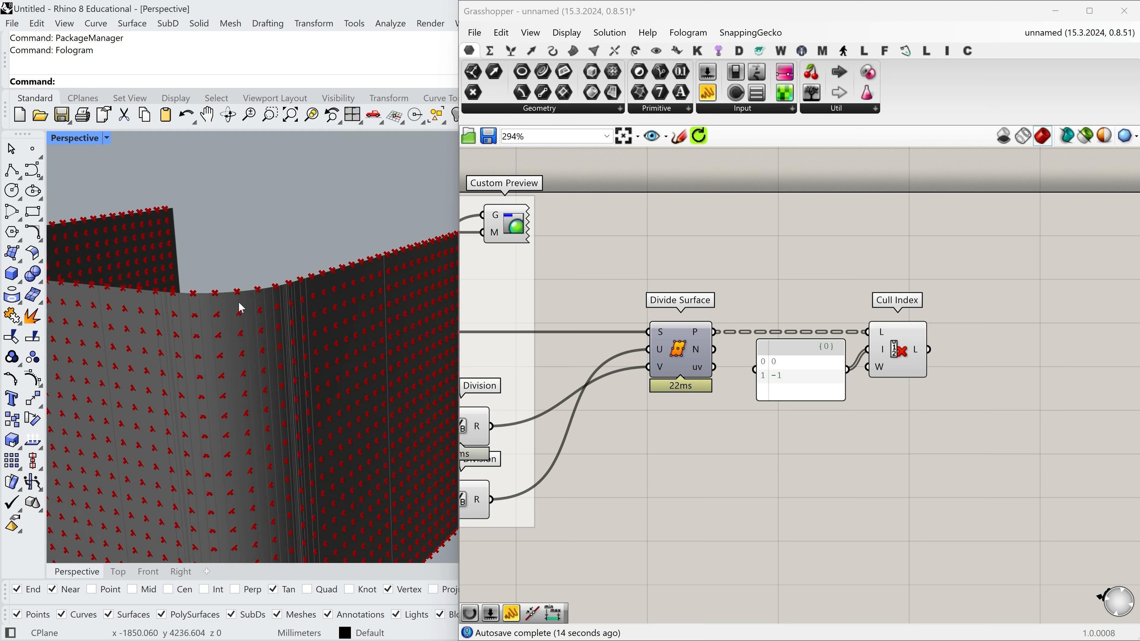
scroll(354, 264, down, 5)
scroll(478, 257, down, 1)
right_drag(275, 387, 303, 369)
scroll(306, 360, down, 5)
right_drag(310, 310, 267, 320)
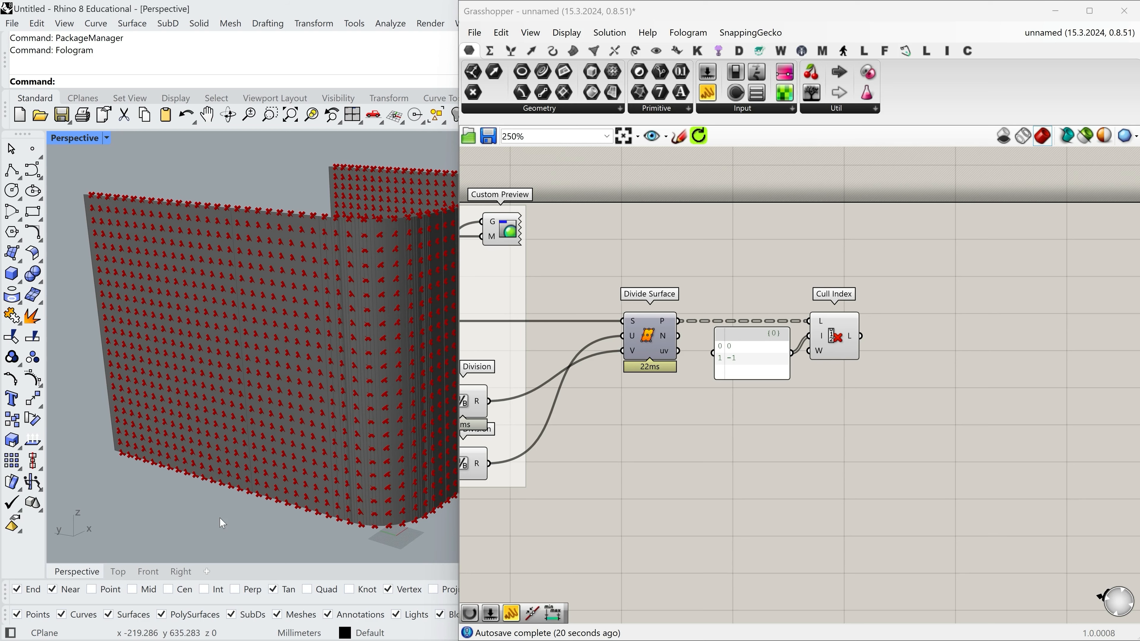
Add a Tree Statistics component beyond Cull Index and feed the culled L list into its T input.
scroll(859, 379, up, 1)
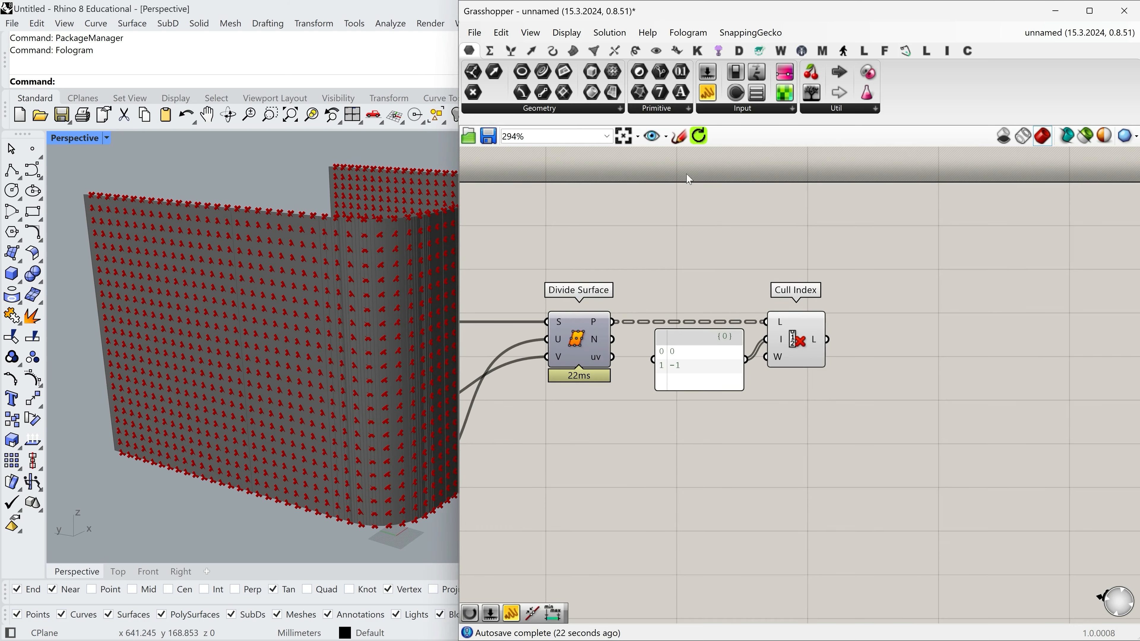
click(512, 54)
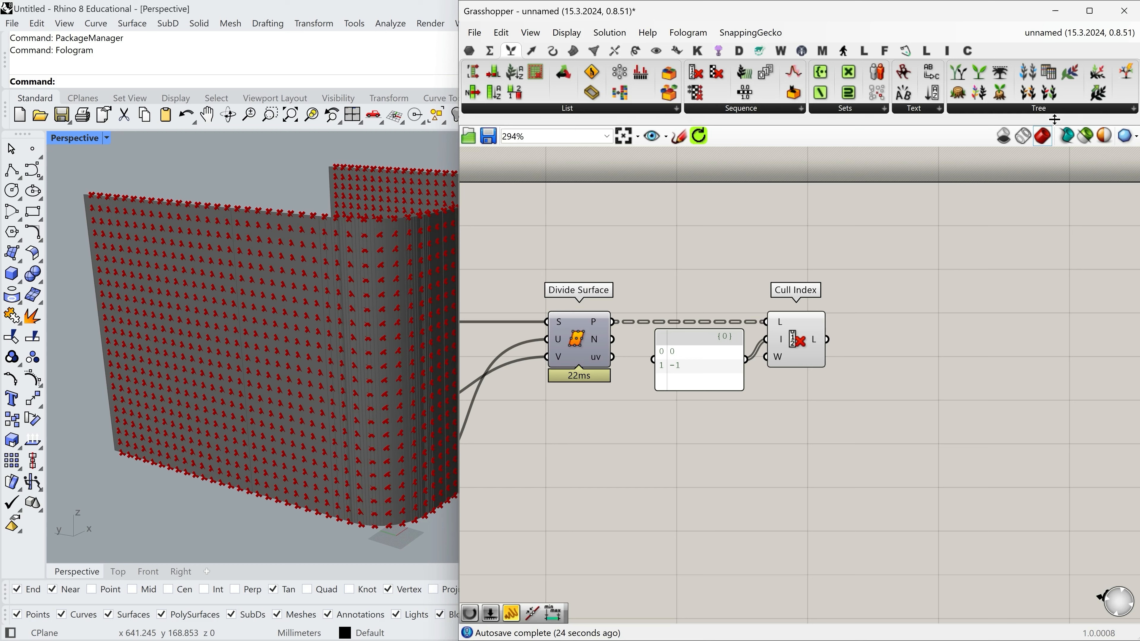
click(1038, 112)
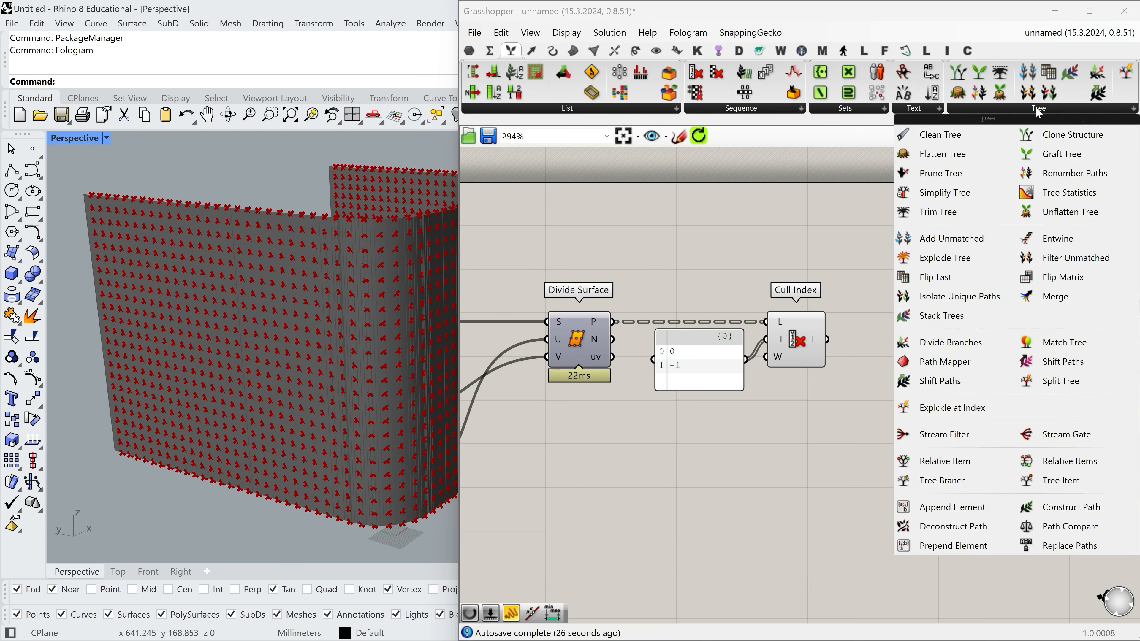
drag(987, 196, 923, 381)
drag(827, 340, 891, 384)
mouse_move(924, 364)
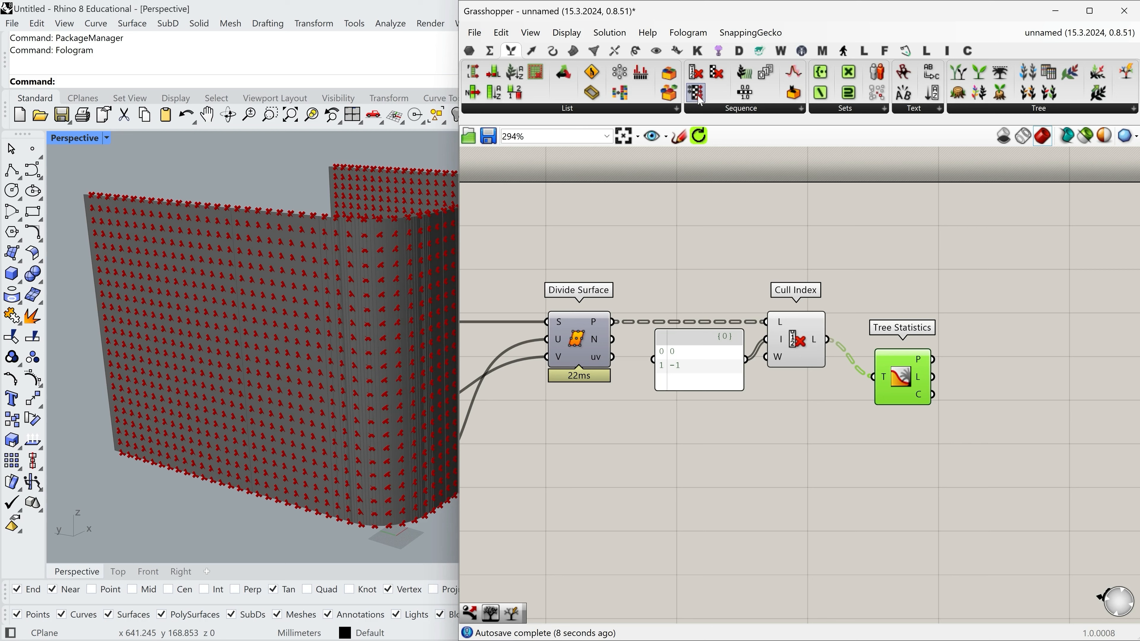
Add a second Cull Index after Tree Statistics, feeding the P paths into L and the 0 and -1 panel into I.
drag(1013, 517, 1032, 376)
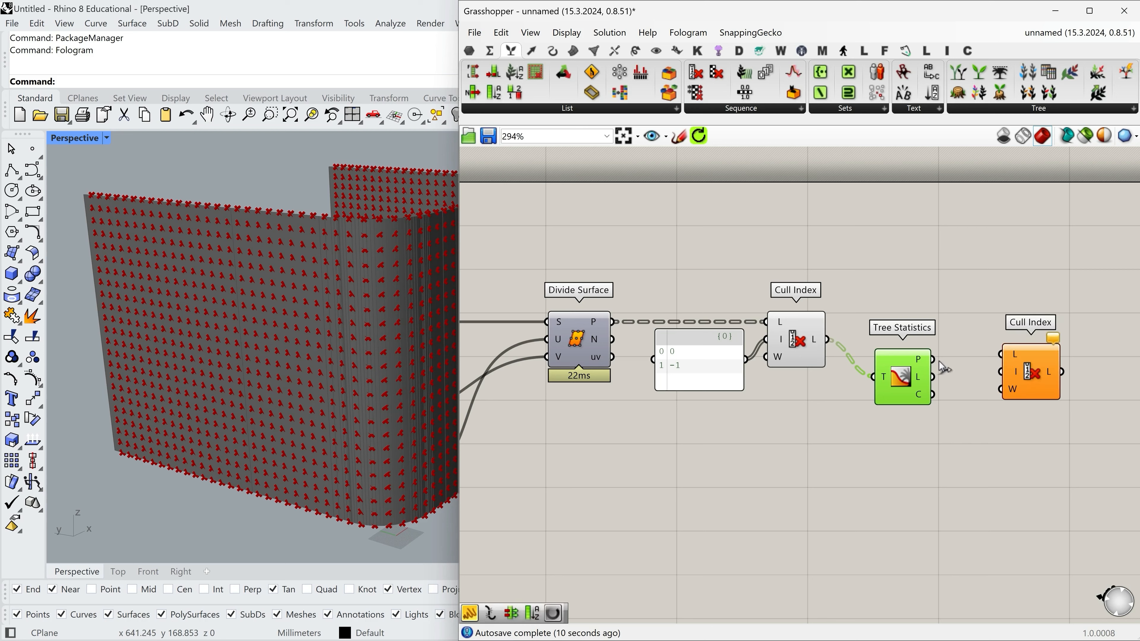
drag(934, 360, 1034, 371)
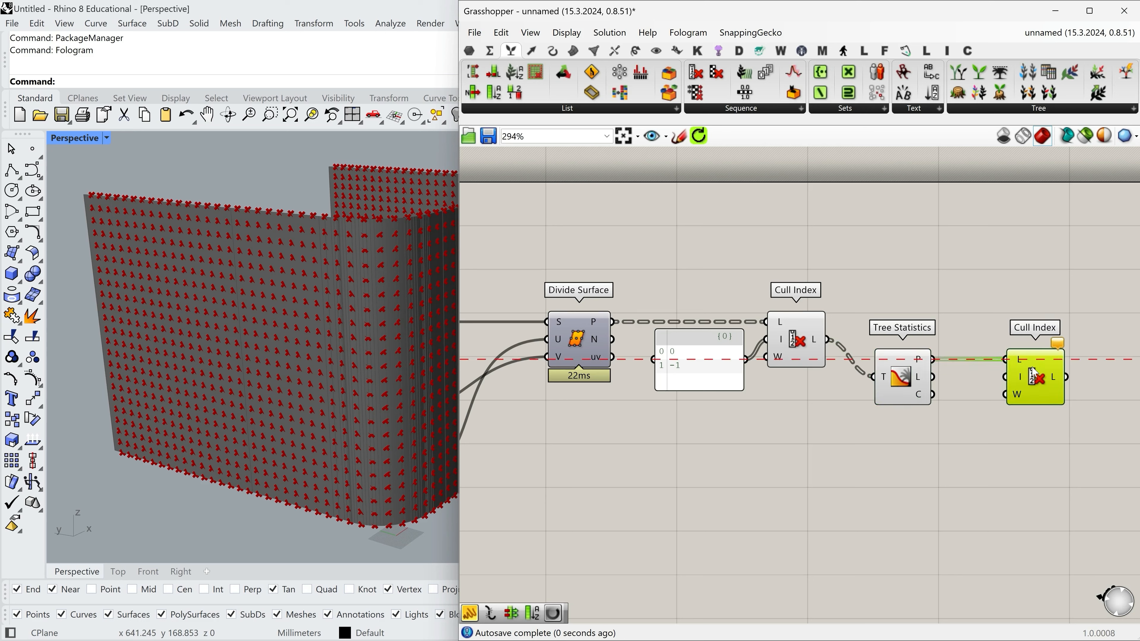
drag(863, 366, 740, 369)
drag(1035, 397, 986, 404)
right_drag(1021, 399, 959, 399)
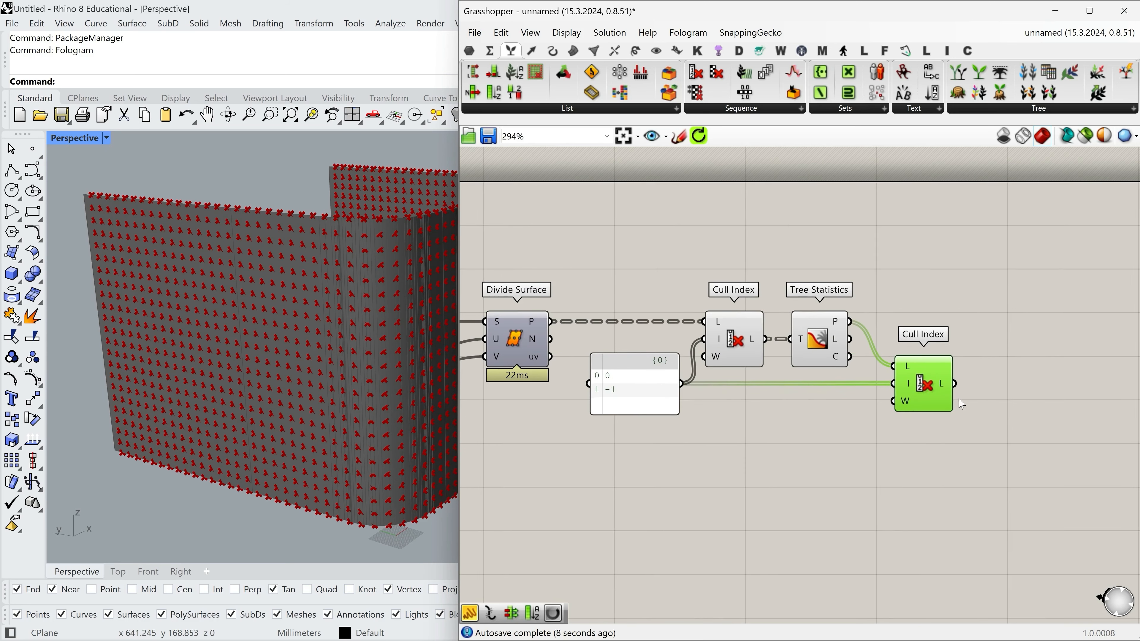
Add a Tree Branch component, wiring the first Cull Index output into T and the second Cull Index output into P.
click(1051, 109)
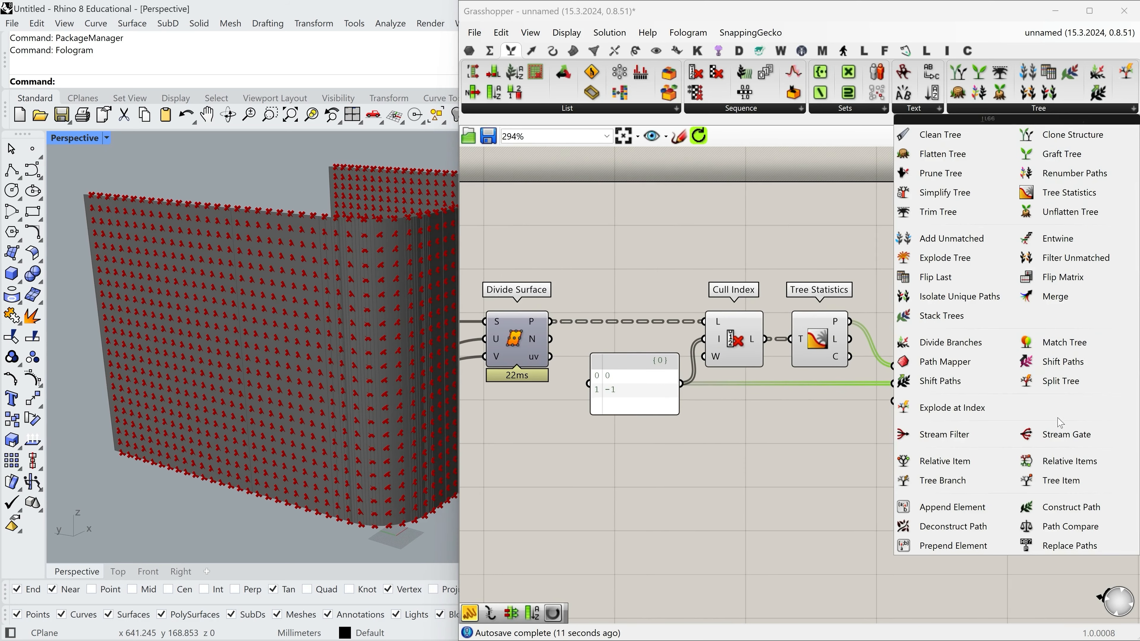
click(953, 480)
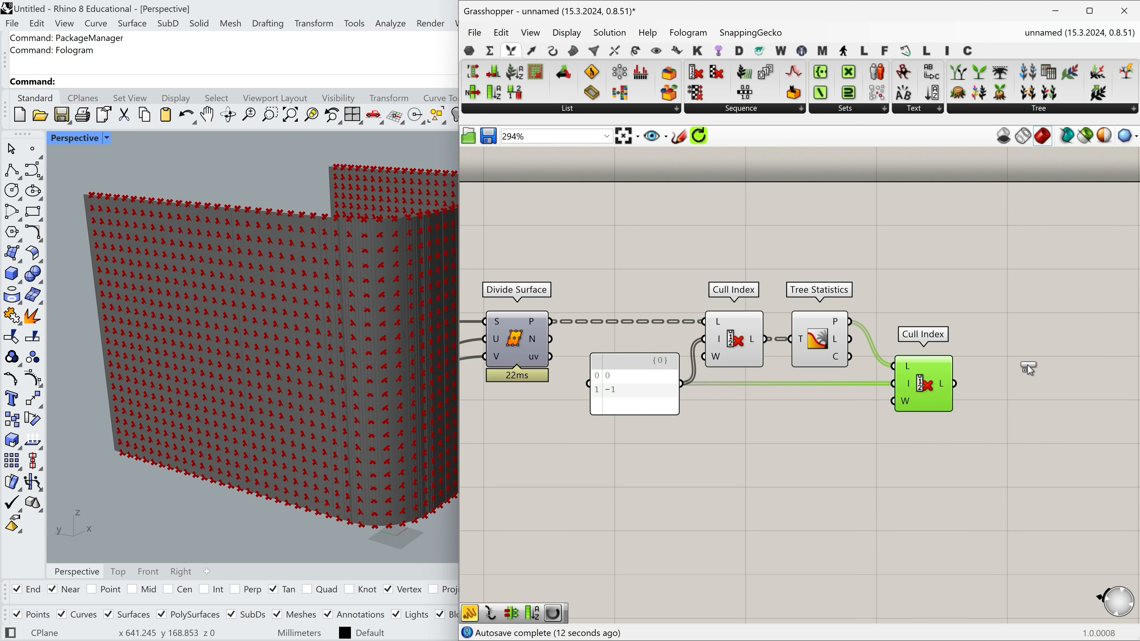
click(1050, 378)
drag(1014, 370, 1015, 371)
drag(1042, 368, 1047, 333)
drag(849, 322, 1020, 322)
Move Tree Statistics, the second Cull Index and the panel lower, and align Tree Branch with the first Cull Index output.
drag(951, 445, 836, 387)
click(754, 451)
drag(646, 397, 646, 421)
drag(1055, 335, 1063, 347)
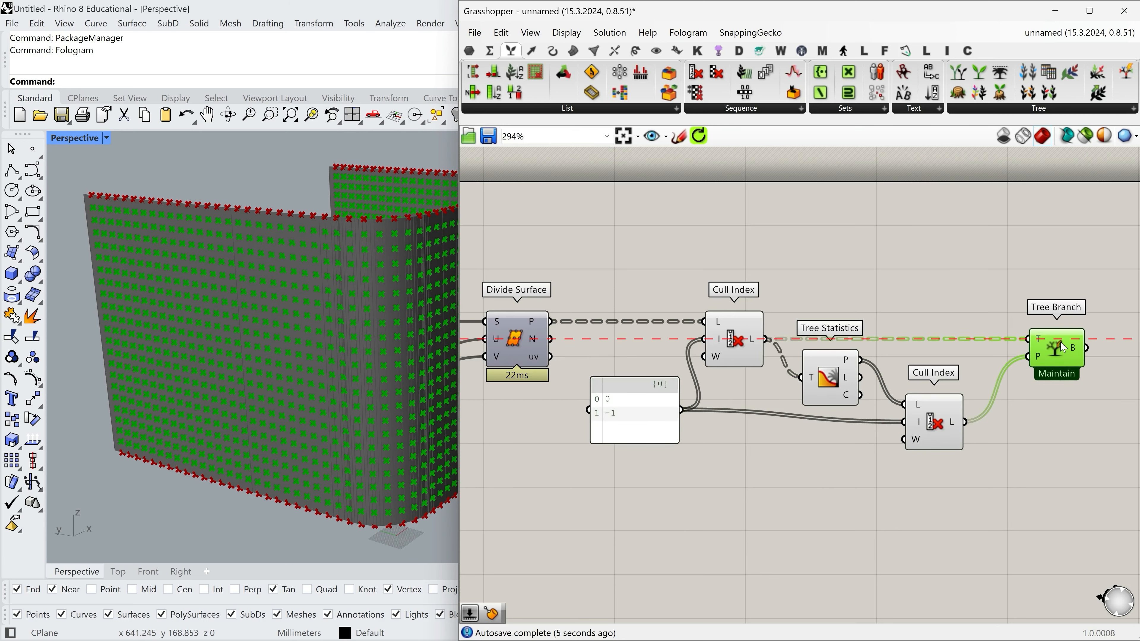
Turn off the preview of both Cull Index components and Tree Statistics, and check the points kept by Tree Branch.
drag(944, 485, 713, 320)
middle_click(846, 268)
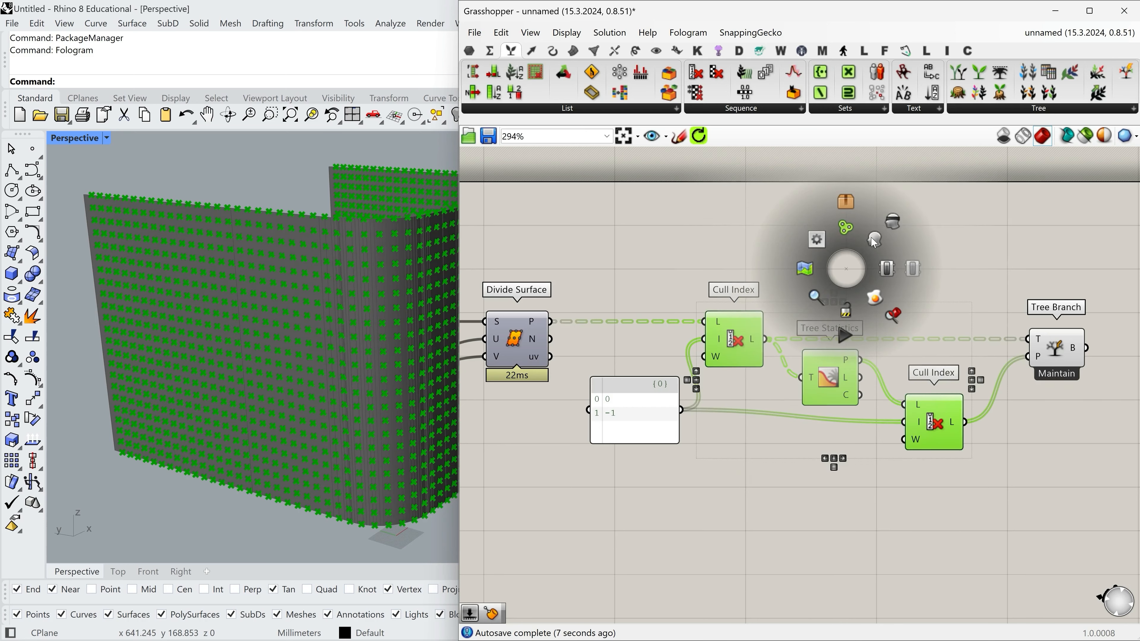
click(889, 238)
click(970, 252)
right_drag(314, 274, 297, 381)
scroll(284, 189, down, 5)
scroll(265, 381, up, 8)
scroll(270, 420, down, 8)
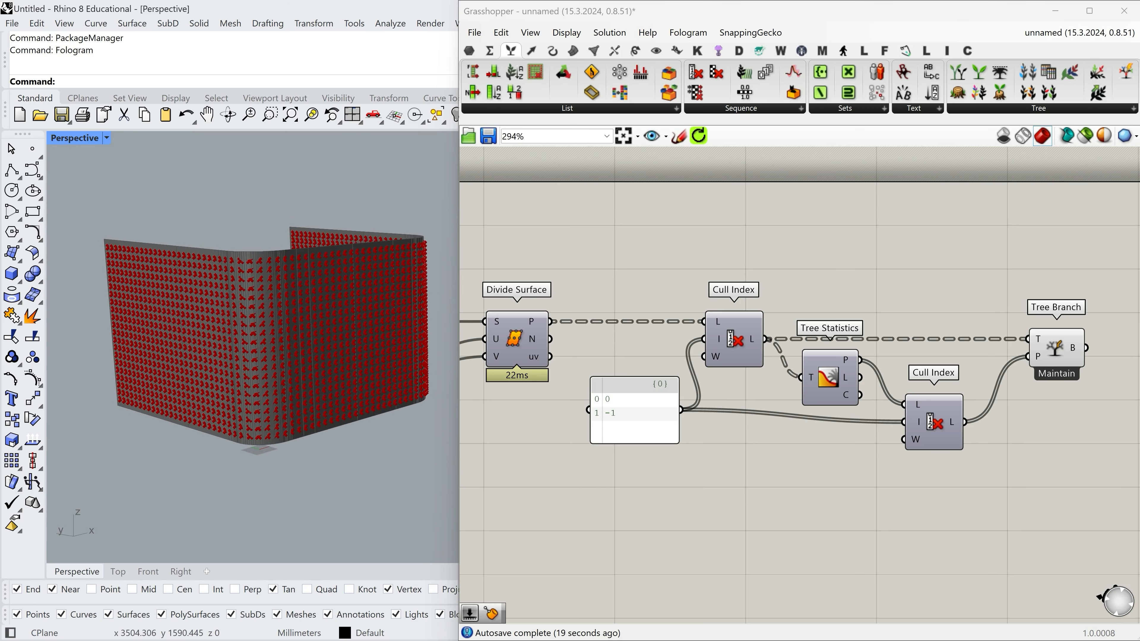
Inspect the normals output of Divide Surface and examine the points around the wall's rounded corner.
scroll(841, 213, down, 3)
drag(713, 339, 715, 346)
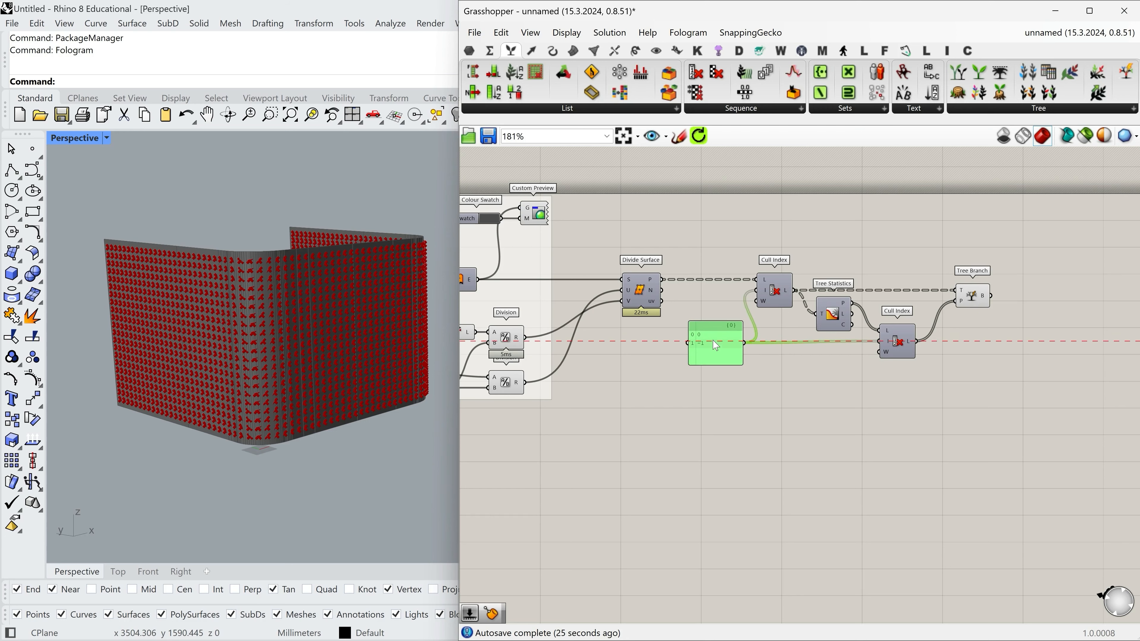
scroll(683, 307, up, 3)
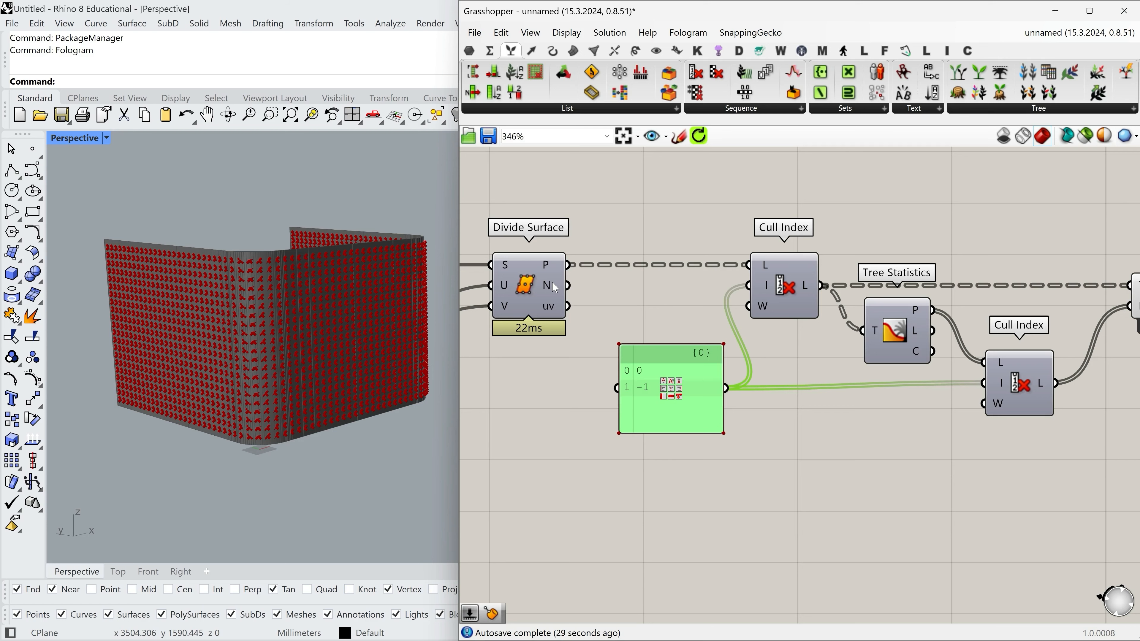
mouse_move(555, 287)
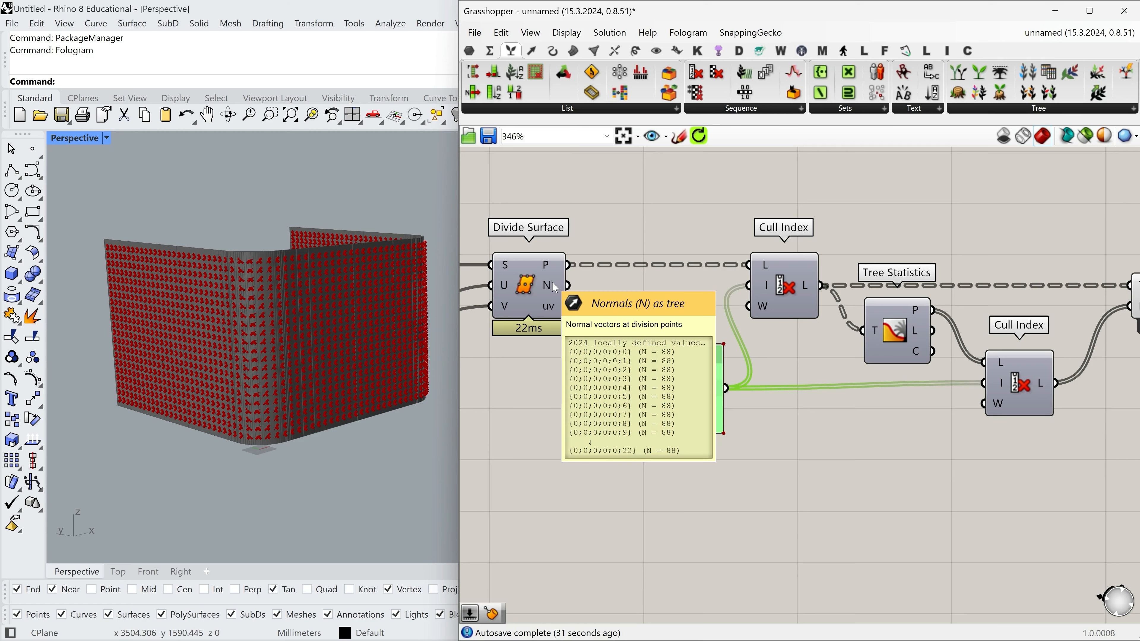
drag(552, 281, 549, 281)
scroll(247, 267, up, 5)
right_drag(247, 267, 351, 365)
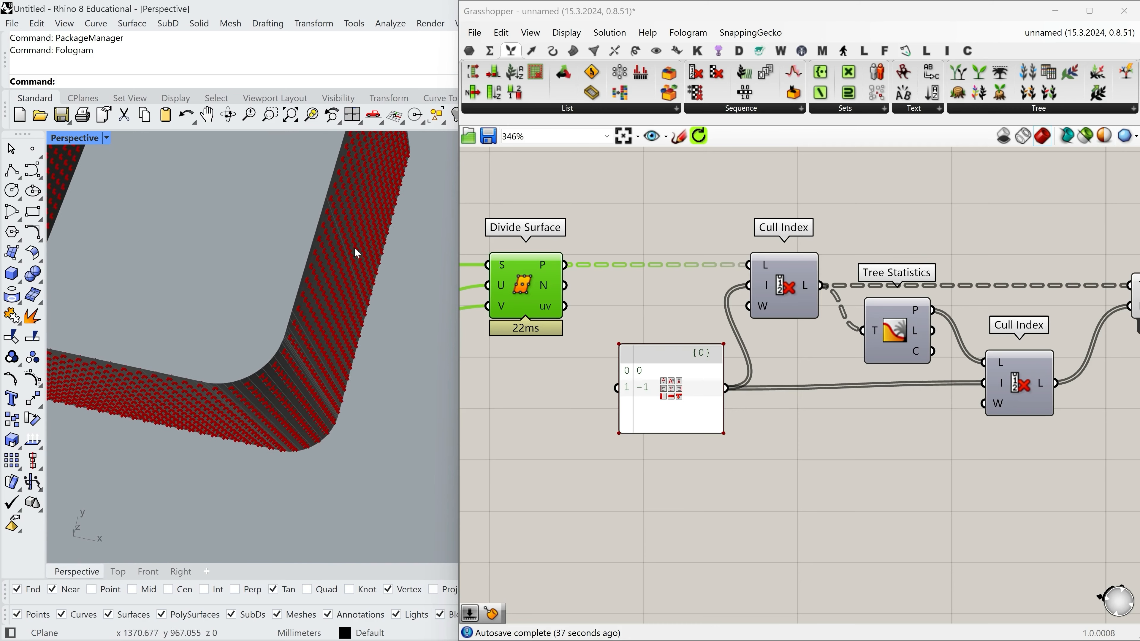
scroll(360, 322, down, 5)
right_drag(272, 344, 404, 292)
scroll(589, 249, down, 3)
scroll(589, 249, down, 1)
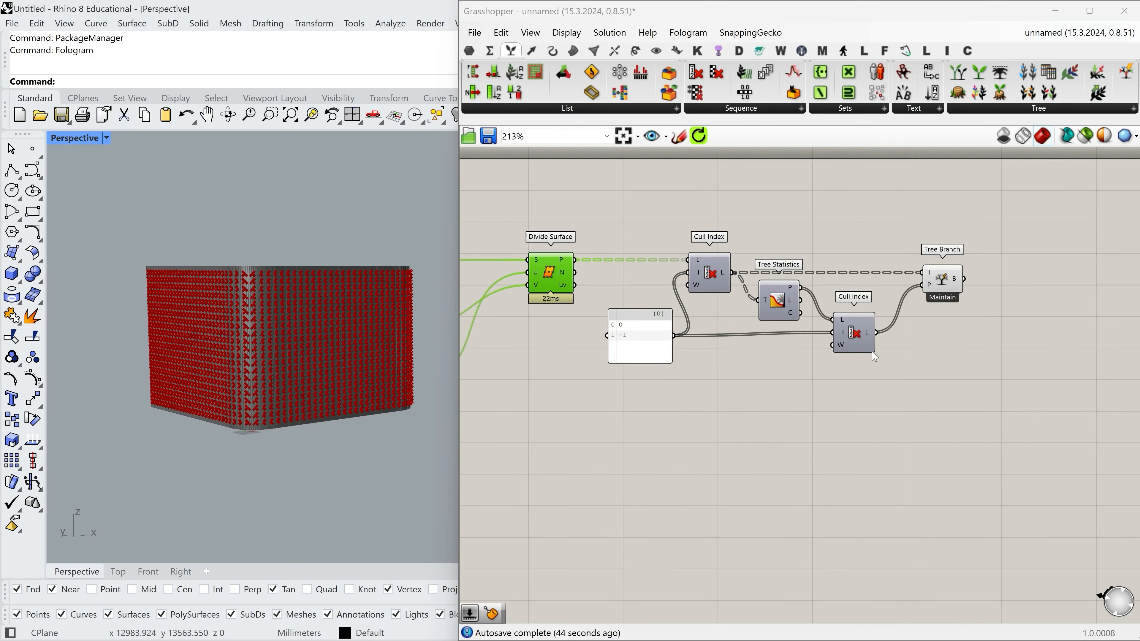
Duplicate the Tree Branch component below the original and connect the N output of Divide Surface to the copy's T input.
drag(618, 346, 615, 344)
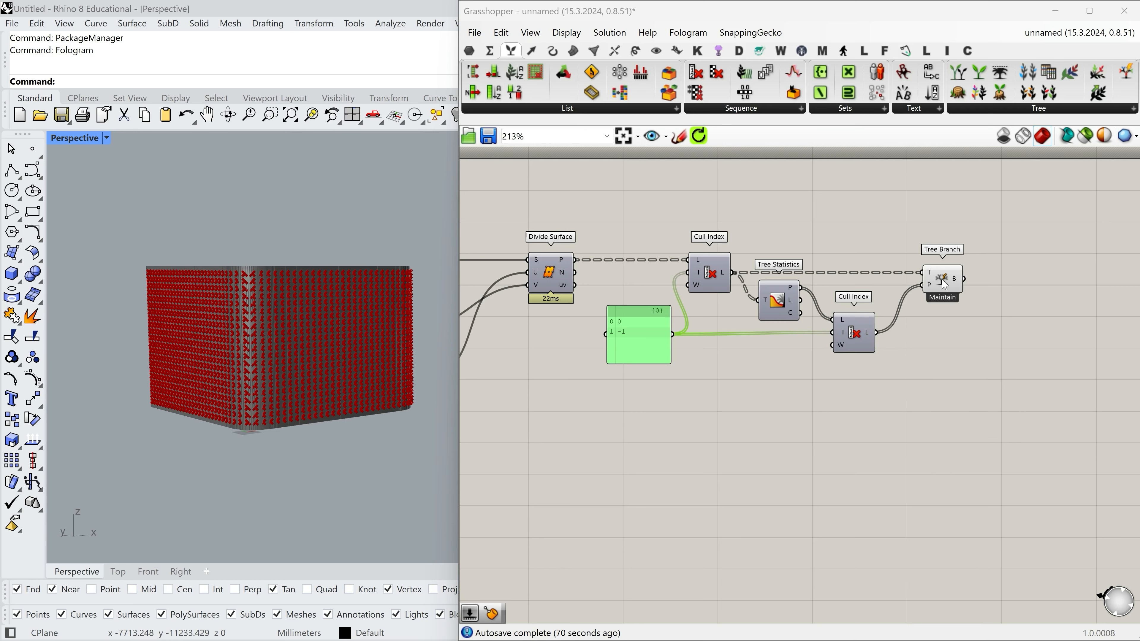
alt+drag(941, 296, 566, 275)
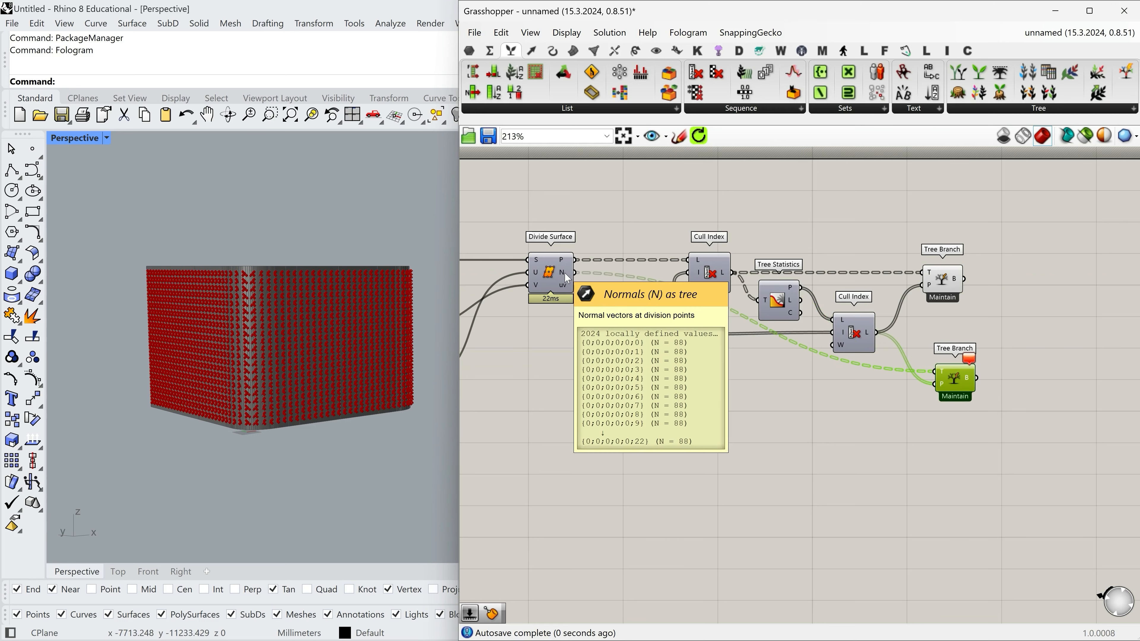
scroll(944, 379, up, 1)
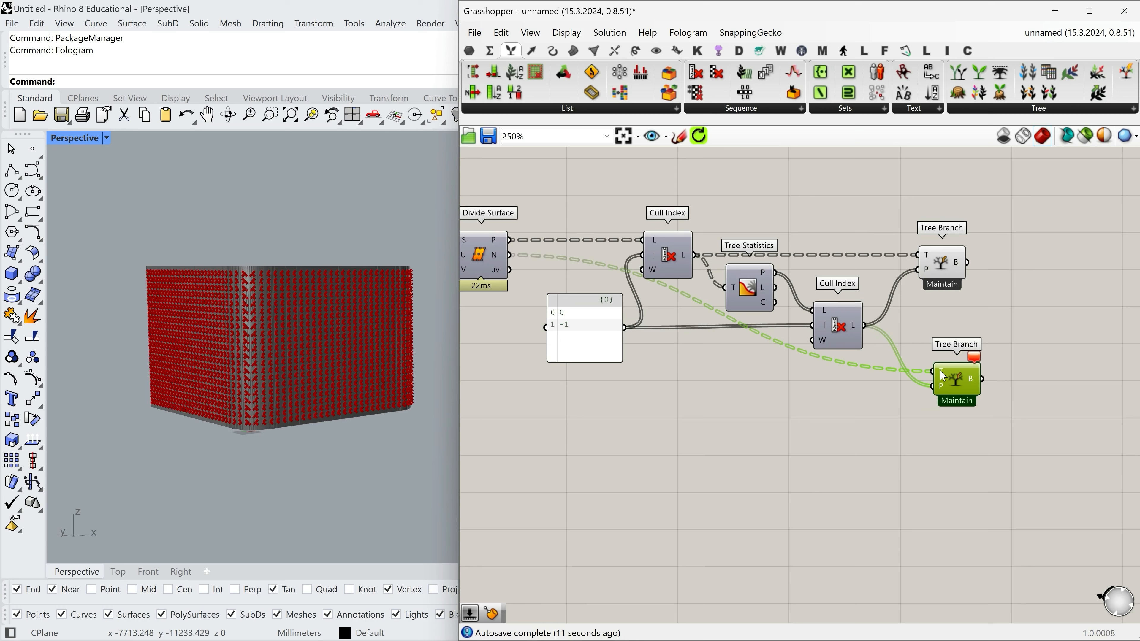
Apply Simplify to the P and N outputs of Divide Surface.
right_click(501, 246)
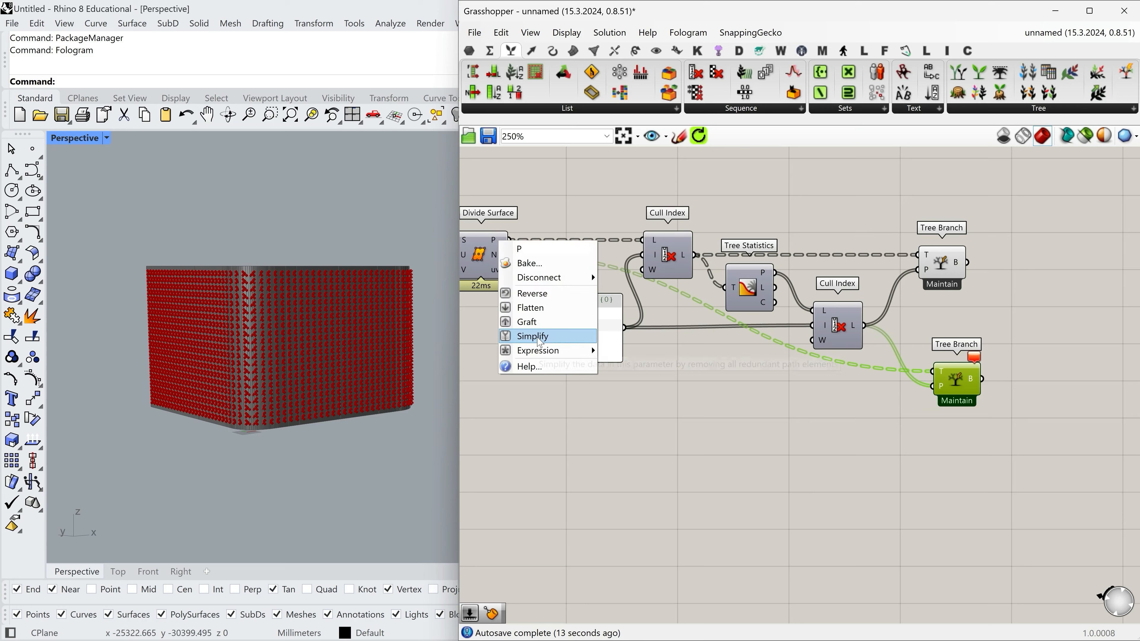
click(538, 334)
right_click(499, 259)
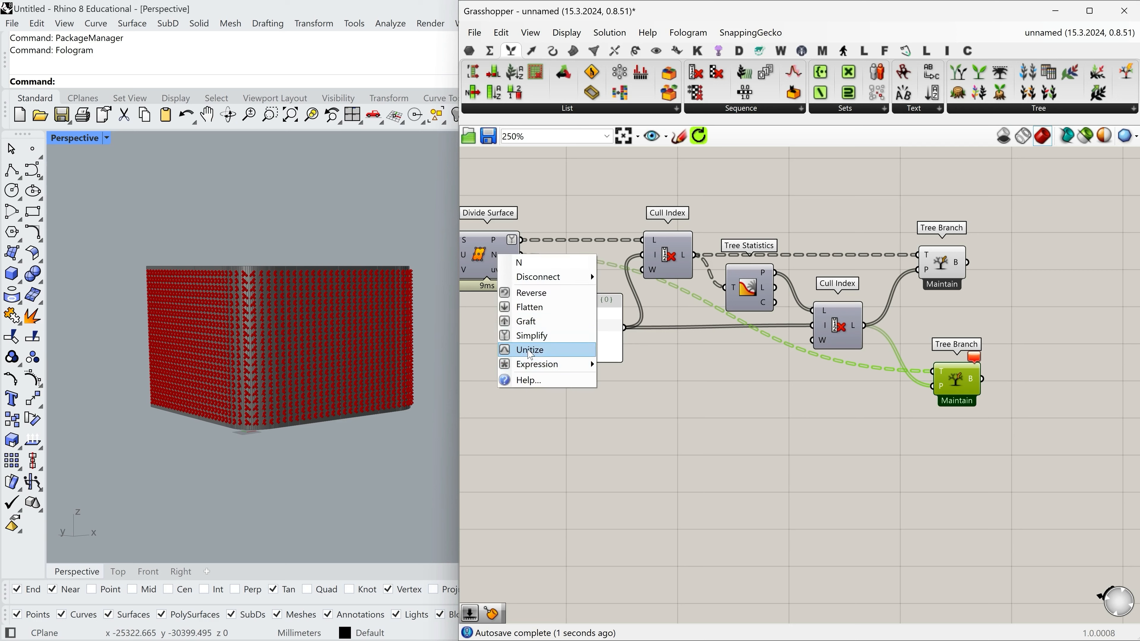
click(531, 338)
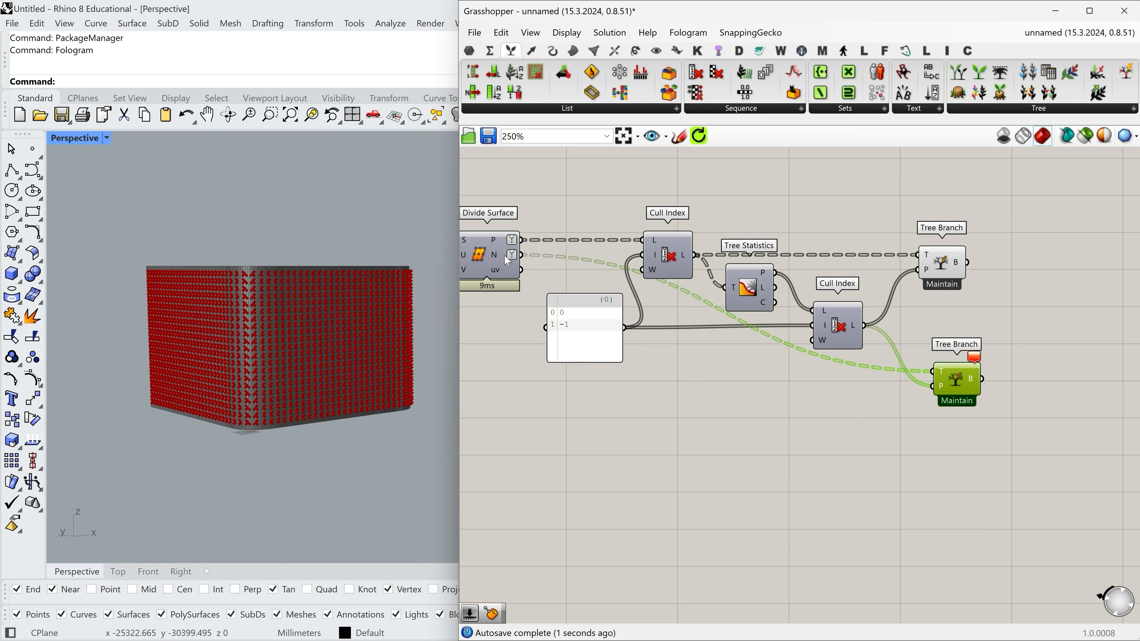
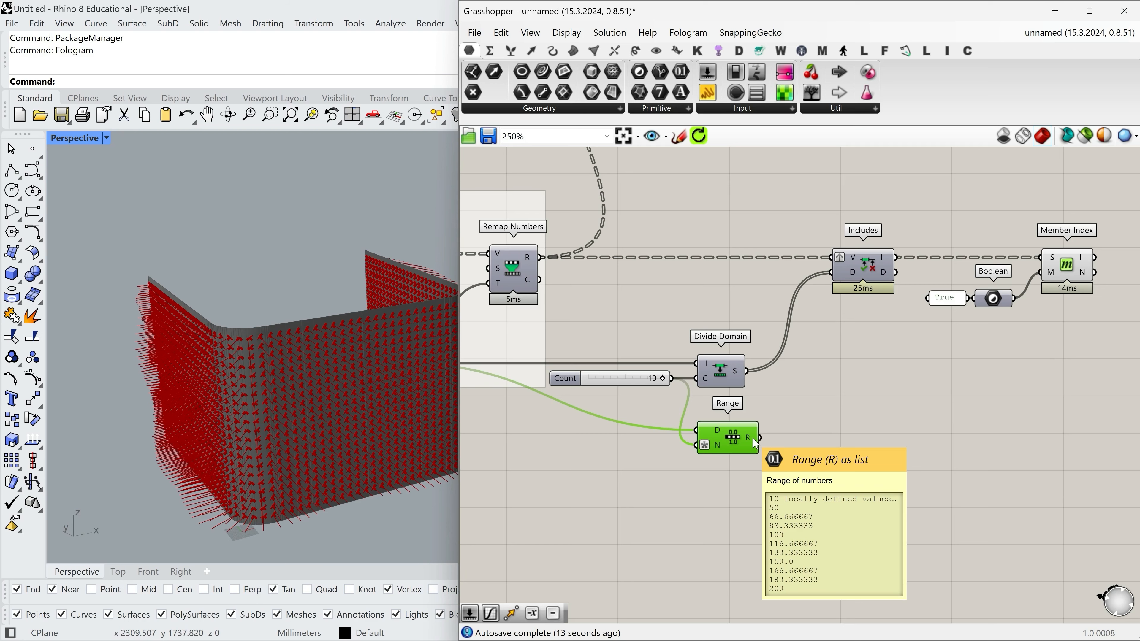
Add a Division component beside Range and connect Range's R output to its A input.
double_click(831, 449)
text(Division)
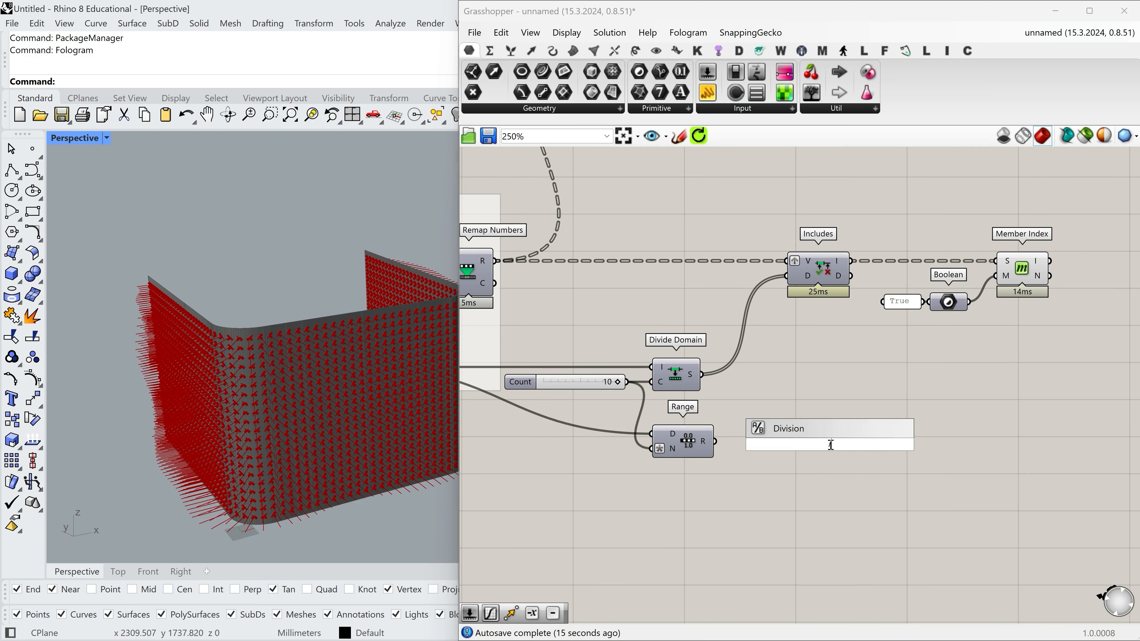
key(Return)
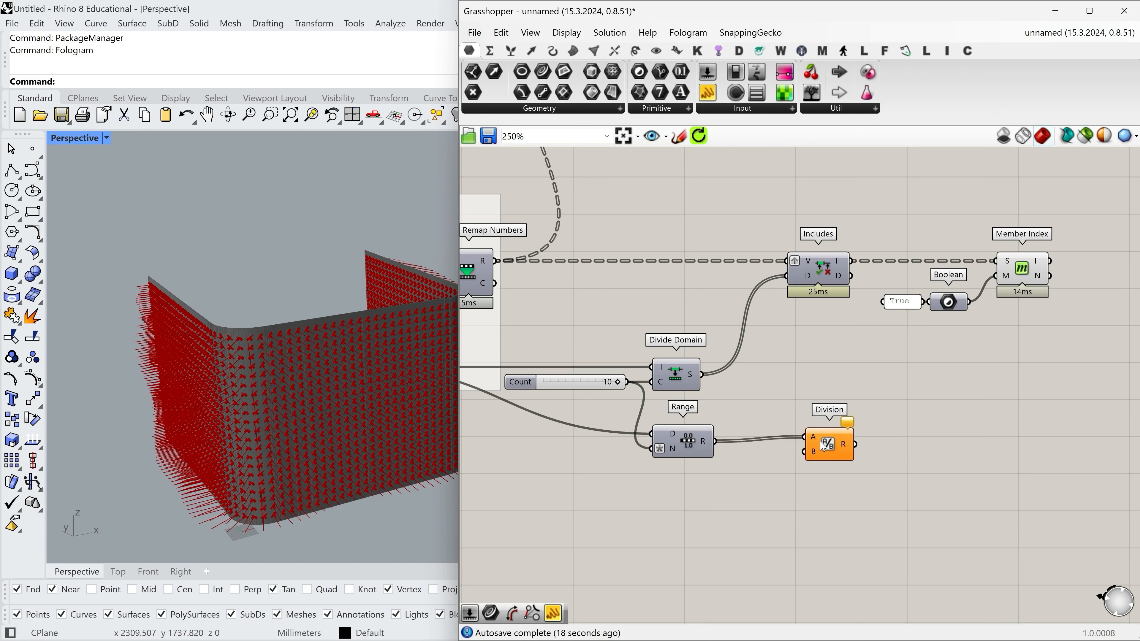
drag(827, 448, 784, 452)
Add a number slider set to 5 below Range and connect it to Division's B input.
scroll(738, 471, up, 2)
double_click(664, 494)
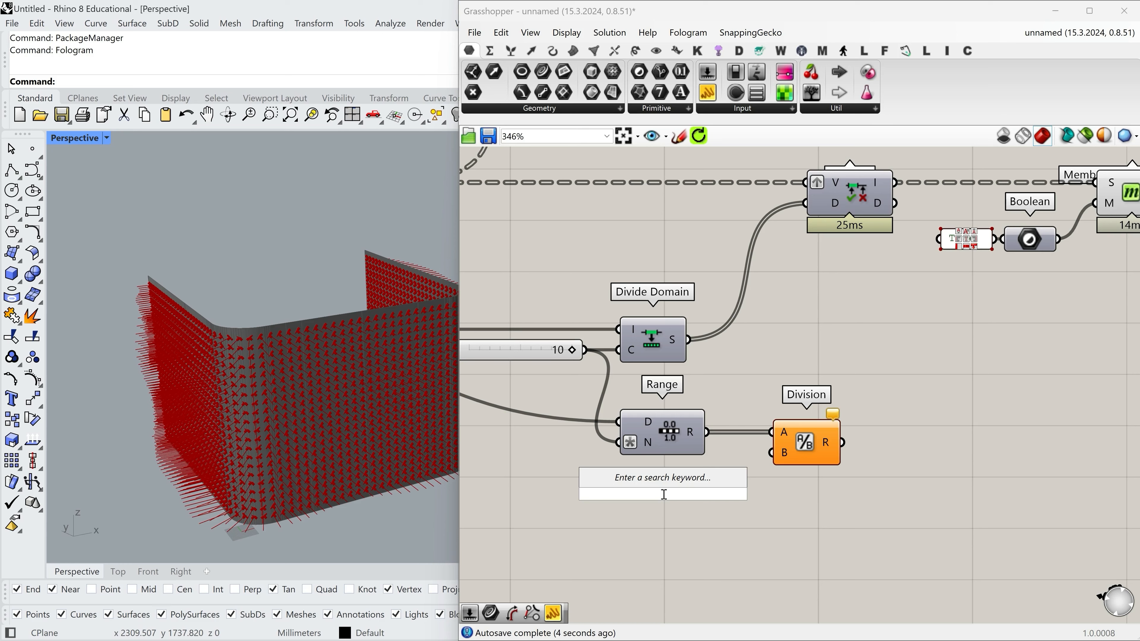
text(5)
key(Return)
drag(731, 493, 712, 491)
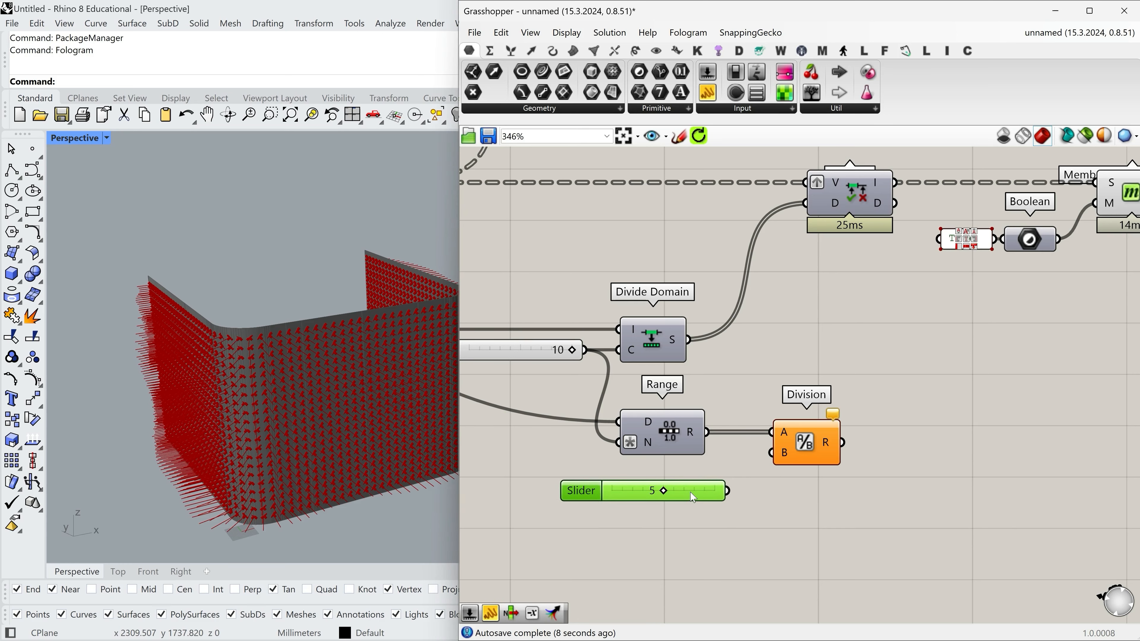
drag(720, 497, 727, 497)
drag(722, 495, 770, 470)
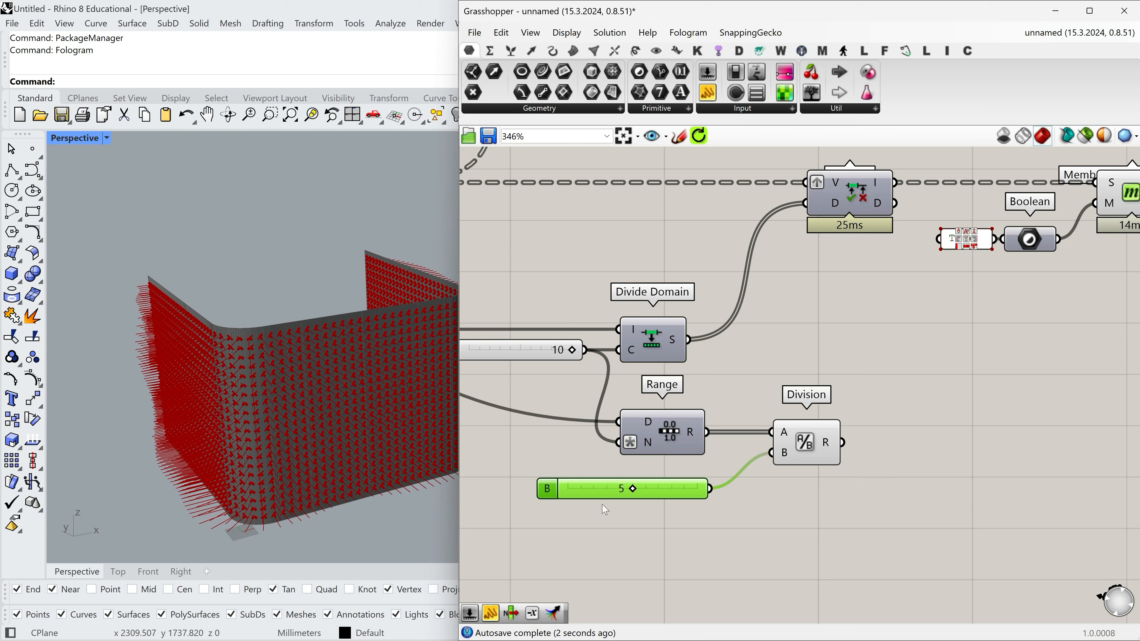
drag(684, 495, 681, 495)
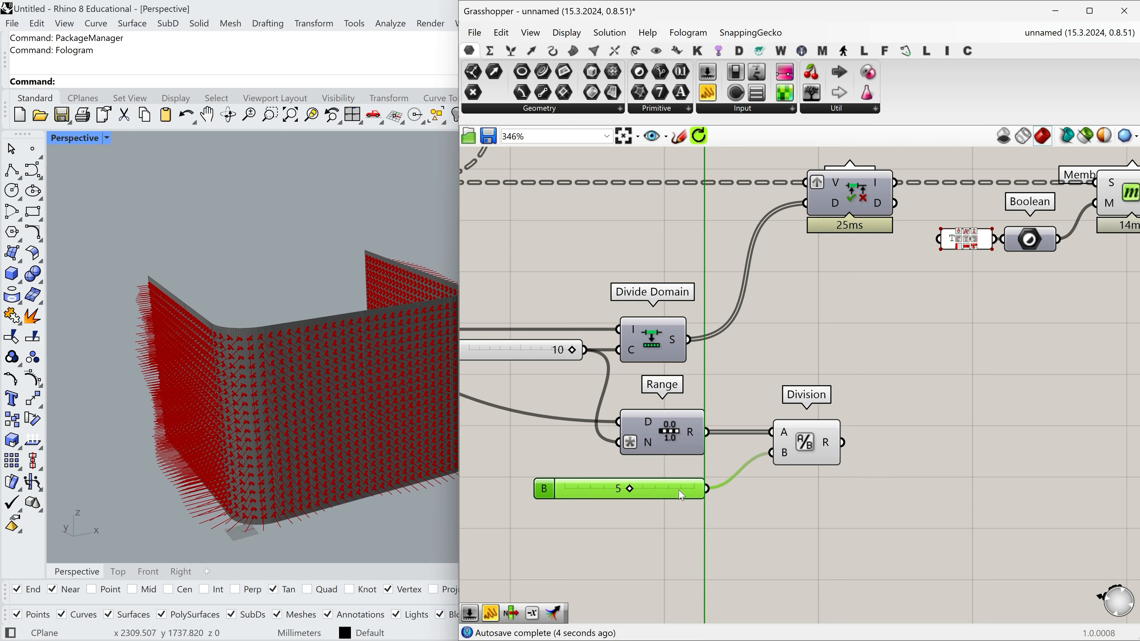
scroll(735, 474, down, 2)
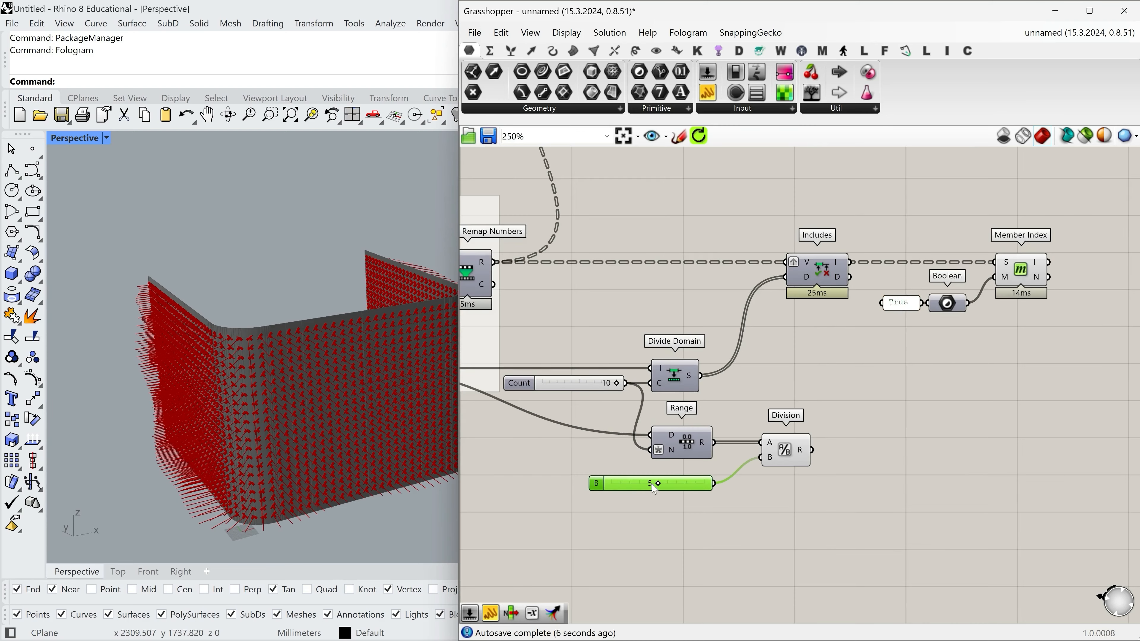
Add an Integer parameter after Division and connect Division's R output to it.
right_drag(209, 382, 211, 418)
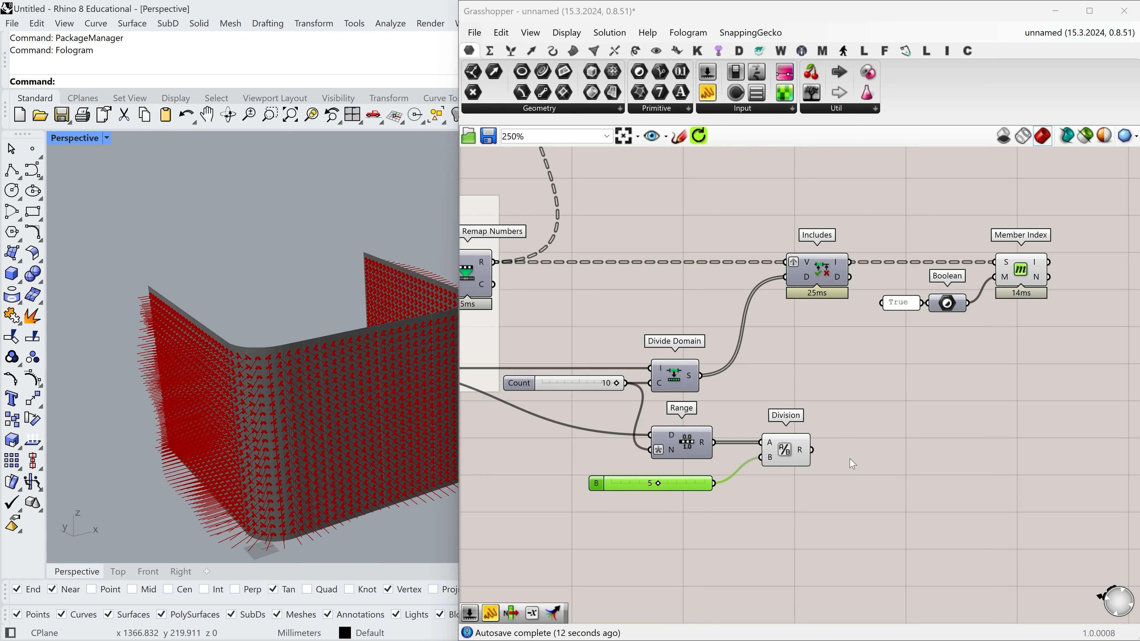
double_click(863, 455)
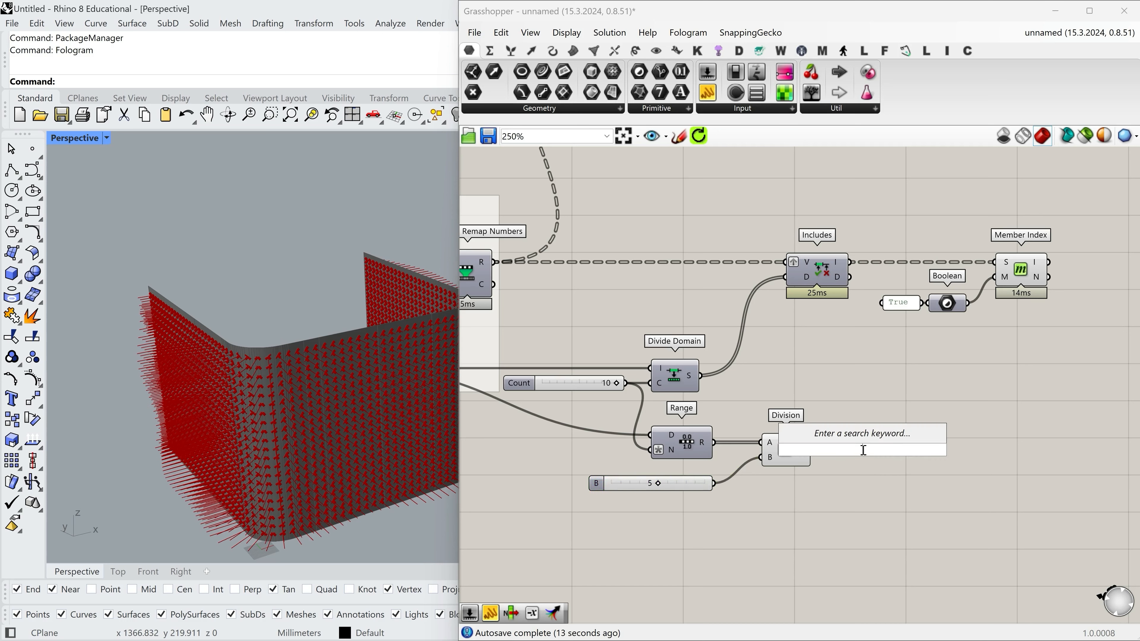
text(in)
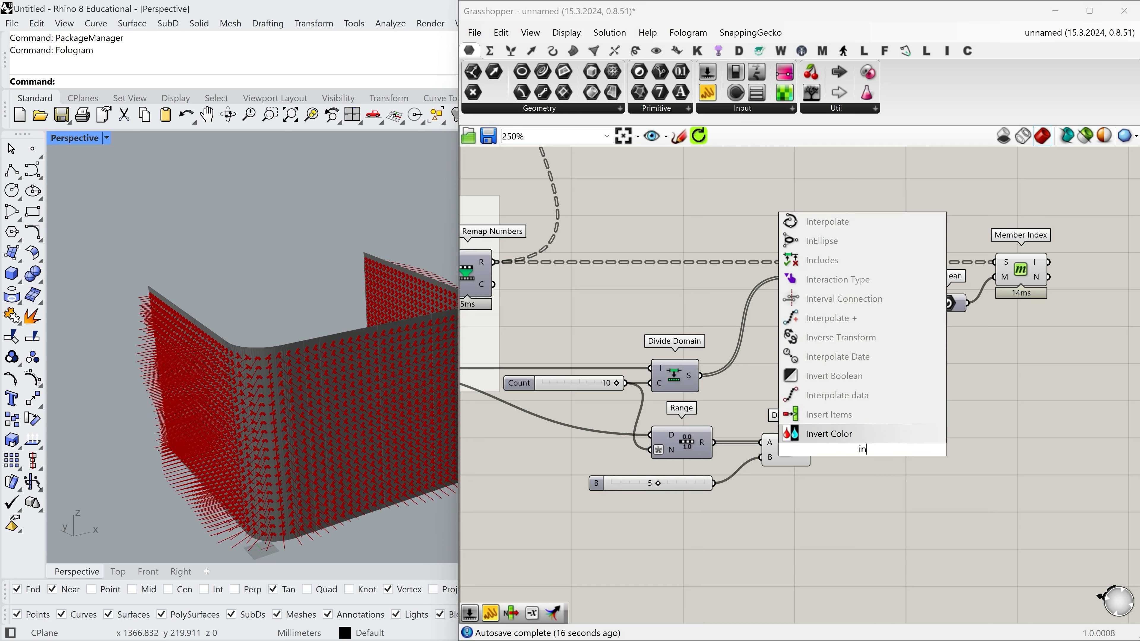
text(t)
click(863, 440)
drag(812, 450, 854, 448)
mouse_move(863, 455)
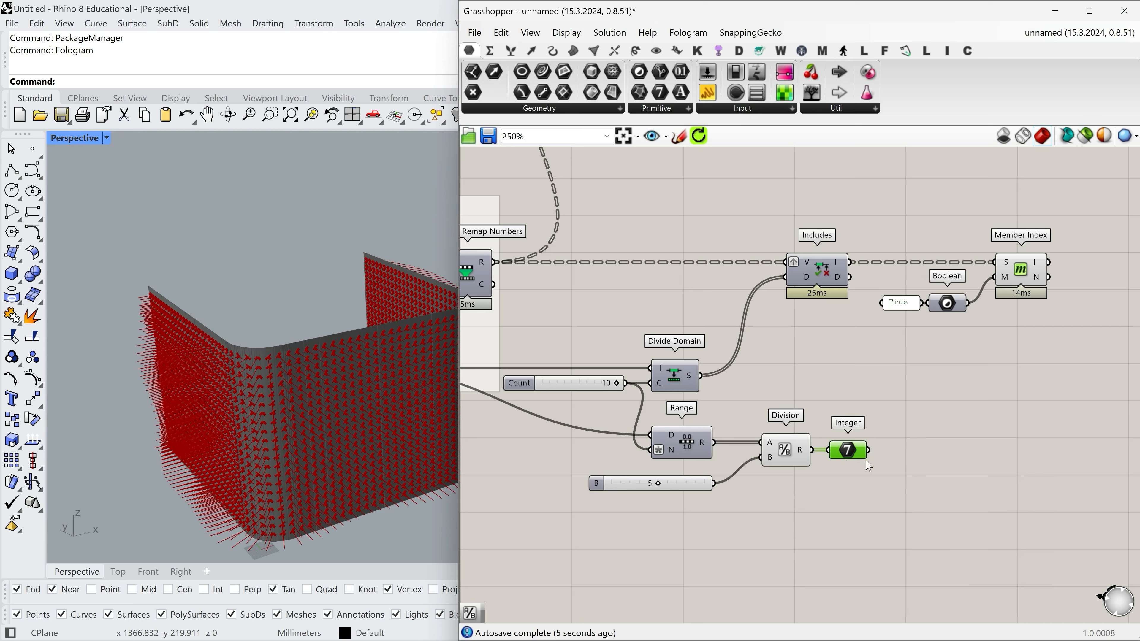
Add a Multiplication component, connecting the Integer parameter to A and the slider set to 5 to B.
double_click(924, 454)
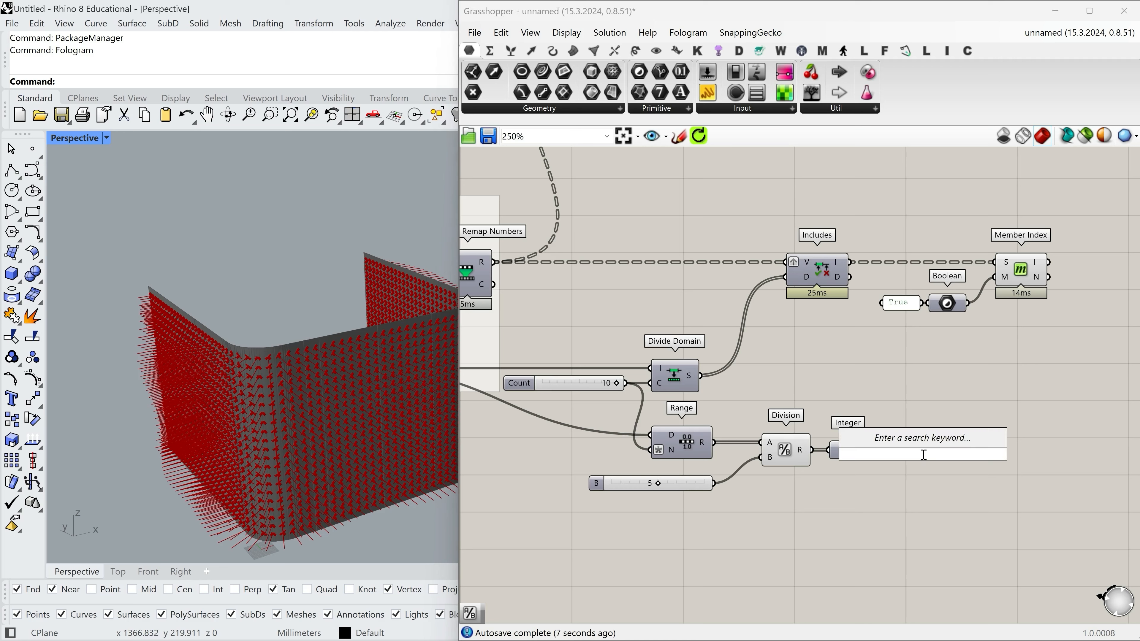
text(*)
click(922, 443)
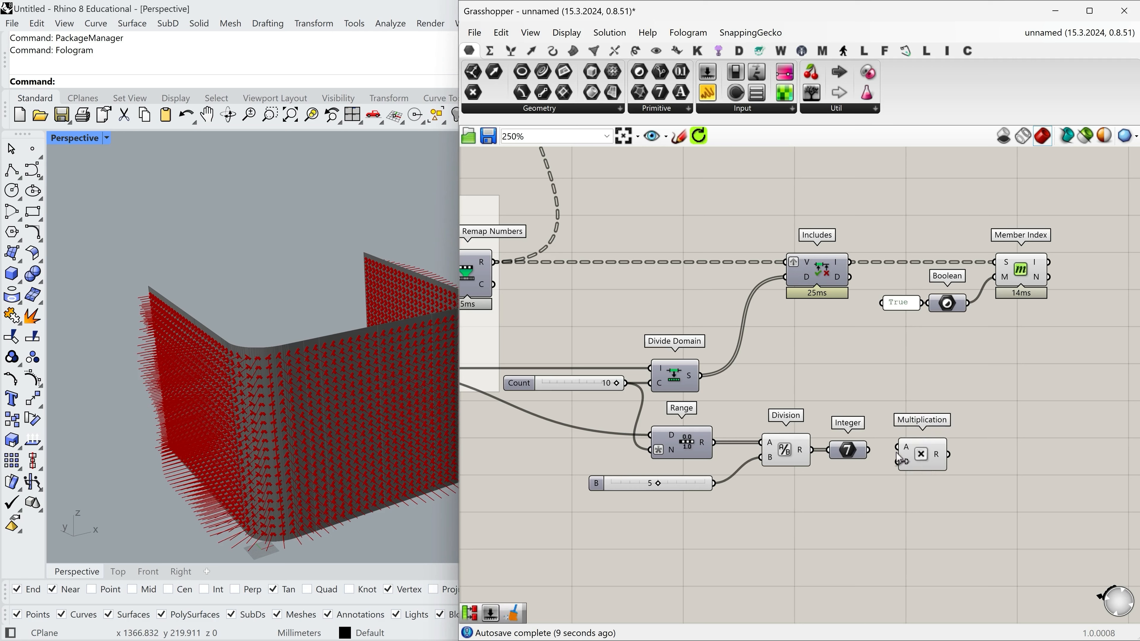
drag(868, 450, 714, 484)
click(712, 484)
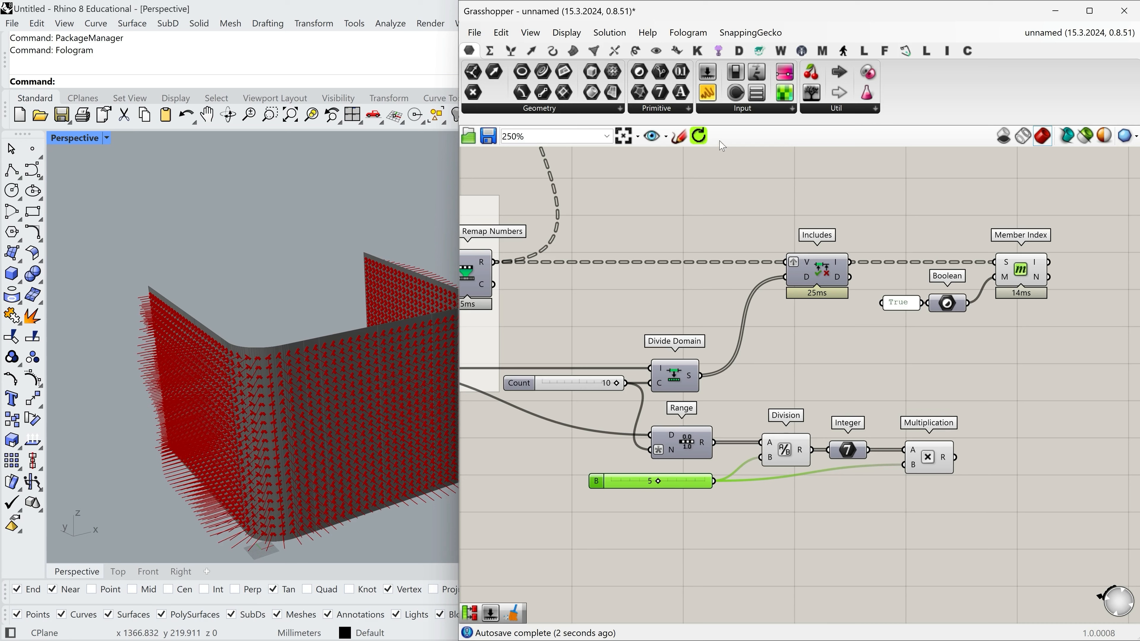
Connect an enlarged panel to Multiplication's R output and examine the rounded list values.
drag(707, 92, 1035, 418)
drag(951, 467, 973, 417)
drag(1012, 455, 1016, 588)
scroll(1010, 511, up, 4)
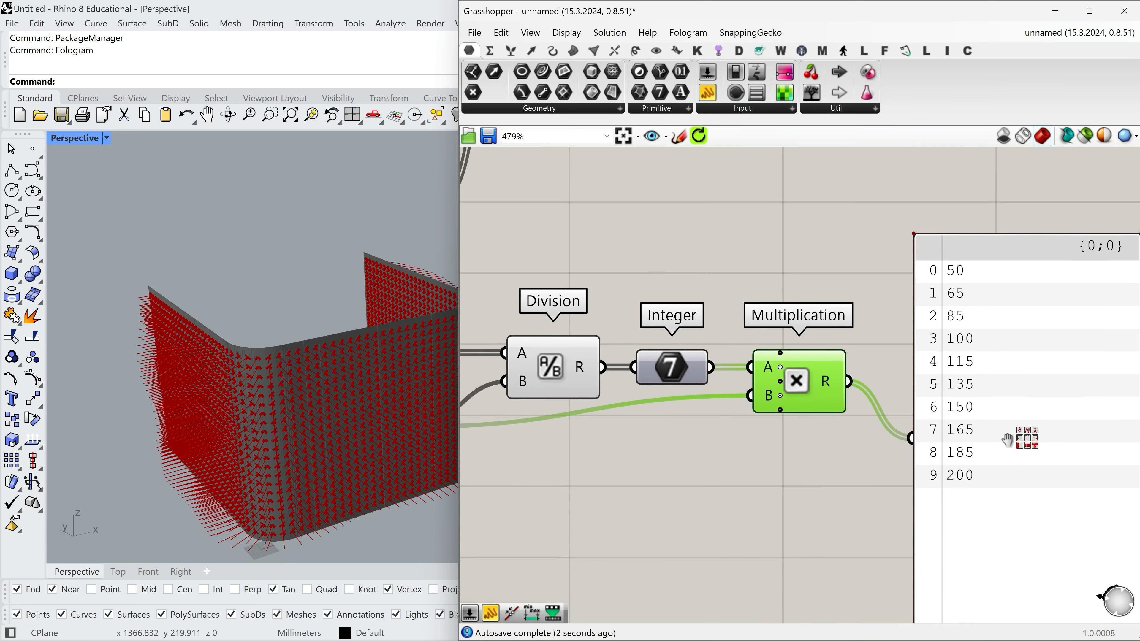
scroll(985, 294, down, 2)
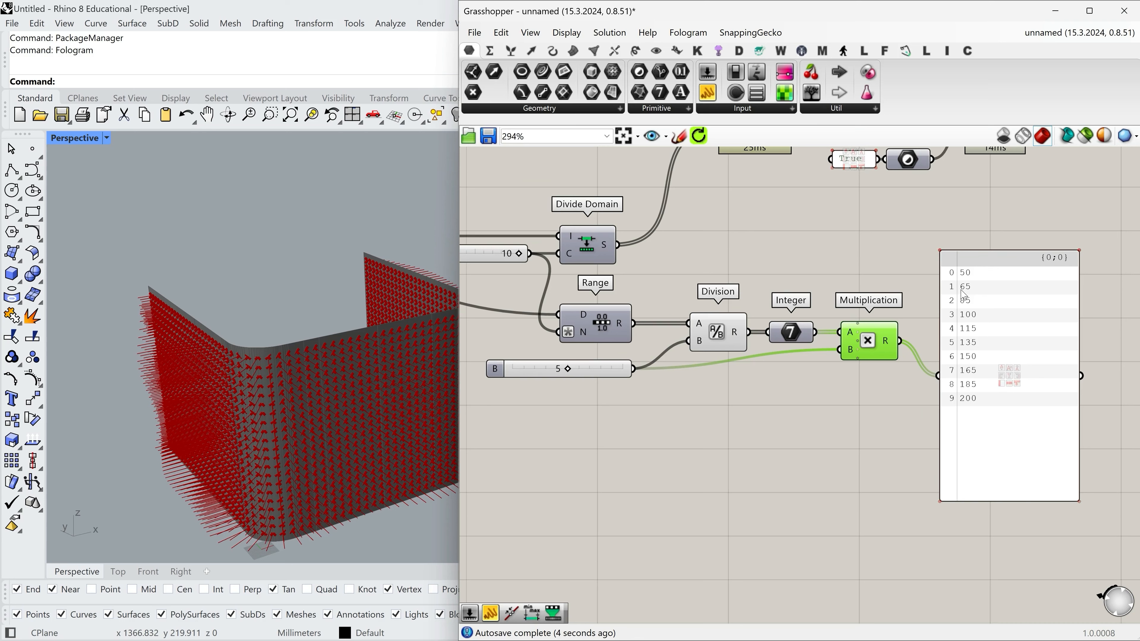
scroll(561, 375, up, 1)
right_drag(603, 392, 572, 394)
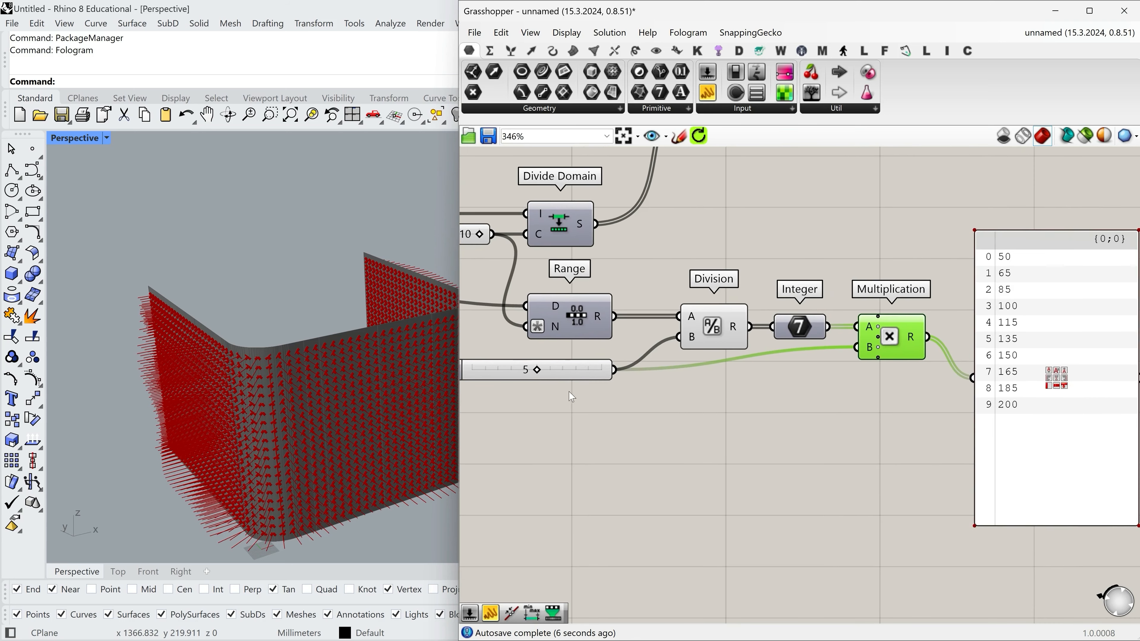
scroll(571, 393, down, 1)
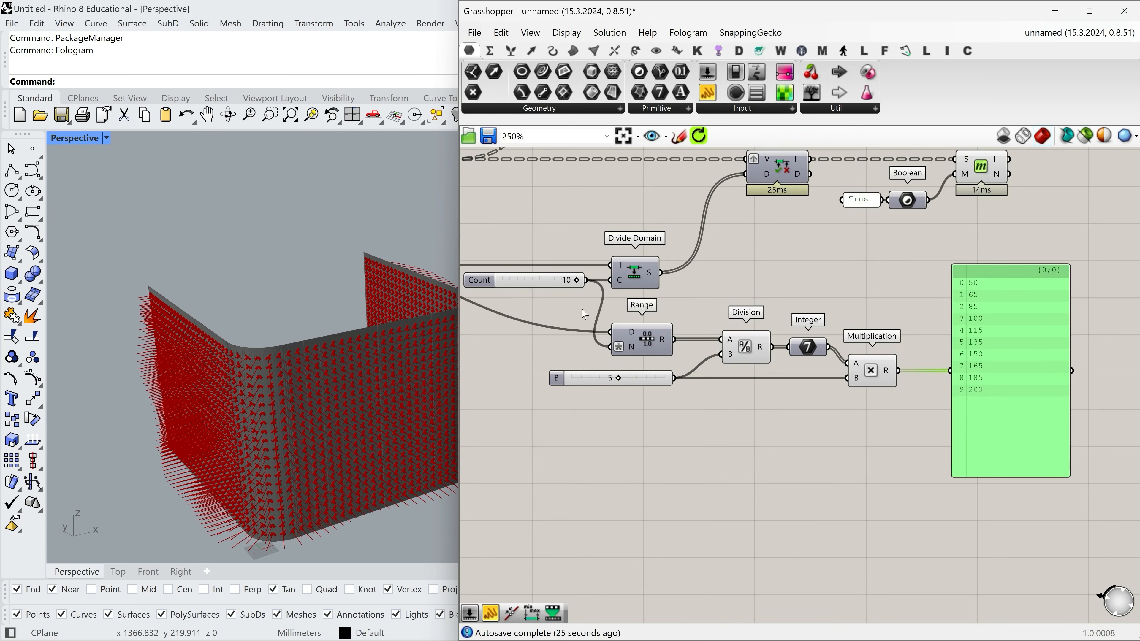
Delete the panel connected to Multiplication's R output.
drag(578, 281, 577, 281)
click(1084, 382)
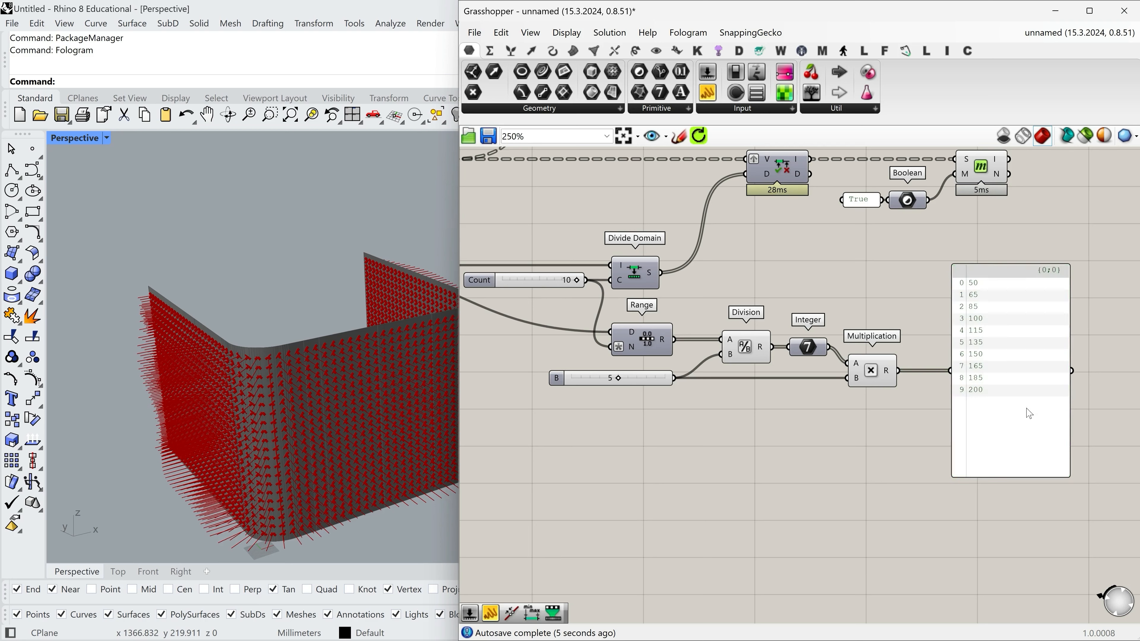
click(1027, 408)
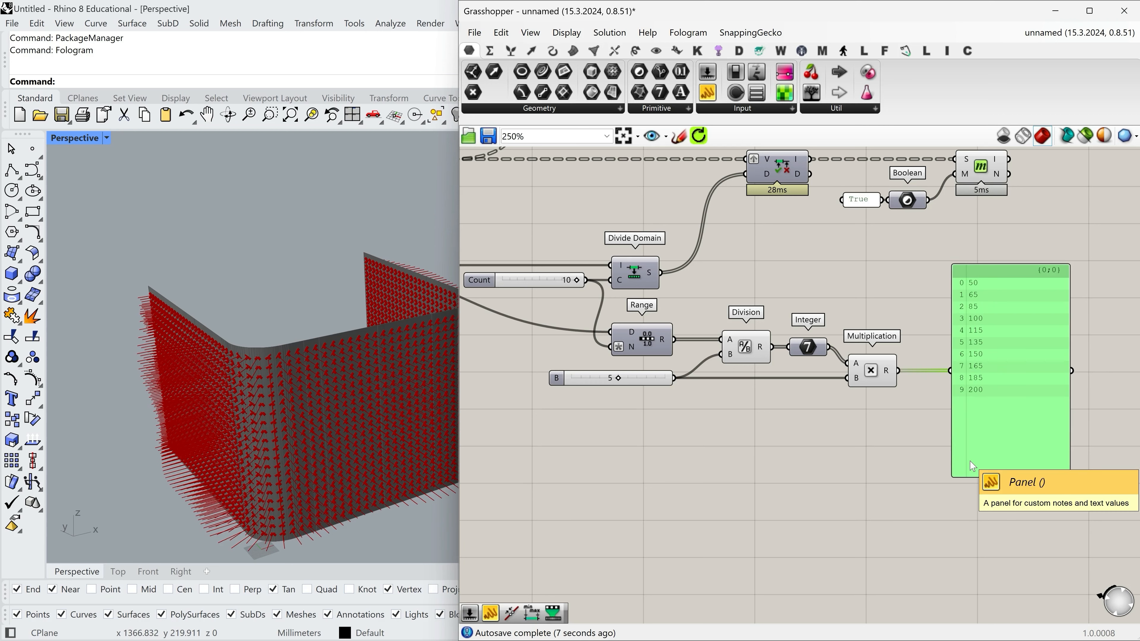
key(Delete)
Add a List Item component, connecting Multiplication's R output to L and Member Index's I output to i.
right_drag(960, 310, 944, 366)
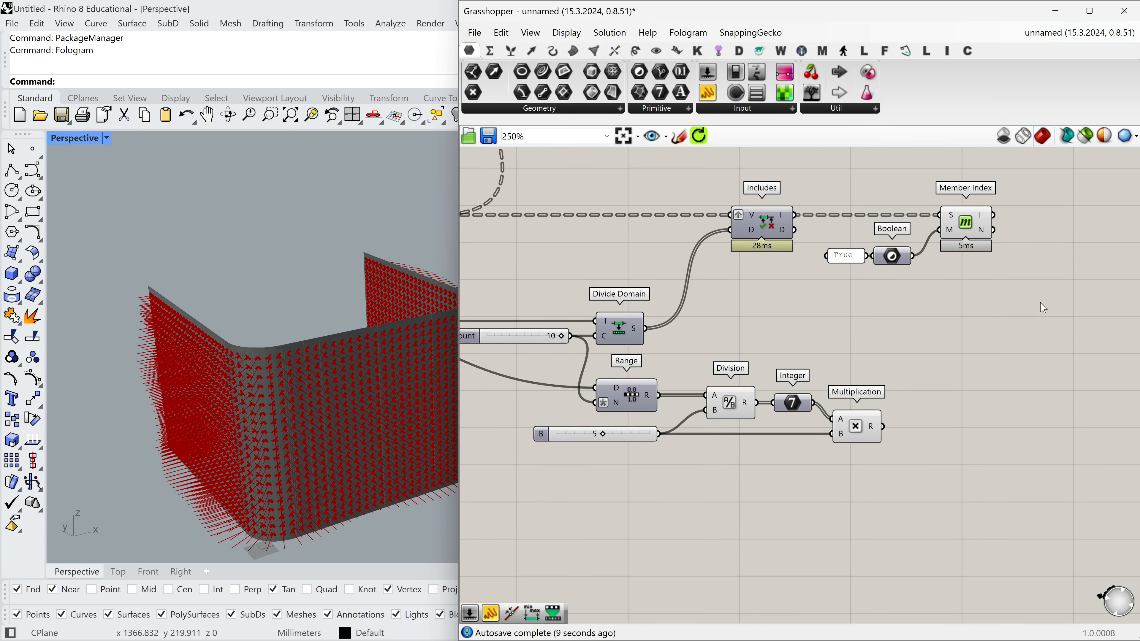
double_click(1059, 305)
text(list)
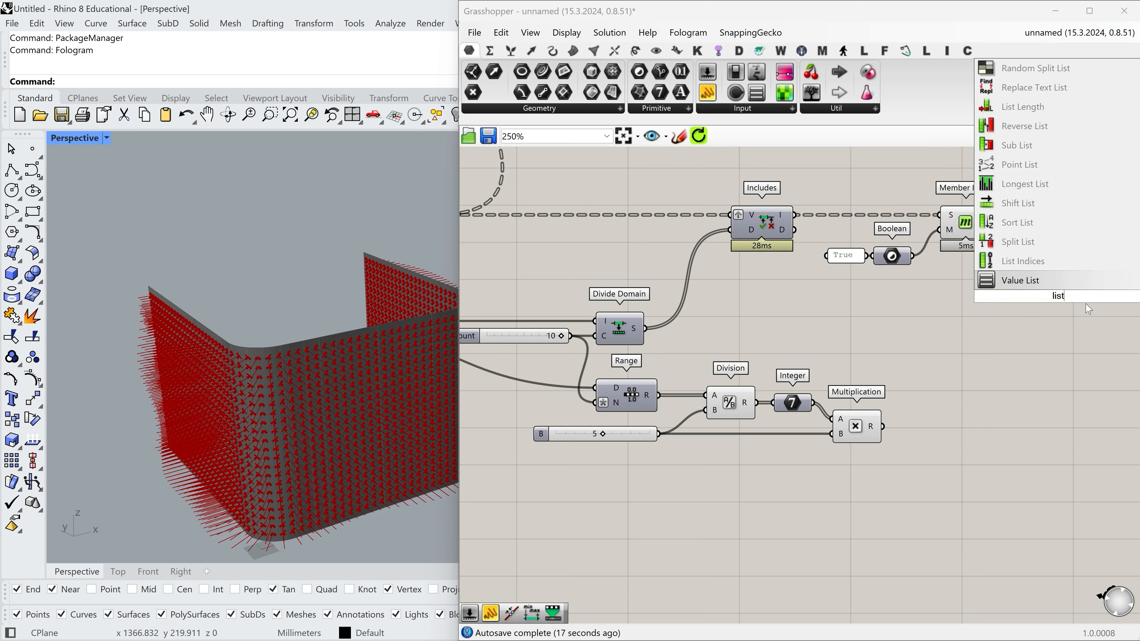
text(i)
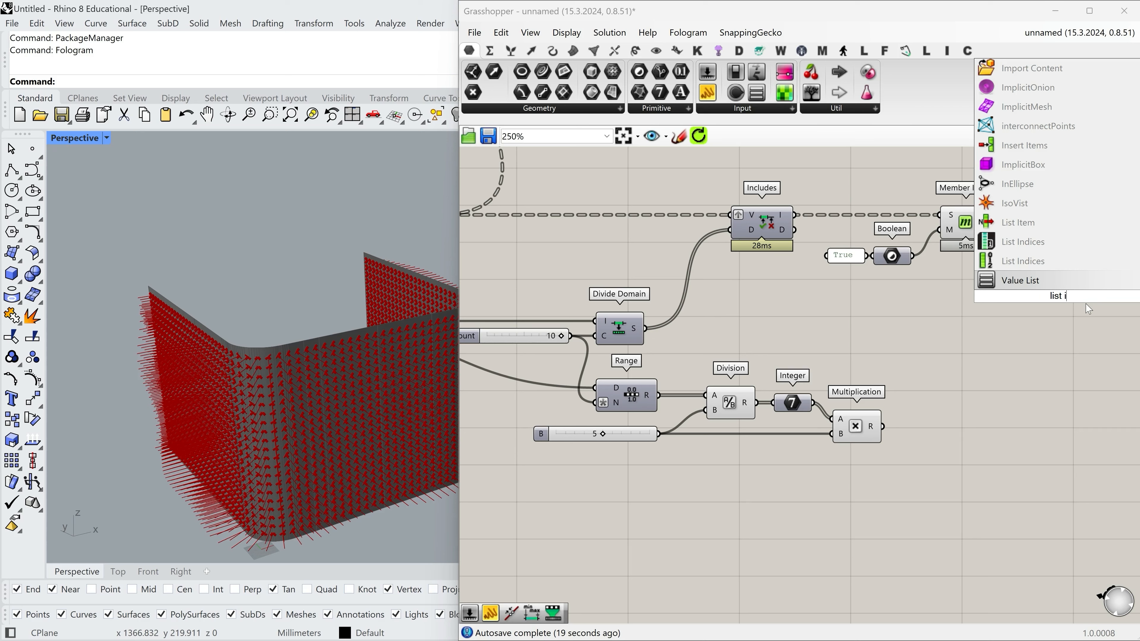
click(1071, 223)
drag(1057, 295, 1076, 231)
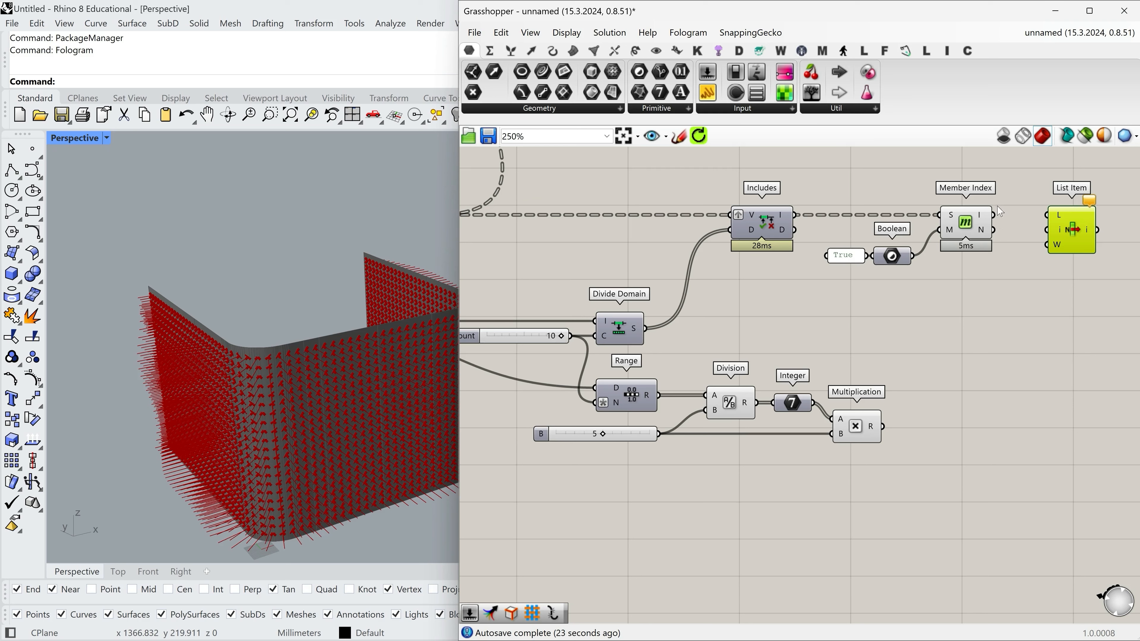
drag(999, 216, 882, 426)
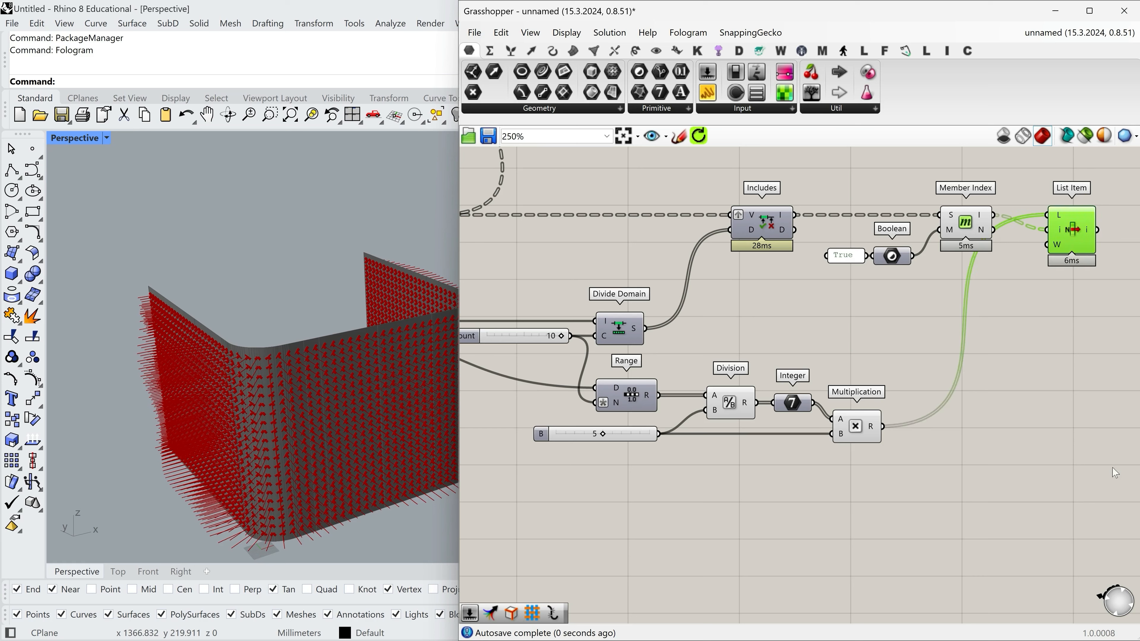
drag(1074, 235, 1074, 220)
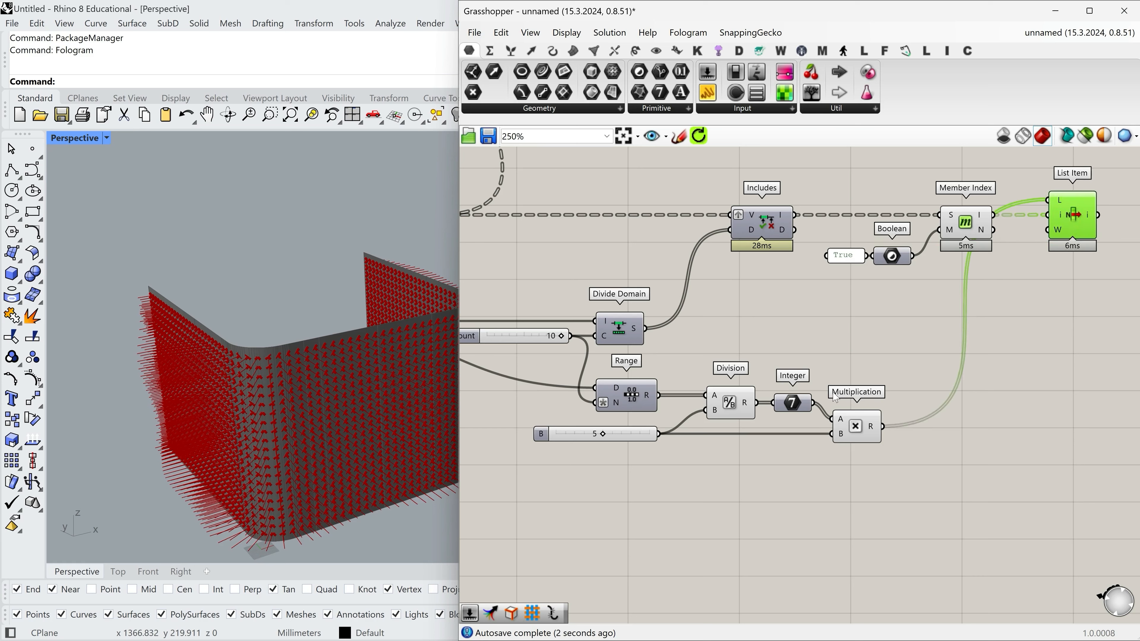
Connect an enlarged panel to List Item's output and examine the values and their branch paths.
click(747, 424)
drag(744, 420, 776, 363)
drag(776, 364, 760, 393)
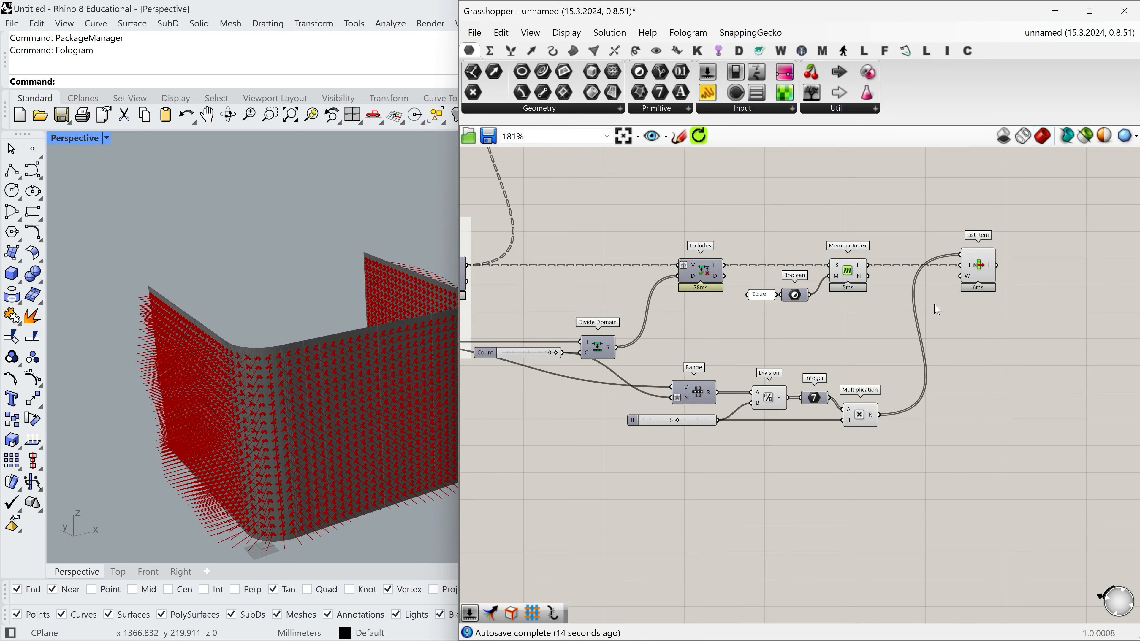
scroll(990, 265, up, 2)
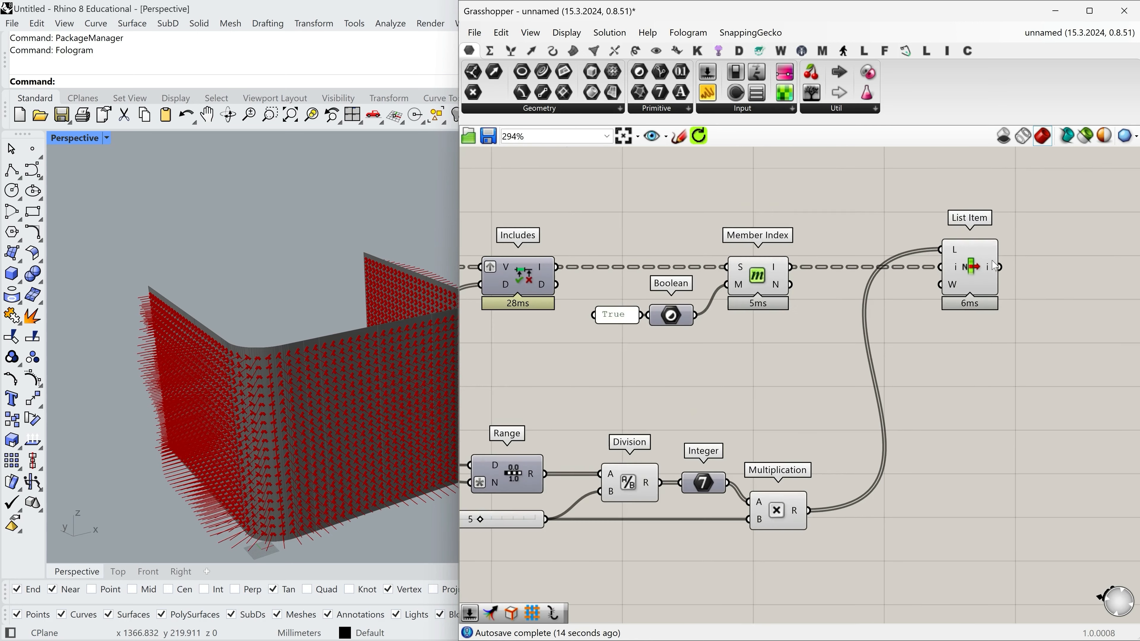
click(708, 93)
scroll(680, 288, down, 1)
click(990, 276)
drag(915, 275, 1001, 500)
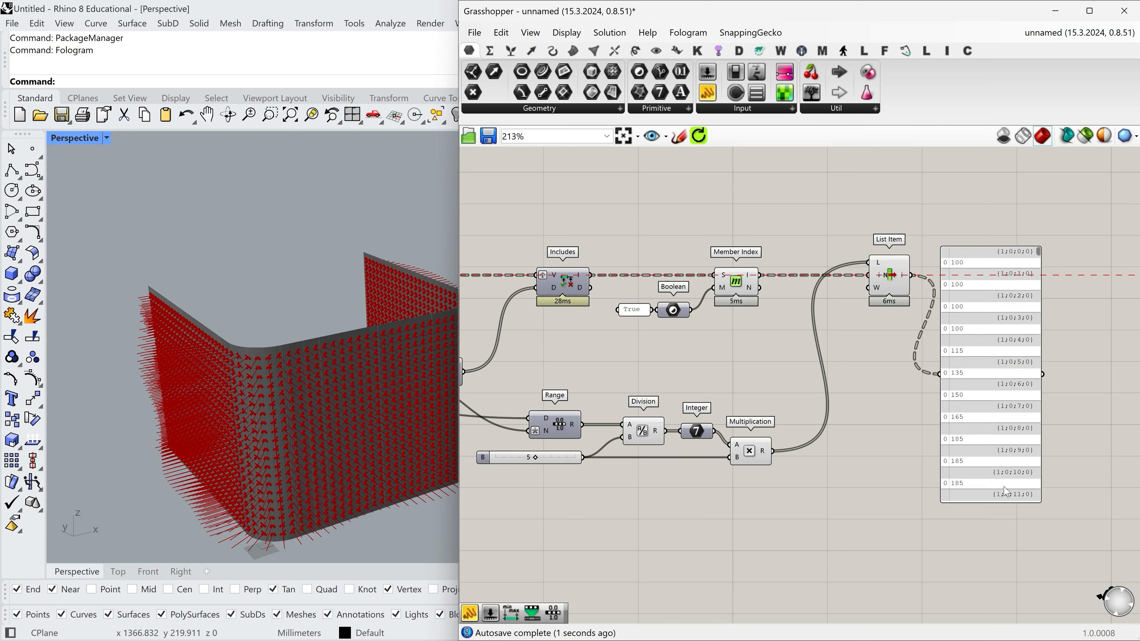
drag(1005, 390, 1026, 357)
Apply Simplify to List Item's output and make room between it and the panel.
right_click(903, 279)
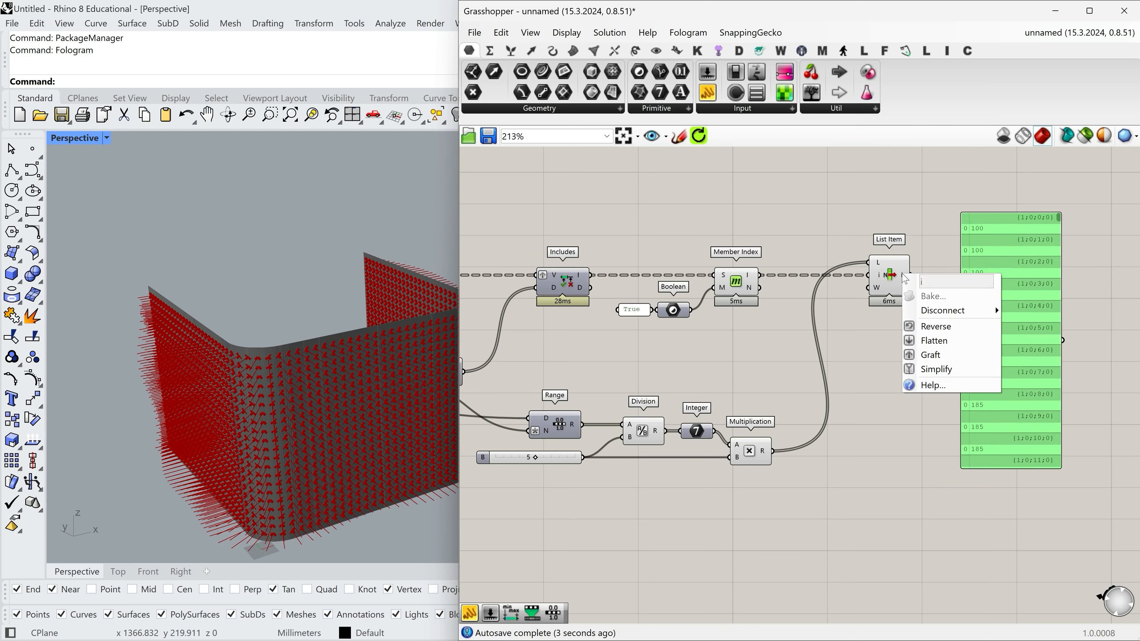
click(930, 369)
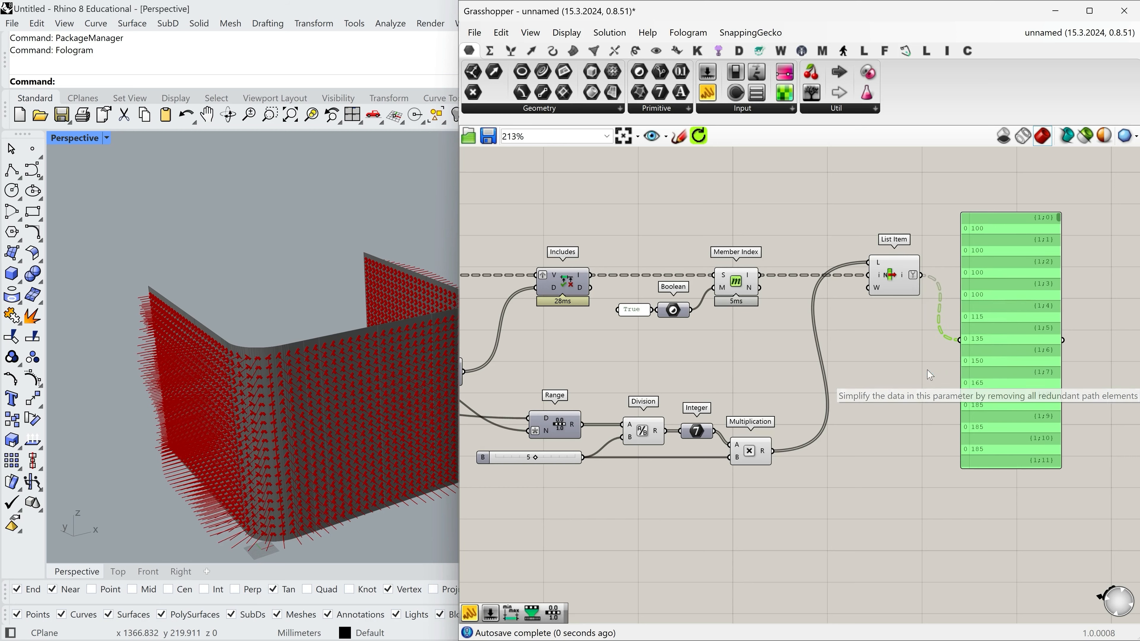
scroll(1046, 334, up, 1)
drag(1044, 407, 1083, 402)
right_drag(941, 275, 917, 356)
Add a Trim Tree component after List Item and connect List Item's simplified output to its T input.
double_click(926, 283)
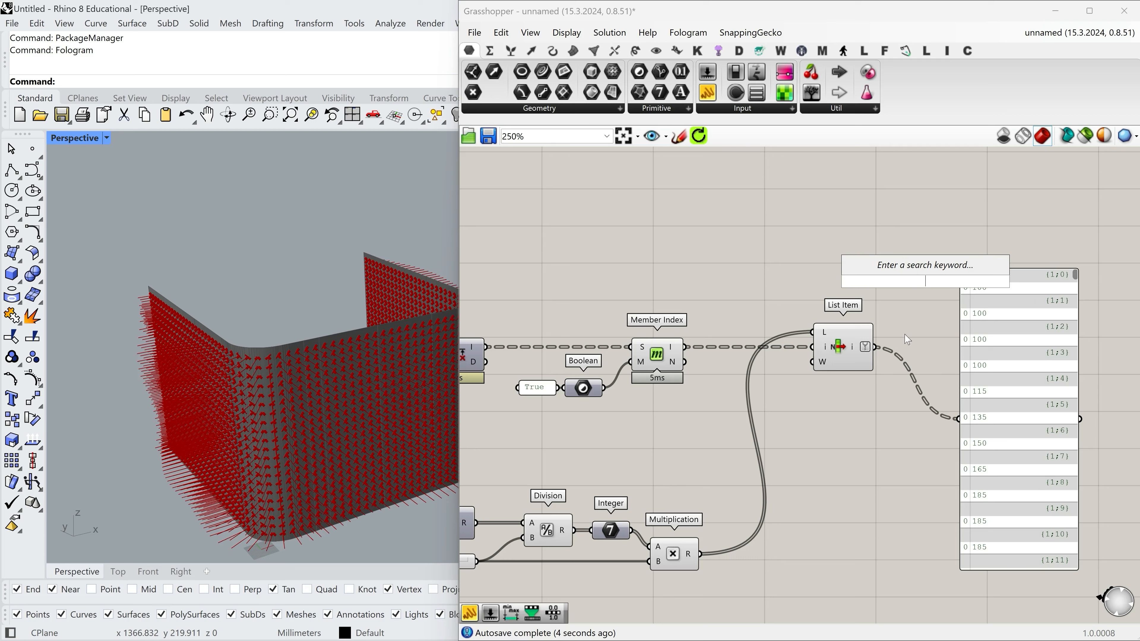
text(trim)
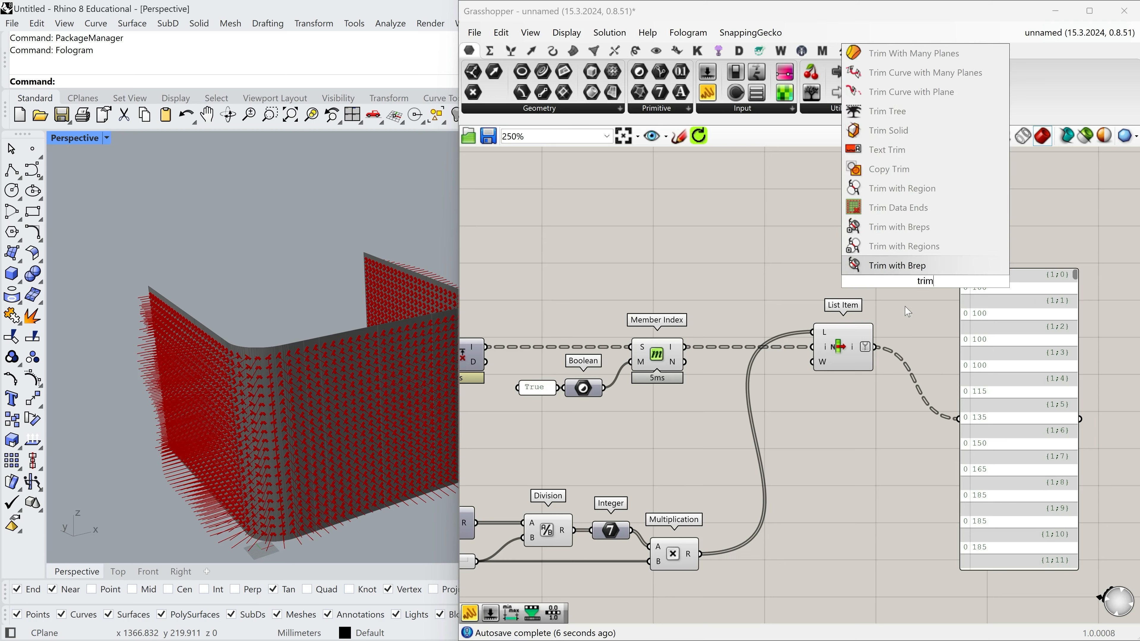
click(893, 112)
drag(876, 347, 704, 262)
Connect Trim Tree's T output to Line SDL's L input and check the lines on the wall.
scroll(953, 419, down, 5)
scroll(619, 293, up, 4)
scroll(704, 261, down, 4)
scroll(768, 410, up, 4)
right_drag(768, 410, 624, 431)
scroll(632, 425, down, 2)
right_drag(794, 428, 774, 442)
mouse_move(198, 443)
right_down()
mouse_move(145, 398)
mouse_move(198, 429)
right_up()
scroll(220, 386, down, 5)
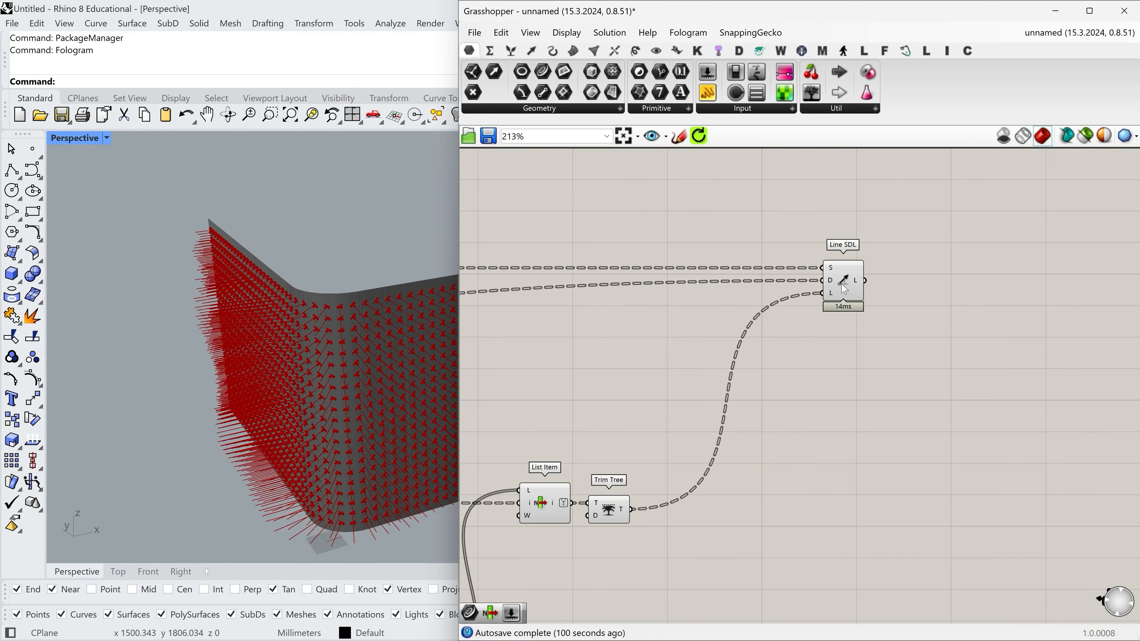
Add Fologram's Mesh Pipe component after Line SDL and connect Line SDL's L output to its P input.
drag(844, 289, 848, 289)
click(883, 51)
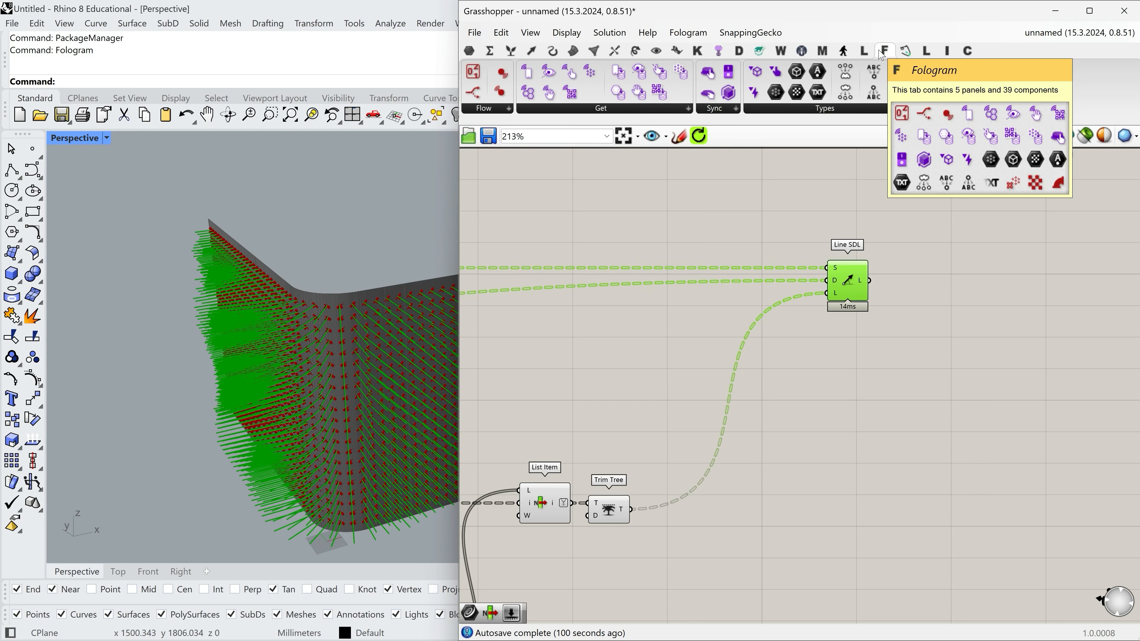
right_drag(941, 185, 883, 214)
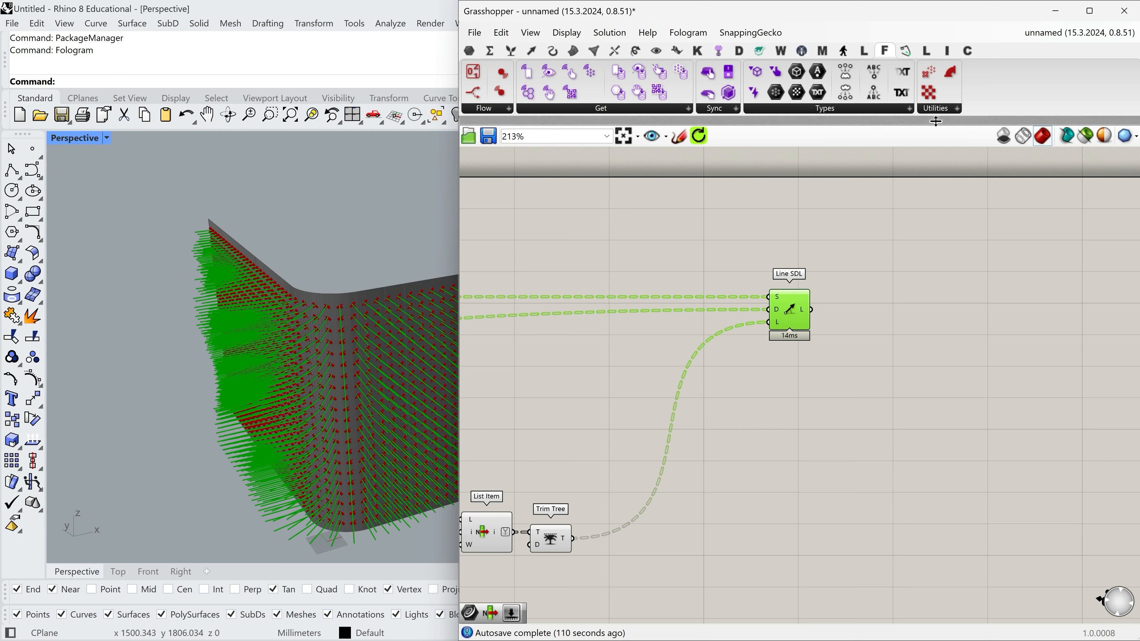
click(943, 108)
click(964, 173)
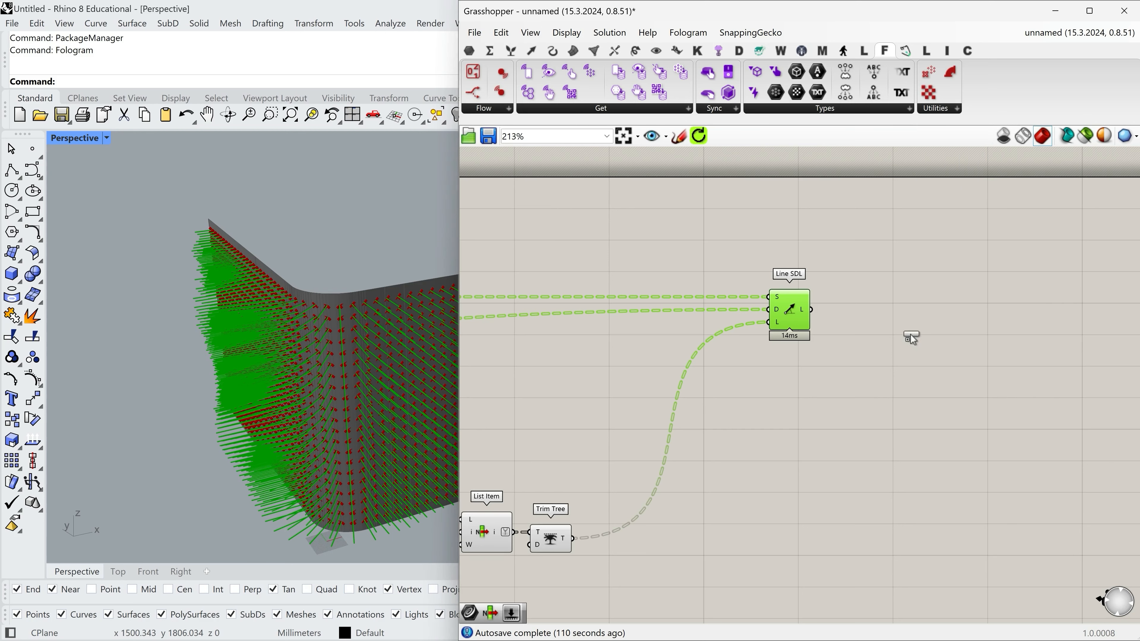
click(892, 299)
drag(897, 328, 900, 356)
drag(810, 309, 965, 330)
scroll(965, 330, up, 2)
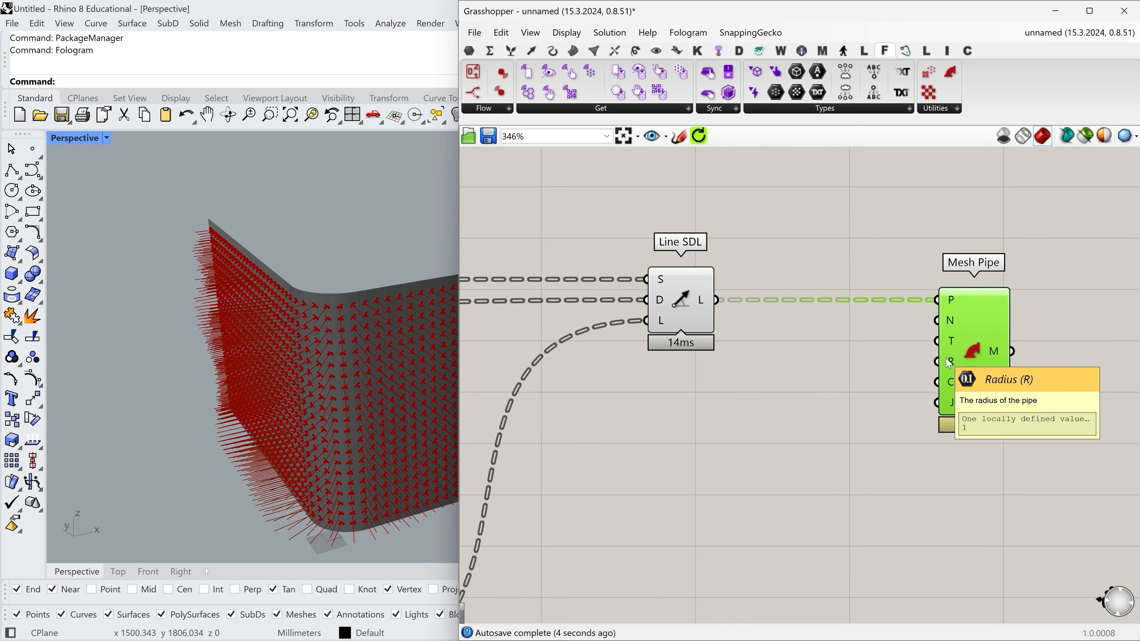
Add a number slider for Mesh Pipe's R input and set the pipe radius to 10.
double_click(827, 368)
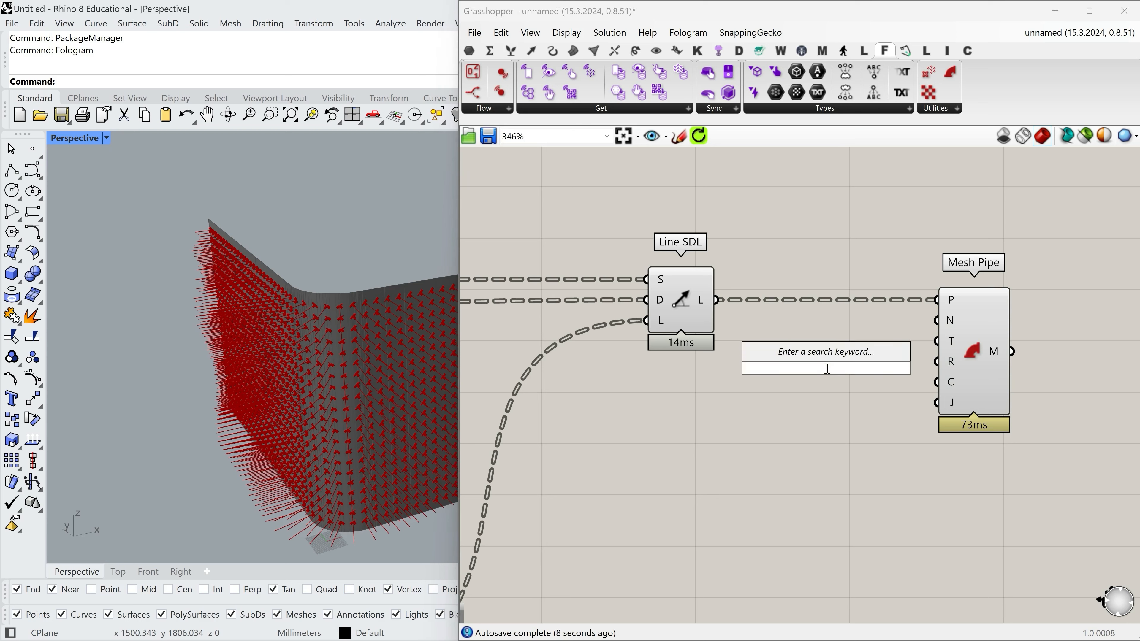
text(50)
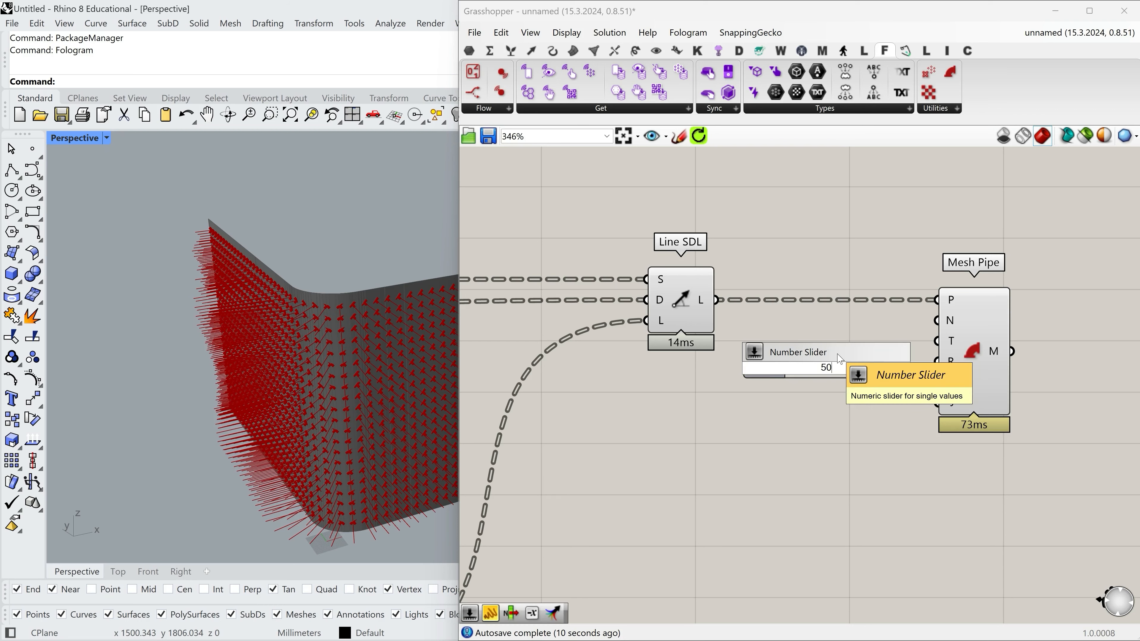
key(Return)
drag(910, 367, 937, 362)
click(848, 368)
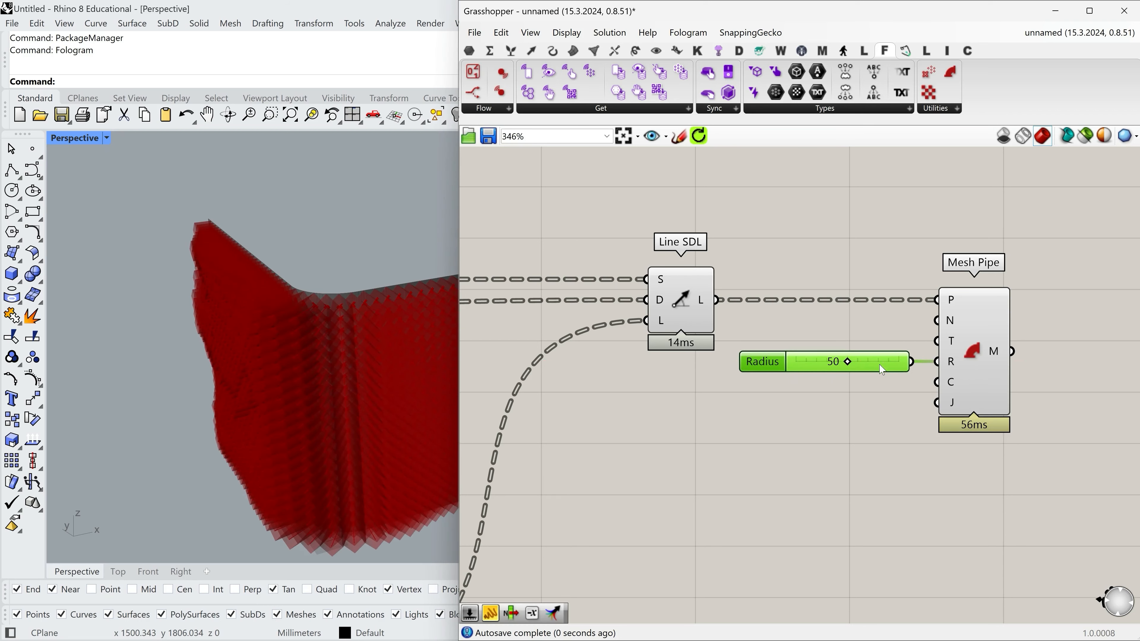
scroll(855, 365, up, 3)
drag(858, 363, 802, 361)
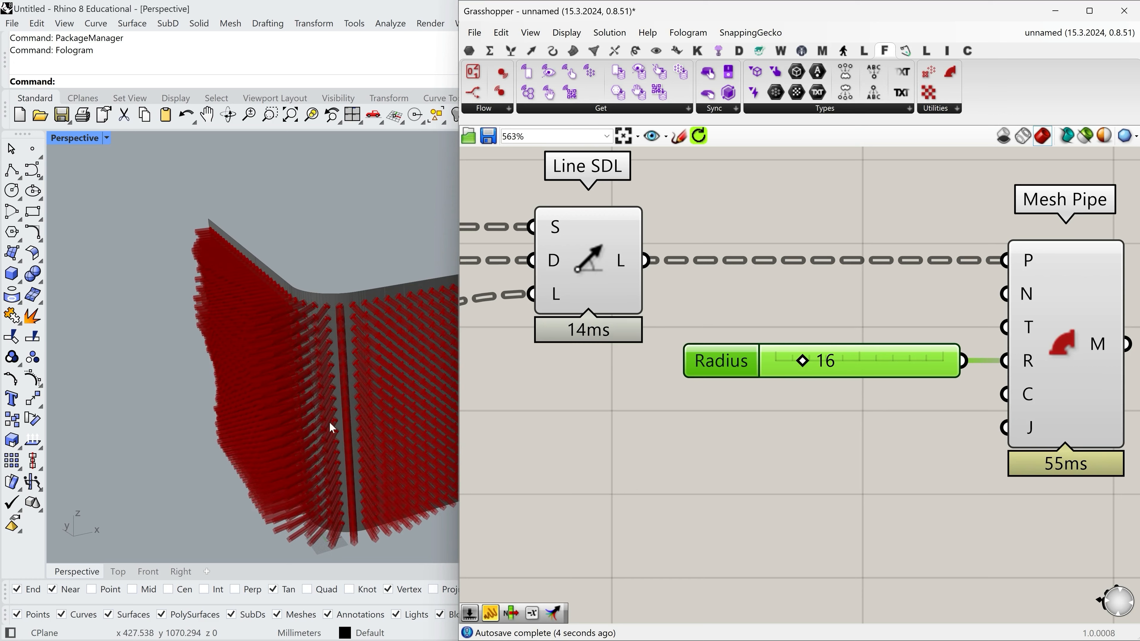
mouse_move(331, 425)
right_down()
mouse_move(267, 420)
mouse_move(288, 436)
mouse_move(341, 422)
right_up()
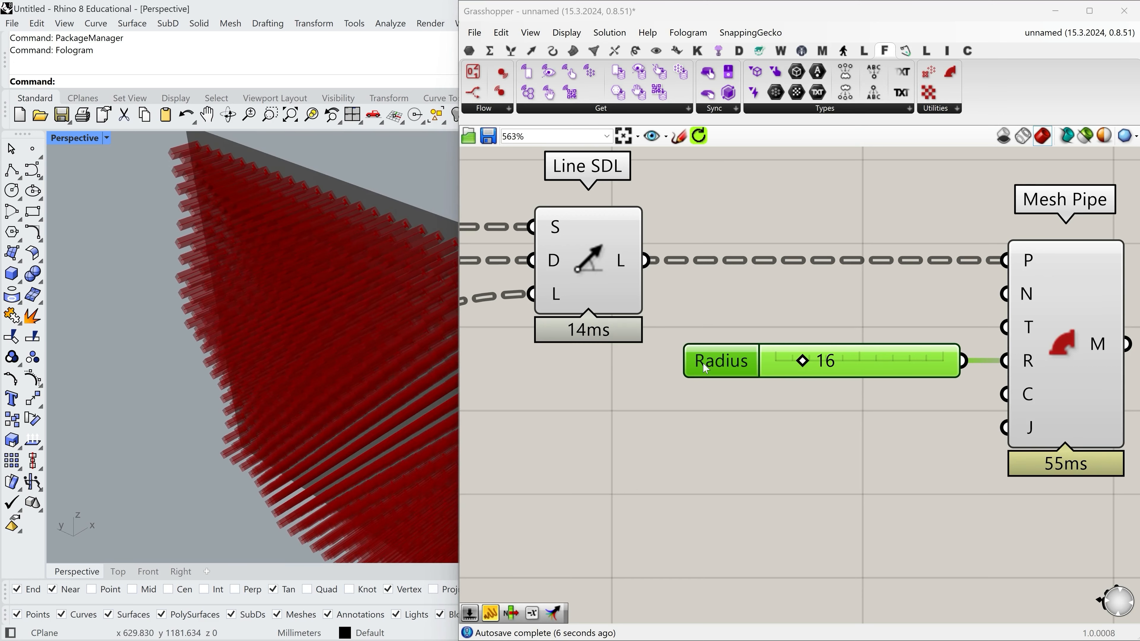
scroll(777, 367, up, 3)
drag(776, 367, 765, 367)
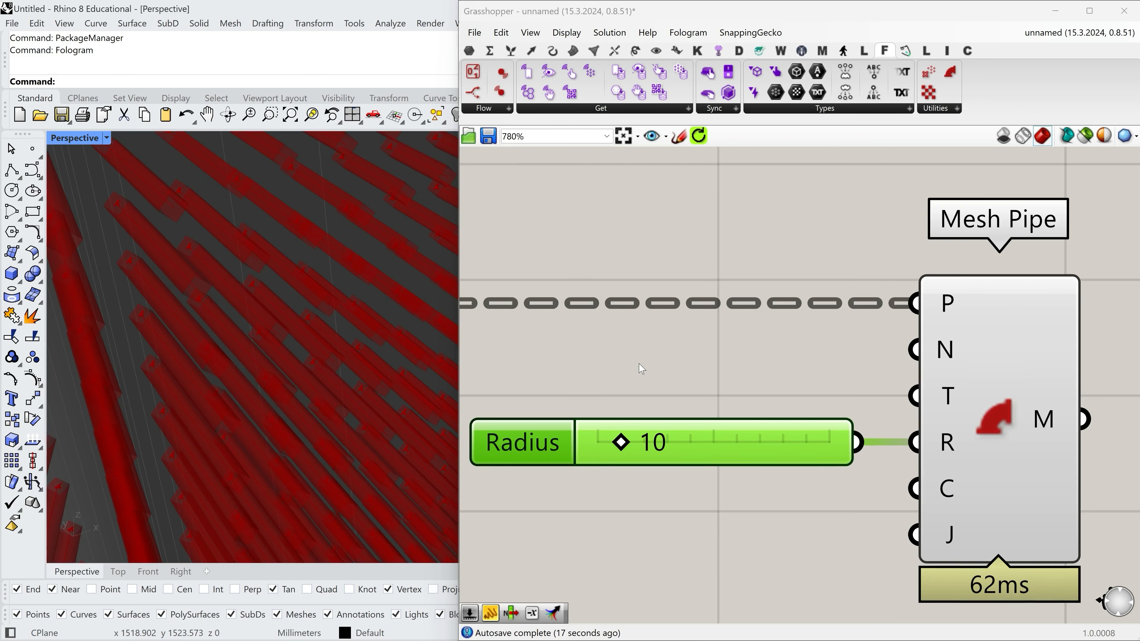
Add a number slider of 8 to Mesh Pipe's N input and align it with the Radius slider.
double_click(644, 354)
text(8)
key(Return)
drag(915, 350, 839, 349)
drag(707, 359, 634, 362)
scroll(775, 350, down, 3)
drag(924, 380, 990, 381)
drag(629, 355, 673, 355)
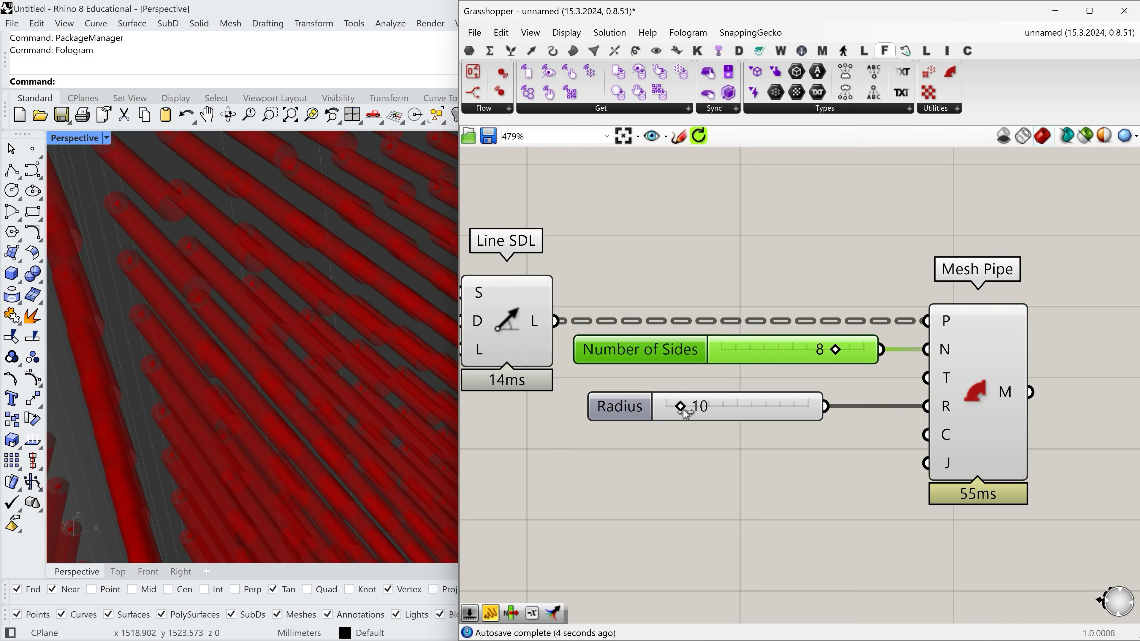
drag(810, 414, 865, 414)
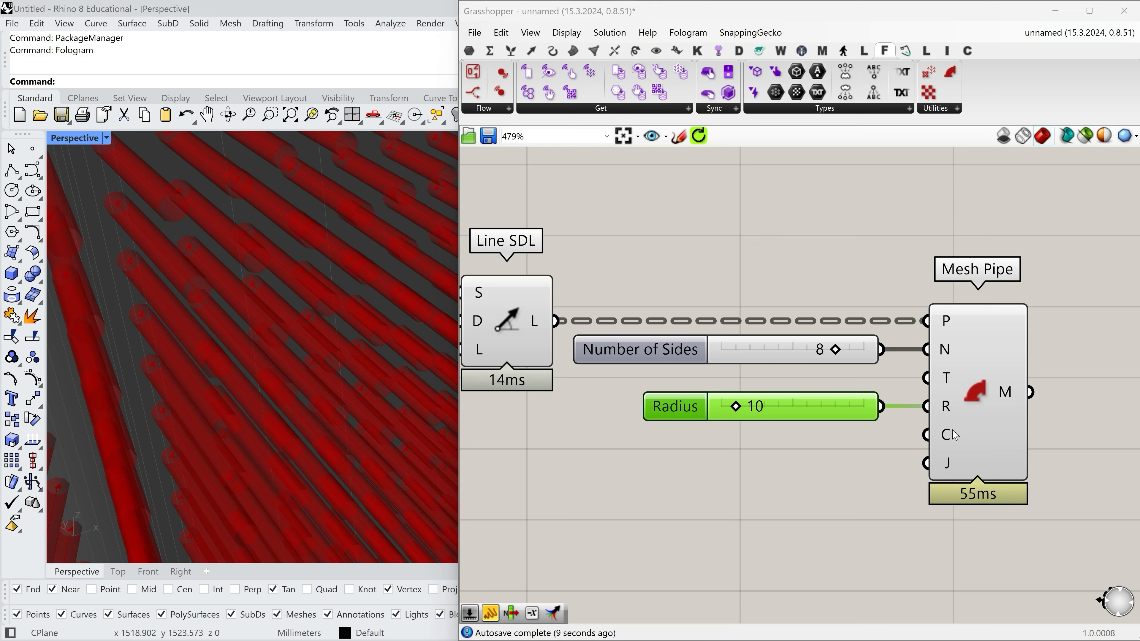
Invert Mesh Pipe's C input and inspect the pipe ends on the wall.
mouse_move(951, 443)
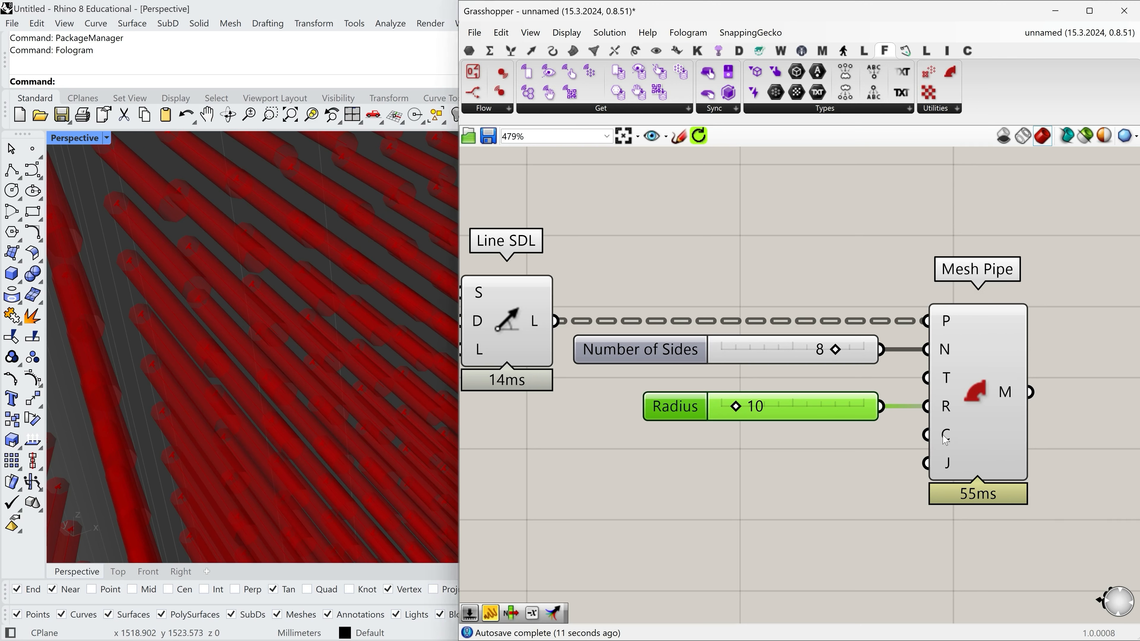
right_click(945, 436)
click(969, 528)
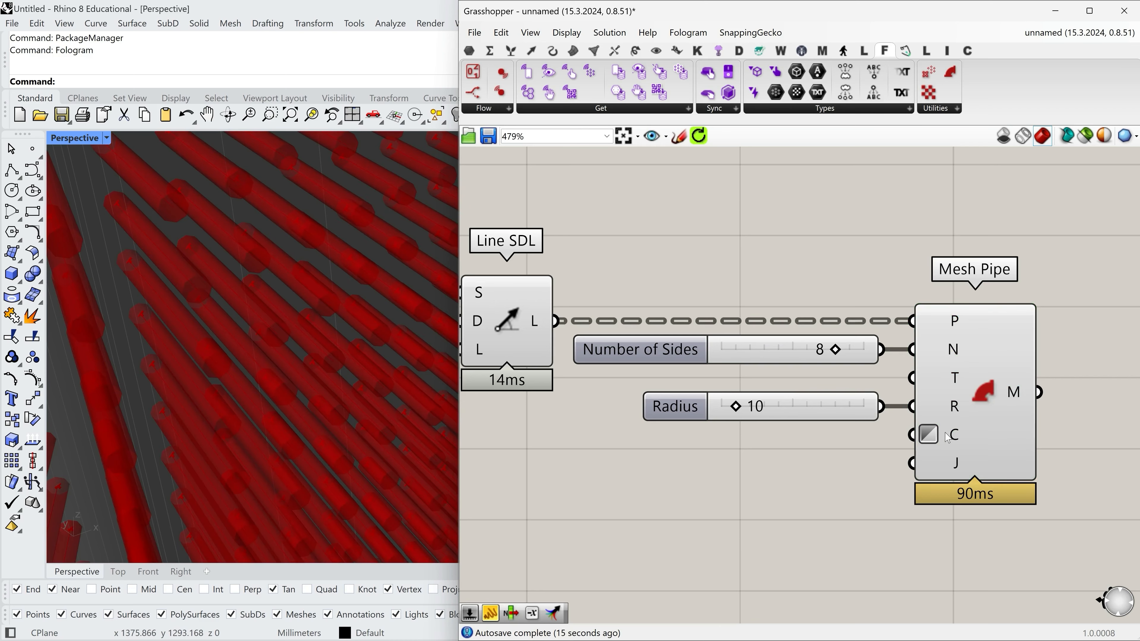
mouse_move(948, 438)
scroll(322, 370, down, 10)
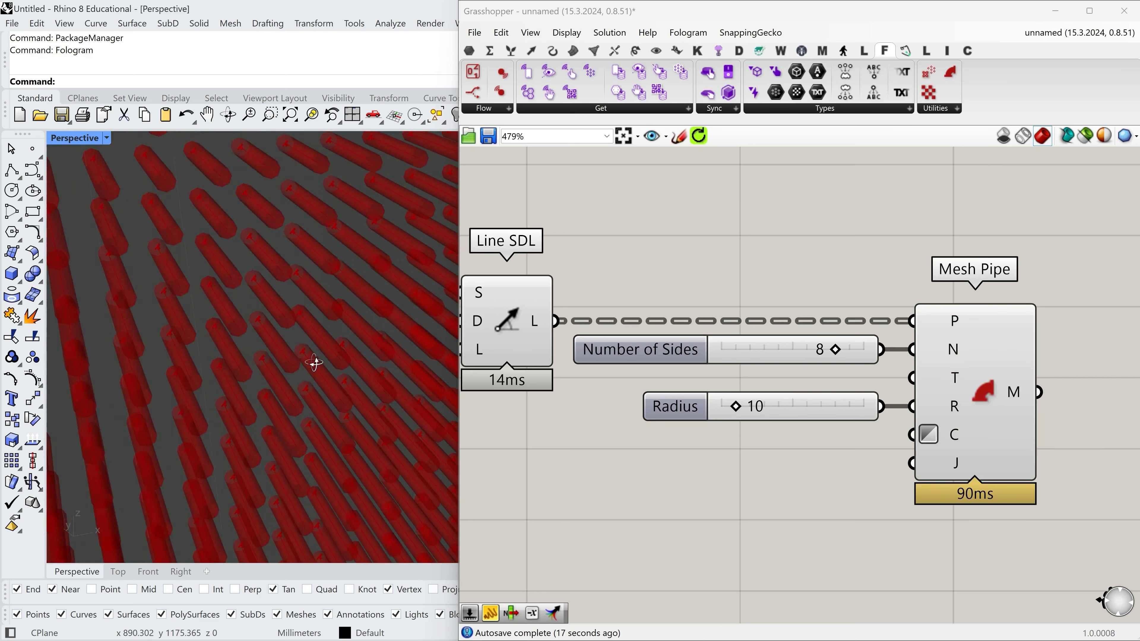
right_drag(311, 349, 317, 367)
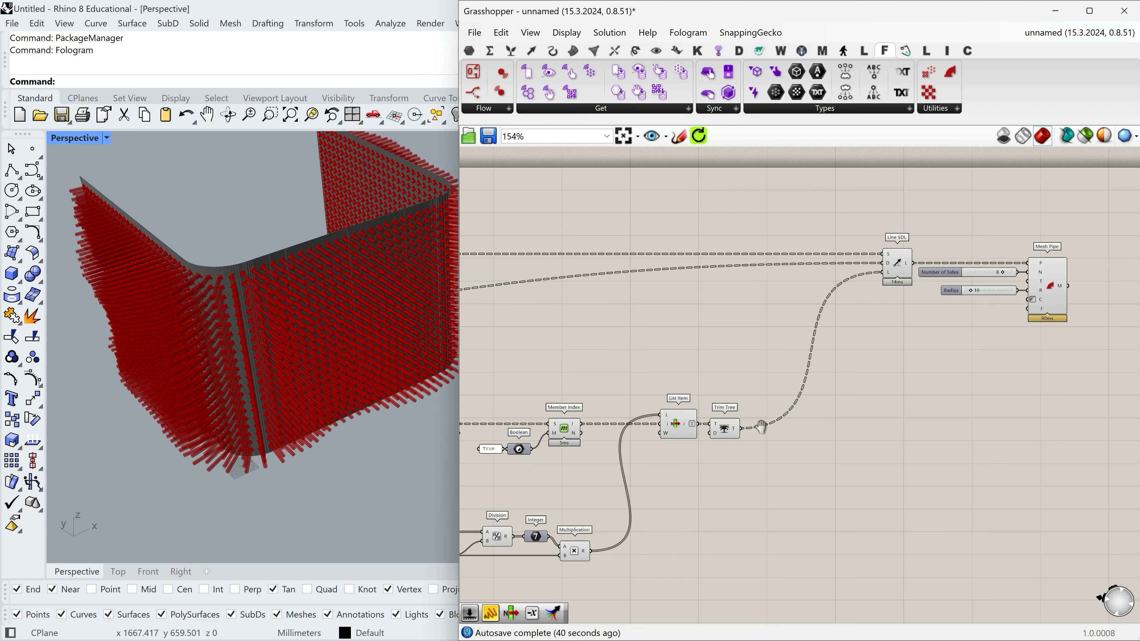
scroll(958, 399, up, 3)
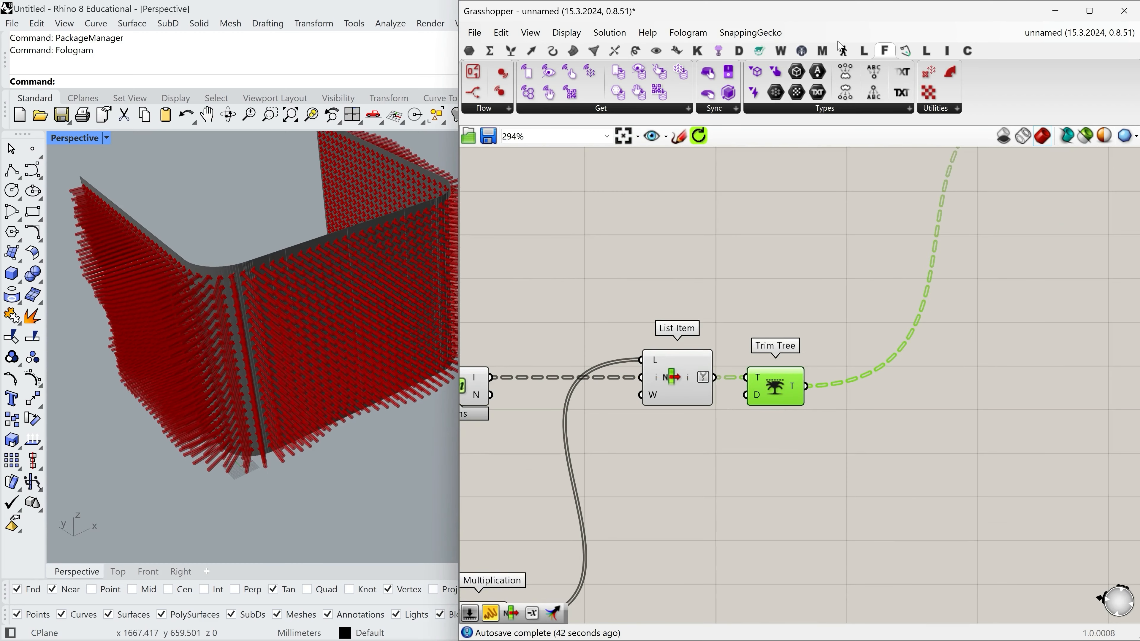
Add an Allocate By Index component above Trim Tree.
click(801, 50)
click(973, 110)
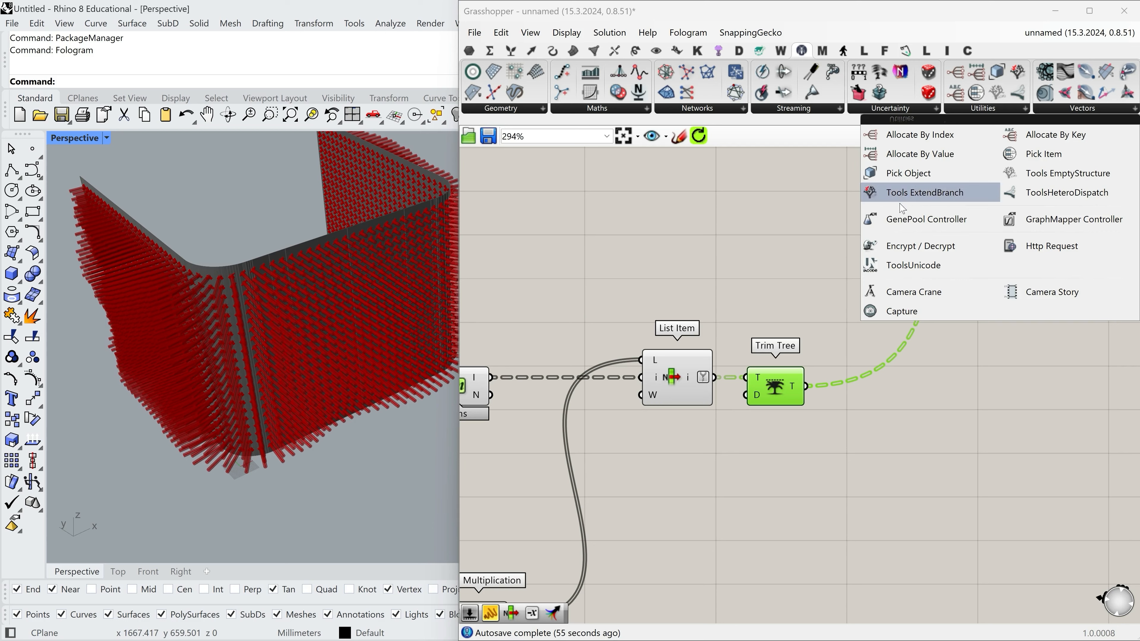
click(933, 136)
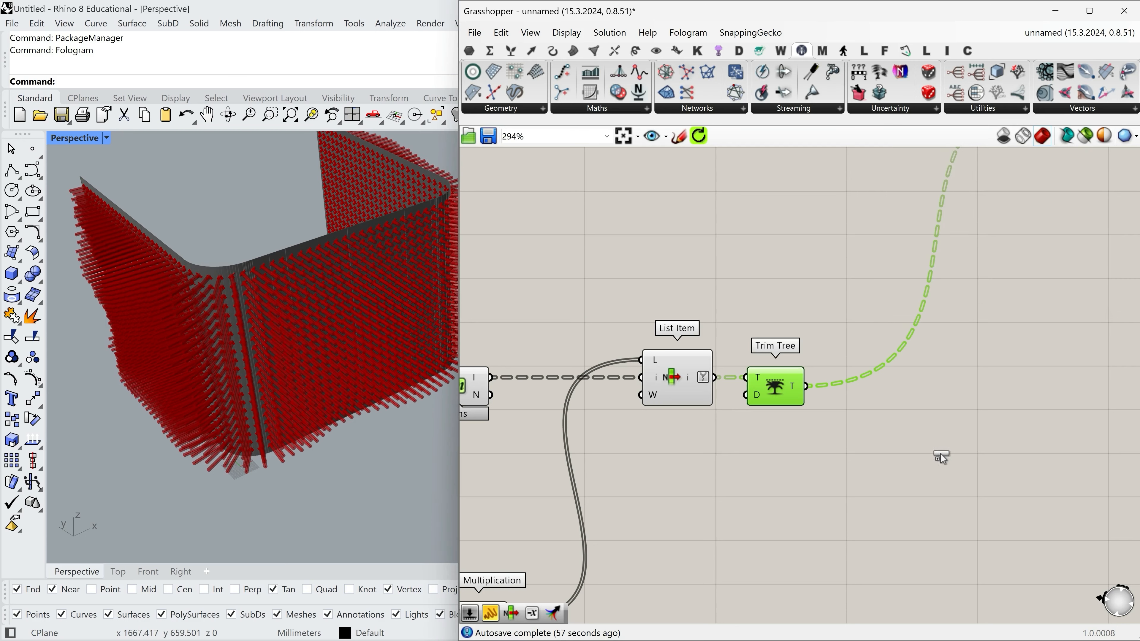
click(927, 424)
drag(935, 418, 785, 296)
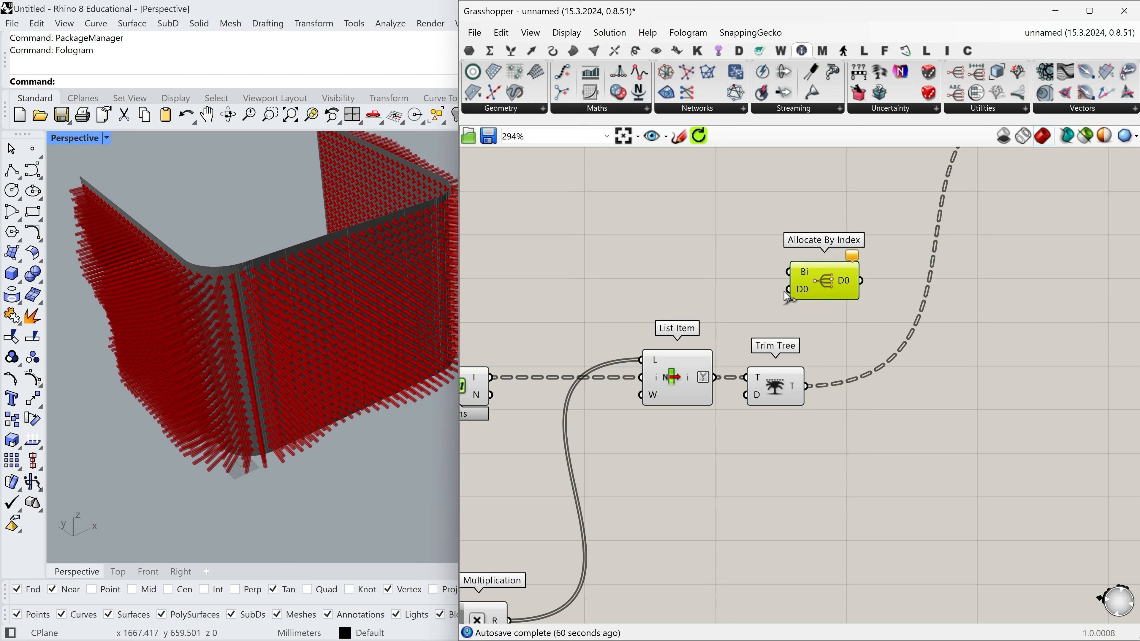
Flatten Allocate By Index's Bi input and connect List Item's output to it.
right_click(805, 274)
click(835, 354)
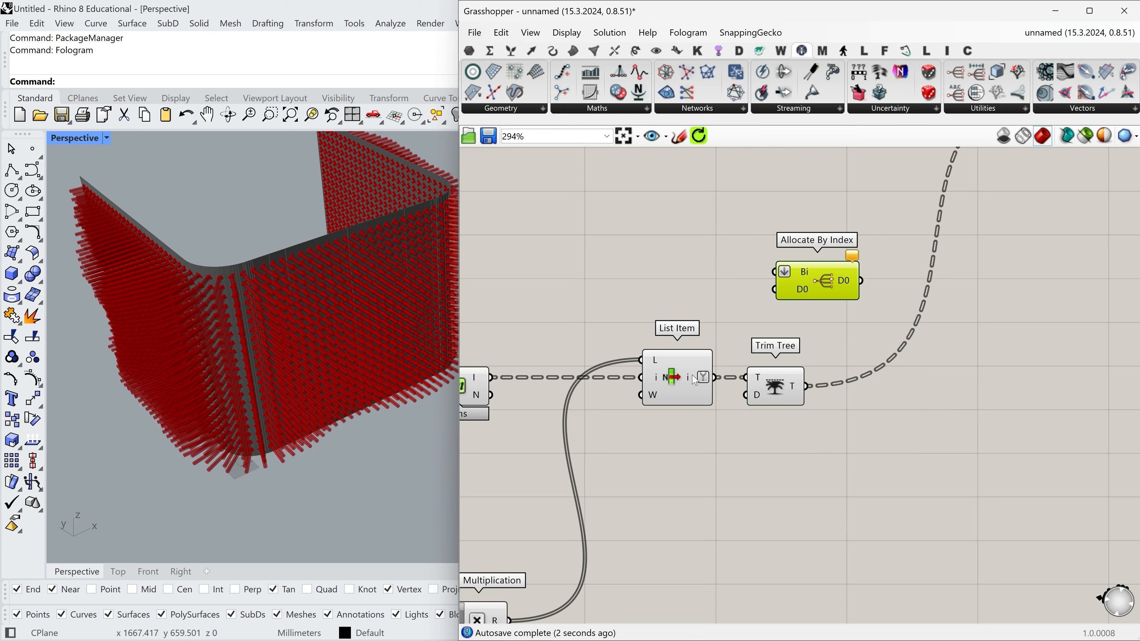
drag(709, 381, 836, 272)
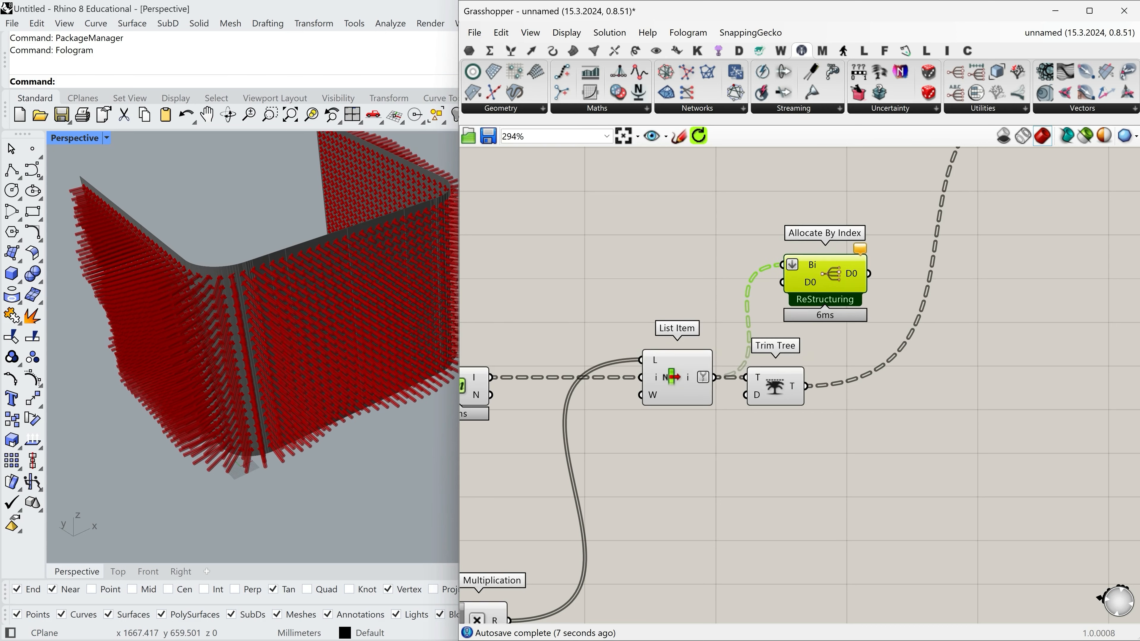
Move Allocate By Index next to Mesh Pipe's output.
scroll(615, 311, down, 7)
drag(810, 286, 977, 298)
scroll(795, 238, up, 8)
scroll(602, 293, down, 3)
scroll(710, 283, down, 2)
scroll(977, 298, up, 5)
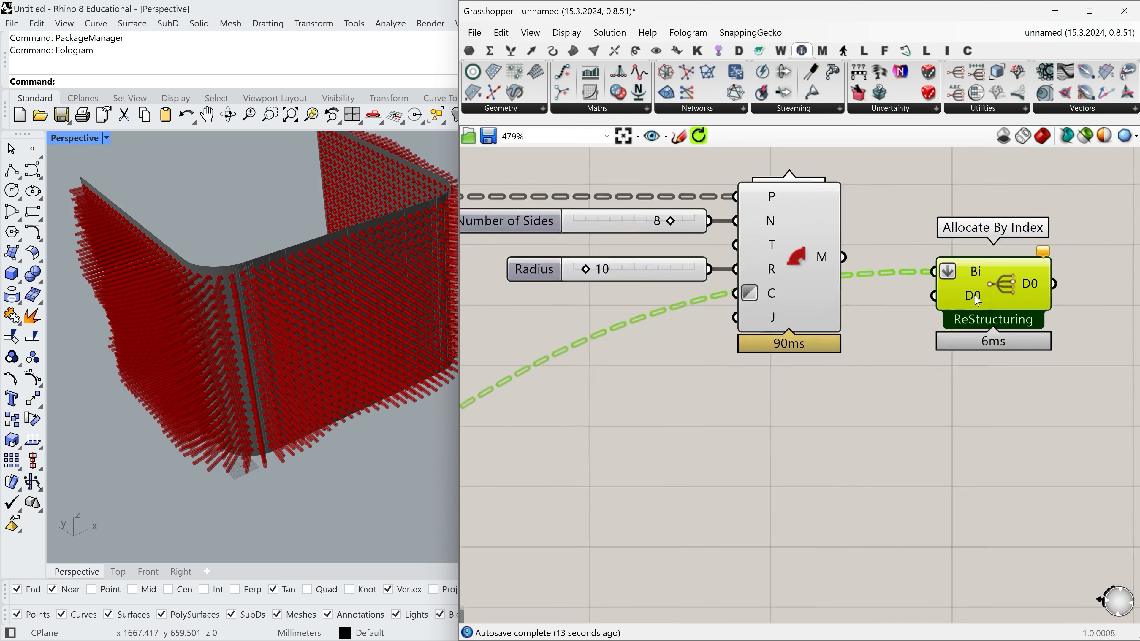
Flatten Allocate By Index's D0 input and connect Mesh Pipe's M output to it.
right_click(969, 296)
click(1003, 380)
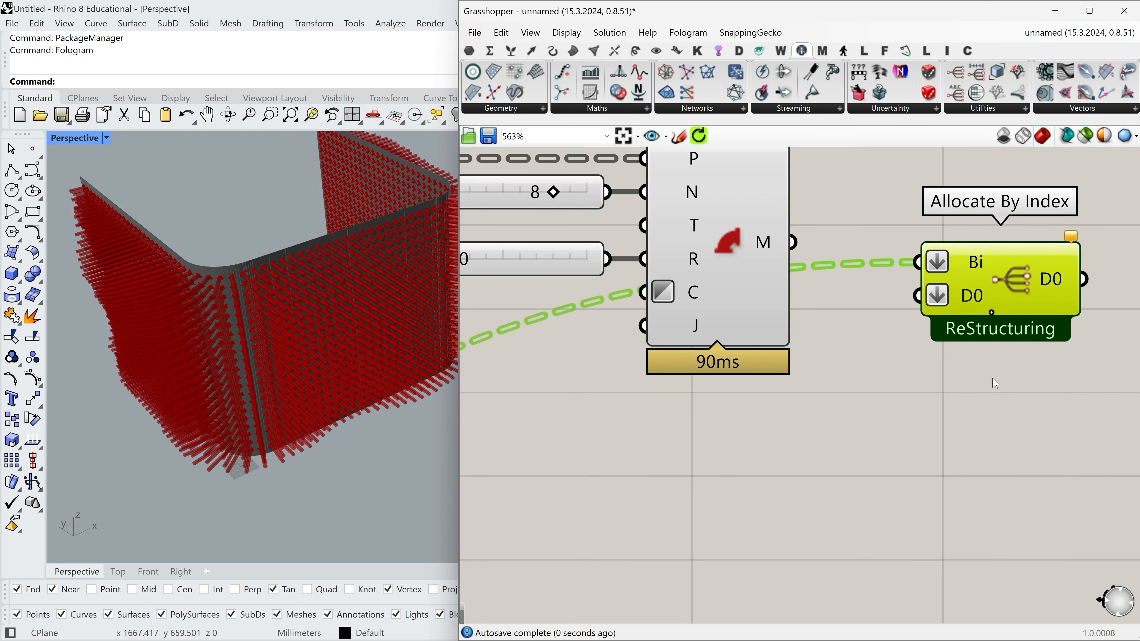
scroll(912, 315, down, 3)
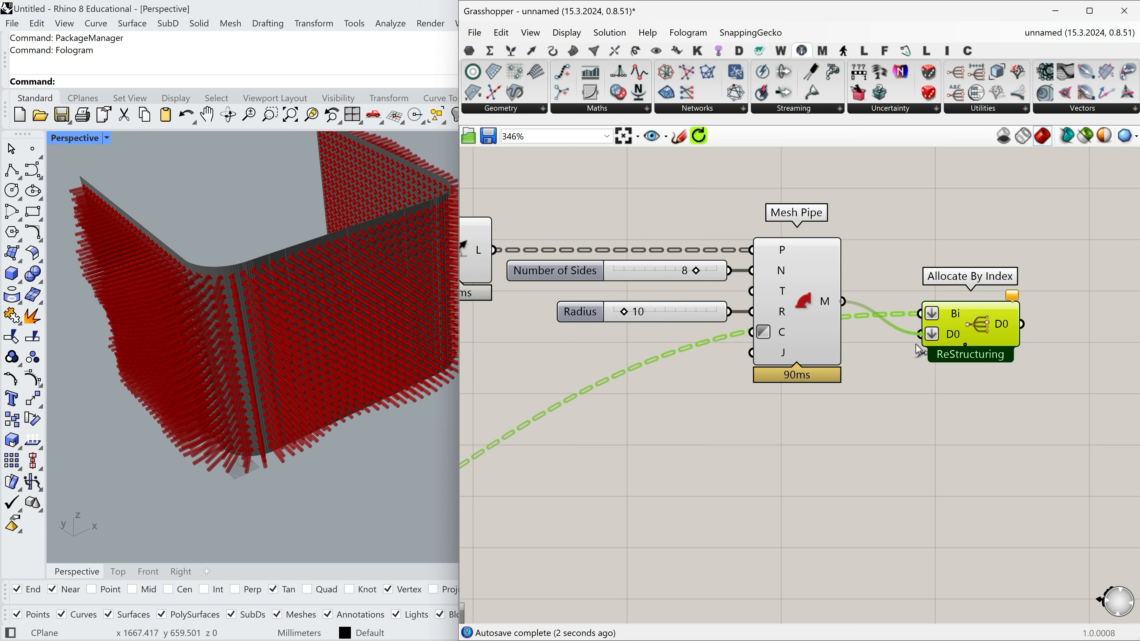
drag(989, 340, 978, 292)
click(1024, 341)
right_drag(1025, 324, 926, 348)
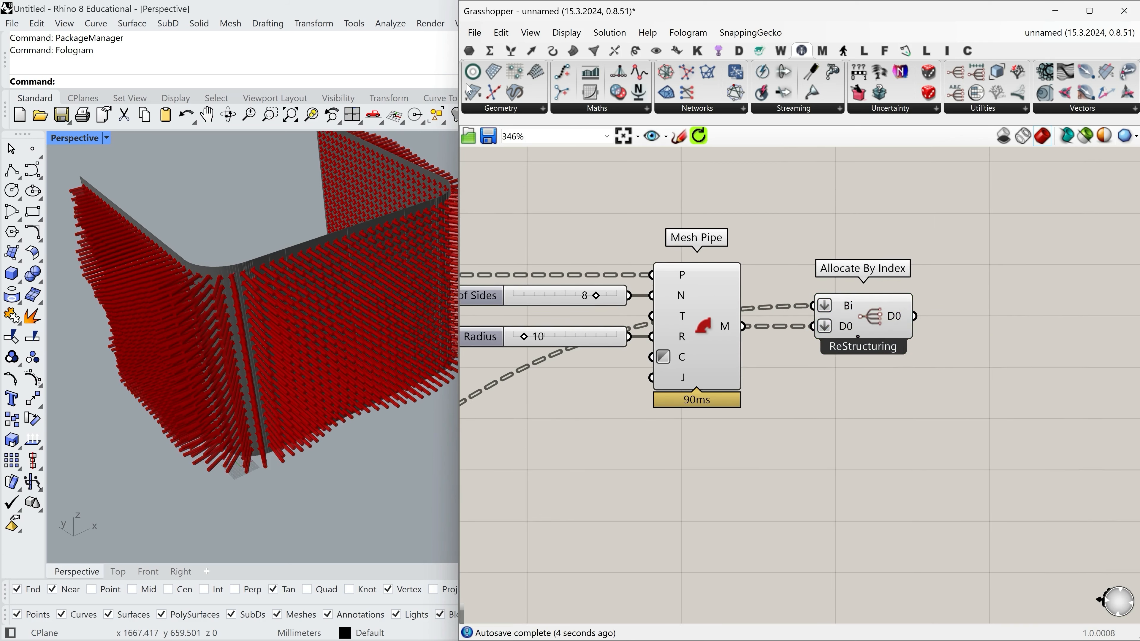
Connect an enlarged panel to Allocate By Index's D0 output and examine how the meshes are sorted into branches.
click(469, 50)
drag(708, 92, 930, 280)
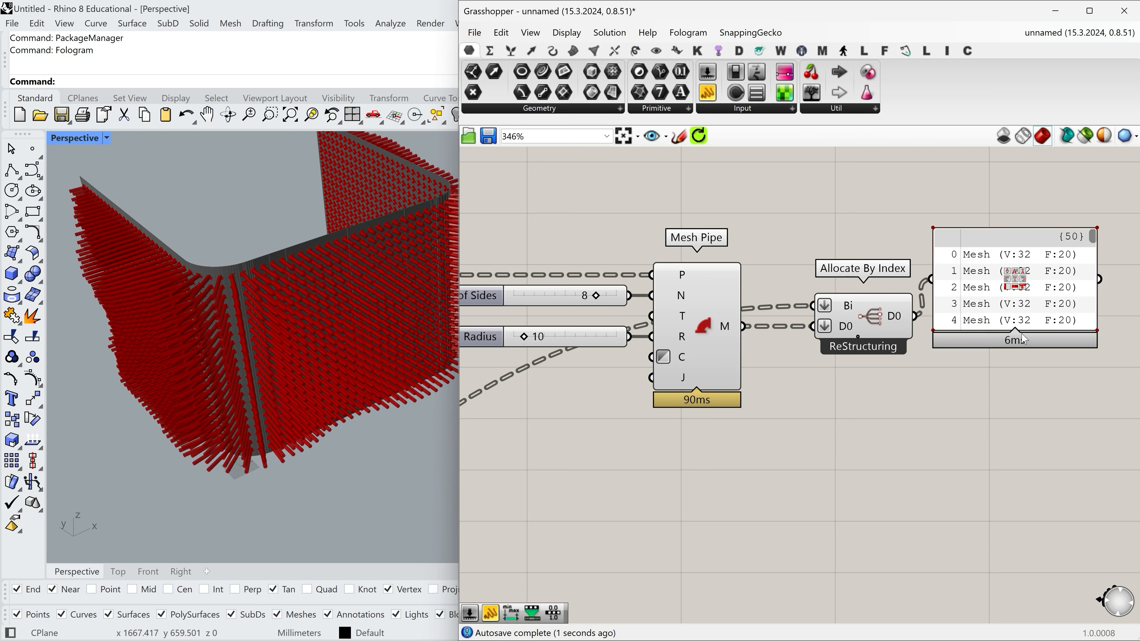
drag(1025, 328, 1025, 532)
right_drag(1070, 272, 941, 236)
drag(959, 201, 950, 176)
scroll(964, 186, up, 3)
scroll(970, 191, down, 2)
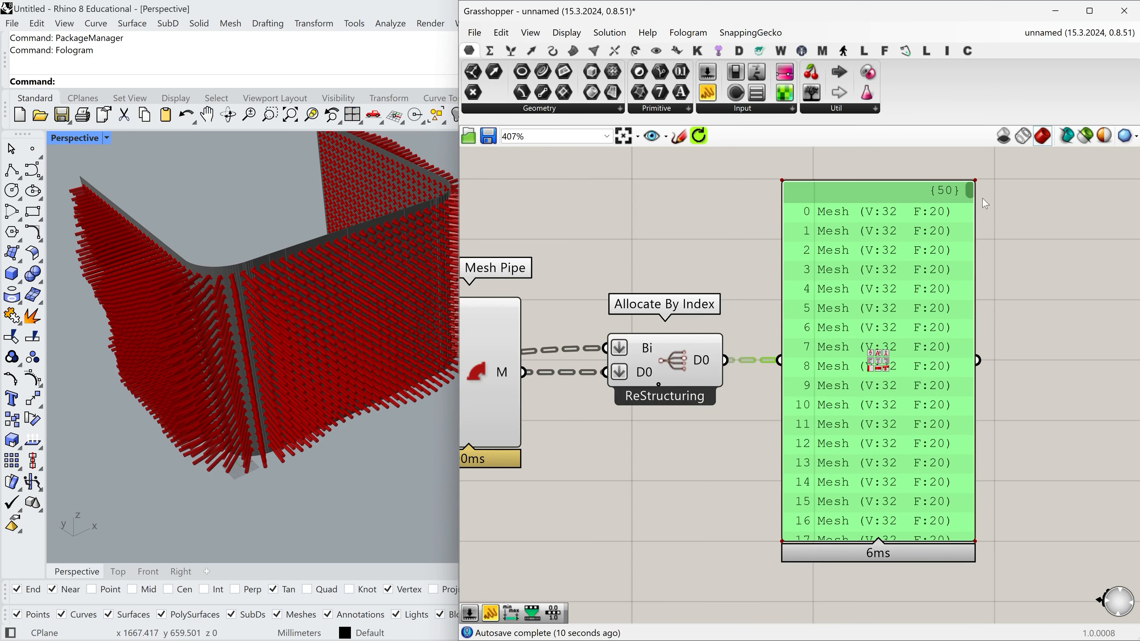
drag(969, 193, 972, 292)
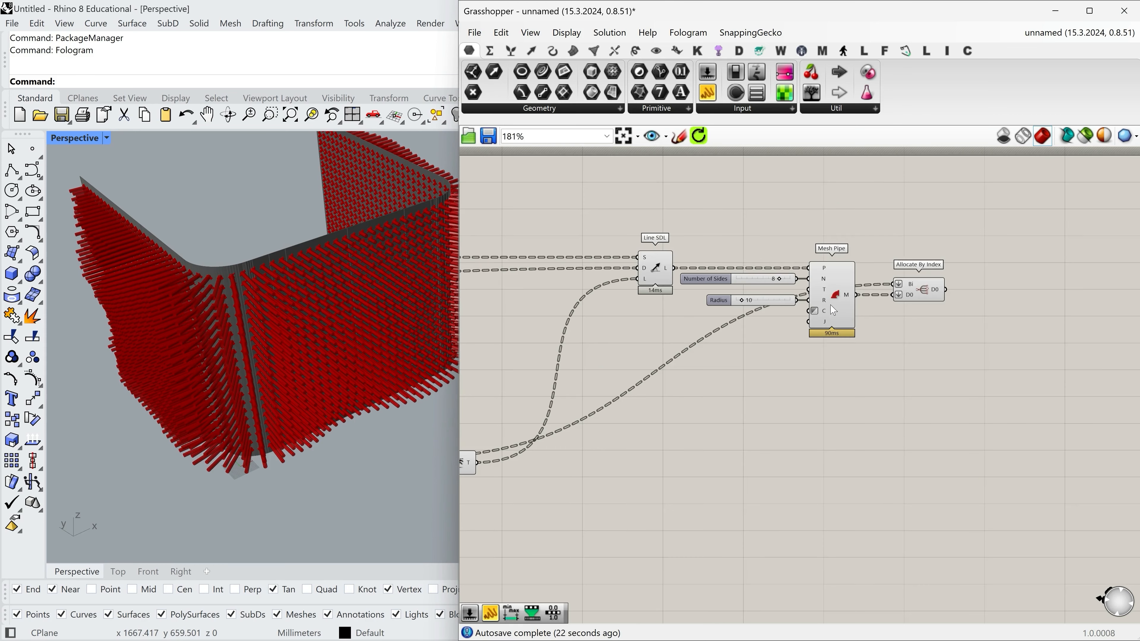
click(832, 307)
scroll(927, 327, up, 3)
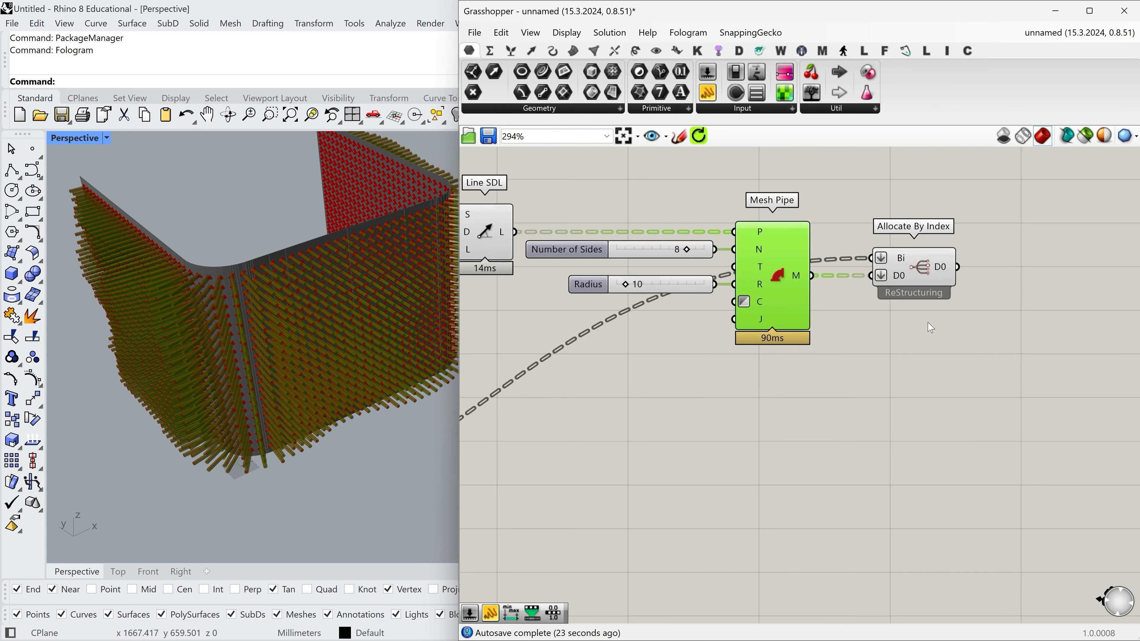
Attach a List Length component to Allocate By Index's output and flatten its L output.
drag(943, 268, 929, 267)
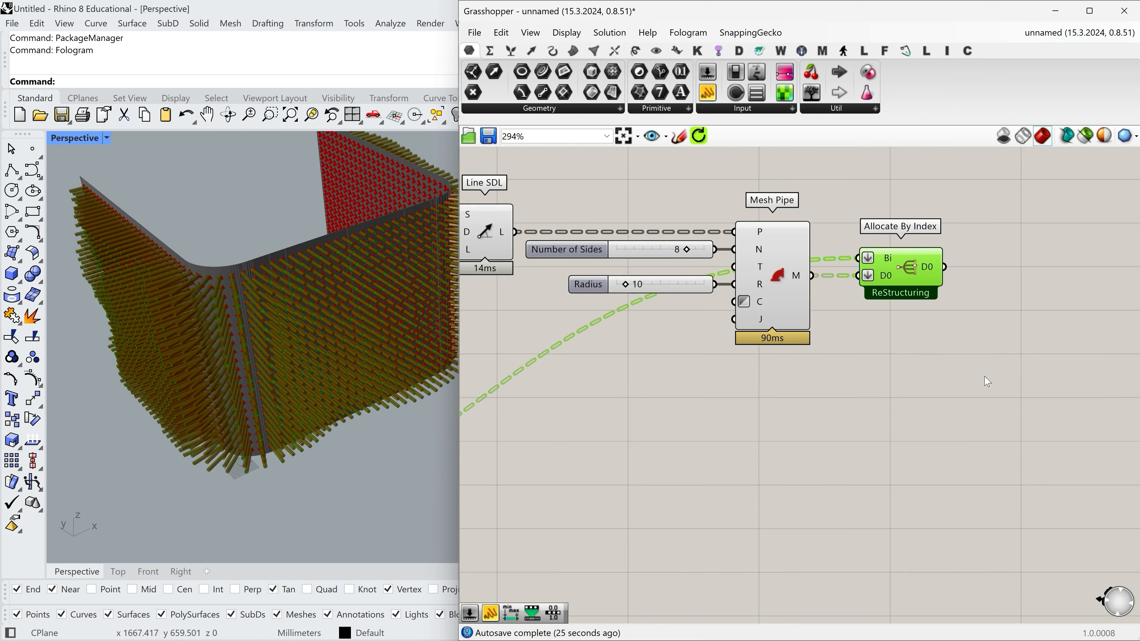
double_click(994, 372)
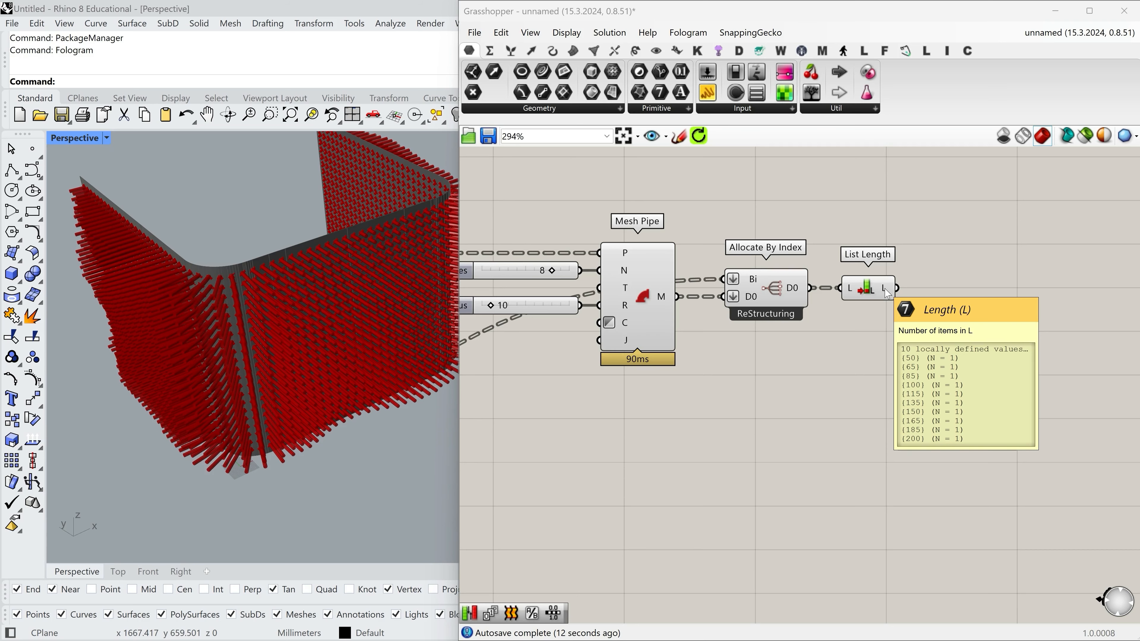
drag(888, 292, 904, 293)
Add a Tree Statistics component and connect Allocate By Index's D0 output to its T input.
click(510, 51)
click(975, 110)
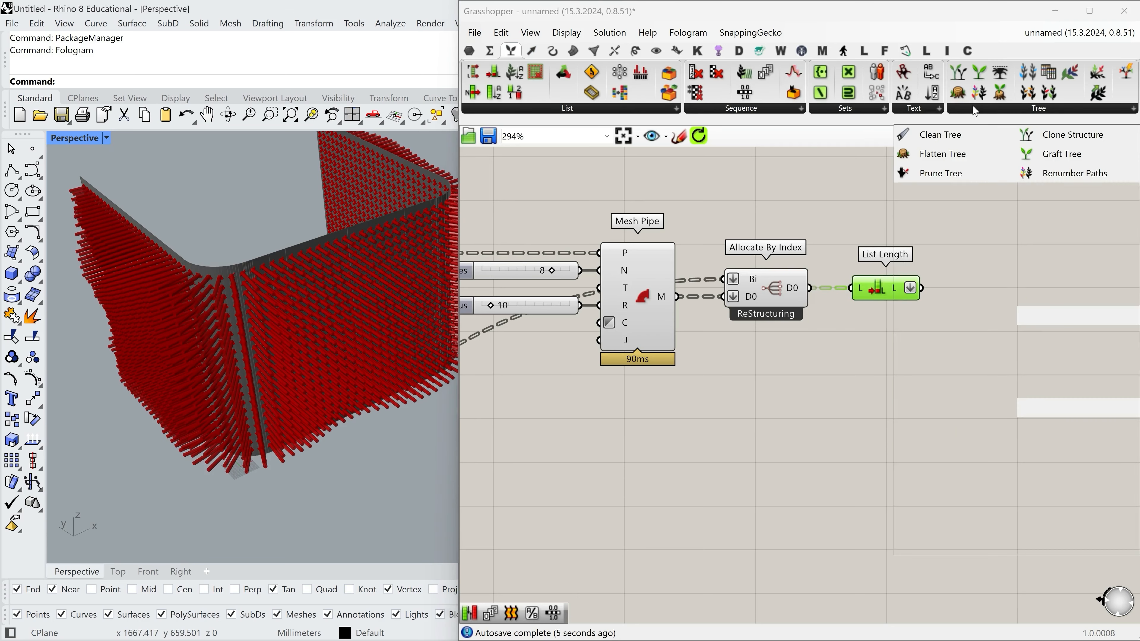
click(1070, 194)
click(886, 372)
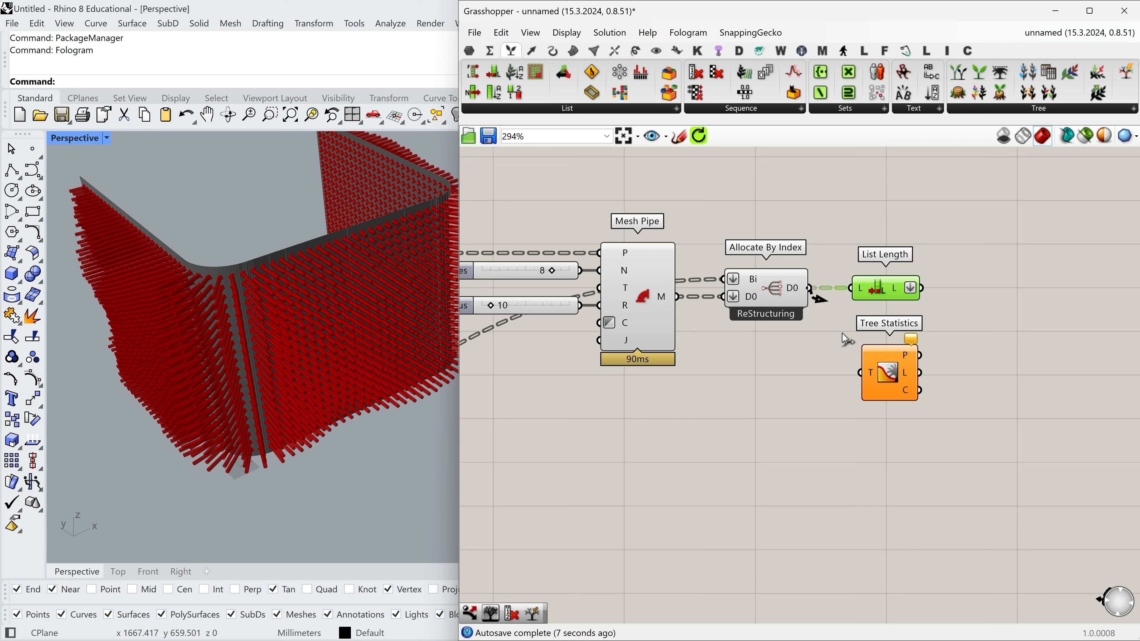
drag(842, 334, 886, 368)
Delete the List Length component and move Tree Statistics into its place beside Allocate By Index.
click(892, 295)
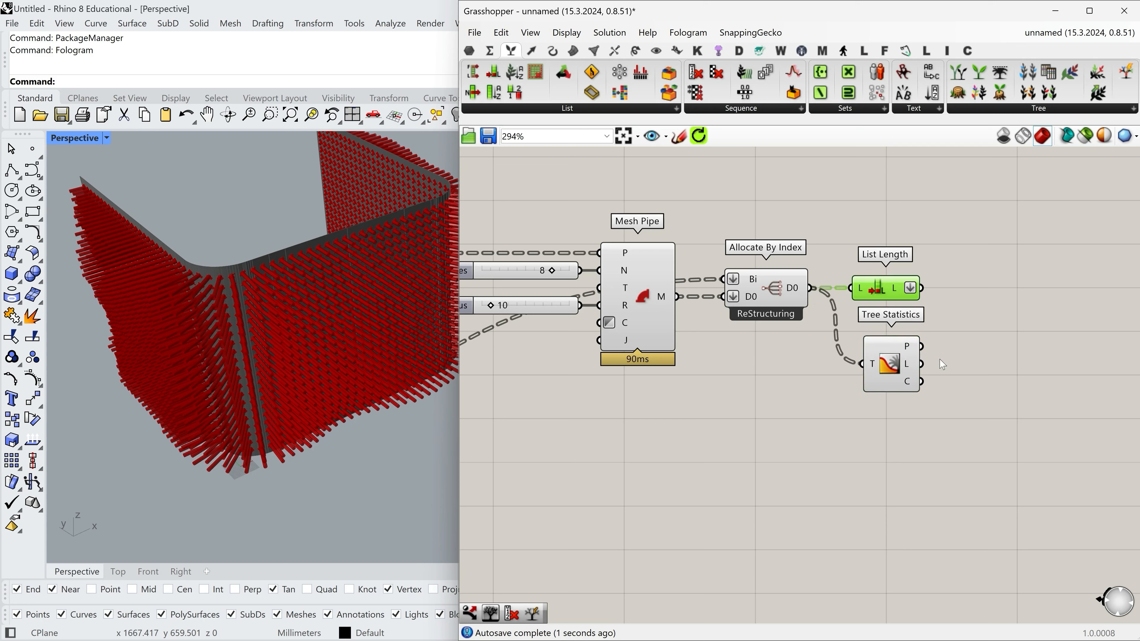
key(Delete)
mouse_move(912, 387)
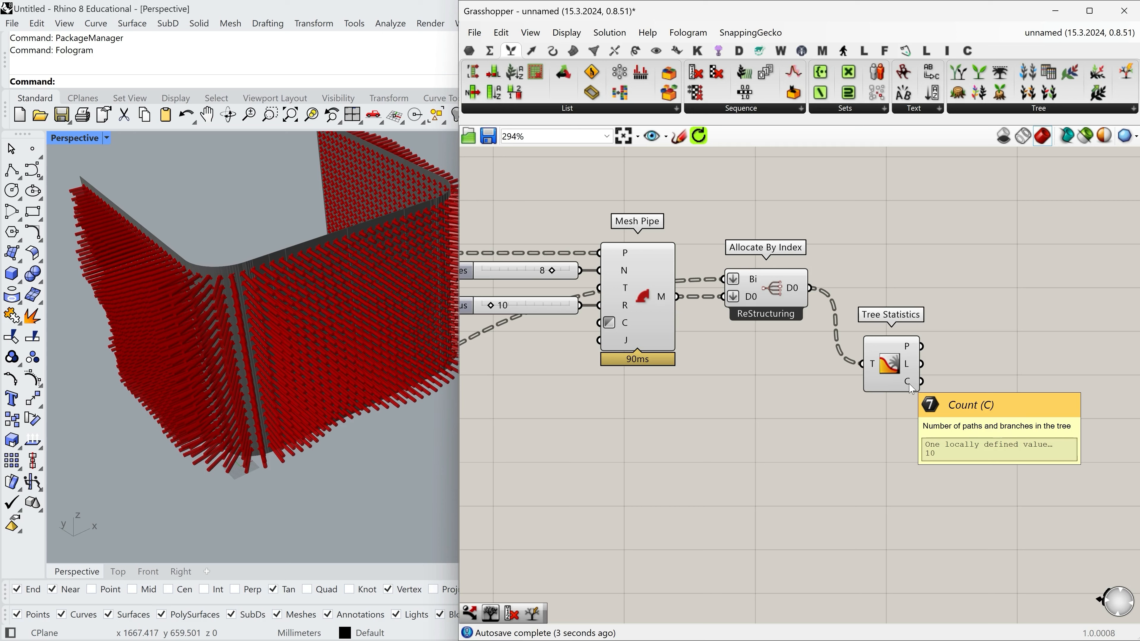
drag(889, 364, 862, 288)
Search for "color wheel" and add a Colour Wheel component below Tree Statistics.
double_click(946, 415)
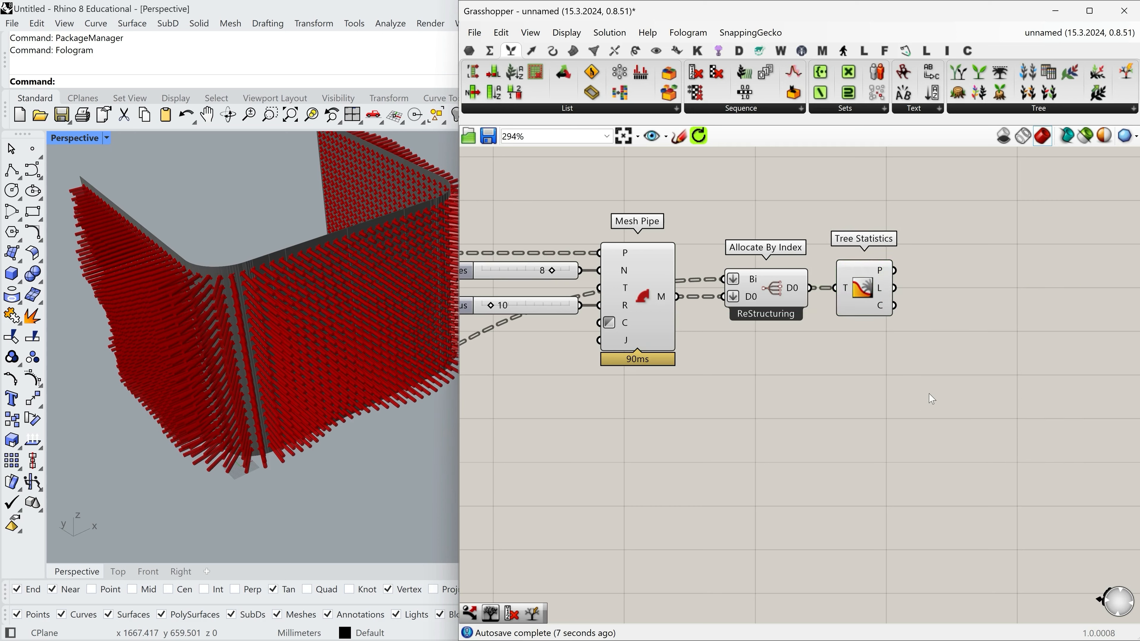
text(colo)
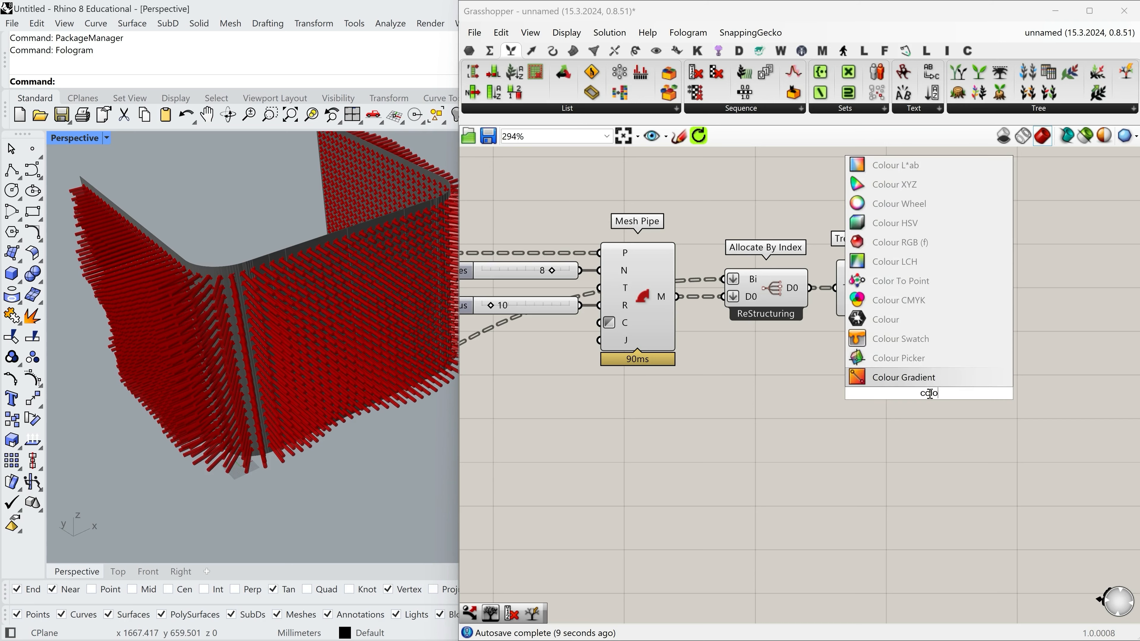
text(r)
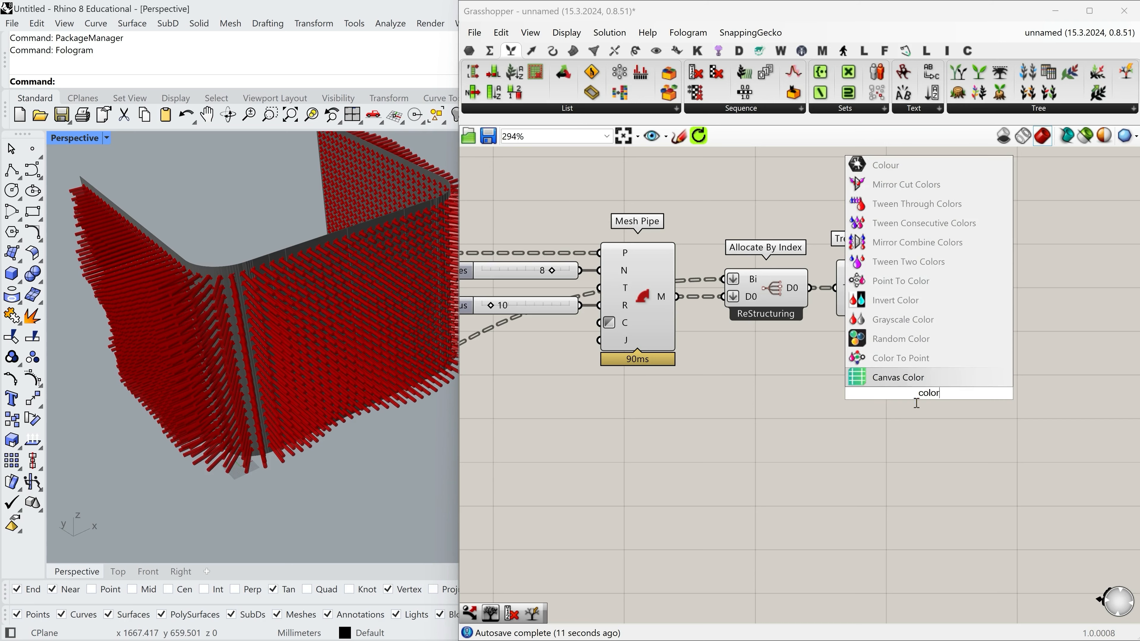
text( wh)
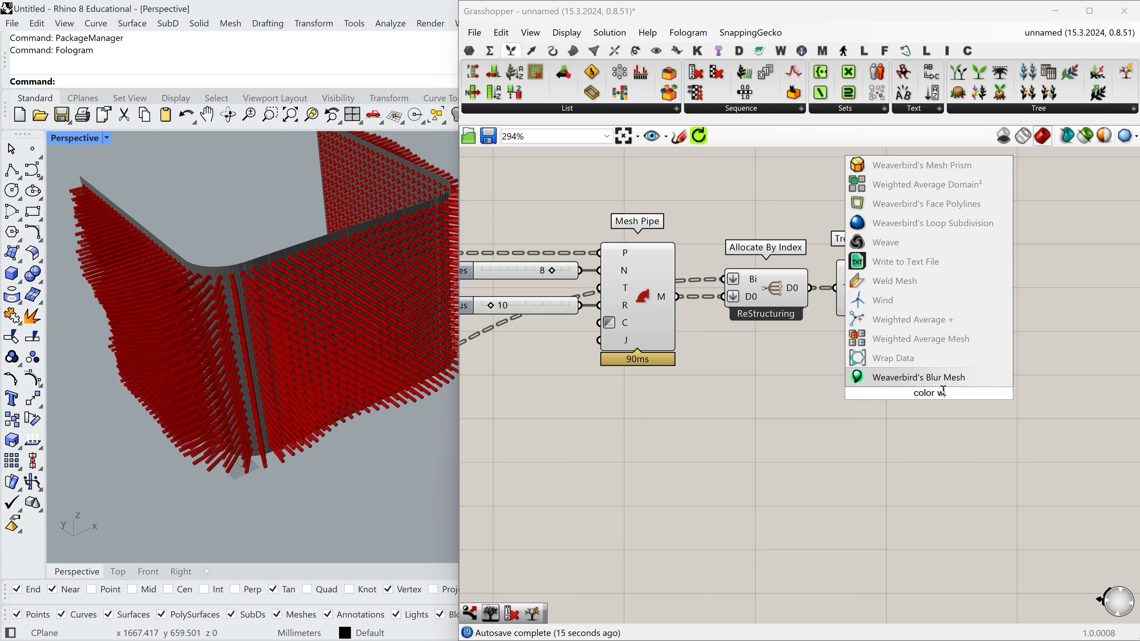
text(ee)
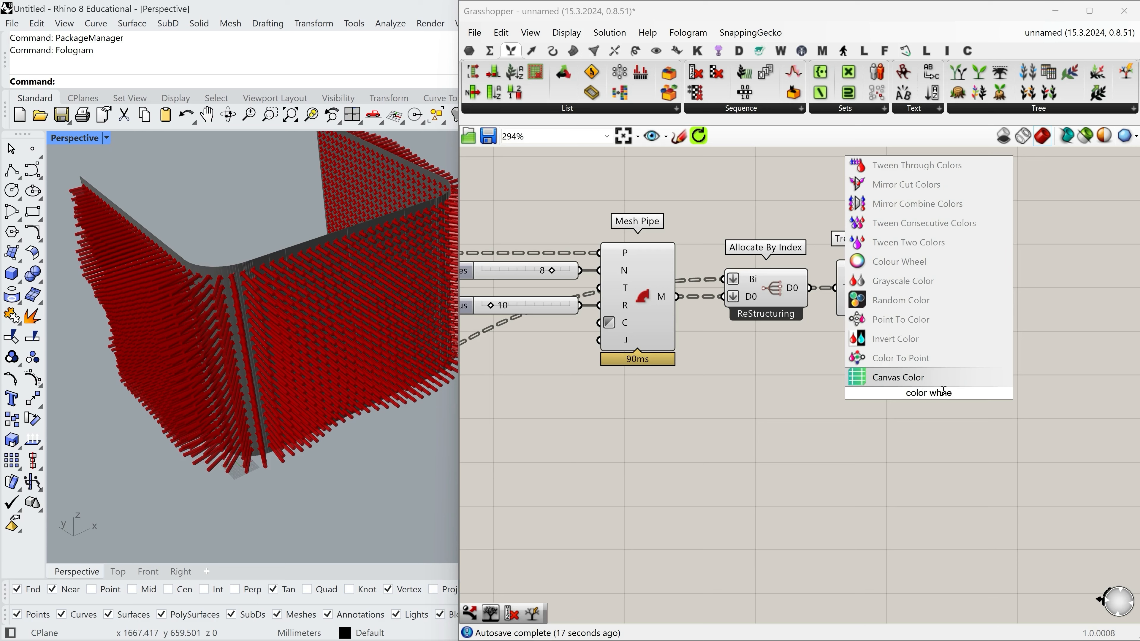
text(l)
click(933, 275)
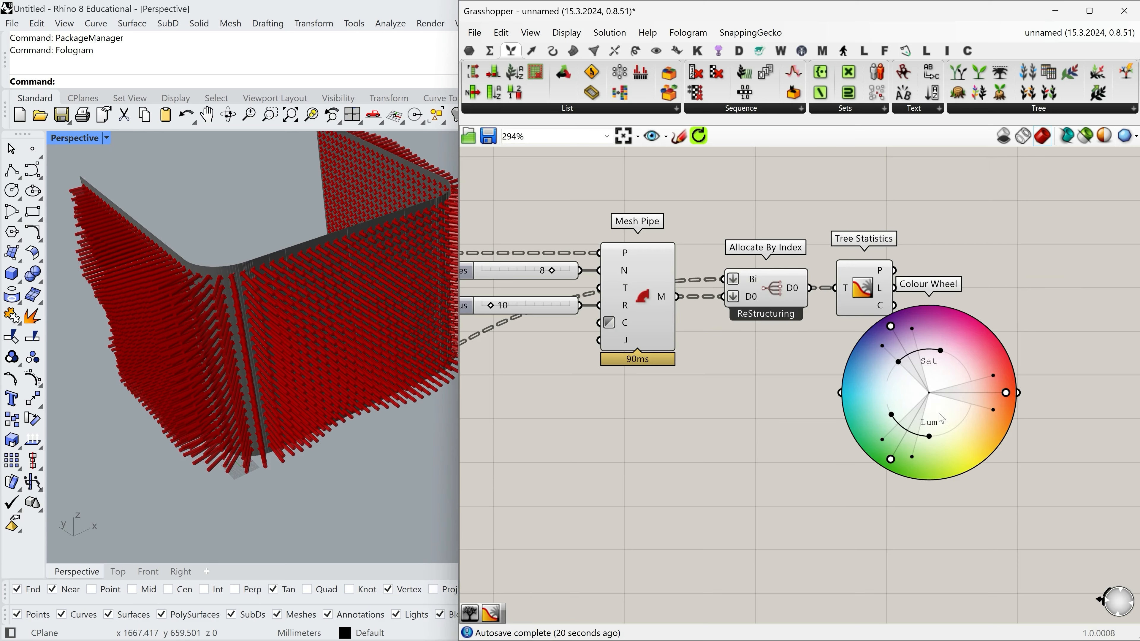
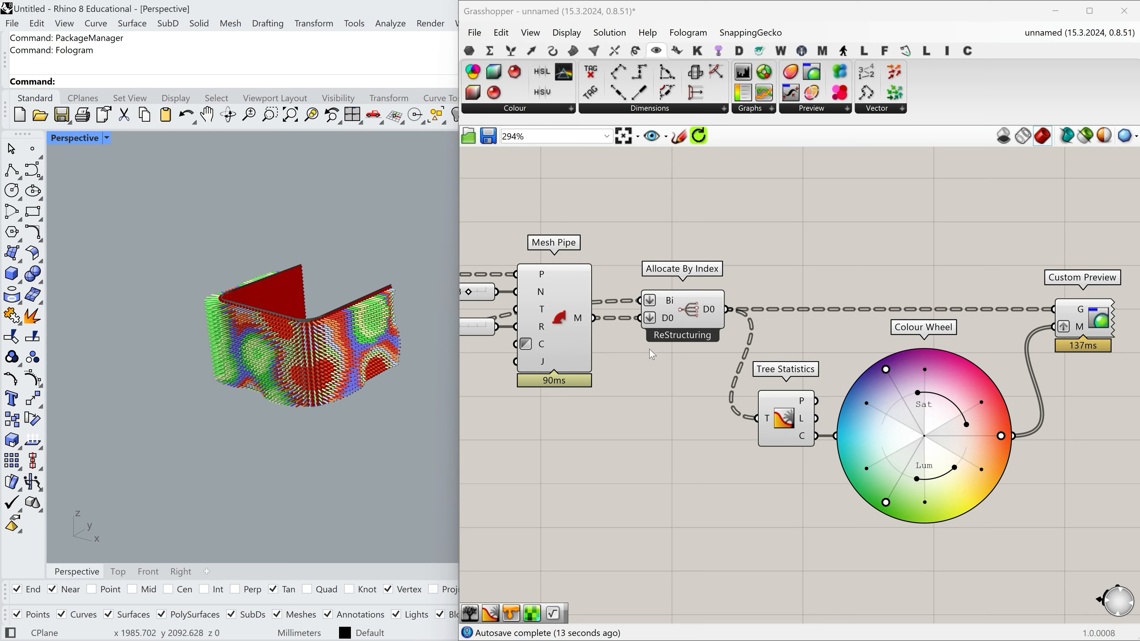
Disable the viewport preview of the Line SDL, Mesh Pipe and Allocate By Index components.
scroll(733, 376, down, 3)
drag(764, 393, 490, 265)
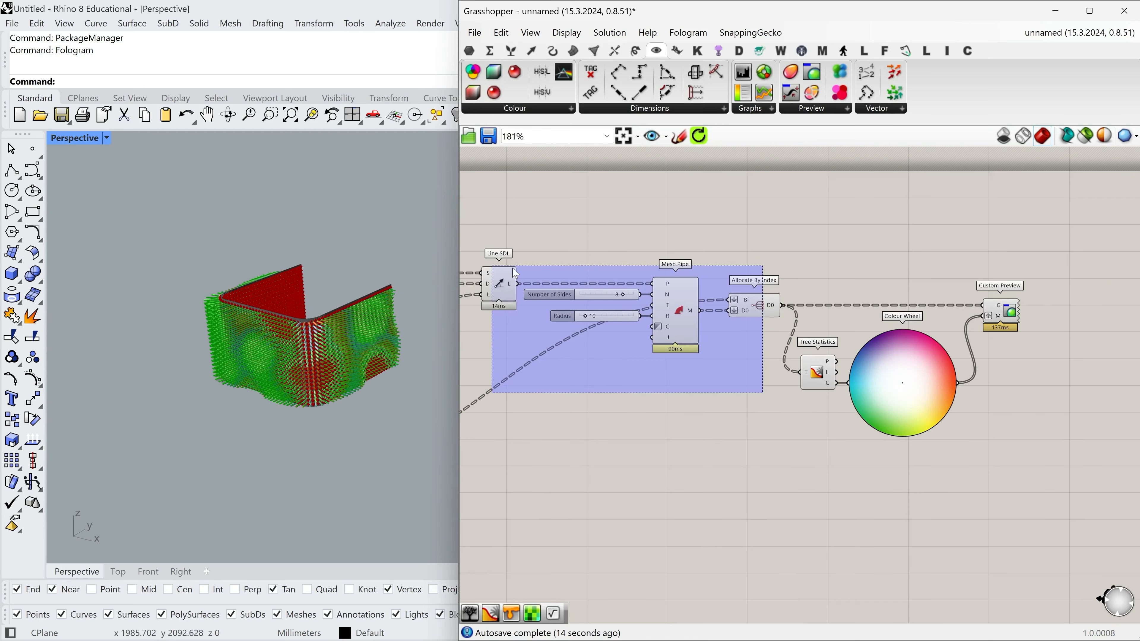
middle_click(771, 230)
click(809, 208)
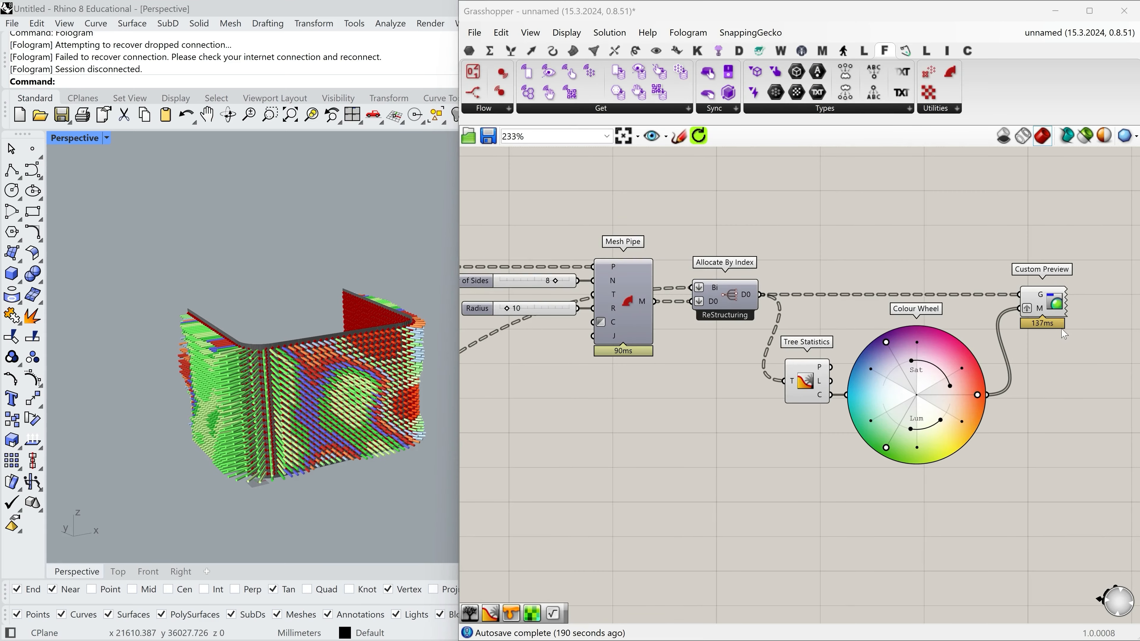
Add a Fologram Sync Geometry component above Divide Surface, next to the wall's Custom Preview.
scroll(1038, 344, down, 6)
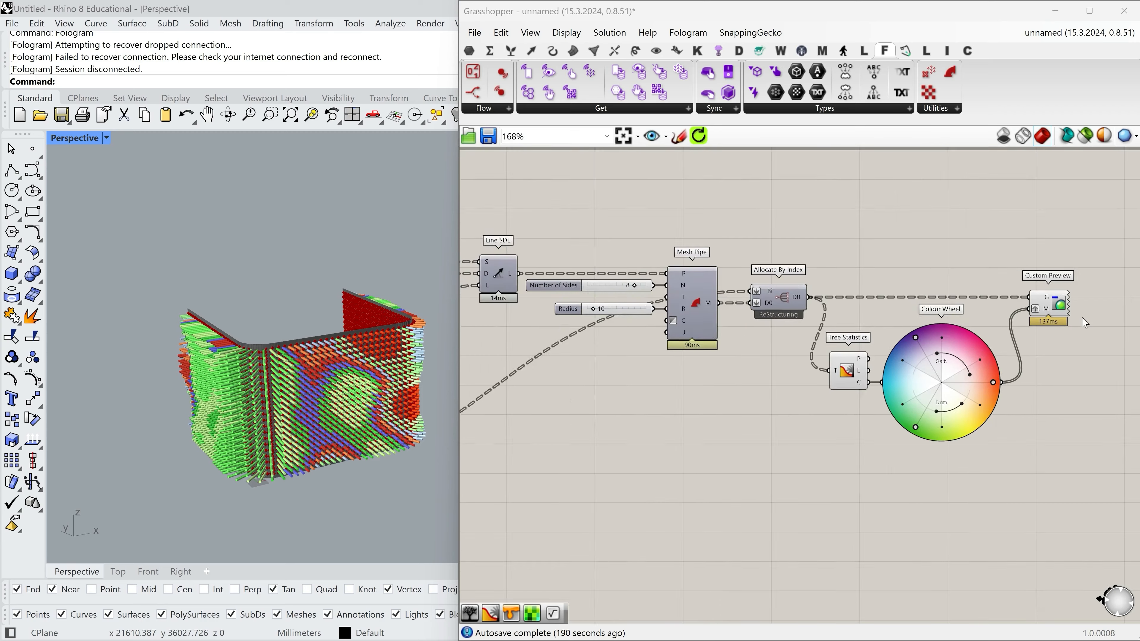
right_click(921, 312)
scroll(899, 331, up, 7)
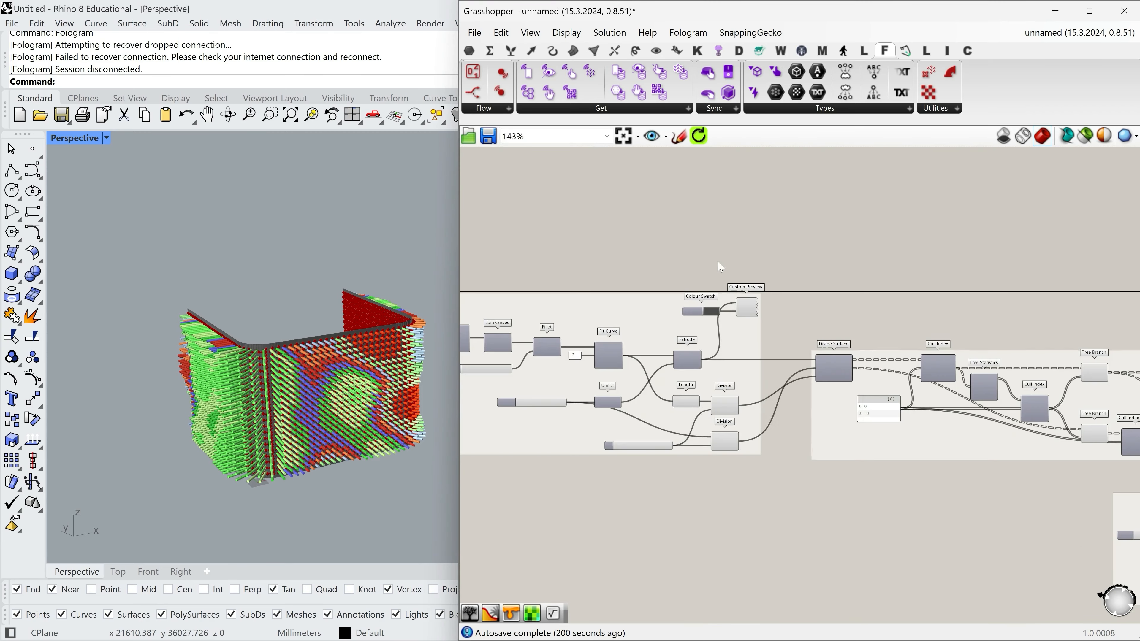
scroll(720, 266, up, 4)
scroll(213, 287, down, 1)
right_drag(212, 286, 280, 348)
scroll(272, 396, up, 2)
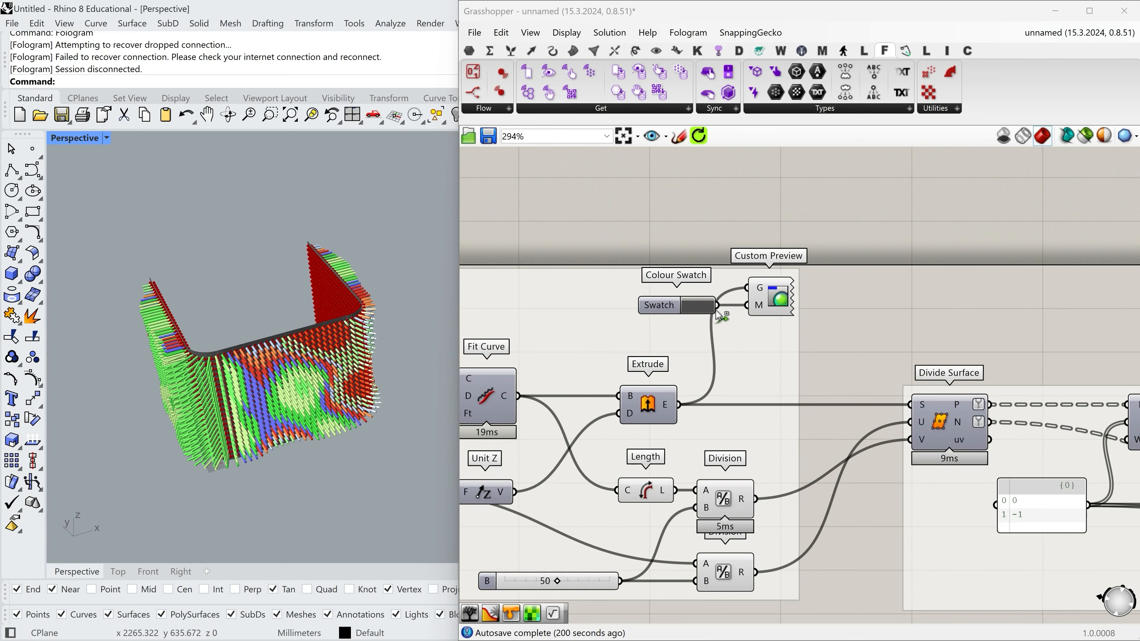
right_drag(718, 313, 723, 326)
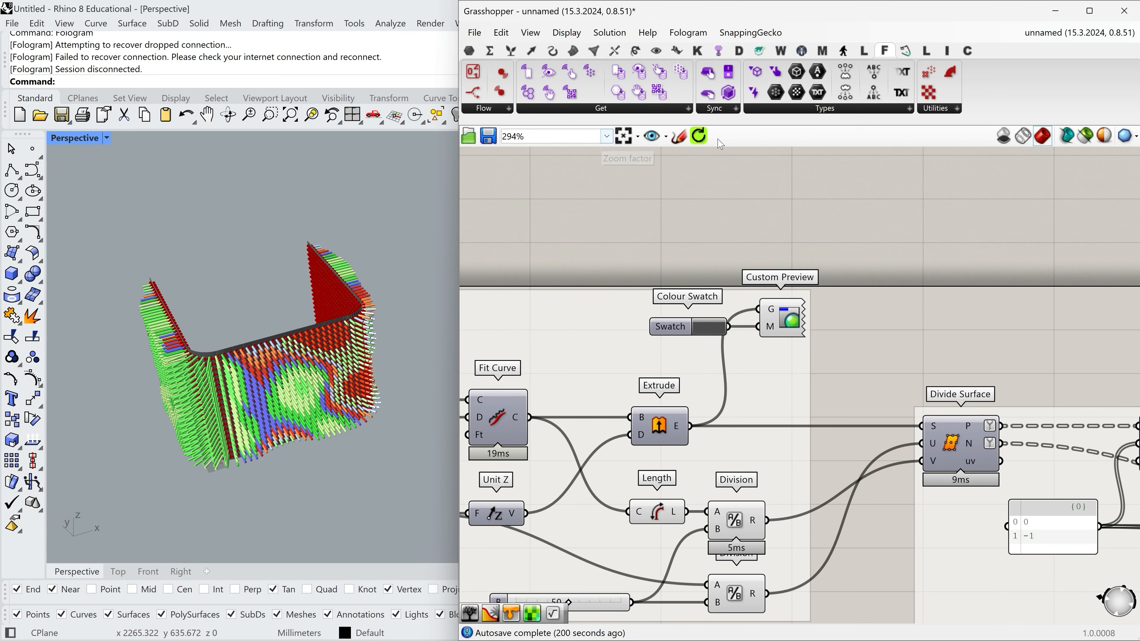
click(728, 111)
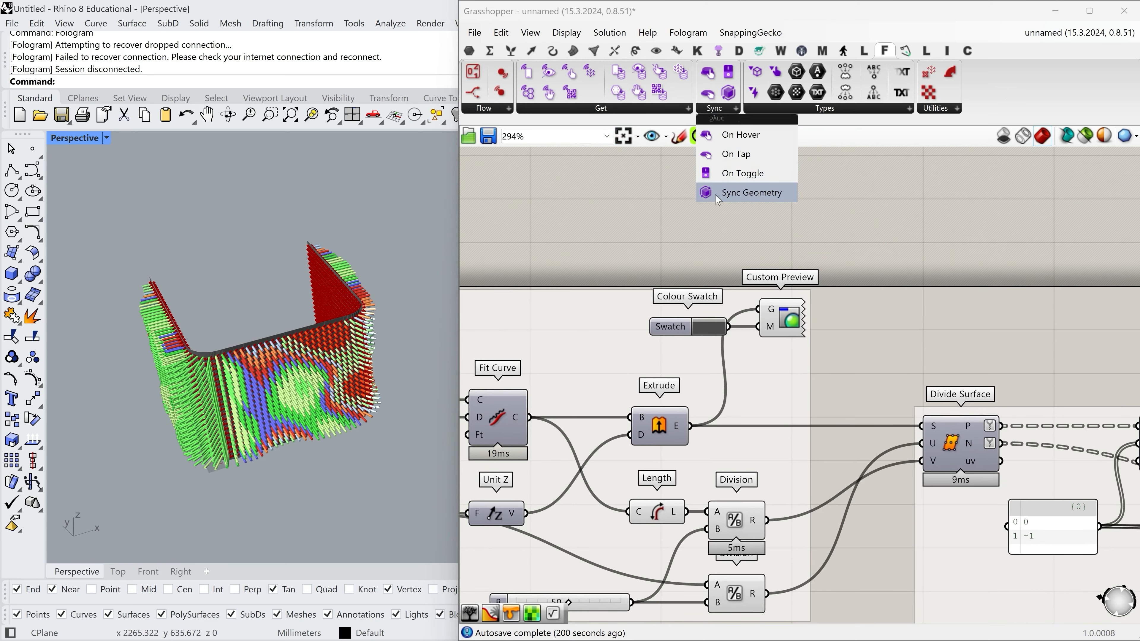
click(759, 196)
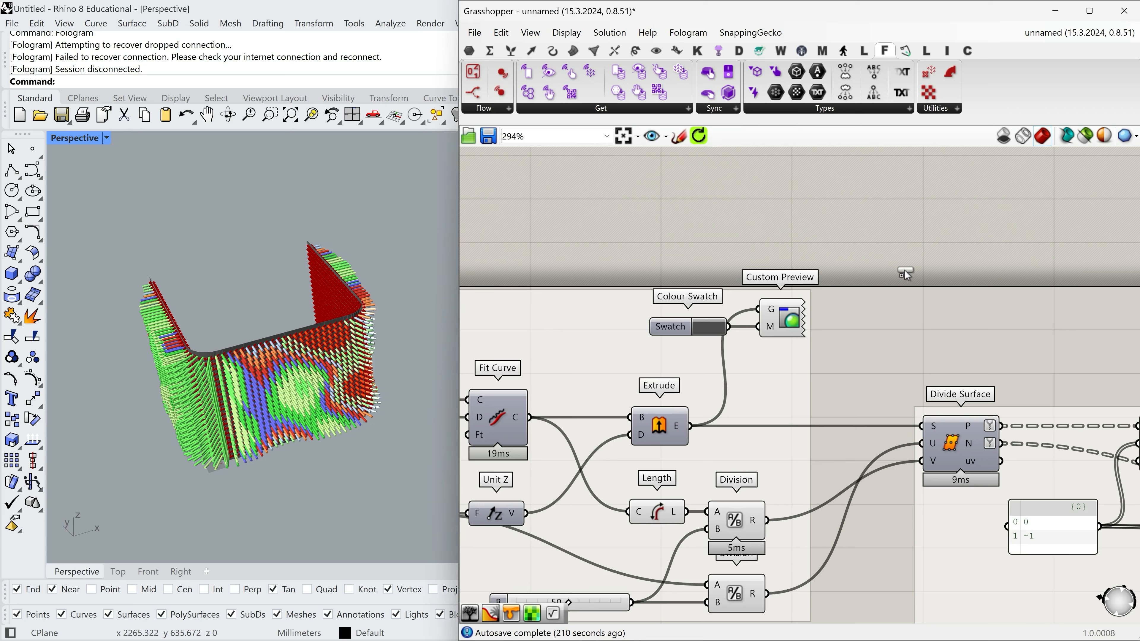
click(896, 280)
drag(895, 228, 885, 256)
scroll(842, 303, down, 2)
scroll(895, 237, up, 2)
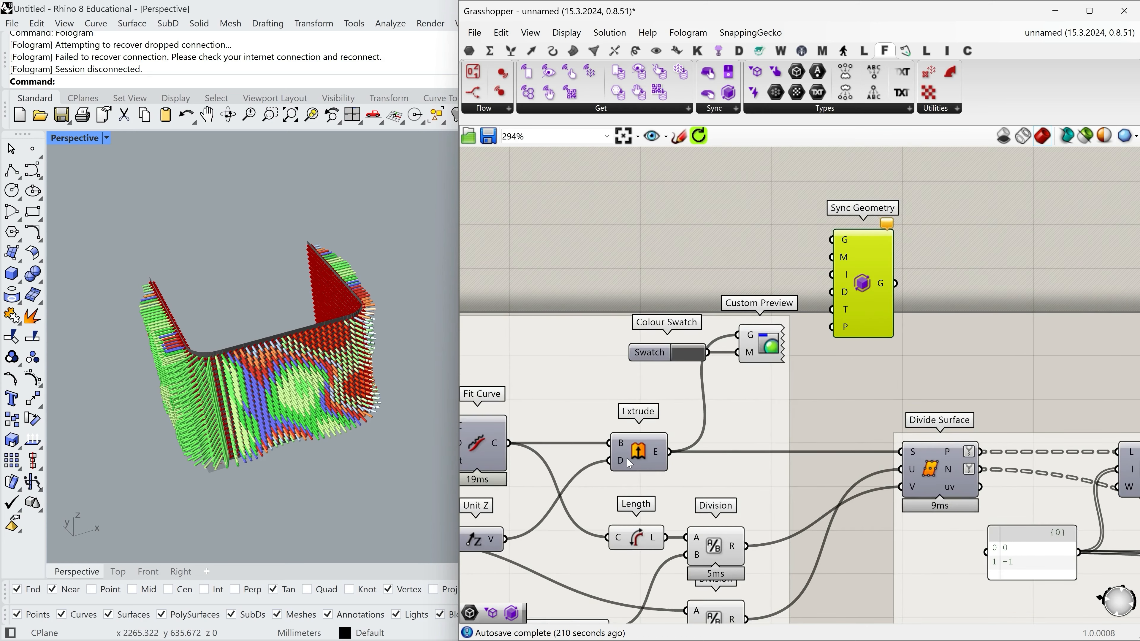
Connect Extrude's E output to Sync Geometry's G input and nudge Sync Geometry slightly upward.
drag(643, 452, 639, 452)
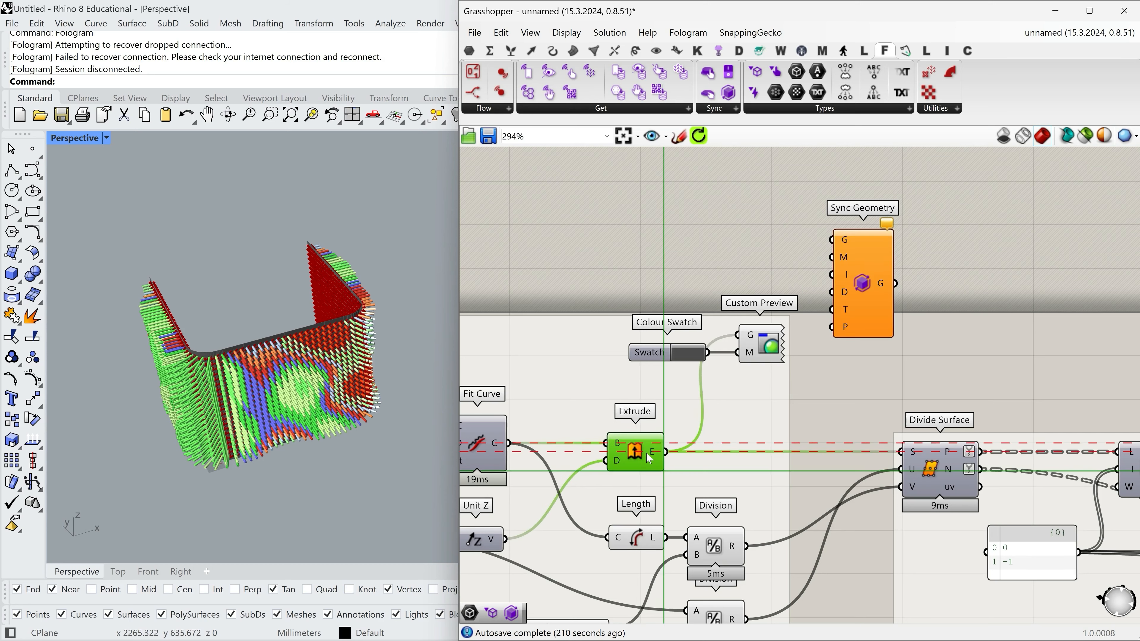
scroll(240, 264, up, 5)
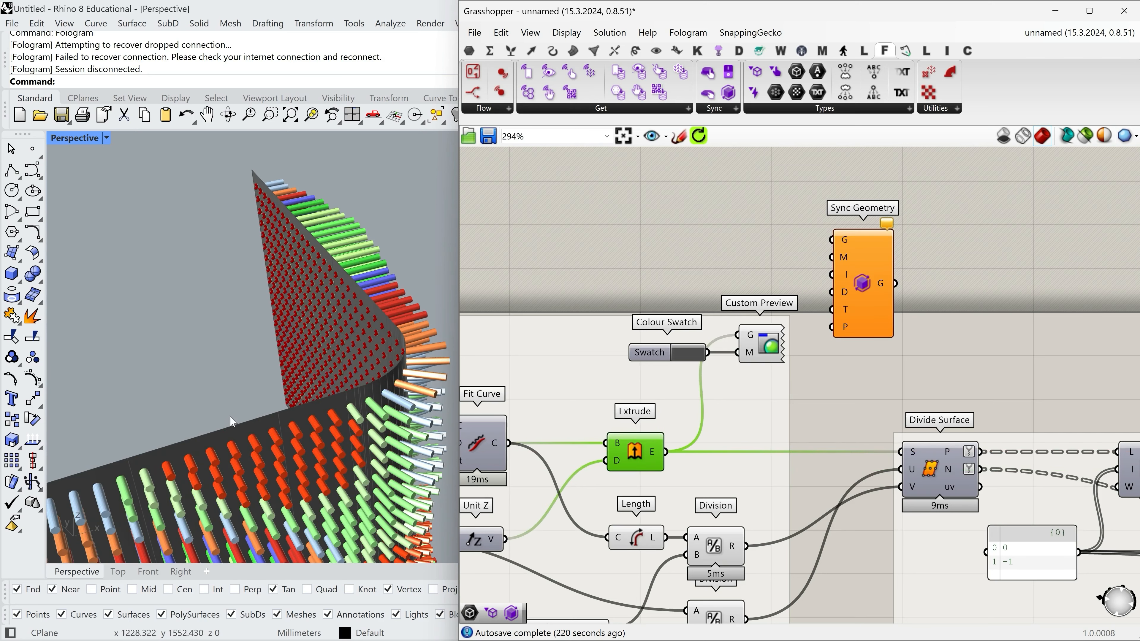
scroll(359, 314, down, 5)
drag(665, 452, 831, 240)
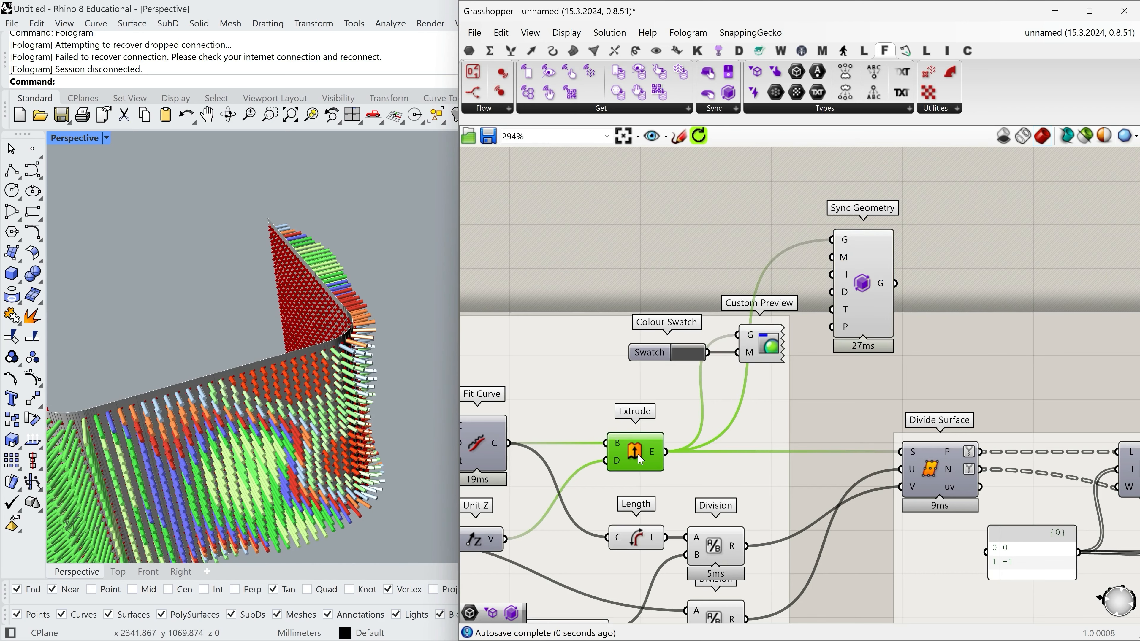
drag(858, 295, 857, 282)
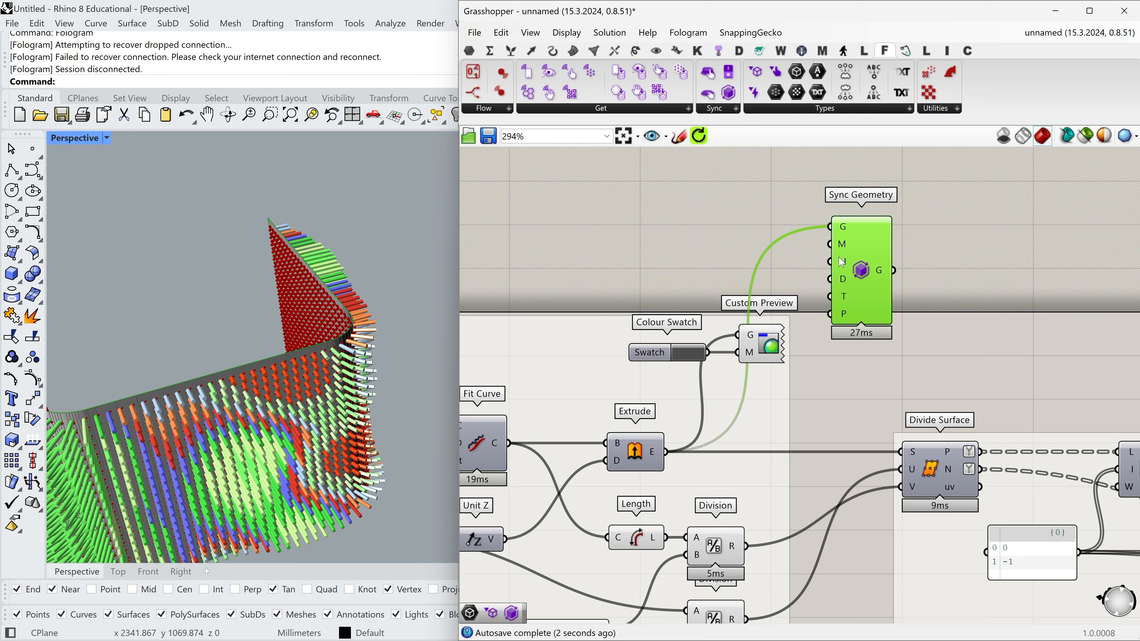
Connect the Colour Swatch output to Sync Geometry's M input.
scroll(841, 248, up, 2)
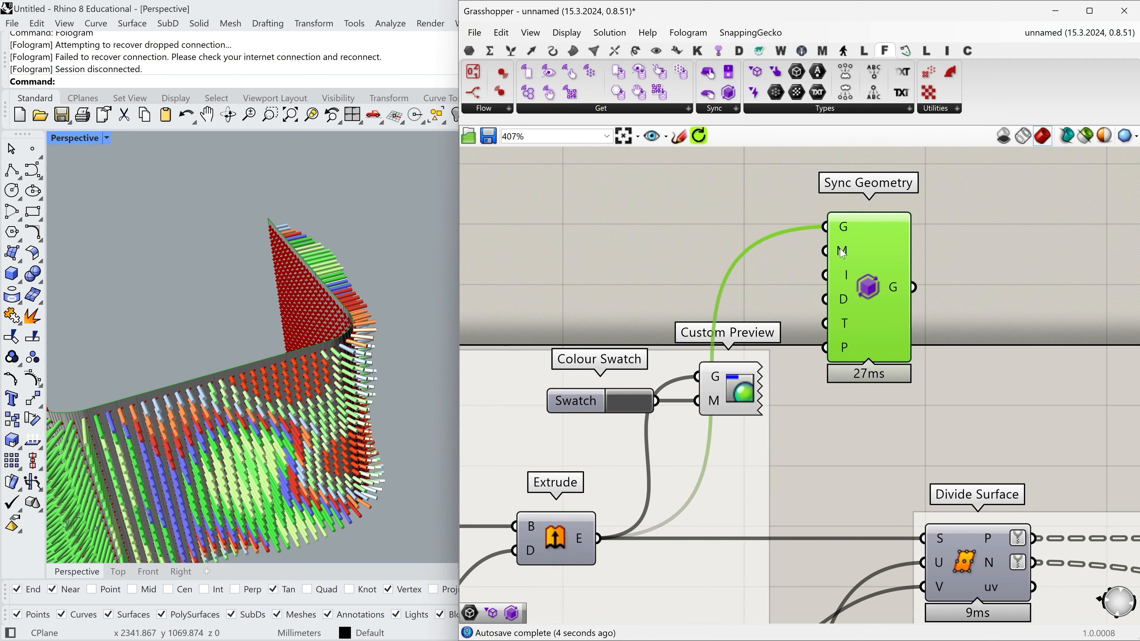
drag(576, 406, 576, 380)
drag(654, 374, 843, 258)
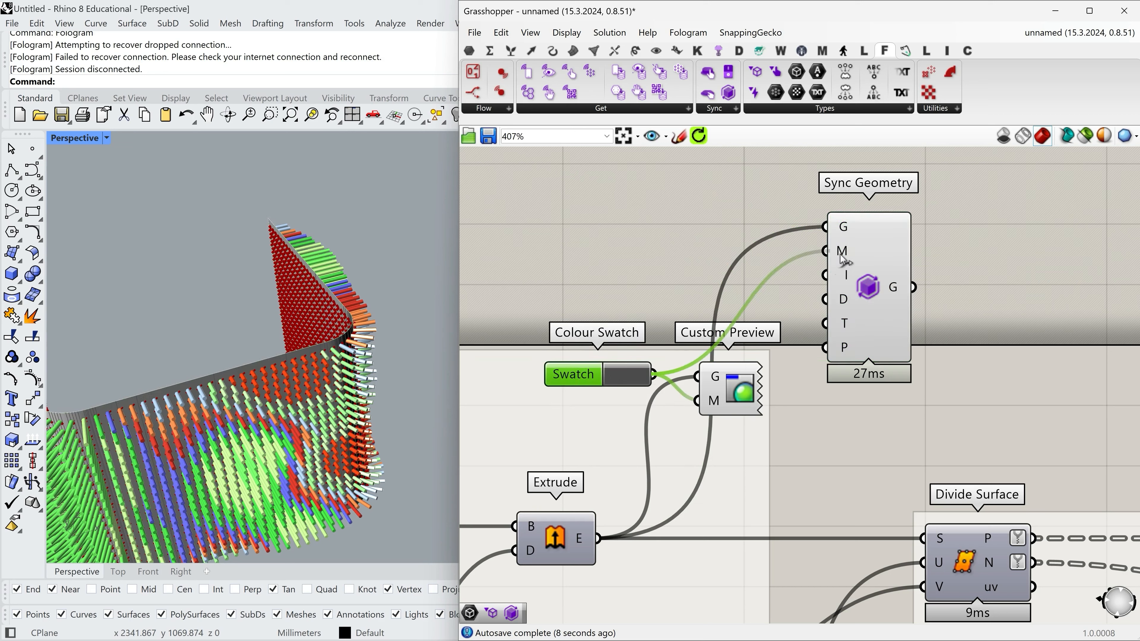
click(878, 431)
Disable the preview of the wall's Custom Preview component and move it down below the Colour Swatch.
right_click(741, 390)
click(754, 415)
drag(727, 391, 742, 433)
Align the Colour Swatch with Sync Geometry's M input and shift Sync Geometry farther away from Custom Preview.
drag(832, 335, 833, 342)
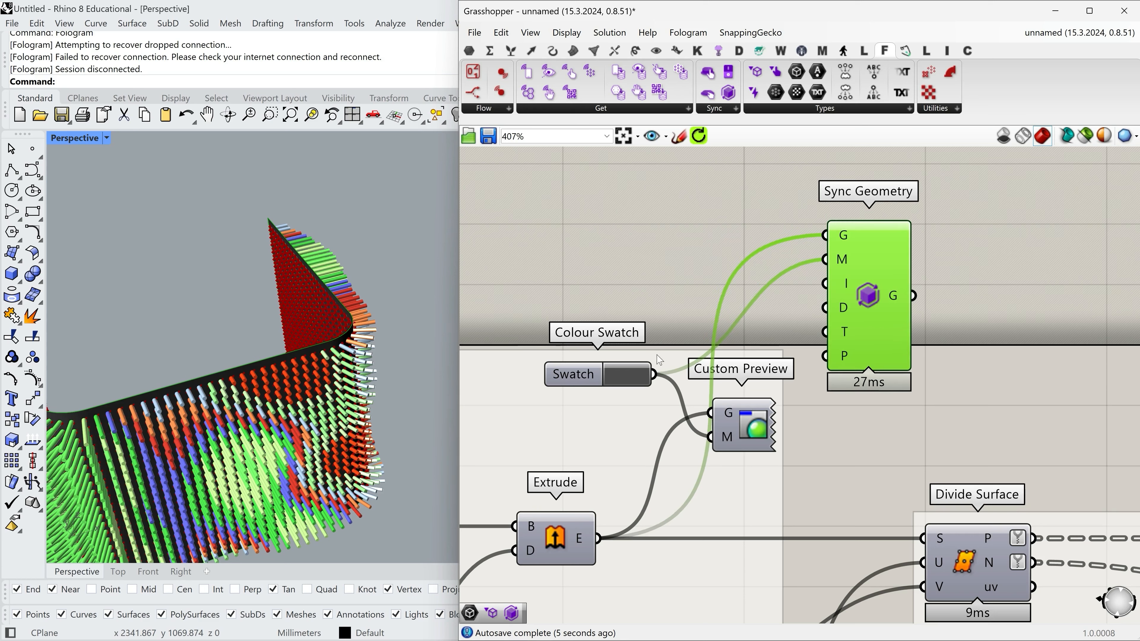
drag(579, 377, 576, 262)
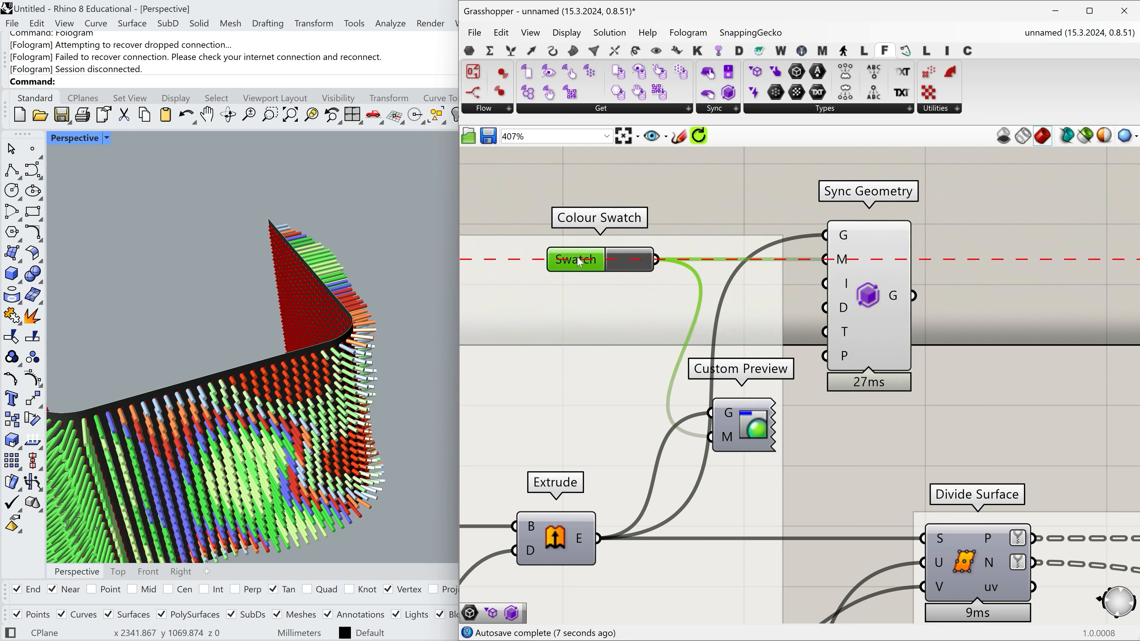
drag(873, 283, 916, 283)
right_drag(966, 307, 989, 330)
mouse_move(913, 313)
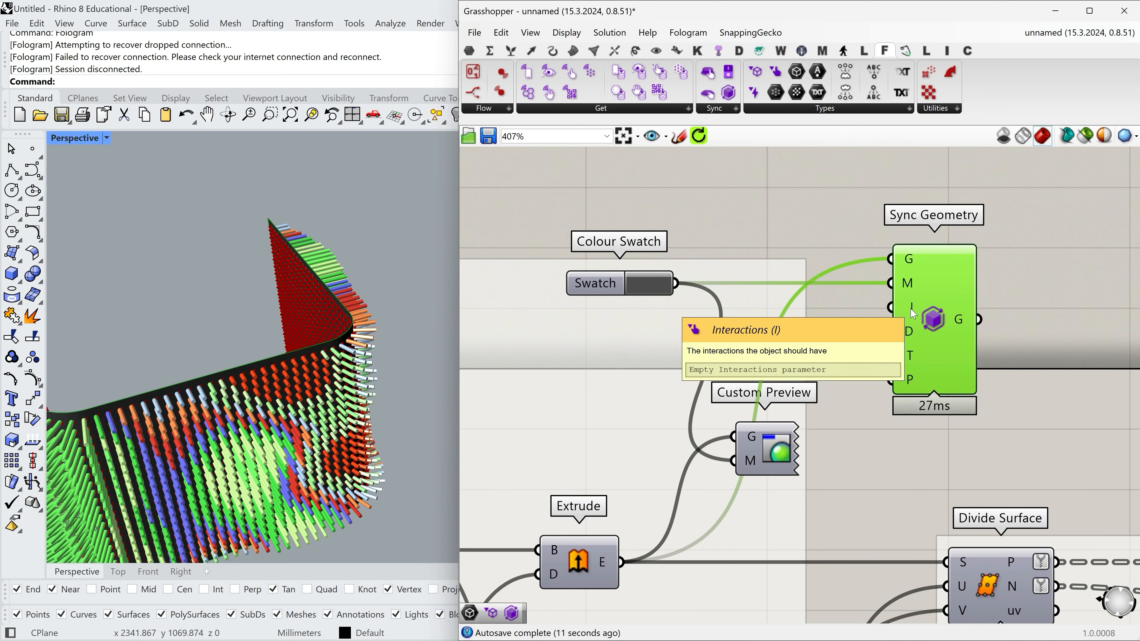
mouse_move(913, 356)
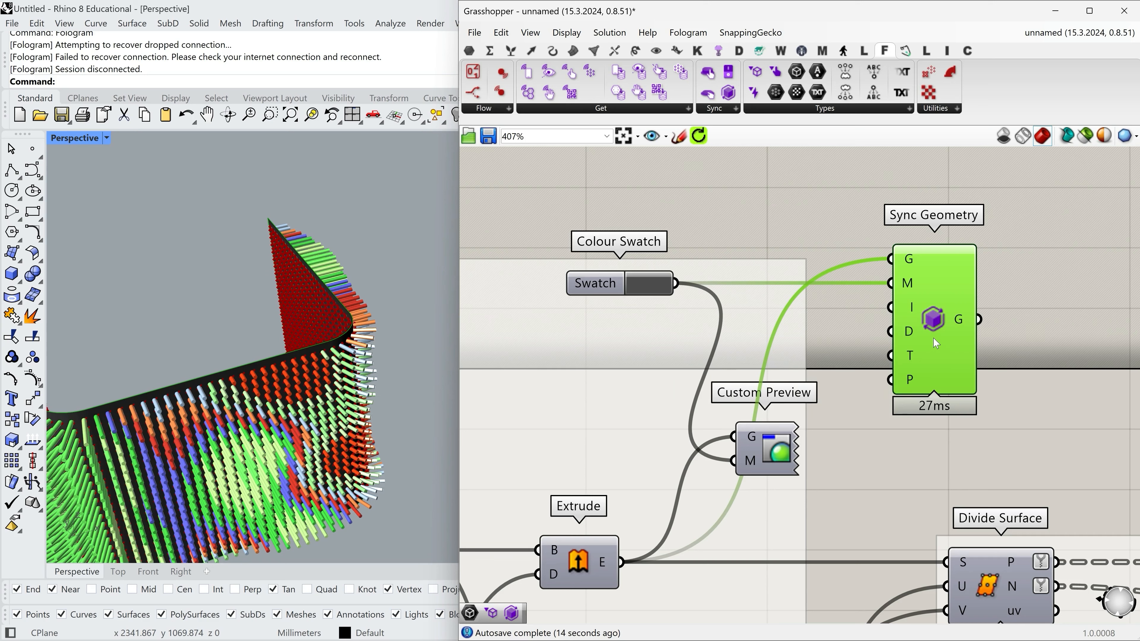
drag(892, 318, 930, 318)
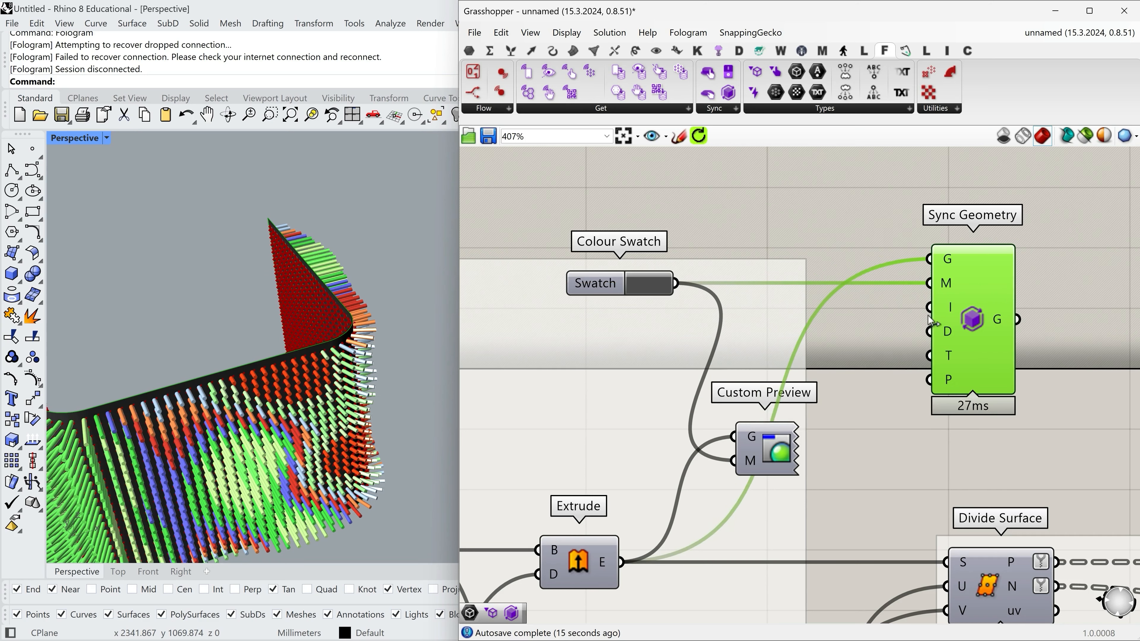
Examine the display modes offered for Sync Geometry's D input.
right_click(952, 335)
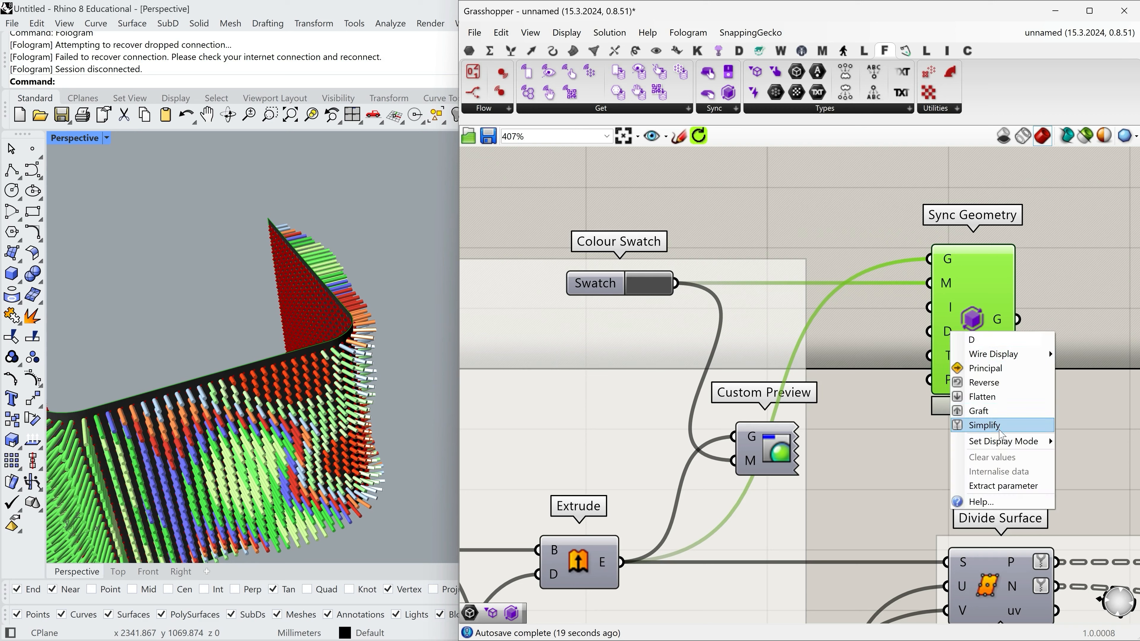
mouse_move(988, 441)
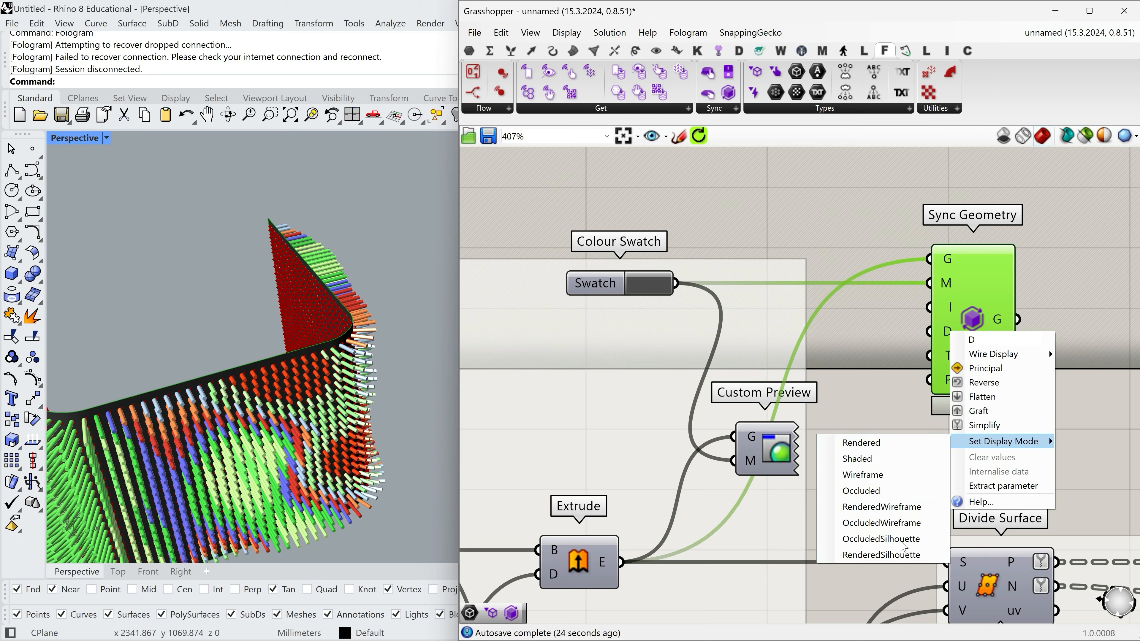
click(869, 374)
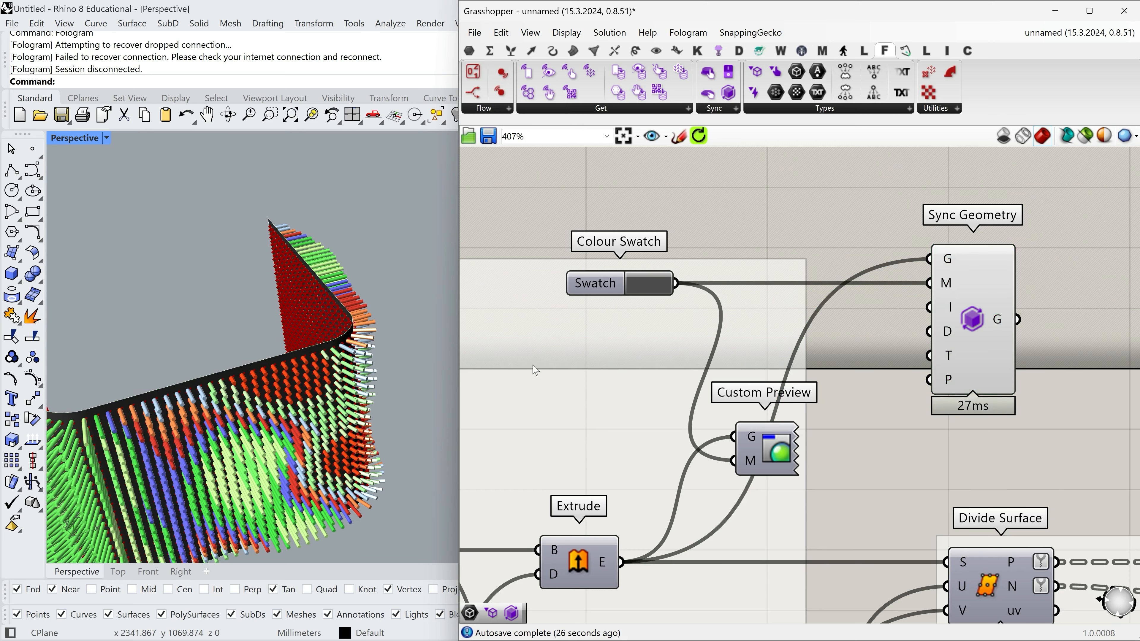
scroll(330, 355, down, 4)
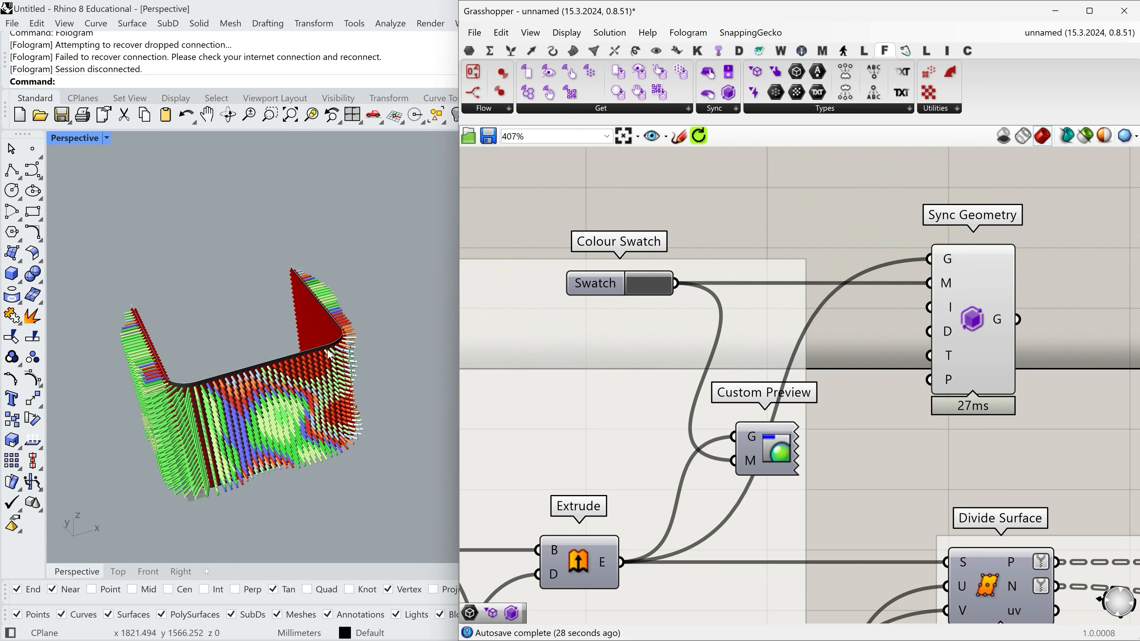
Enable the Select interaction on Sync Geometry's I input.
mouse_move(943, 313)
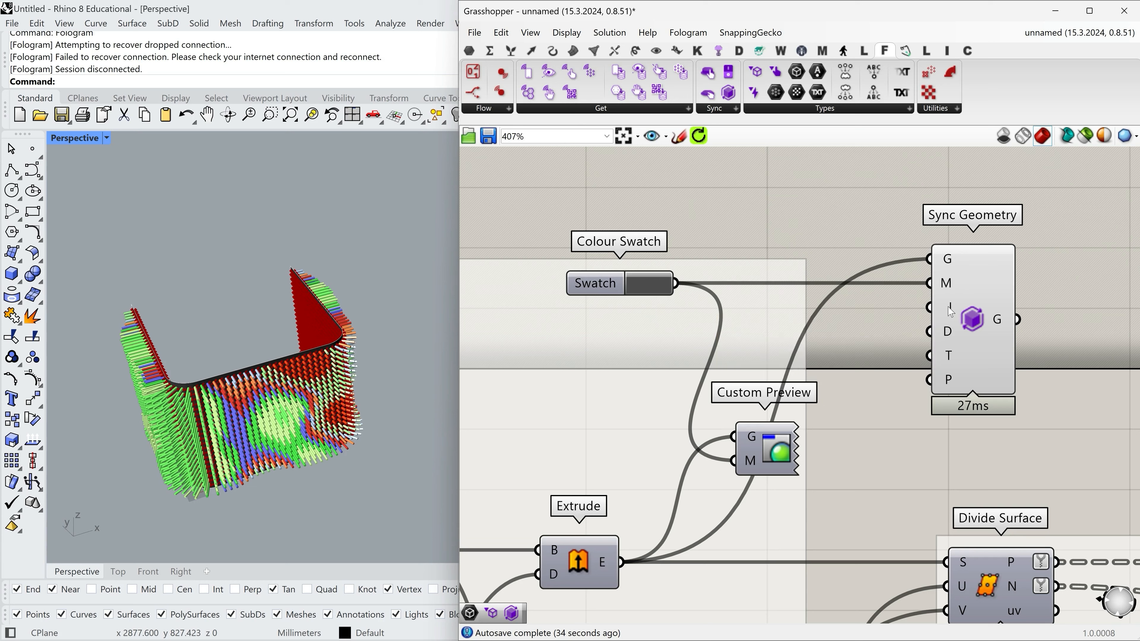
right_click(951, 311)
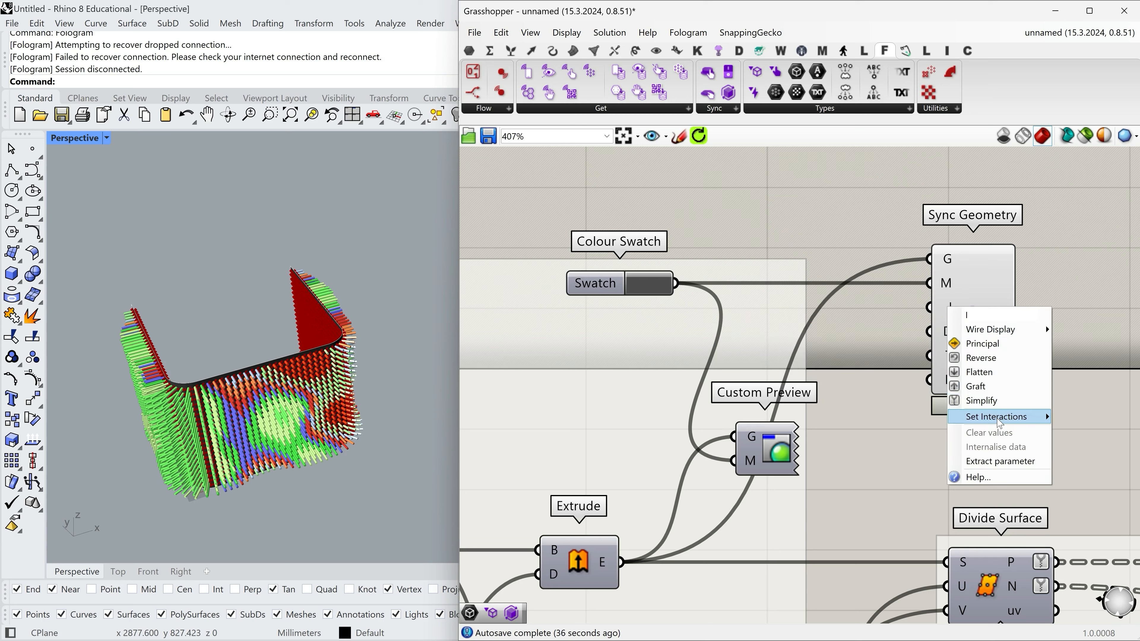
mouse_move(999, 420)
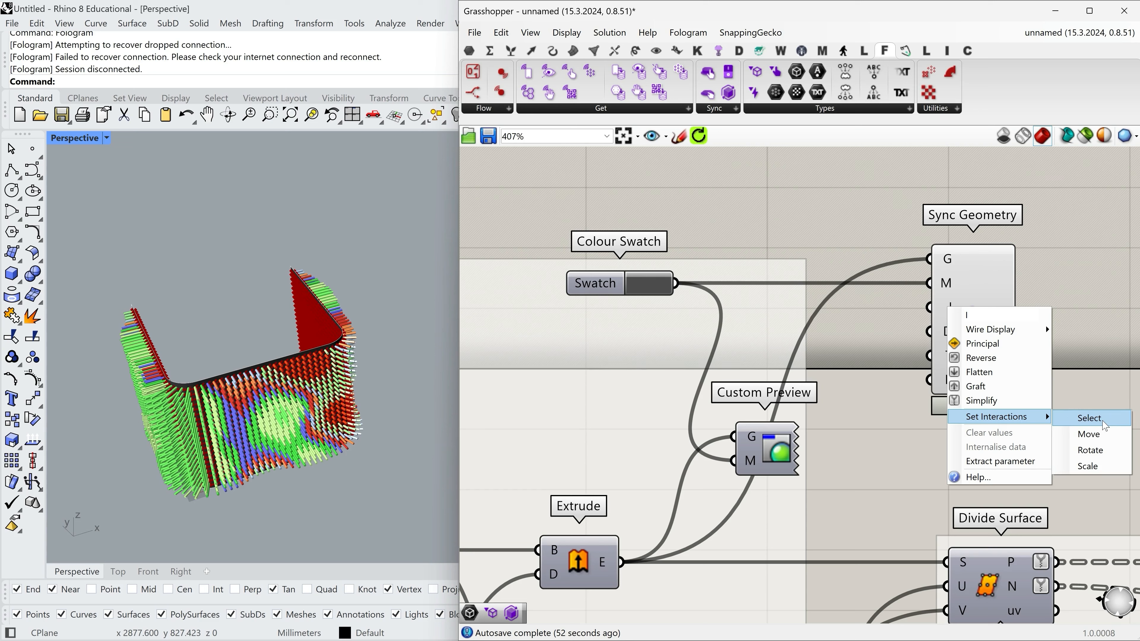
click(1114, 425)
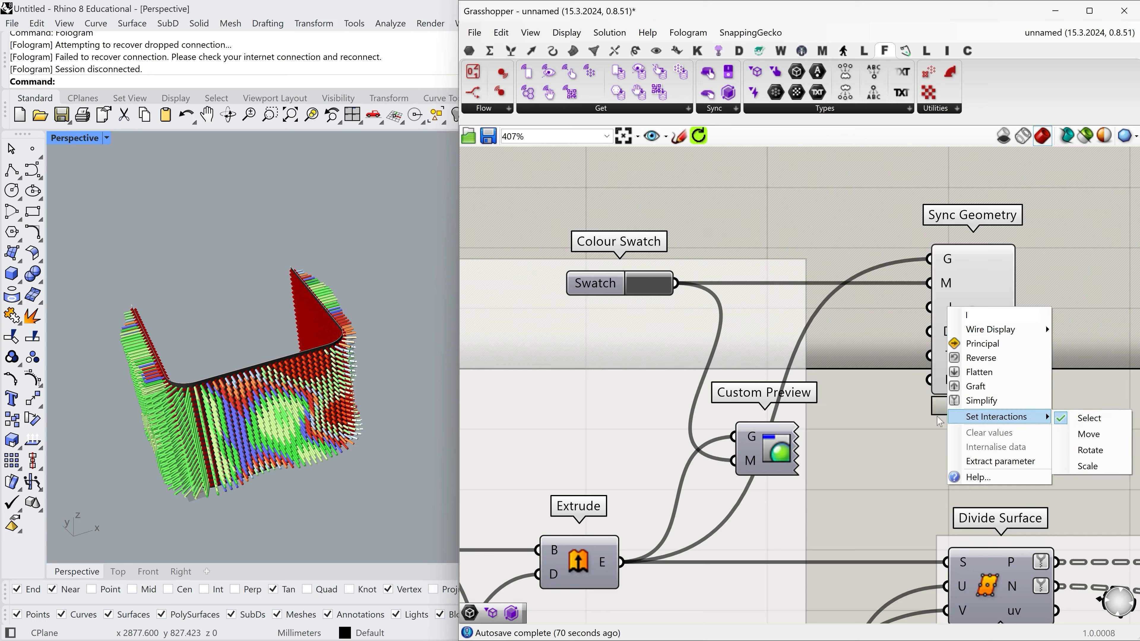
click(897, 414)
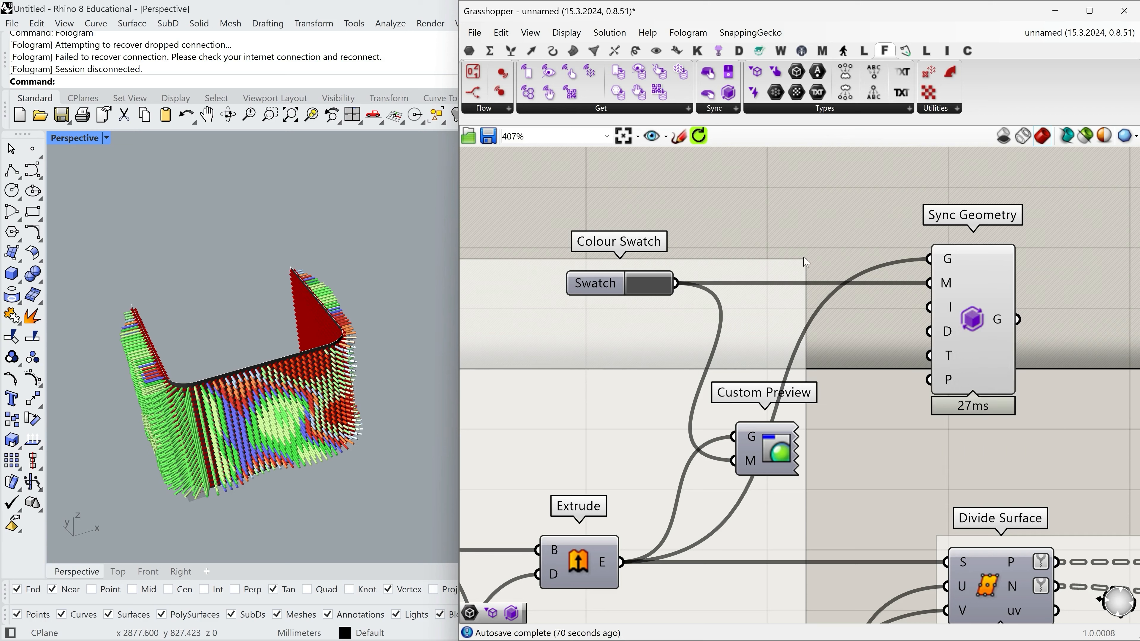
Disable the viewport preview of the upper Tree Branch component that follows the Cull Index components.
scroll(843, 274, down, 3)
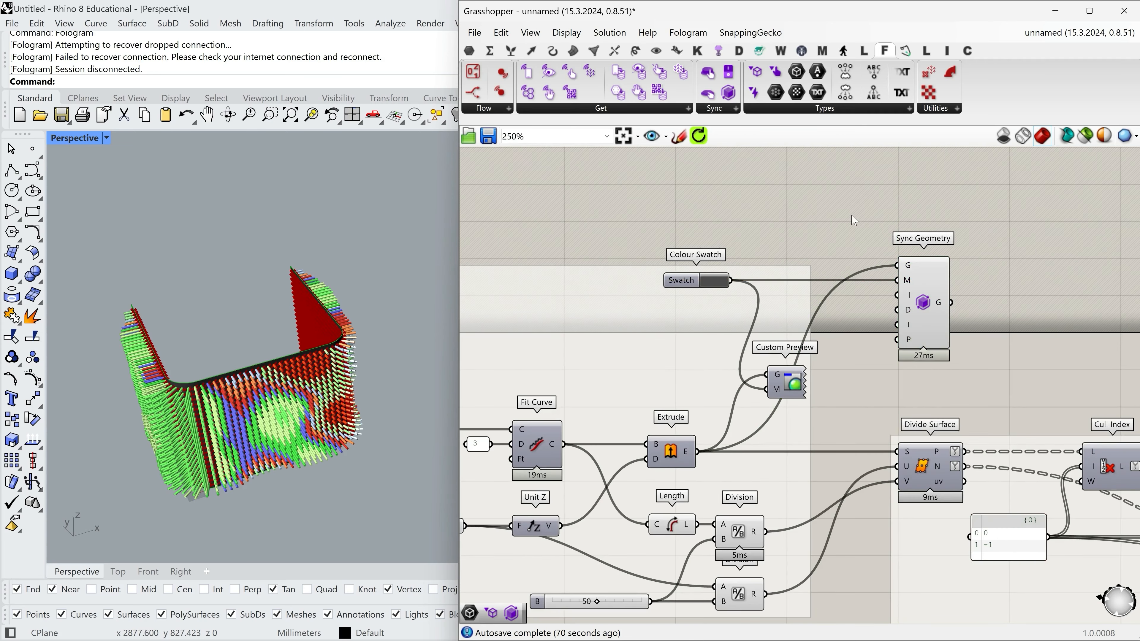
scroll(286, 482, up, 5)
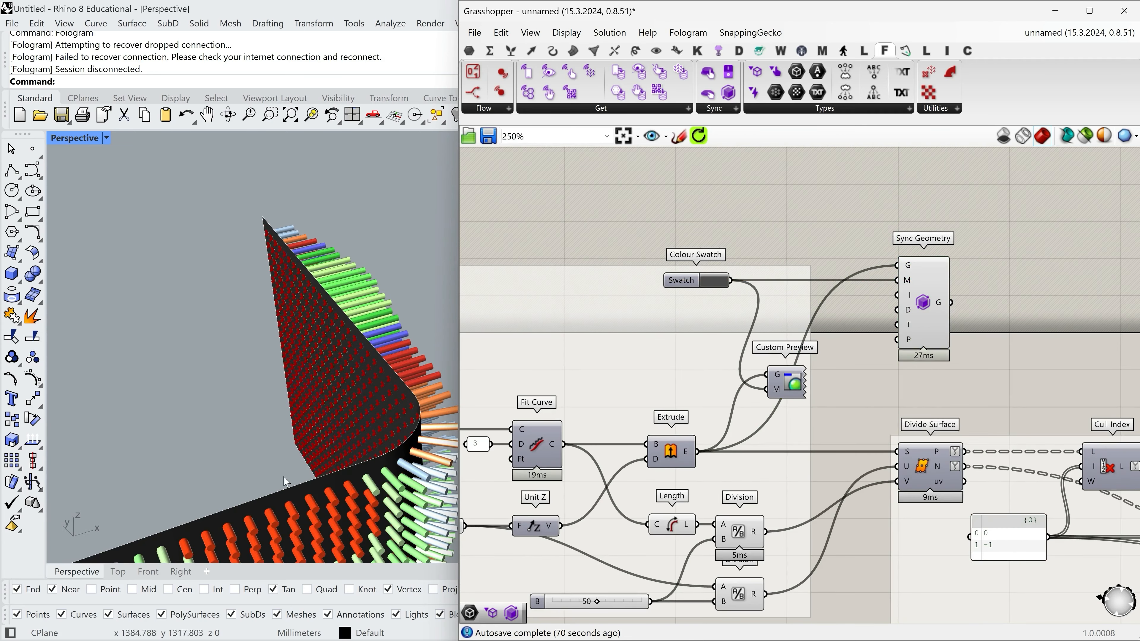
scroll(764, 292, down, 3)
scroll(564, 375, down, 2)
right_drag(929, 383, 821, 371)
scroll(826, 372, up, 4)
right_click(858, 375)
click(861, 406)
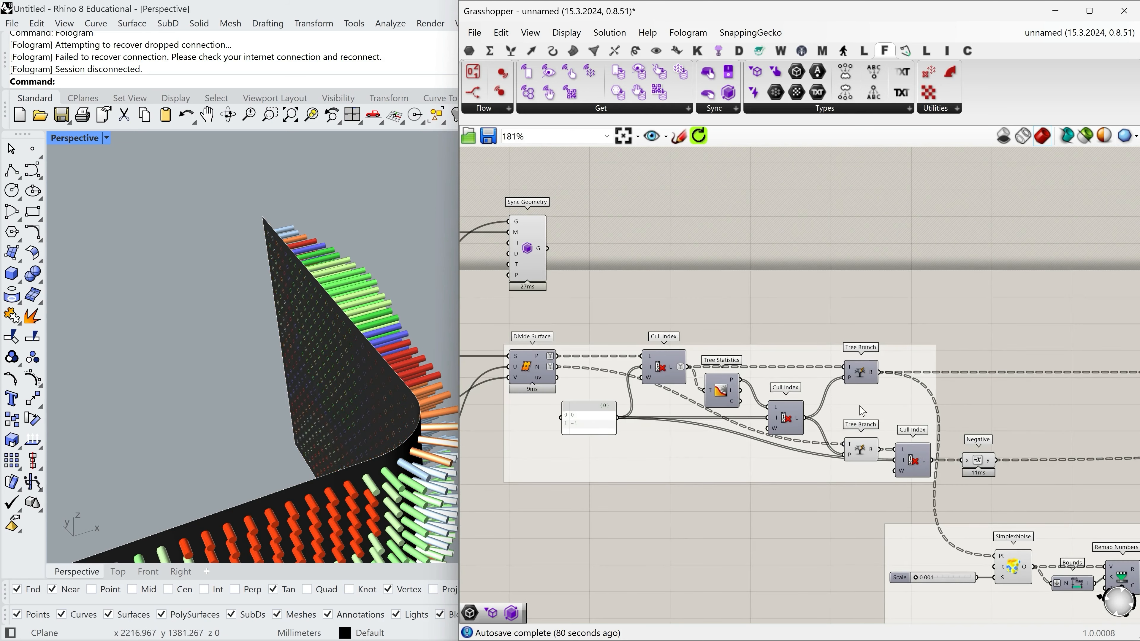
right_drag(557, 279, 770, 287)
scroll(762, 282, up, 1)
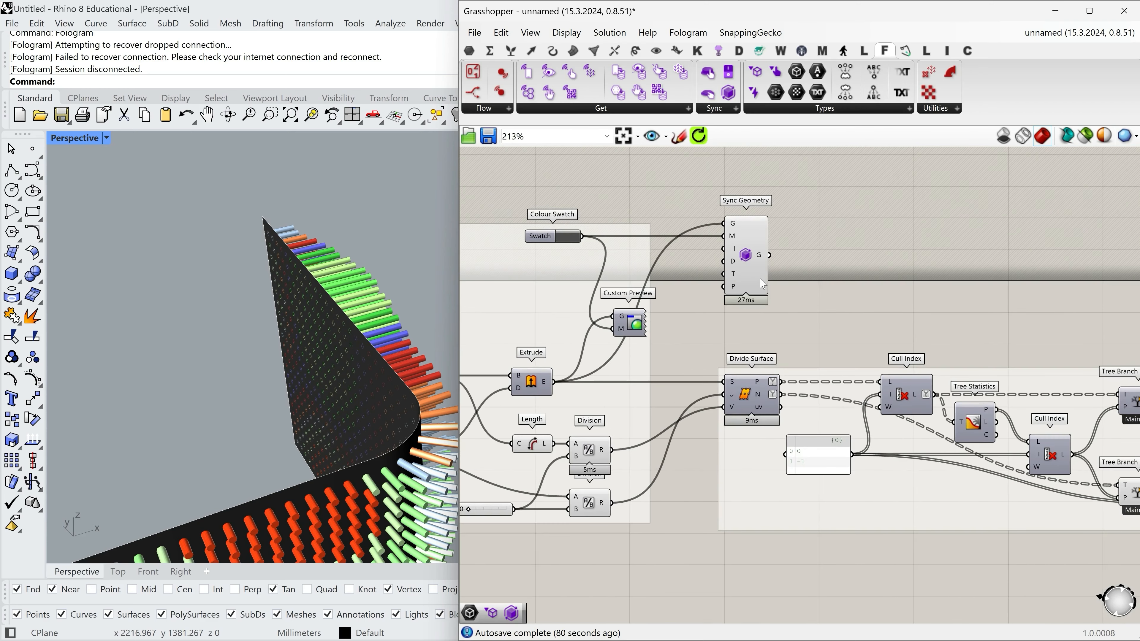
scroll(341, 283, down, 5)
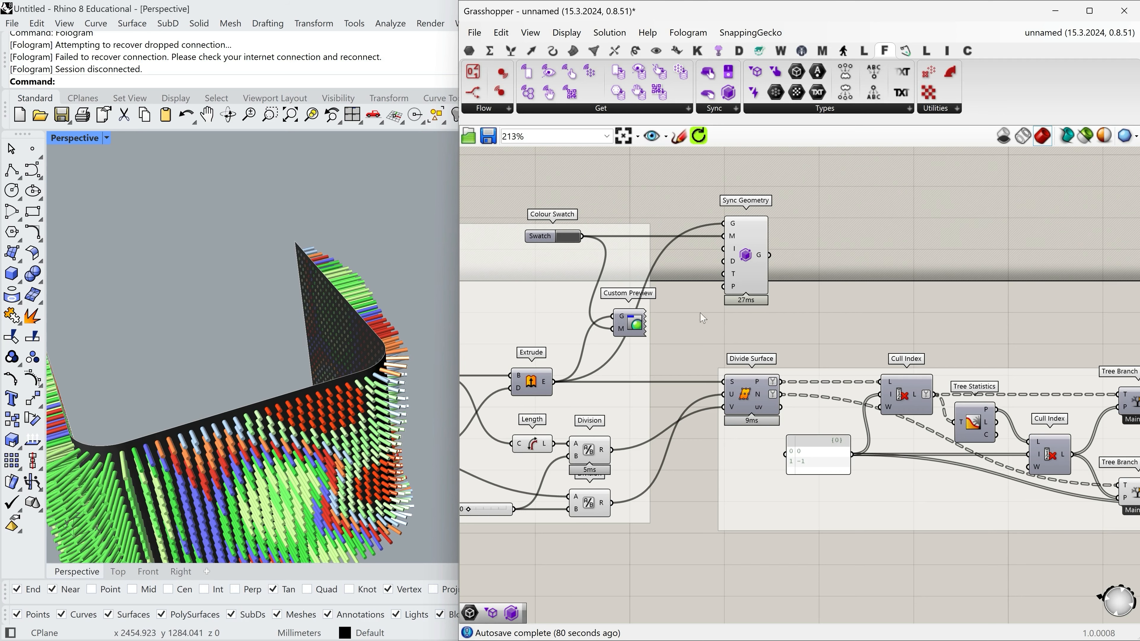
scroll(598, 287, down, 3)
scroll(597, 285, down, 5)
right_drag(920, 351, 791, 336)
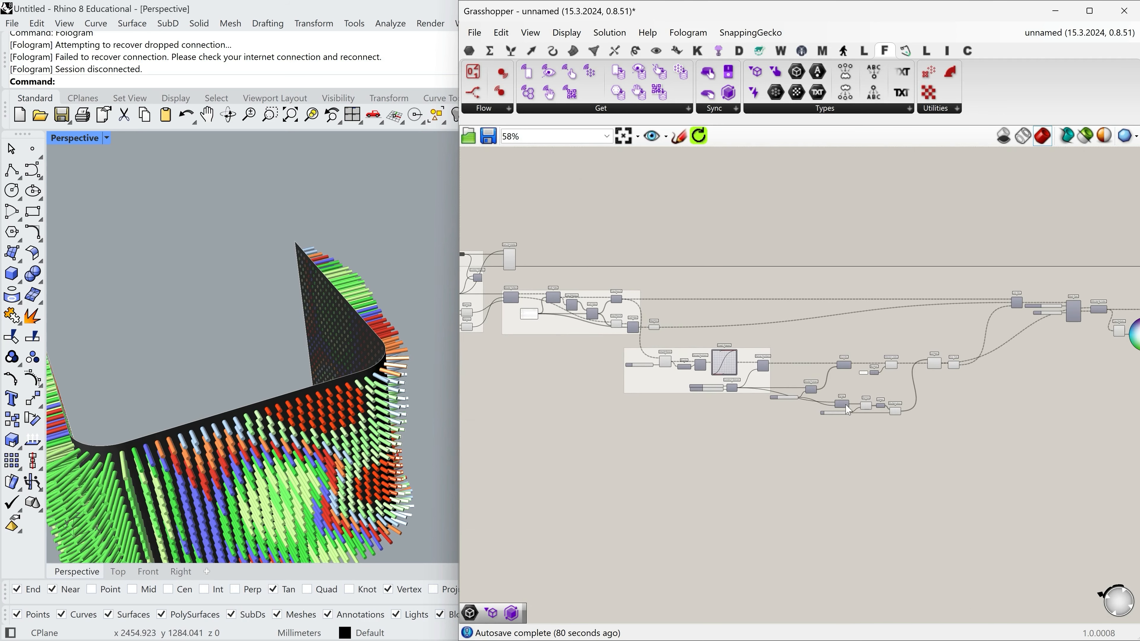
Place a Sync Geometry component above the Custom Preview fed by the Colour Wheel and align it with that preview.
right_drag(993, 378, 803, 383)
scroll(790, 321, up, 8)
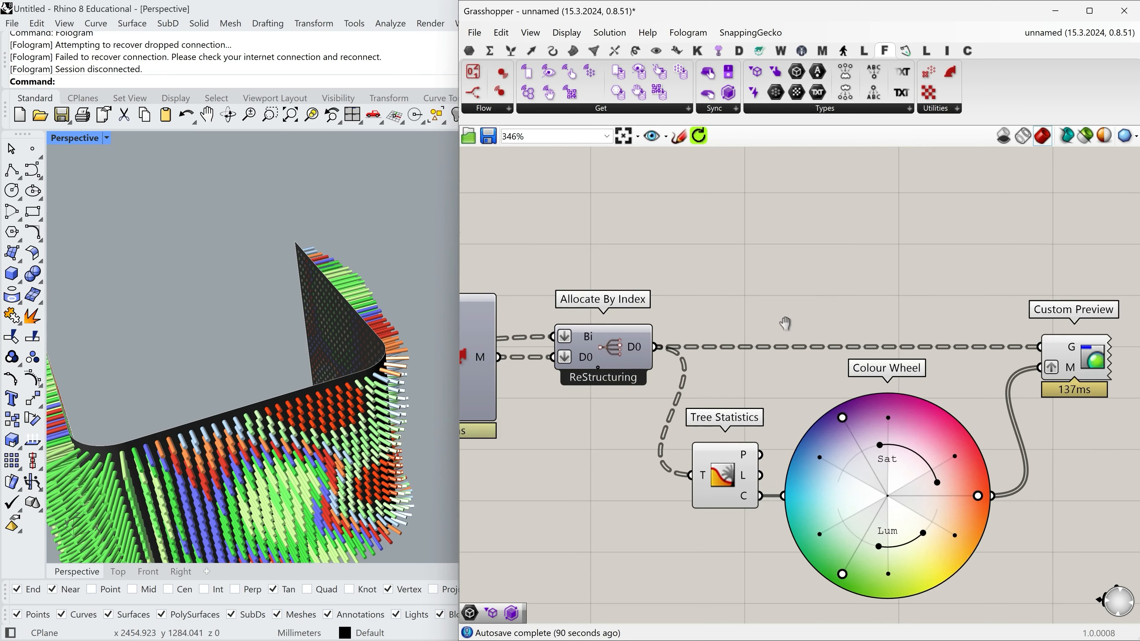
drag(720, 99, 1028, 256)
right_drag(935, 294, 939, 331)
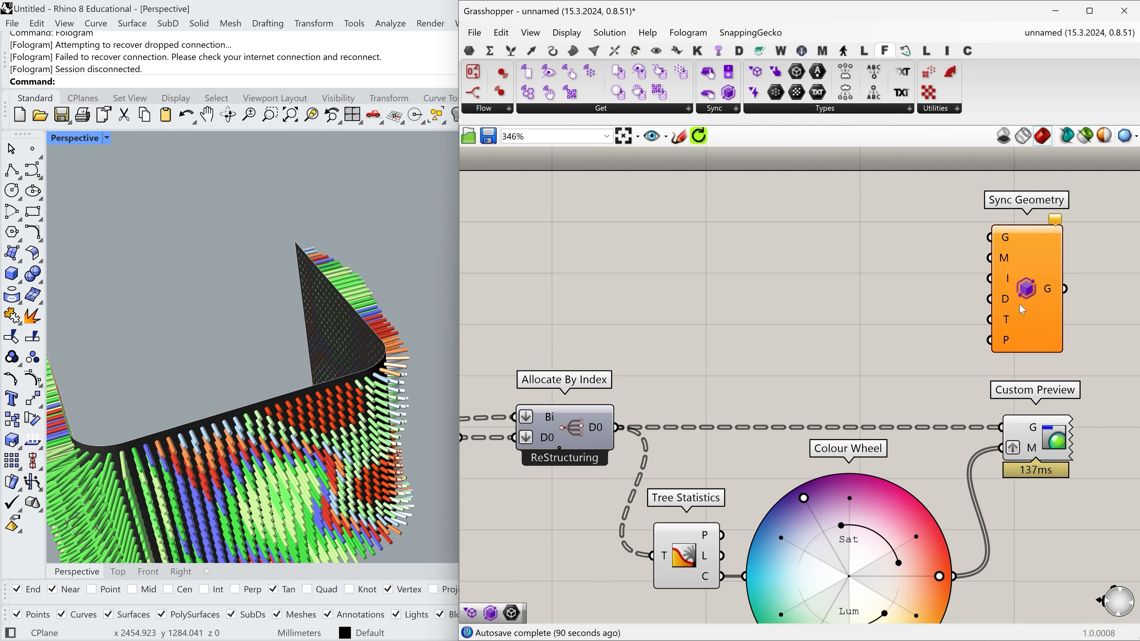
drag(1018, 305, 1029, 299)
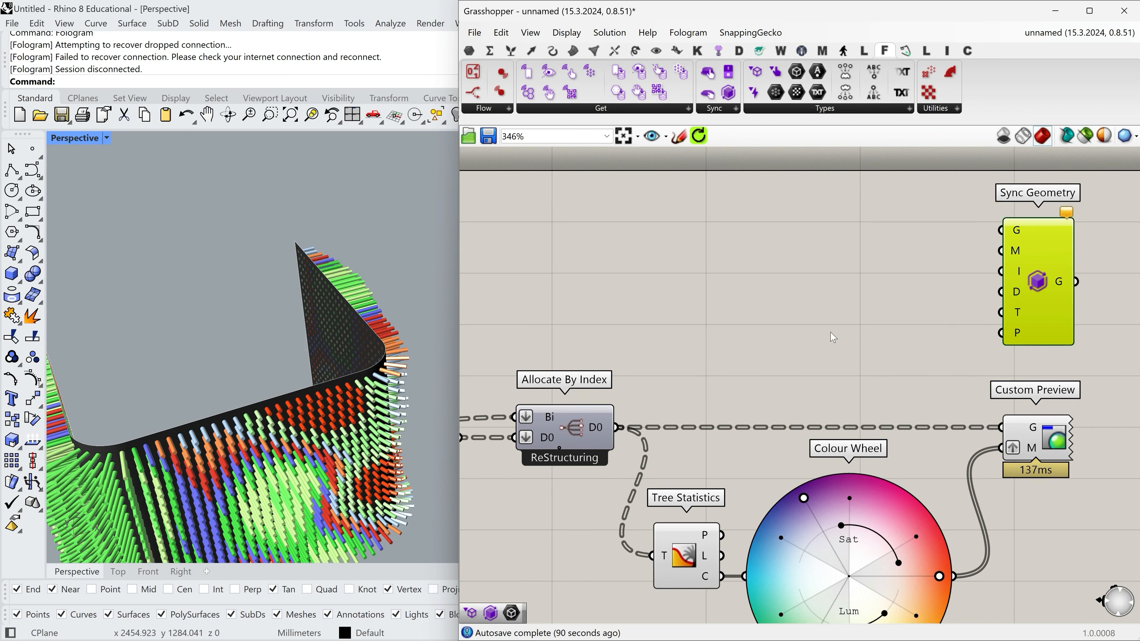
Connect Allocate By Index's D0 output to Sync Geometry's G, graft its M input, and feed M from the Colour Wheel.
drag(611, 429, 1010, 231)
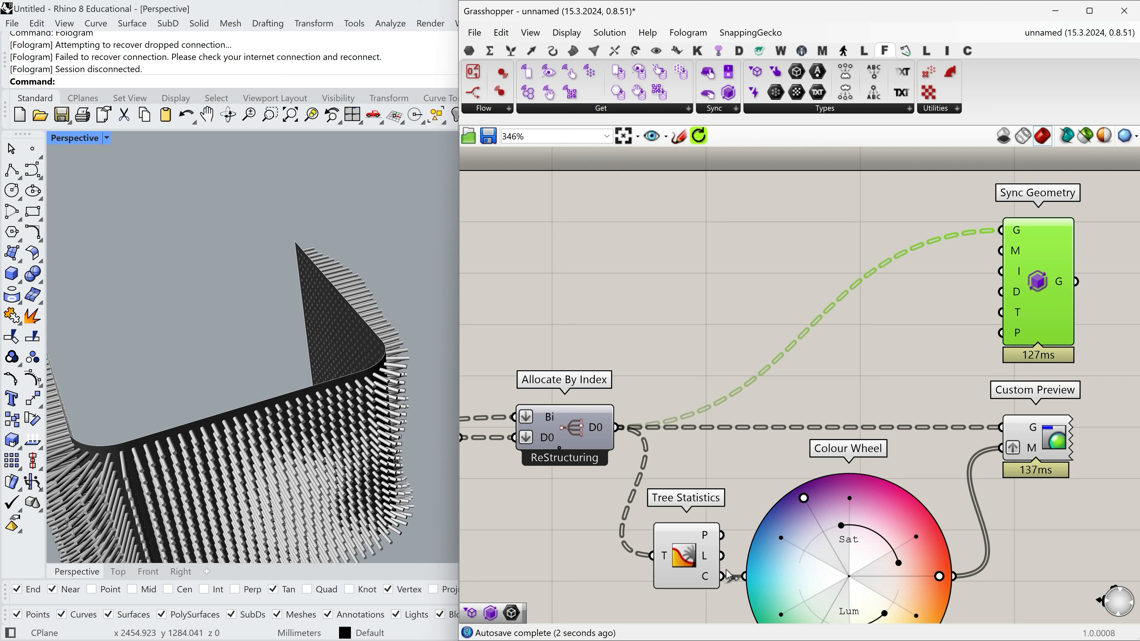
right_click(1016, 253)
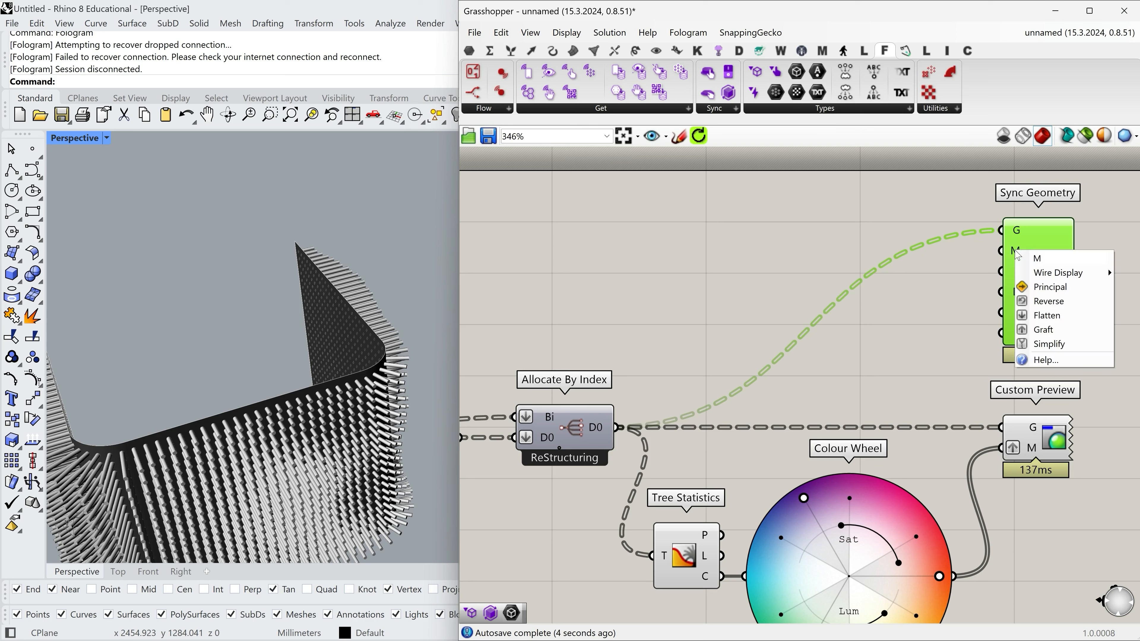
click(1040, 331)
drag(954, 577, 986, 251)
click(842, 393)
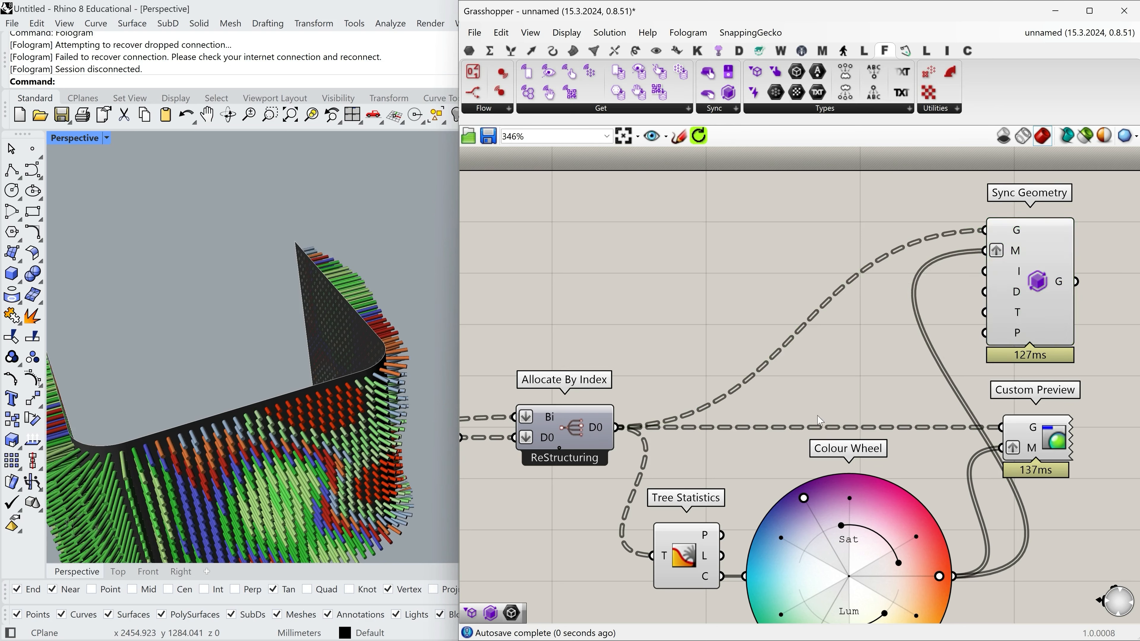
Disable the viewport preview of the pipes' Custom Preview and nudge Sync Geometry into line above it.
right_click(1052, 436)
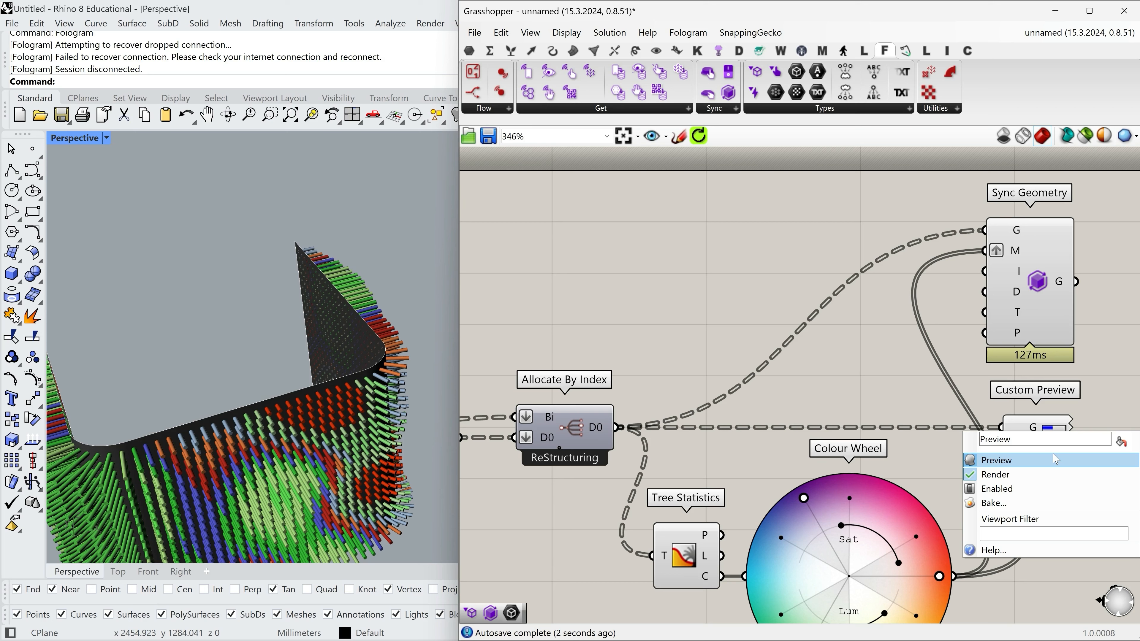
click(1056, 459)
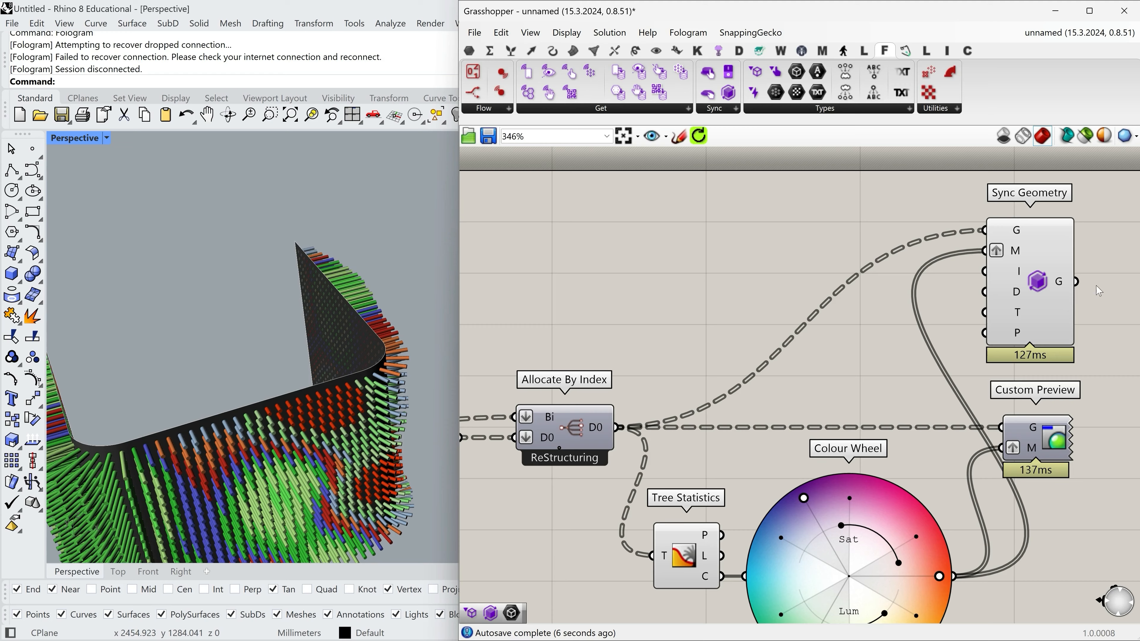
scroll(1031, 269, down, 3)
drag(1036, 276, 1039, 275)
click(1090, 406)
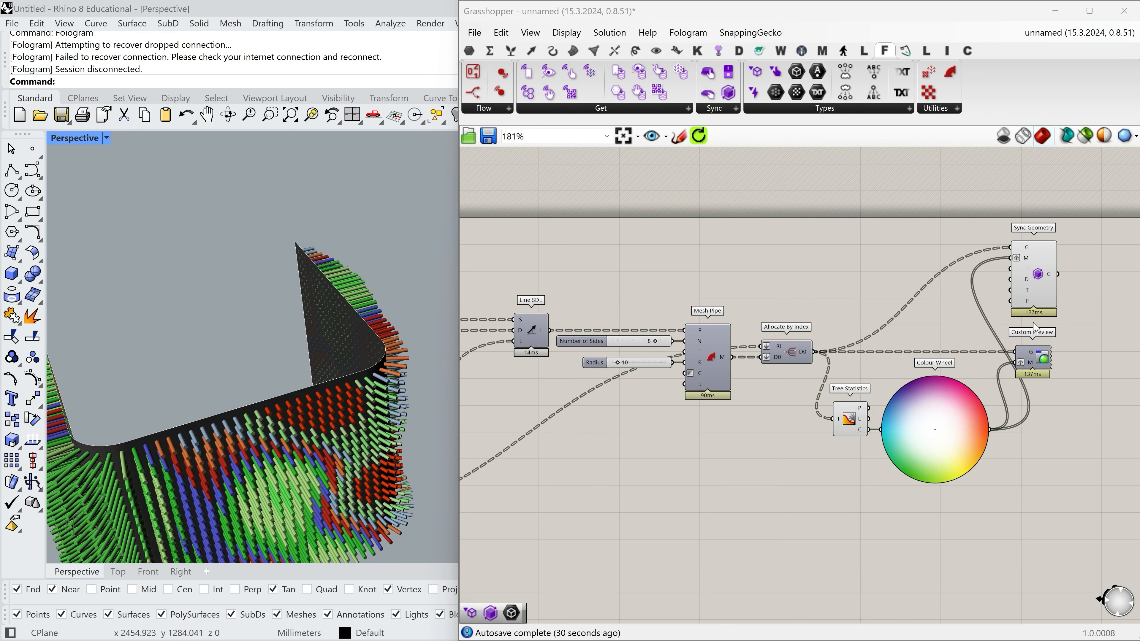
Run the Fologram command in Rhino to open its connection panel and shift the panel away from the wall.
scroll(1034, 321, down, 6)
right_drag(486, 311, 866, 304)
right_drag(621, 260, 648, 275)
scroll(648, 275, up, 4)
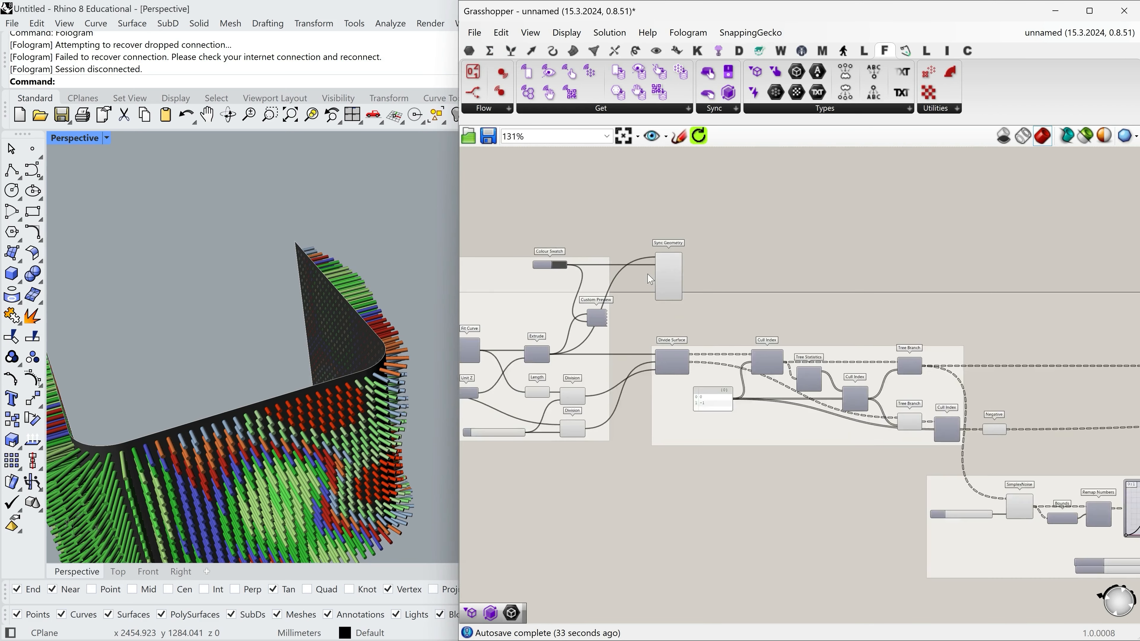
scroll(650, 280, up, 1)
right_drag(249, 339, 267, 368)
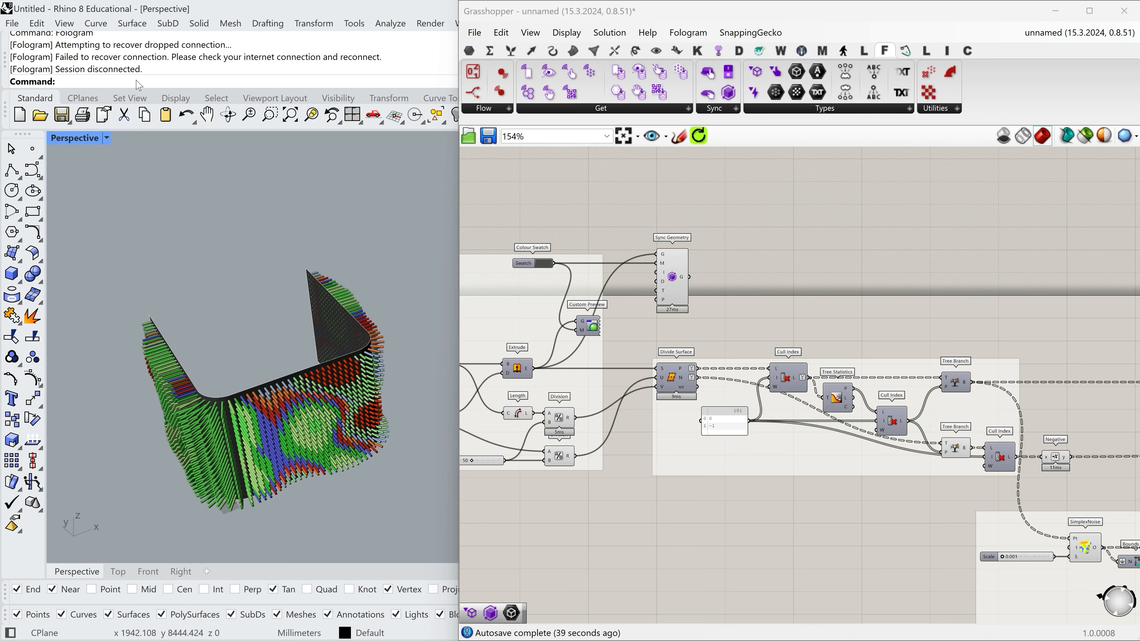
text(Fologram)
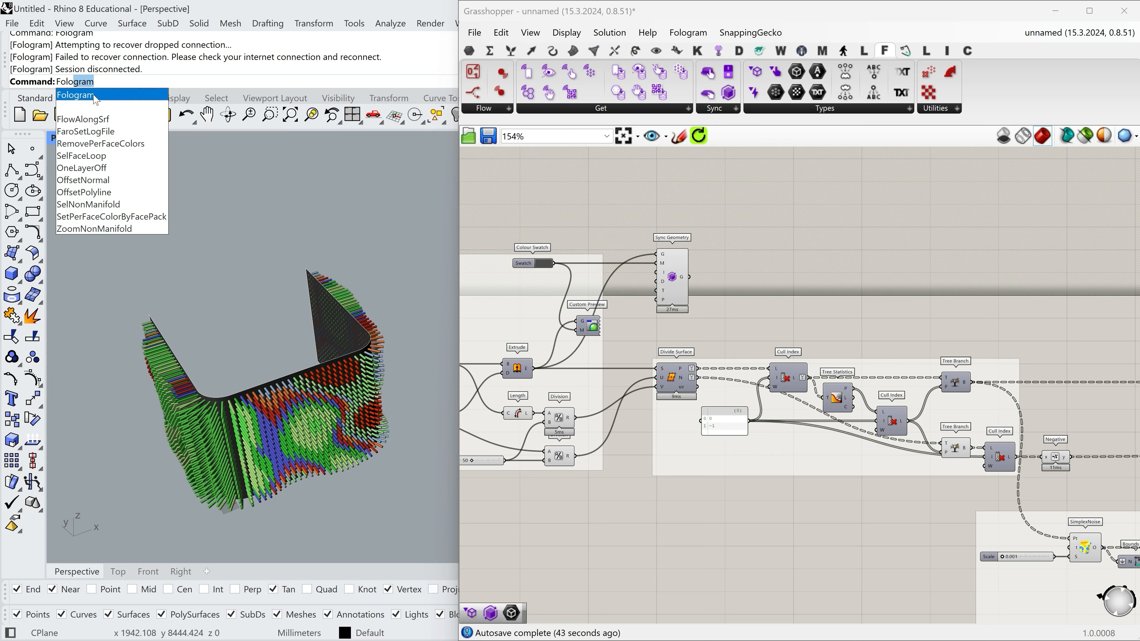
click(96, 95)
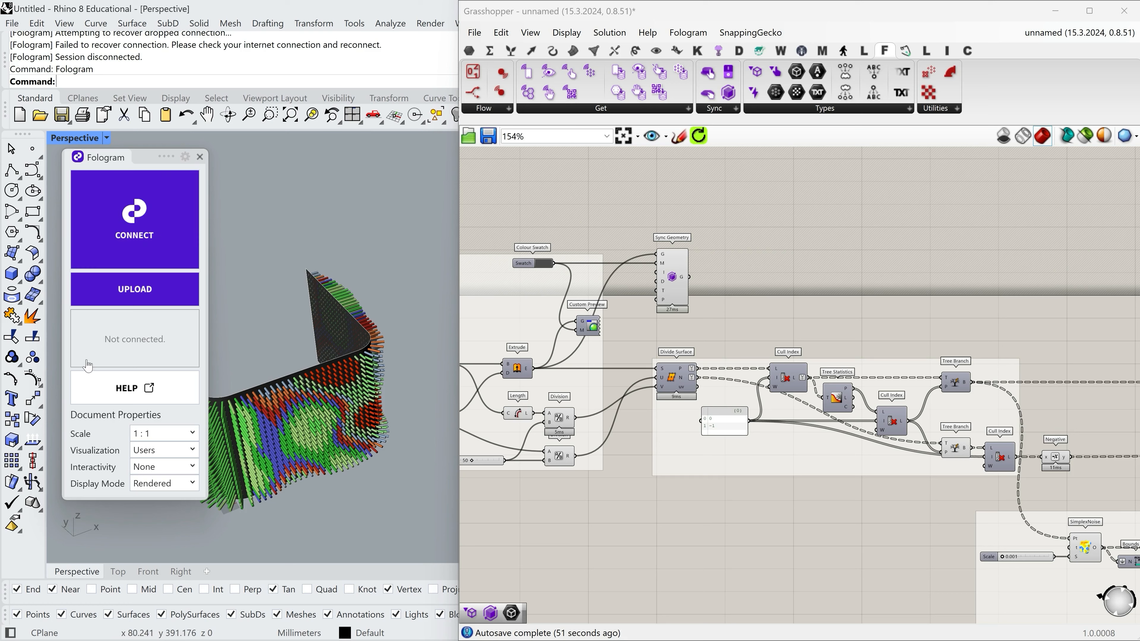
drag(147, 155, 117, 157)
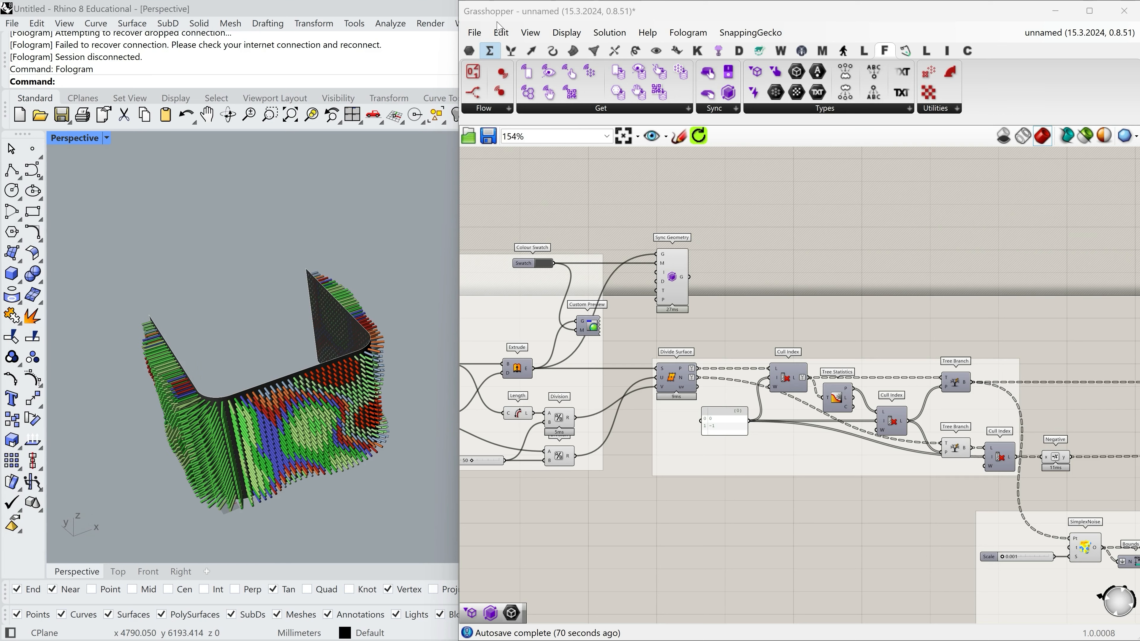
Examine the wall's base corner near the world origin from several angles and close the Fologram panel.
right_drag(277, 483, 307, 343)
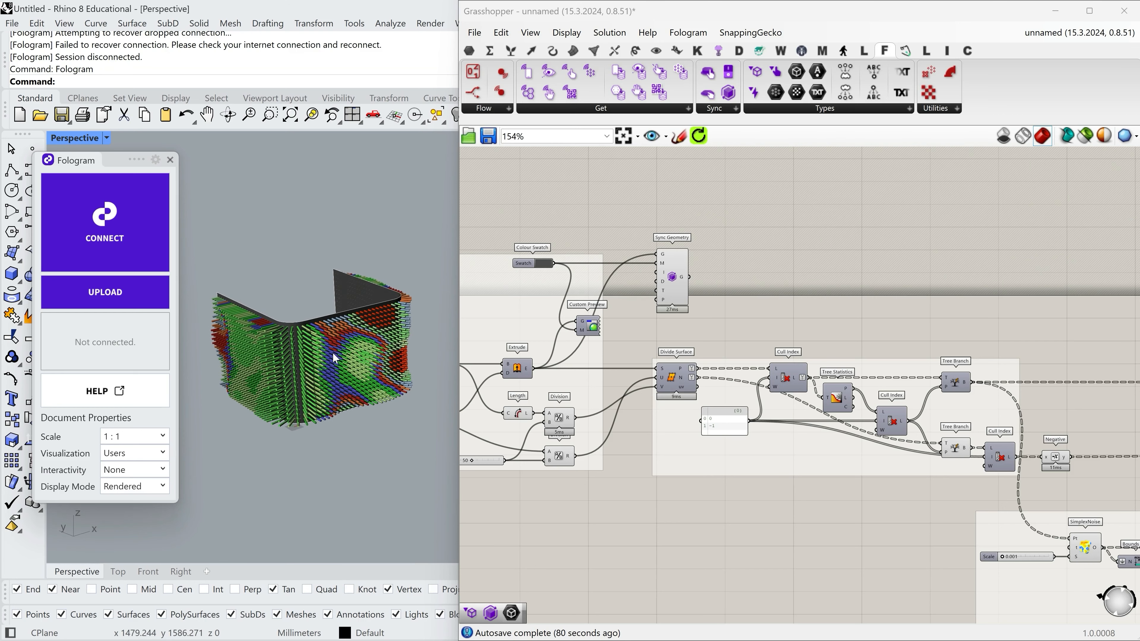
right_drag(350, 376, 297, 383)
scroll(297, 404, up, 5)
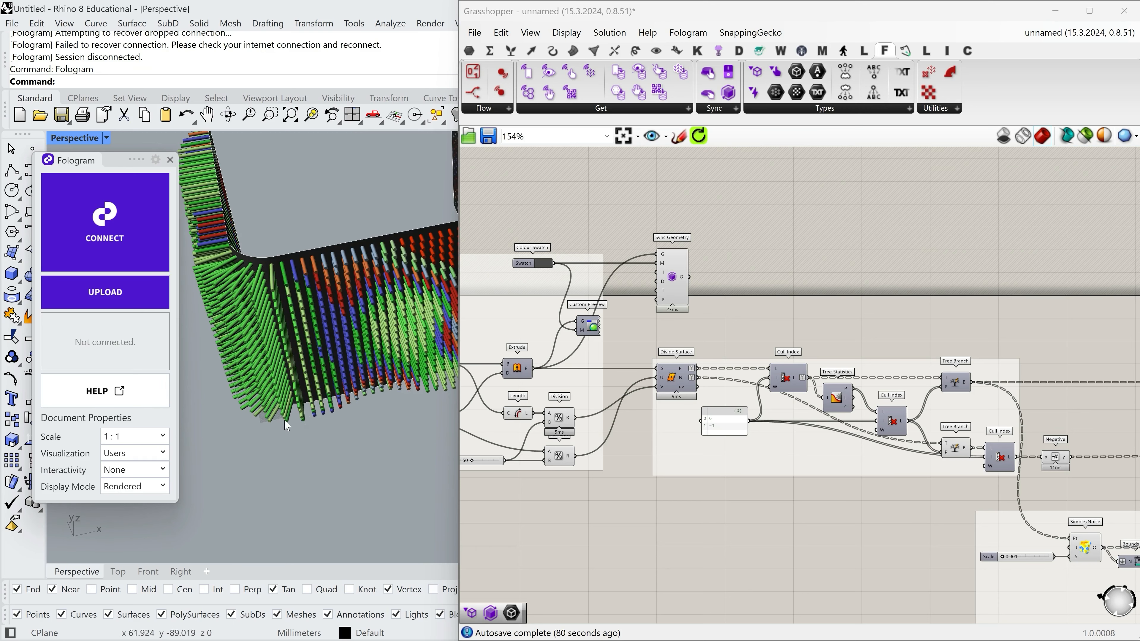
scroll(296, 419, down, 4)
right_drag(299, 413, 315, 432)
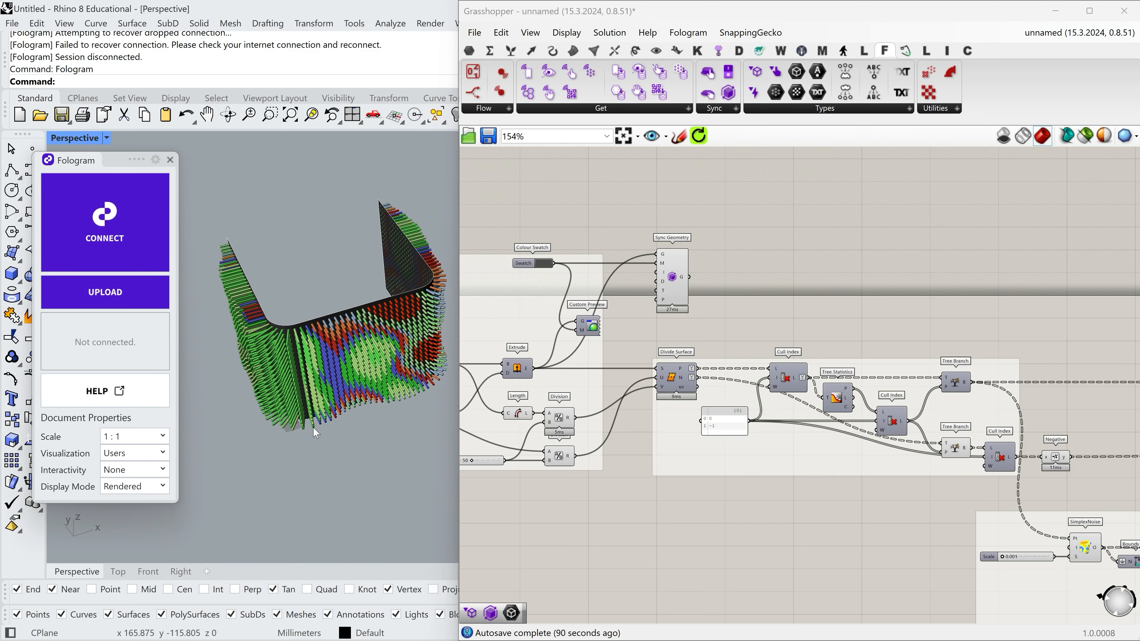
mouse_move(269, 316)
right_down()
mouse_move(266, 378)
mouse_move(269, 313)
right_up()
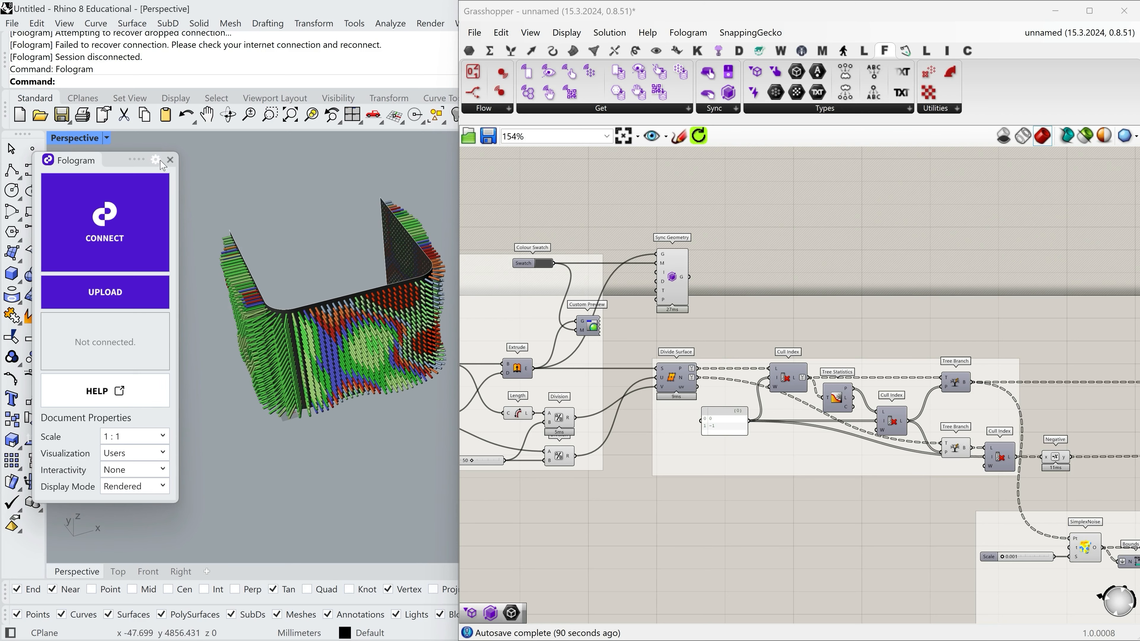
click(169, 159)
shift+right_drag(361, 312, 266, 339)
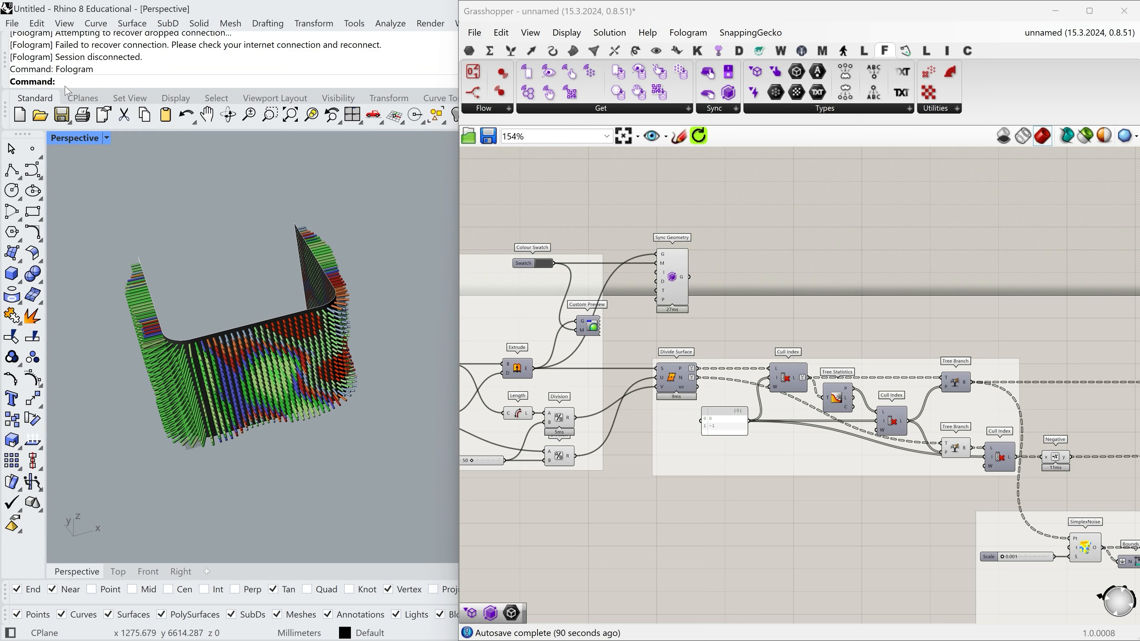
Place an XRMarker at the world origin with the location 0 and the label 0.
text(XRStart)
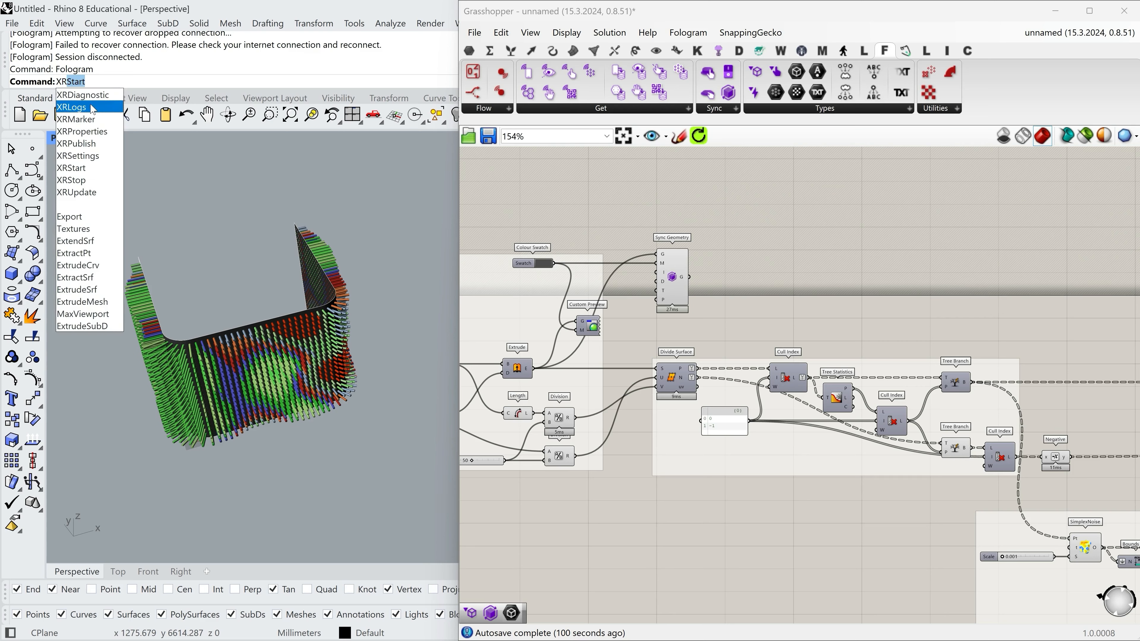
click(104, 120)
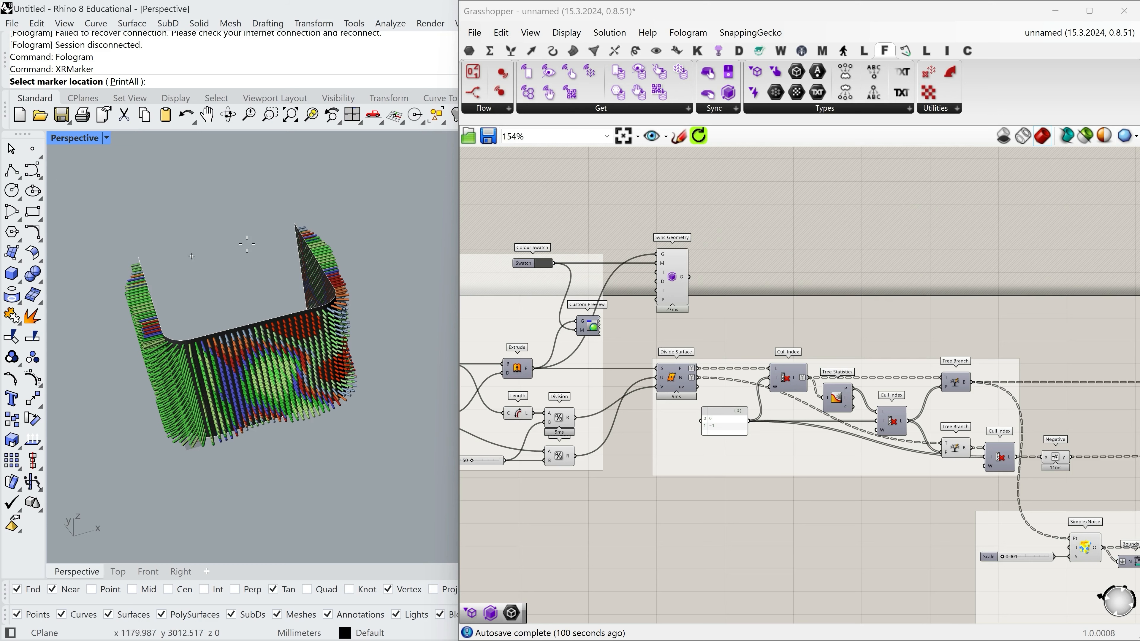
scroll(170, 451, up, 5)
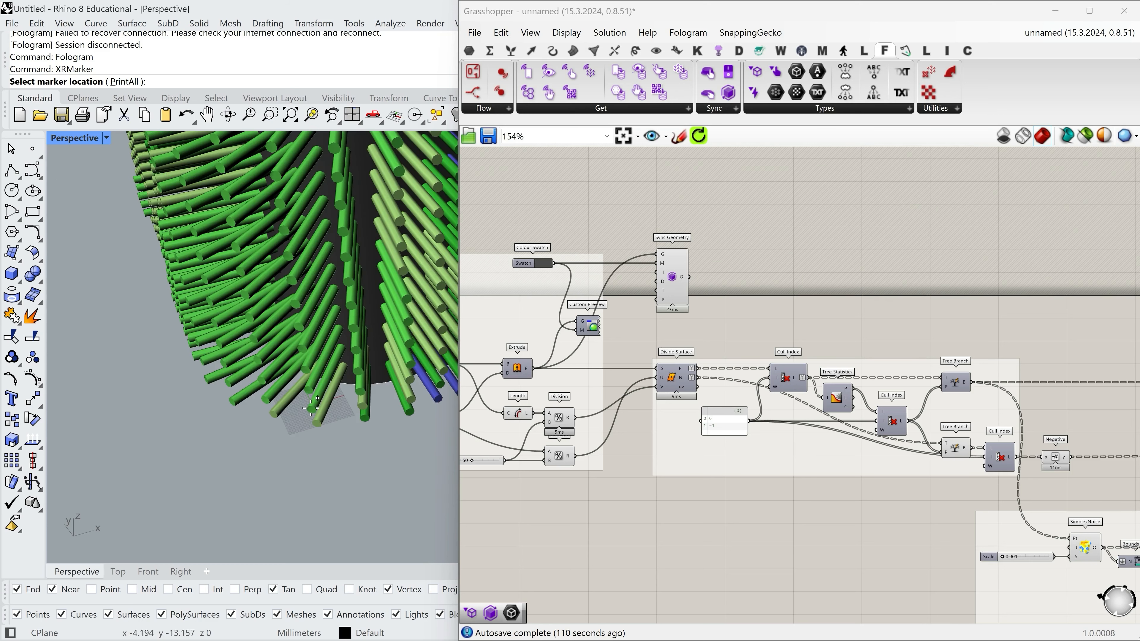
scroll(320, 405, up, 5)
scroll(279, 419, down, 8)
text(0)
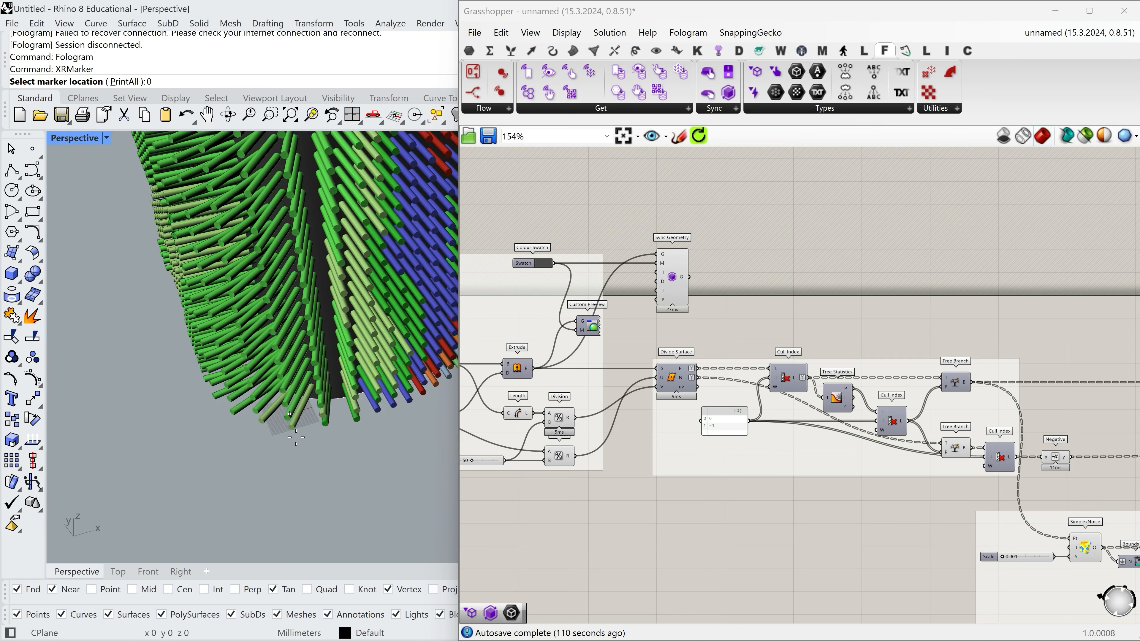
key(Return)
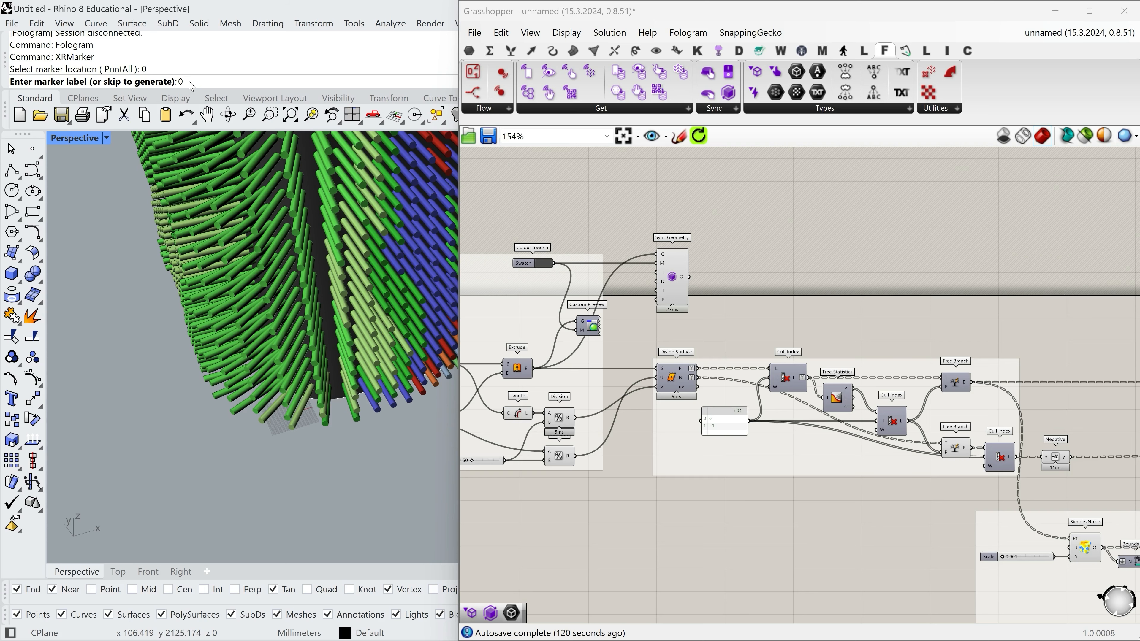
key(Return)
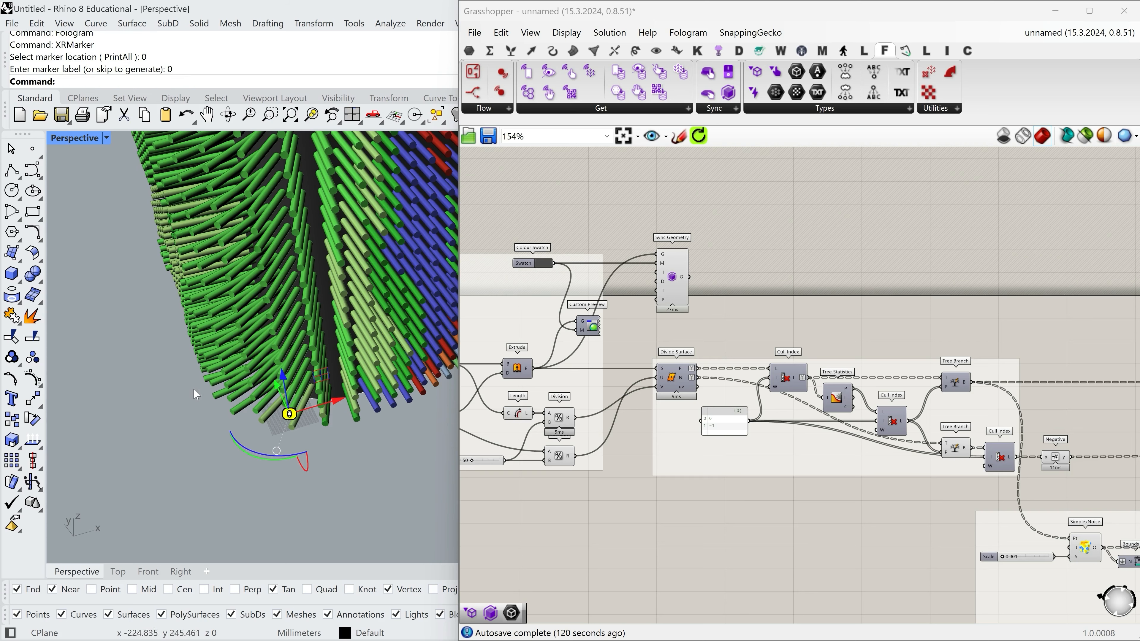
Examine marker 0 close up and its position relative to the wall's base corner.
scroll(257, 437, up, 10)
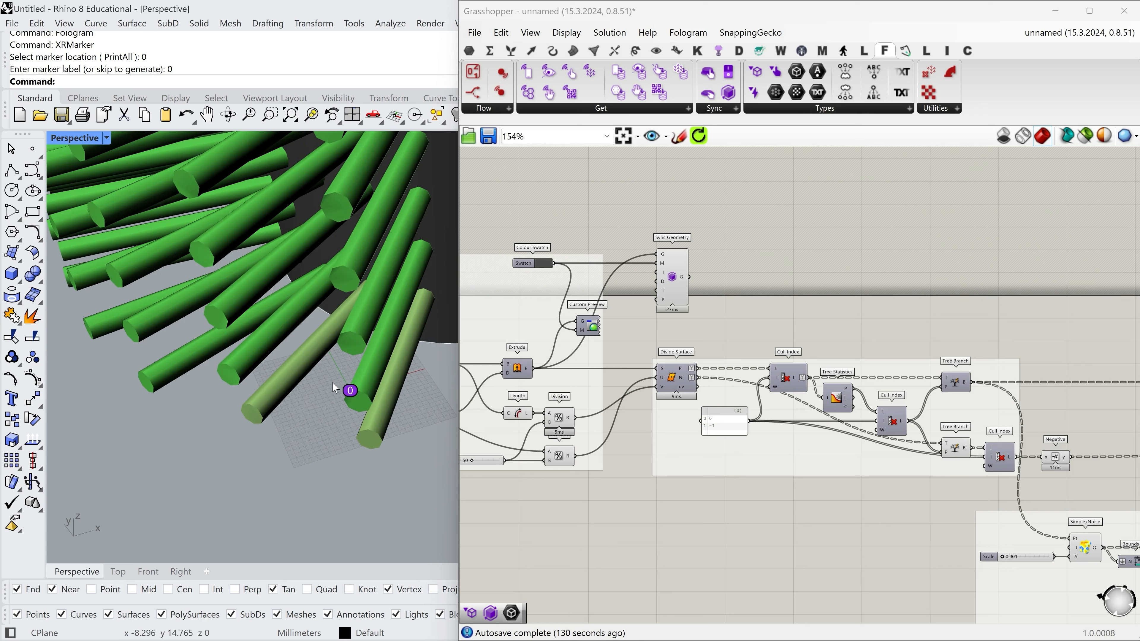
click(350, 391)
key(Escape)
scroll(243, 450, down, 15)
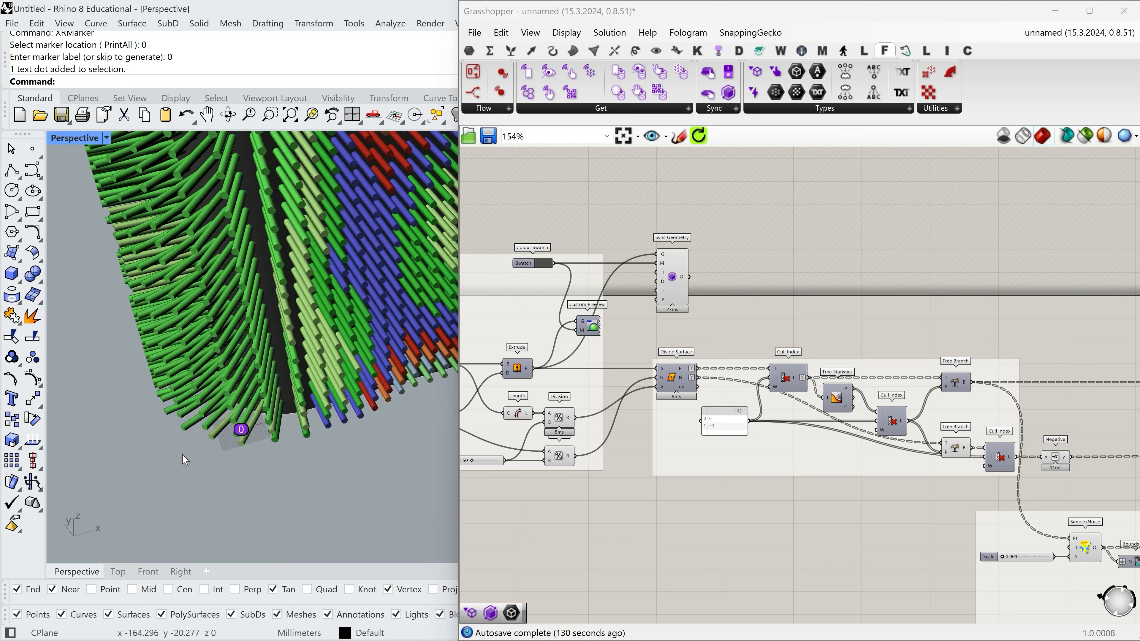
right_drag(243, 451, 278, 427)
scroll(218, 453, up, 8)
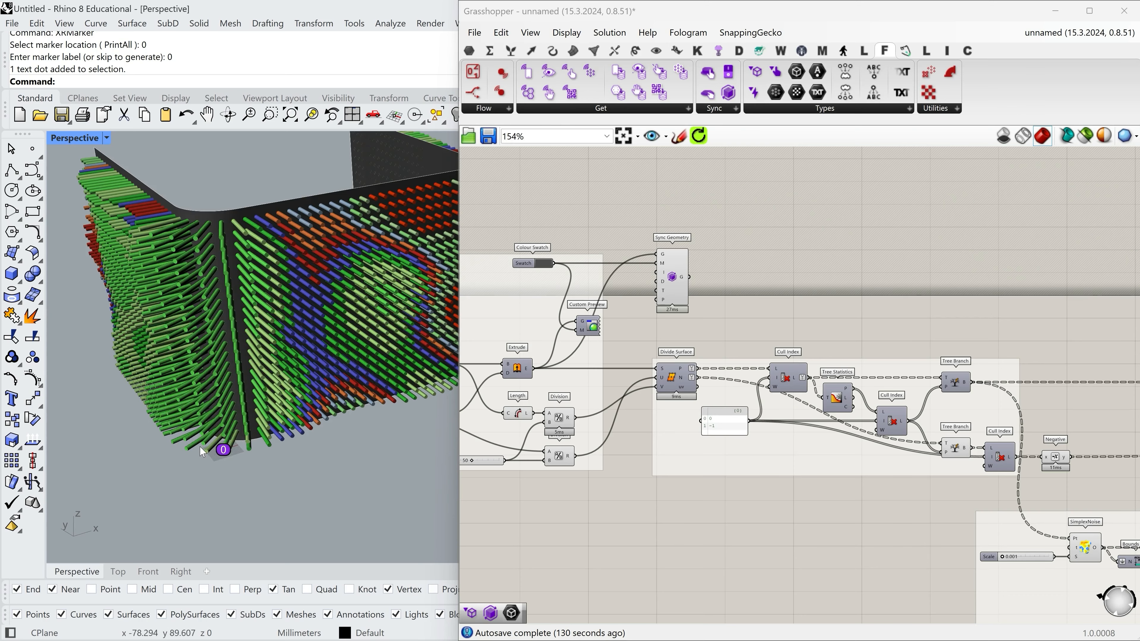
scroll(218, 453, down, 8)
right_drag(219, 453, 268, 429)
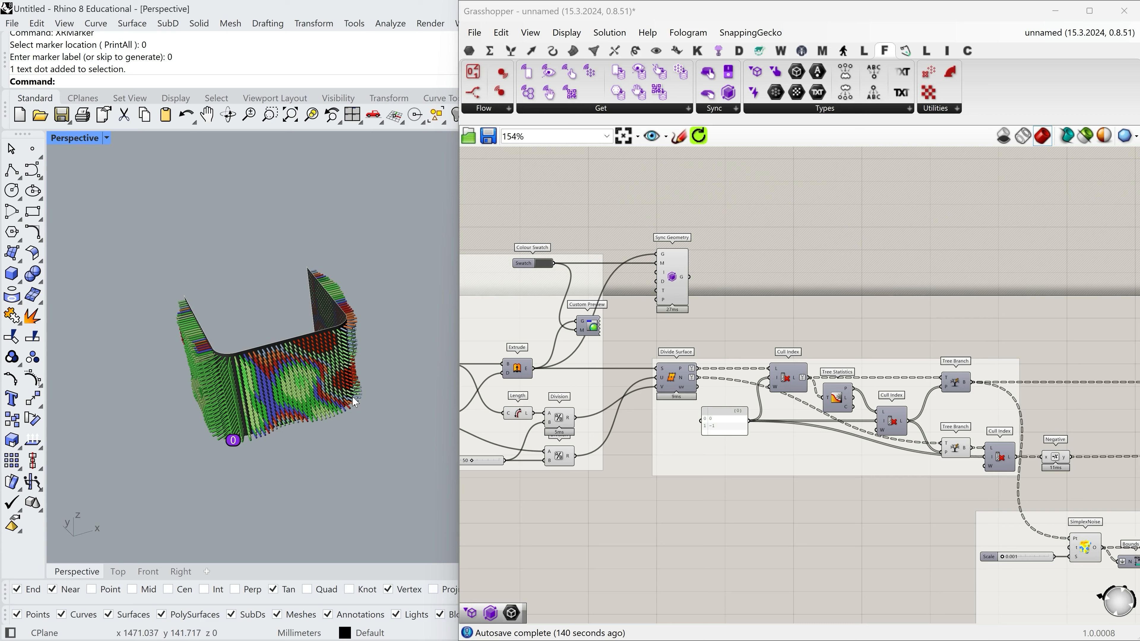
scroll(220, 441, up, 2)
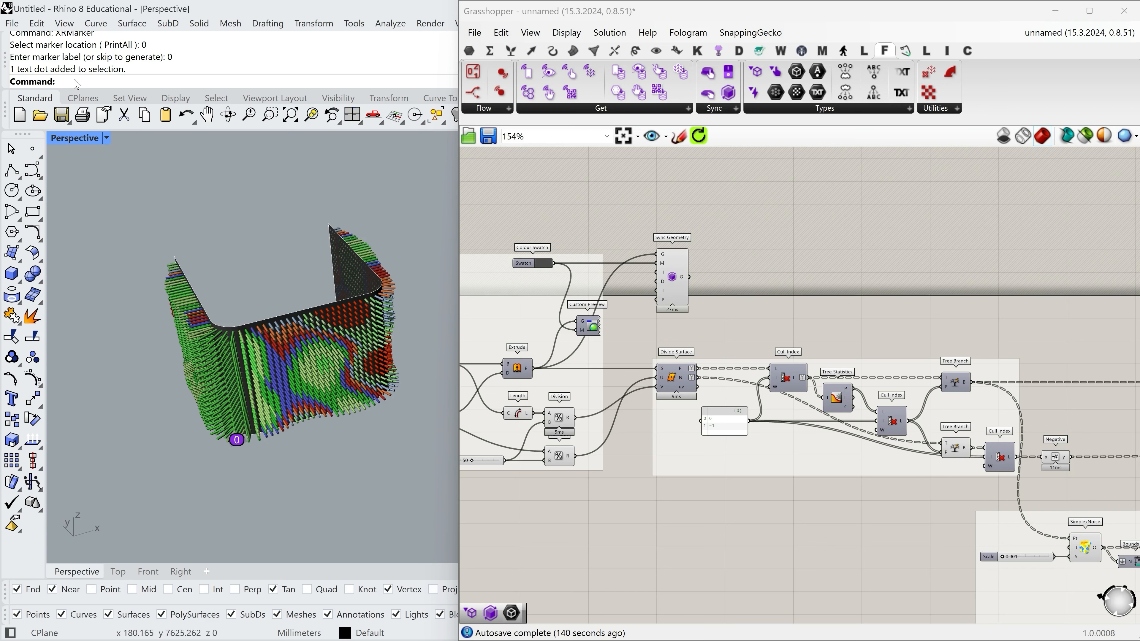
Place a second XRMarker 1500 mm from marker 0 along the positive X direction and label it 1.
key(Return)
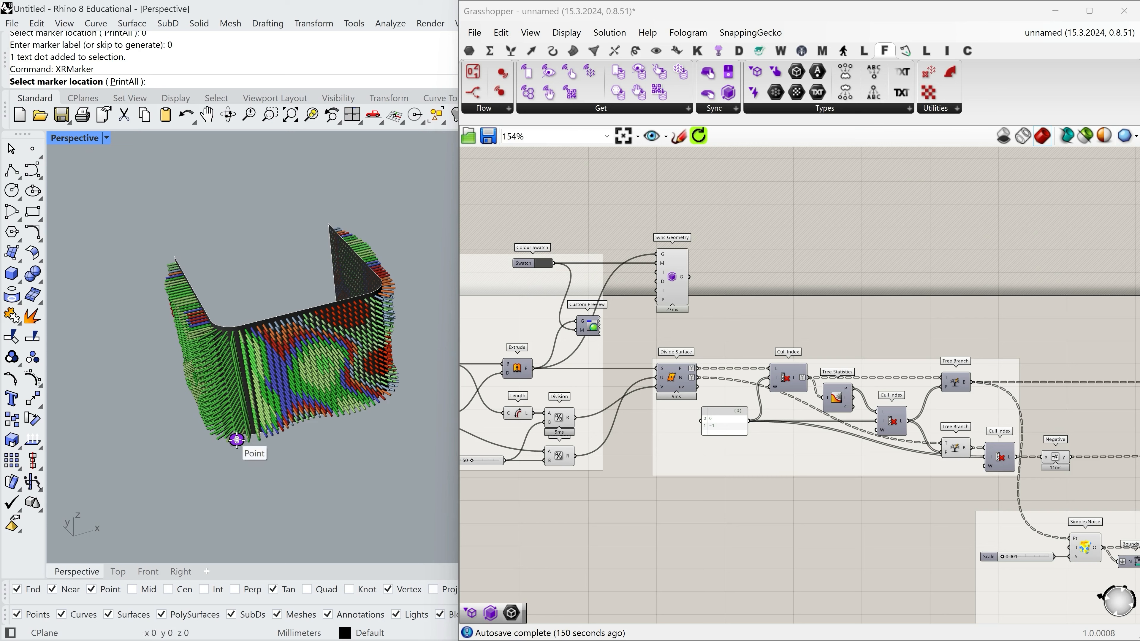
text(1)
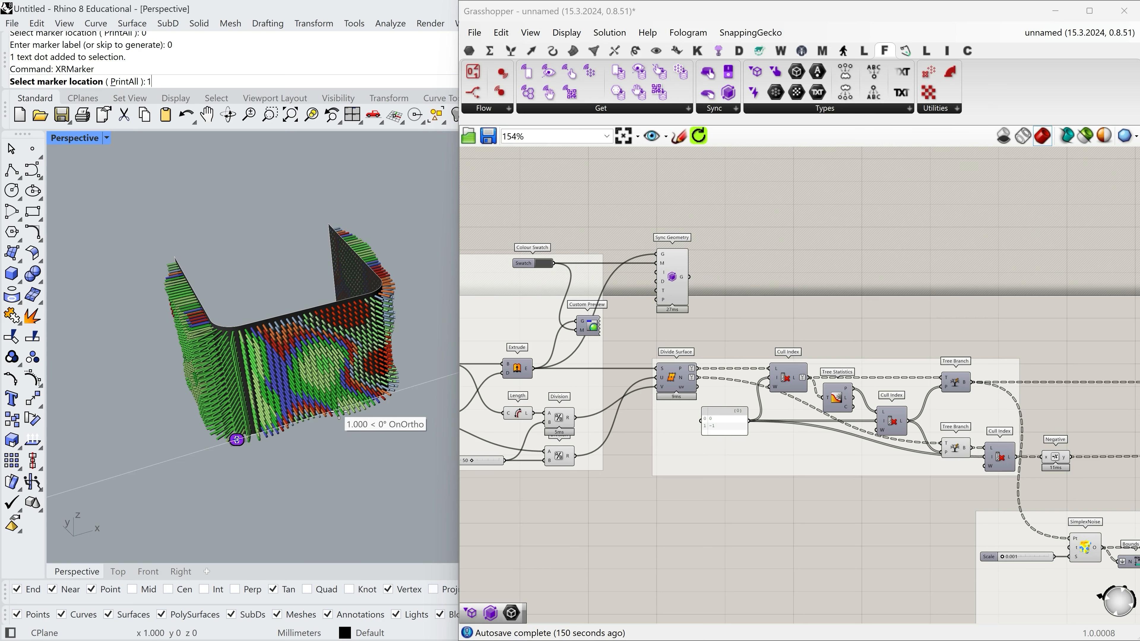
text(500)
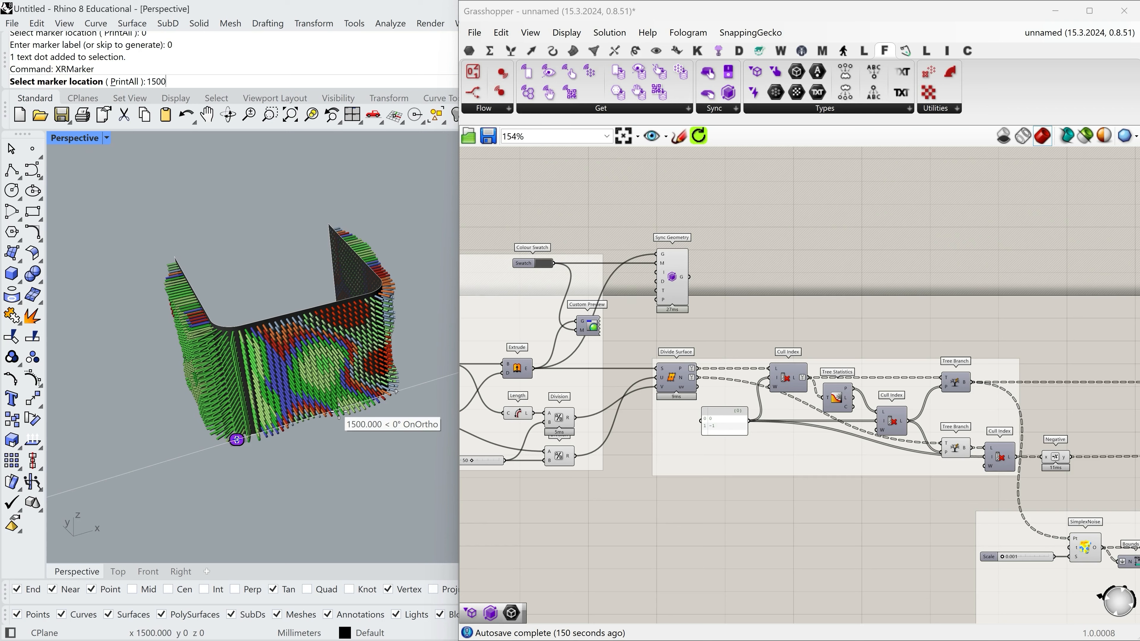
key(Return)
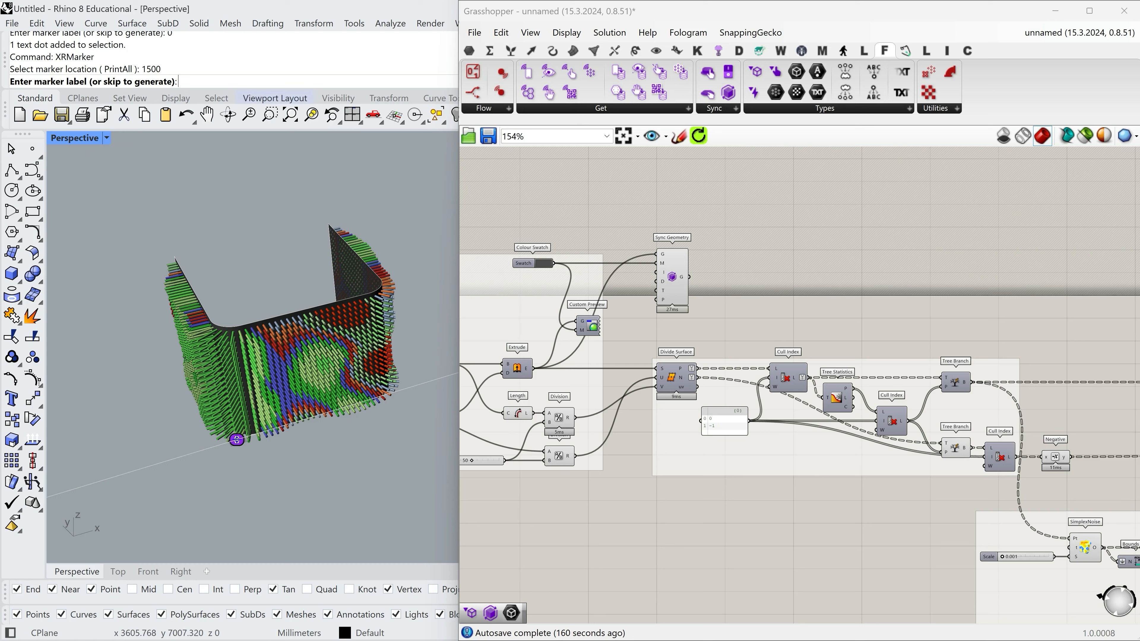
key(Return)
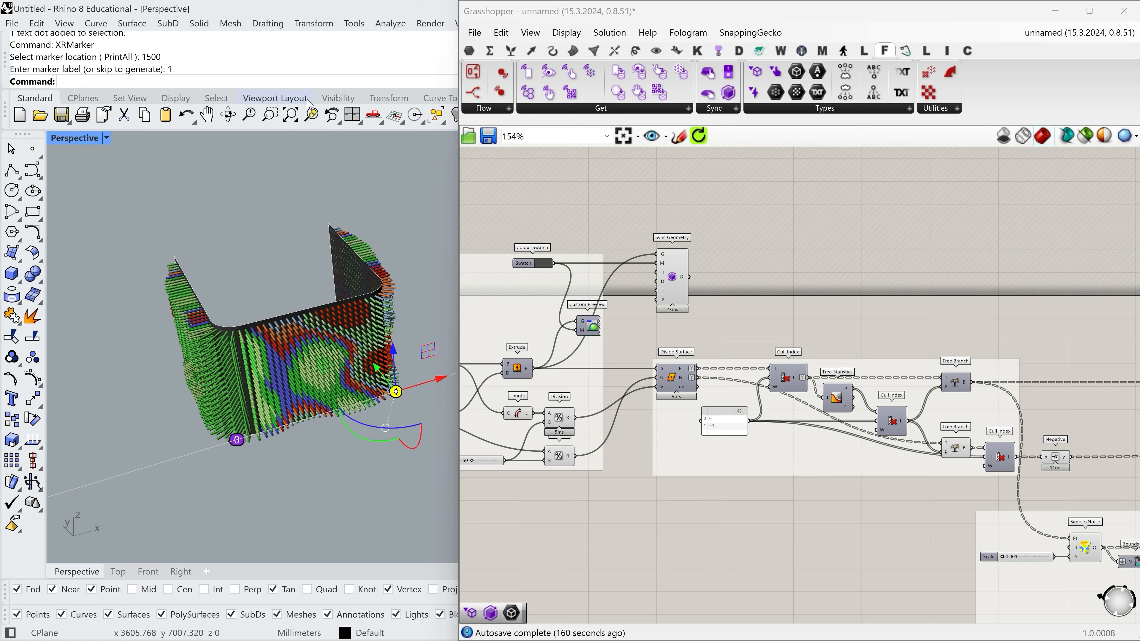
Deselect marker 1 and run XRMarker with the PrintAll option to open both markers on the Fologram web page for printing.
click(277, 496)
mouse_move(349, 424)
right_down()
mouse_move(348, 444)
mouse_move(346, 397)
mouse_move(360, 366)
mouse_move(169, 431)
mouse_move(172, 381)
mouse_move(153, 349)
mouse_move(165, 332)
mouse_move(305, 346)
mouse_move(286, 465)
mouse_move(301, 400)
mouse_move(295, 426)
mouse_move(313, 418)
right_up()
right_drag(392, 425, 389, 381)
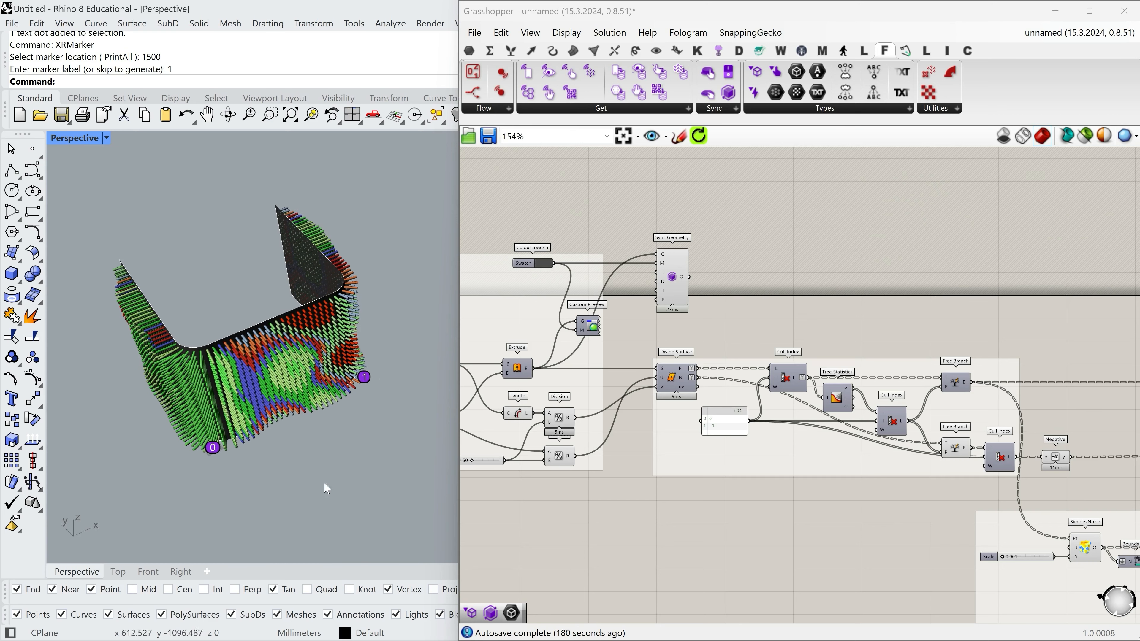
right_drag(272, 398, 267, 318)
drag(84, 378, 283, 519)
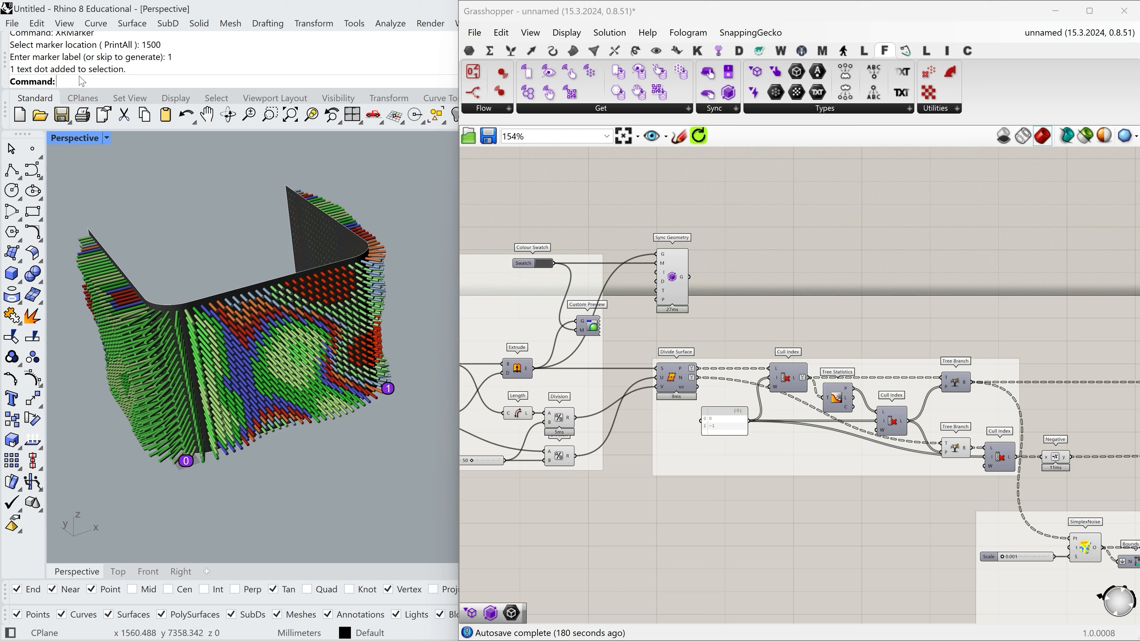
text(XRMarker)
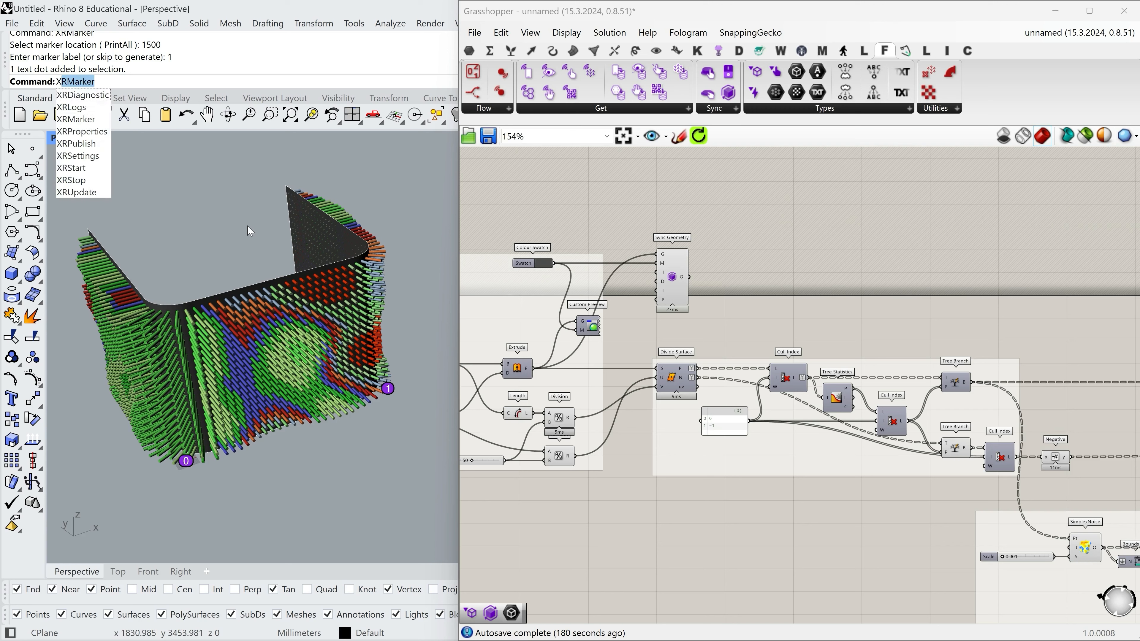
key(Return)
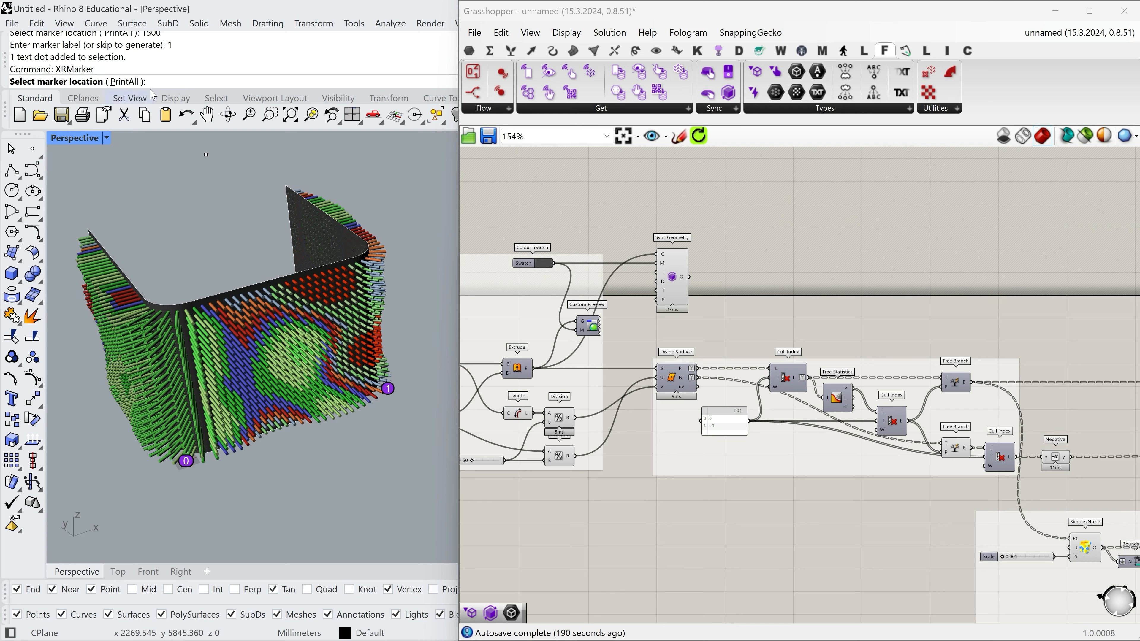
click(129, 84)
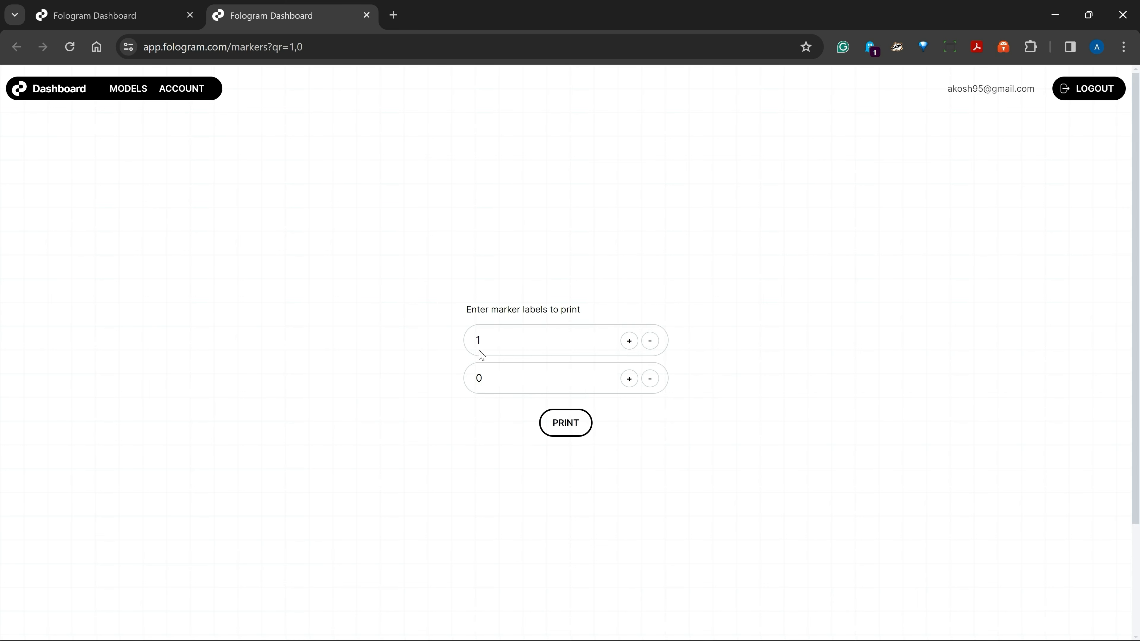
Open the print preview for marker labels 1 and 0 and review the QR code sheets with their positioning instructions.
click(584, 422)
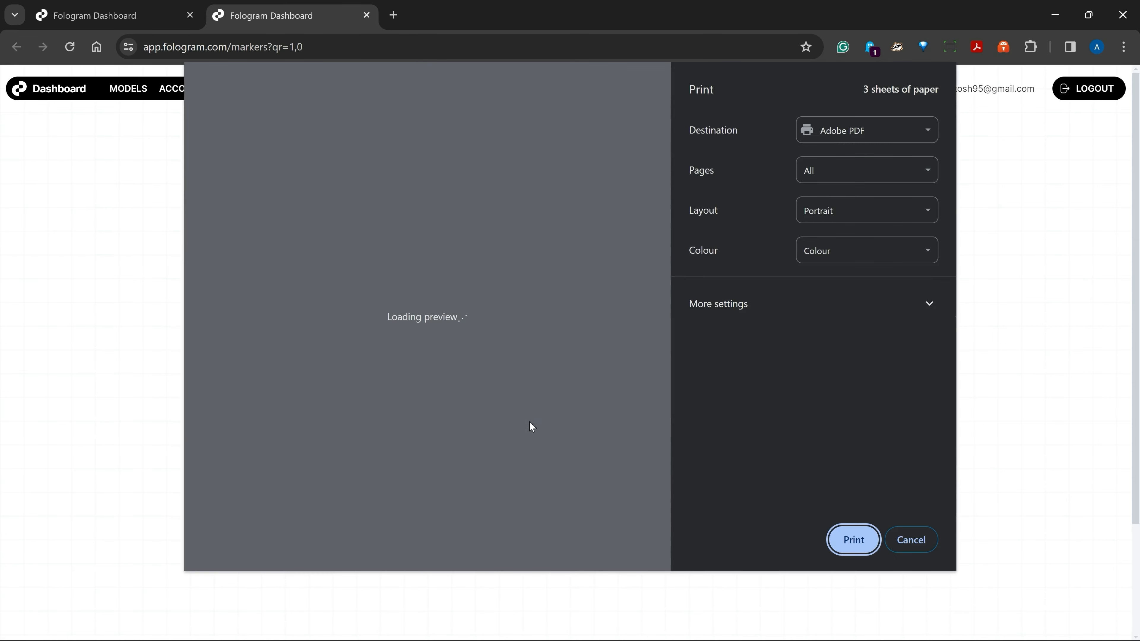
scroll(467, 344, down, 15)
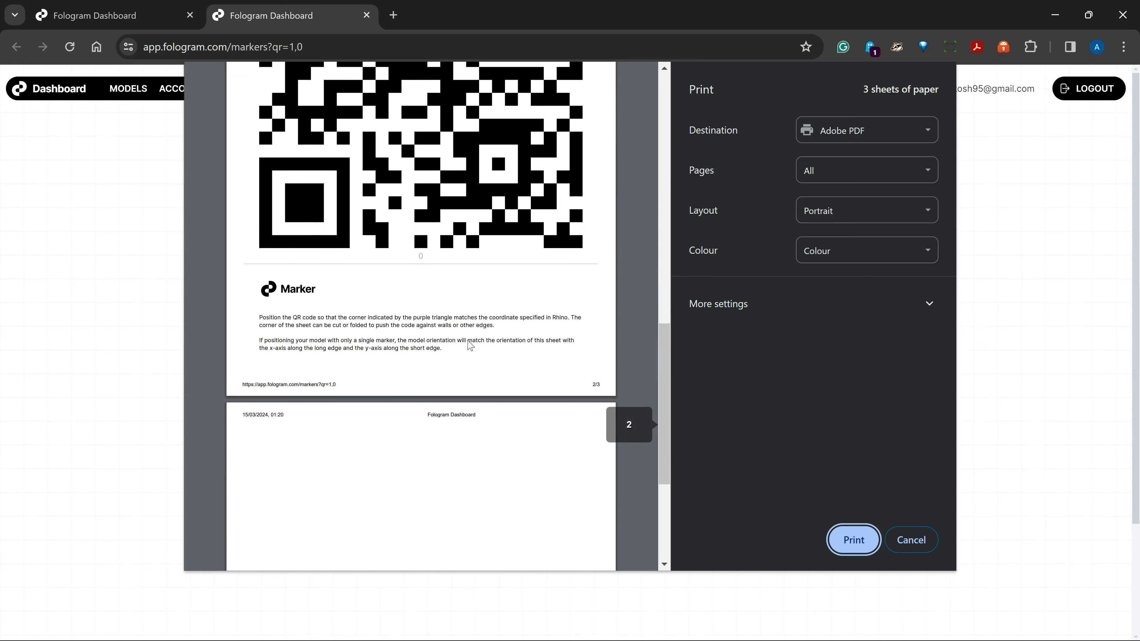
scroll(485, 423, up, 15)
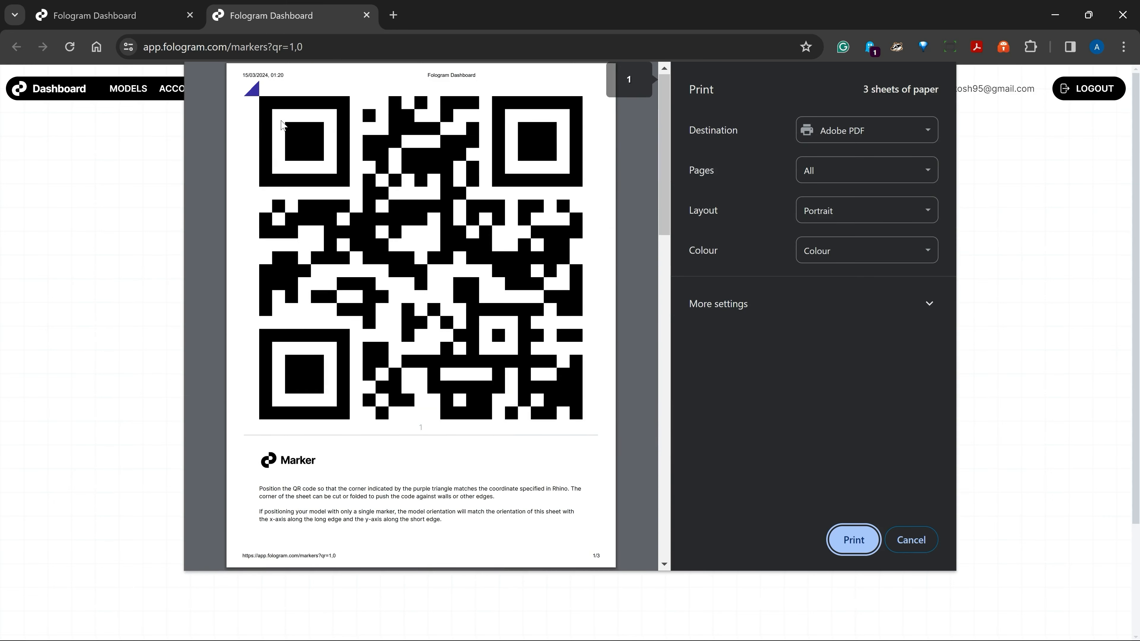
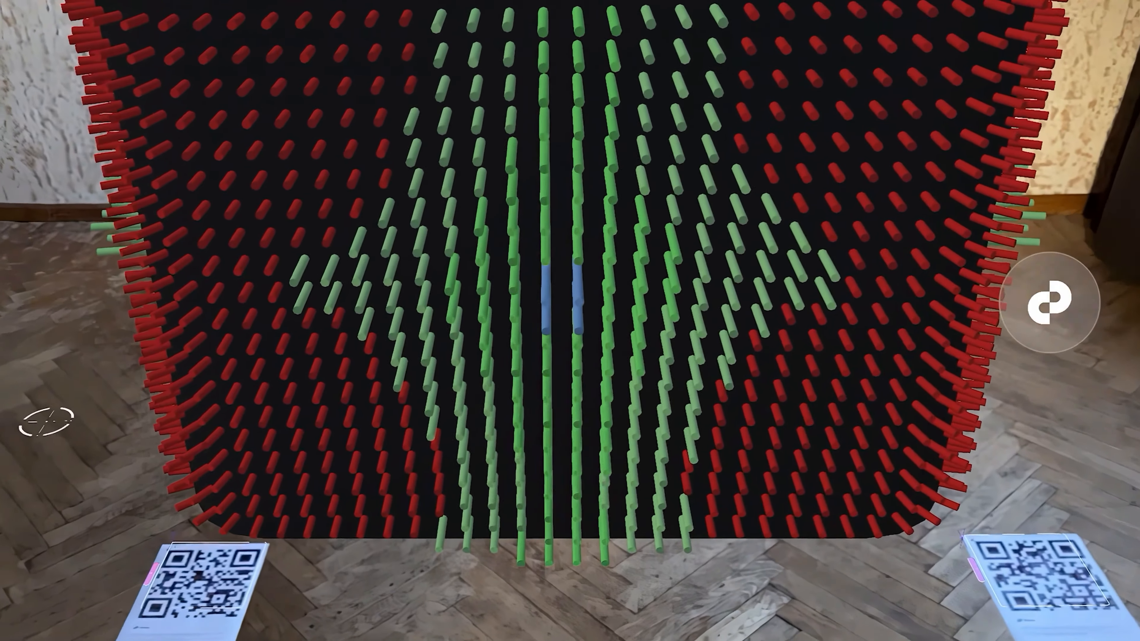
In the Fologram mobile view, set the Len count parameter to 10 and dismiss the parameter controls.
click(1050, 302)
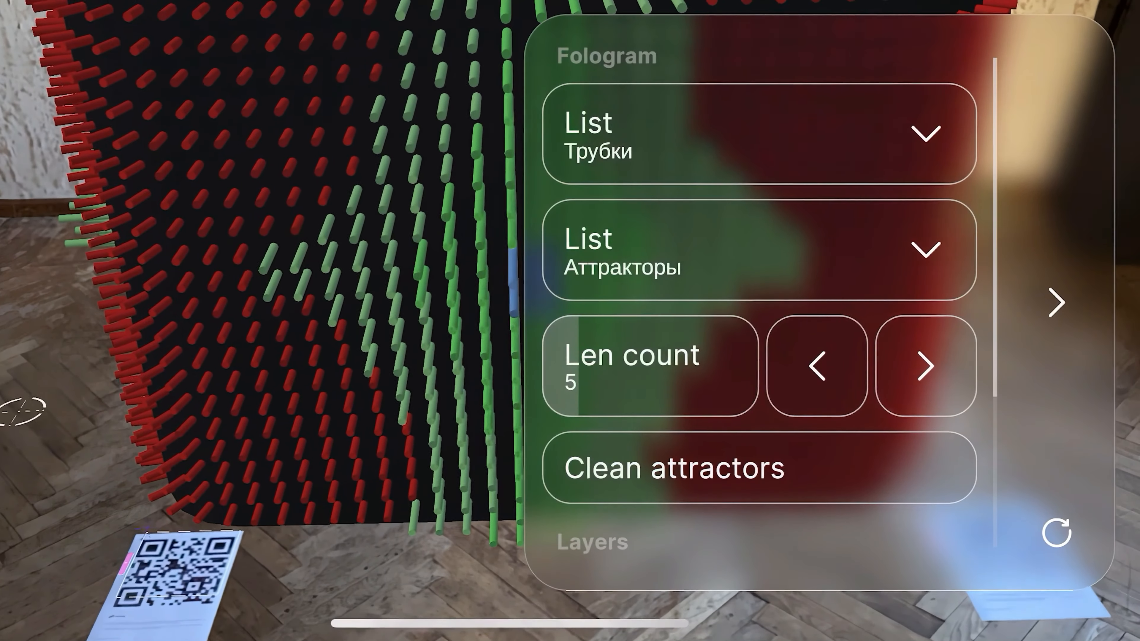
click(926, 367)
click(926, 366)
click(926, 366)
click(926, 366)
click(927, 366)
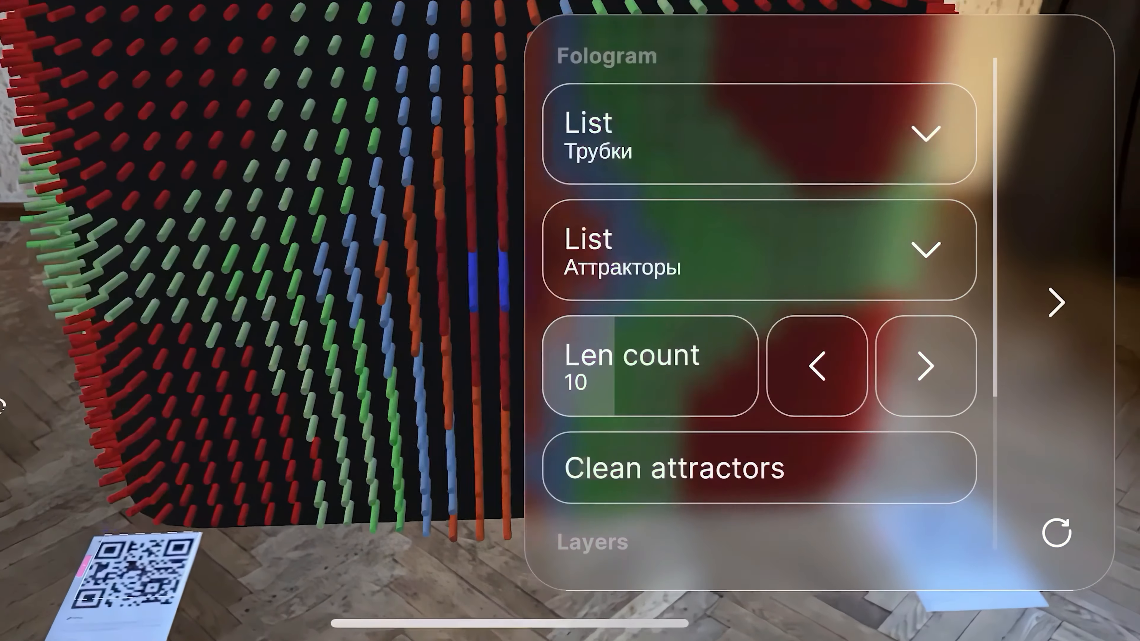
click(1057, 302)
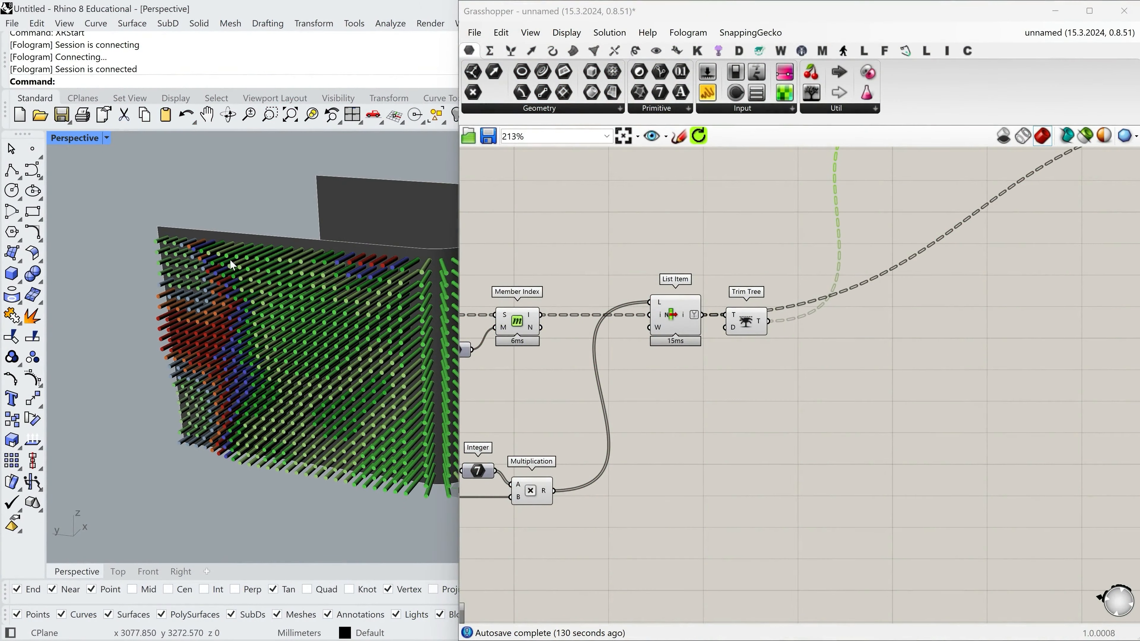
Switch to Rhino and Grasshopper and review the coloured pipe wall and the definition from Mesh Pipe through Custom Preview.
scroll(235, 267, down, 5)
right_drag(234, 334, 204, 352)
scroll(322, 272, up, 6)
scroll(667, 410, down, 6)
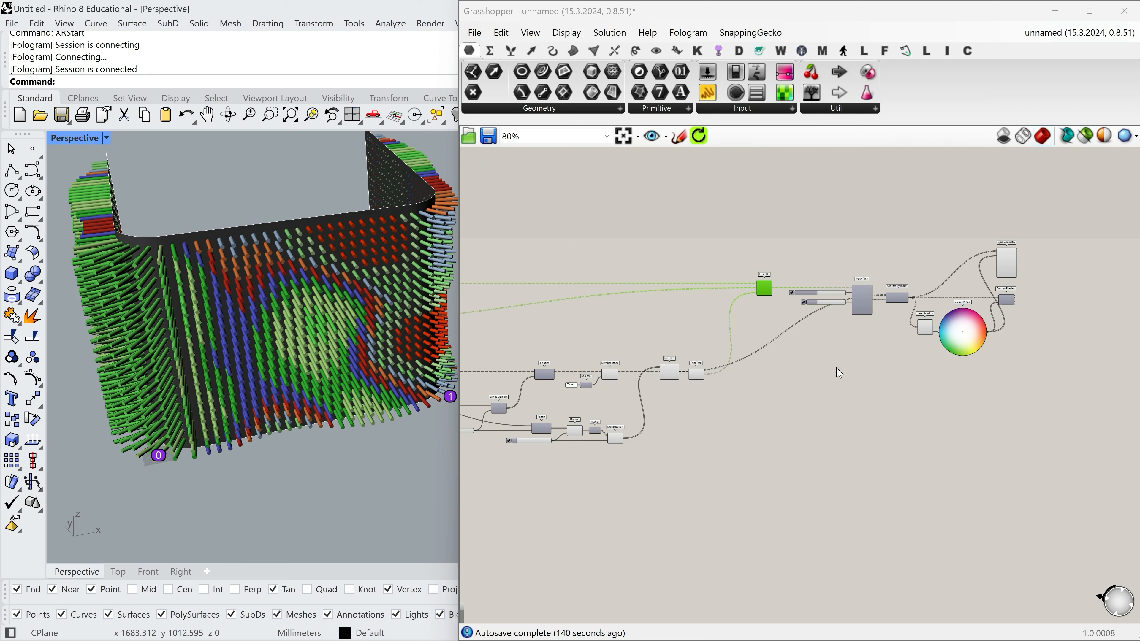
scroll(827, 357, up, 6)
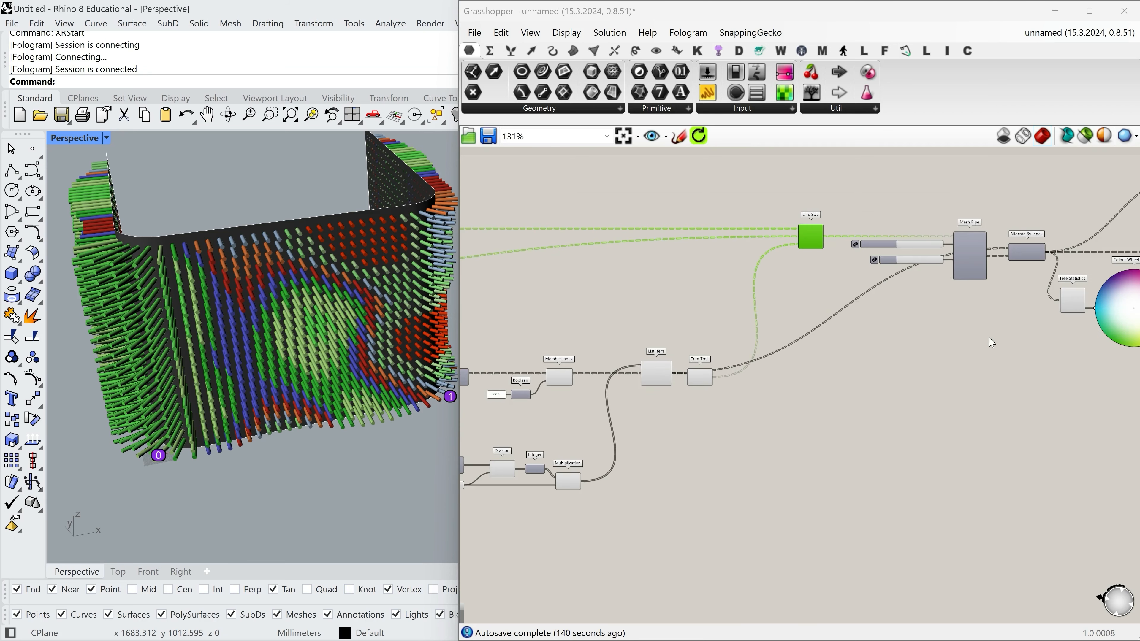
right_drag(1020, 373, 812, 400)
click(796, 358)
click(838, 450)
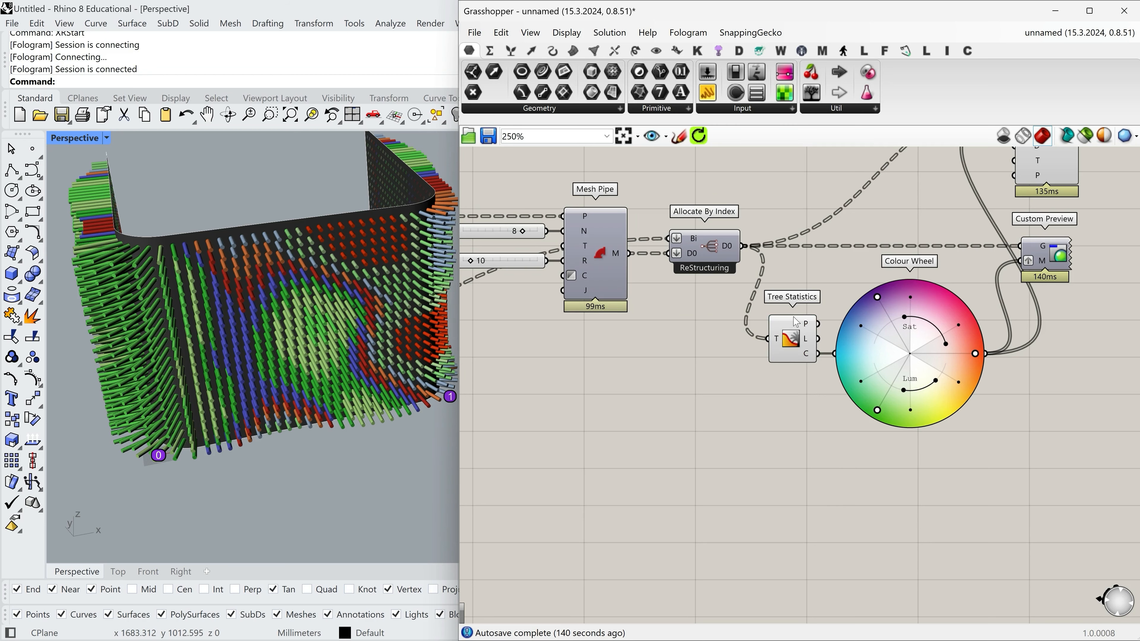
right_drag(859, 404, 827, 460)
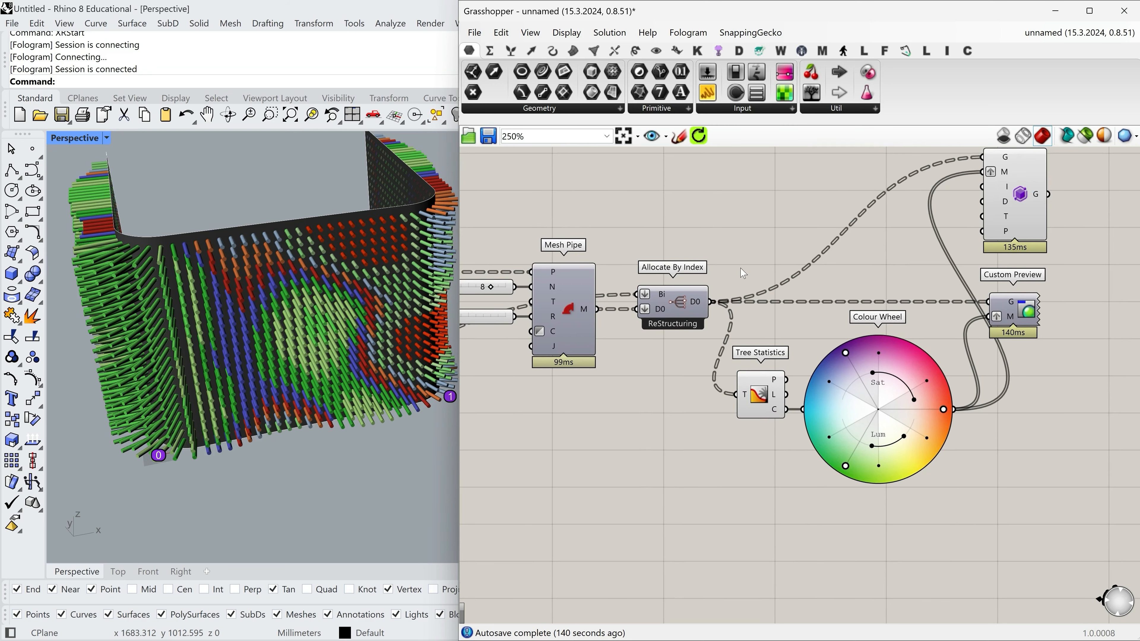
right_drag(802, 542, 791, 509)
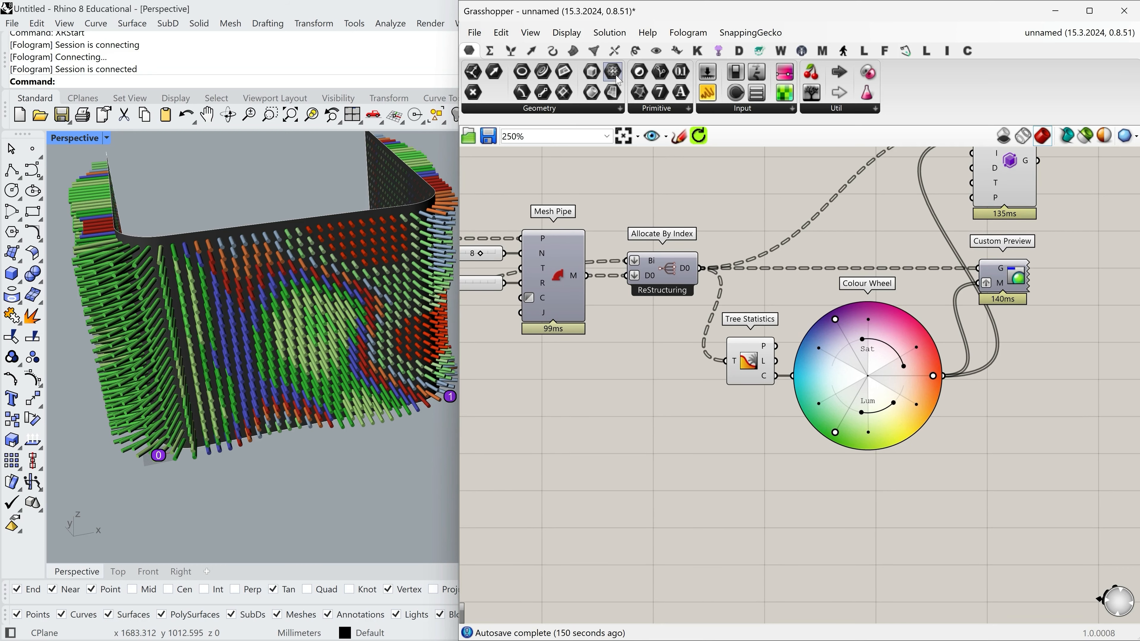
Add a Char Sequence component below the Colour Wheel and connect the Tree Statistics C output to its C input.
click(553, 51)
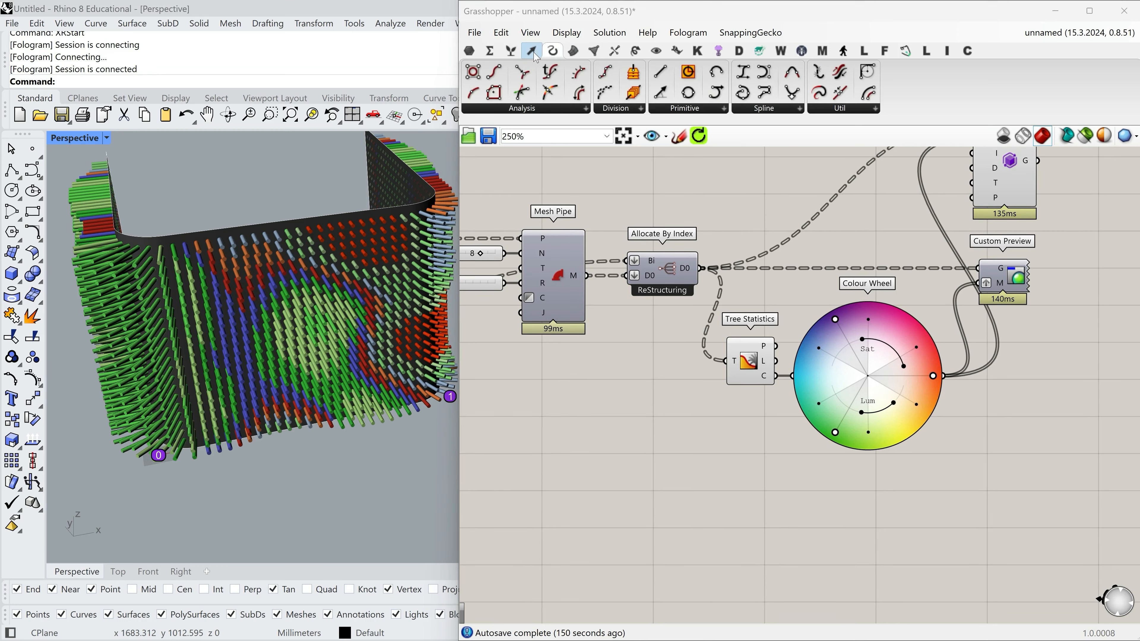
click(511, 51)
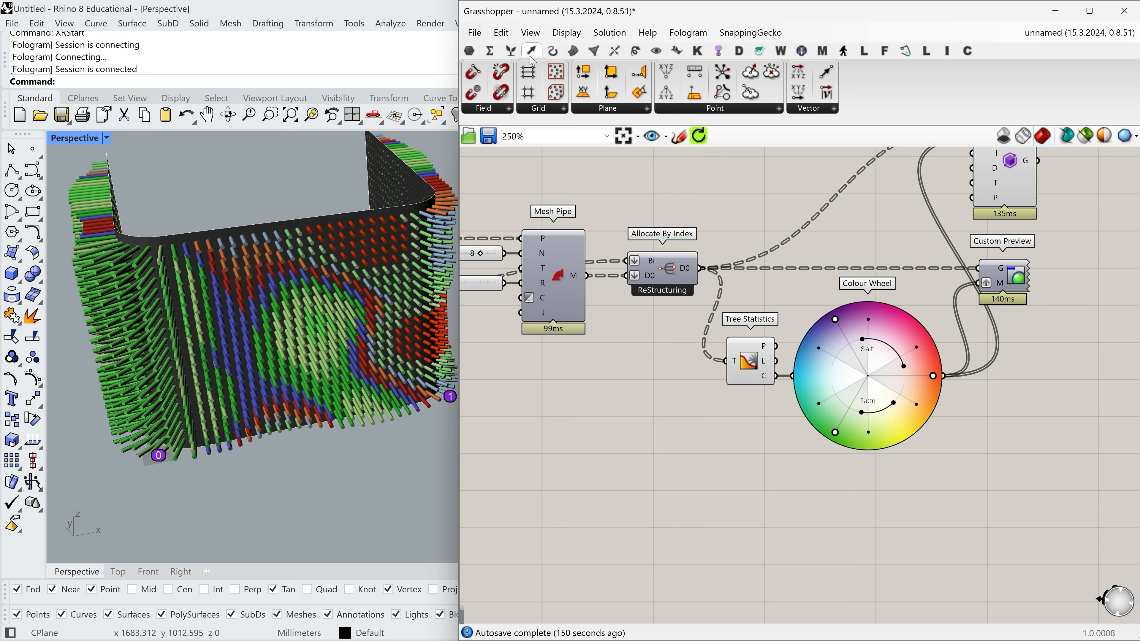
click(916, 109)
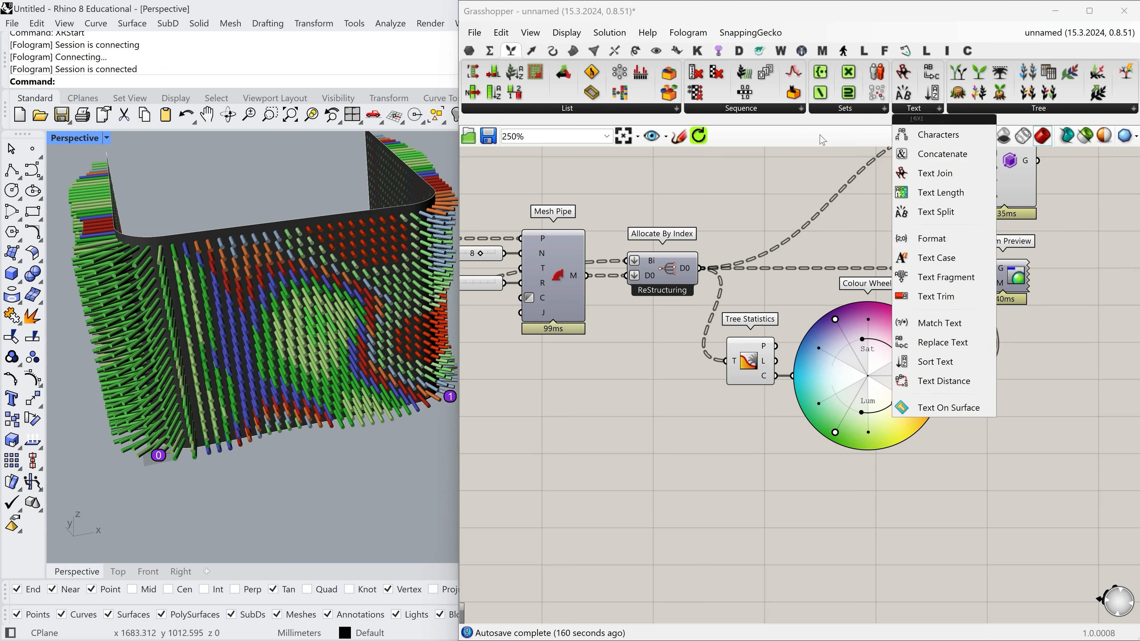
click(758, 112)
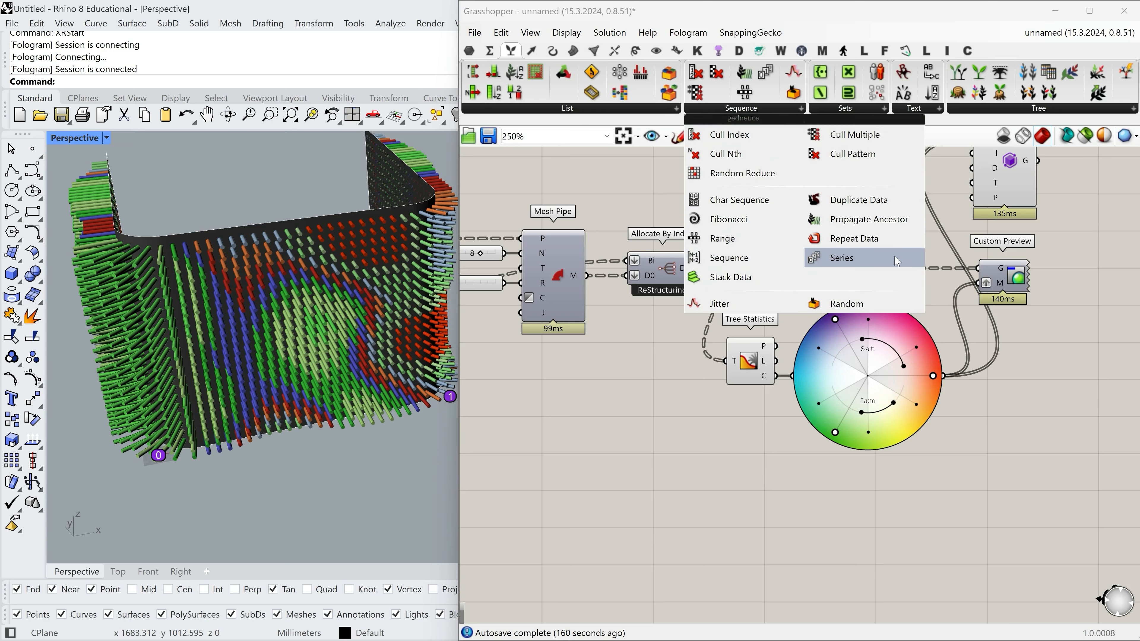
click(740, 196)
click(886, 551)
right_drag(967, 446, 975, 391)
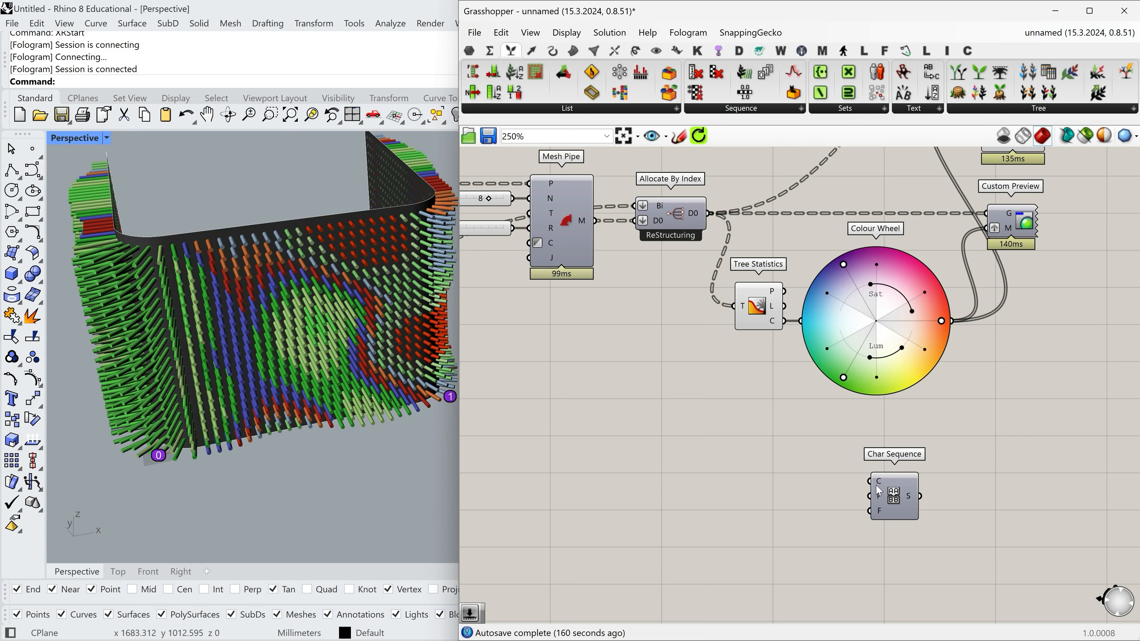
drag(871, 481, 783, 321)
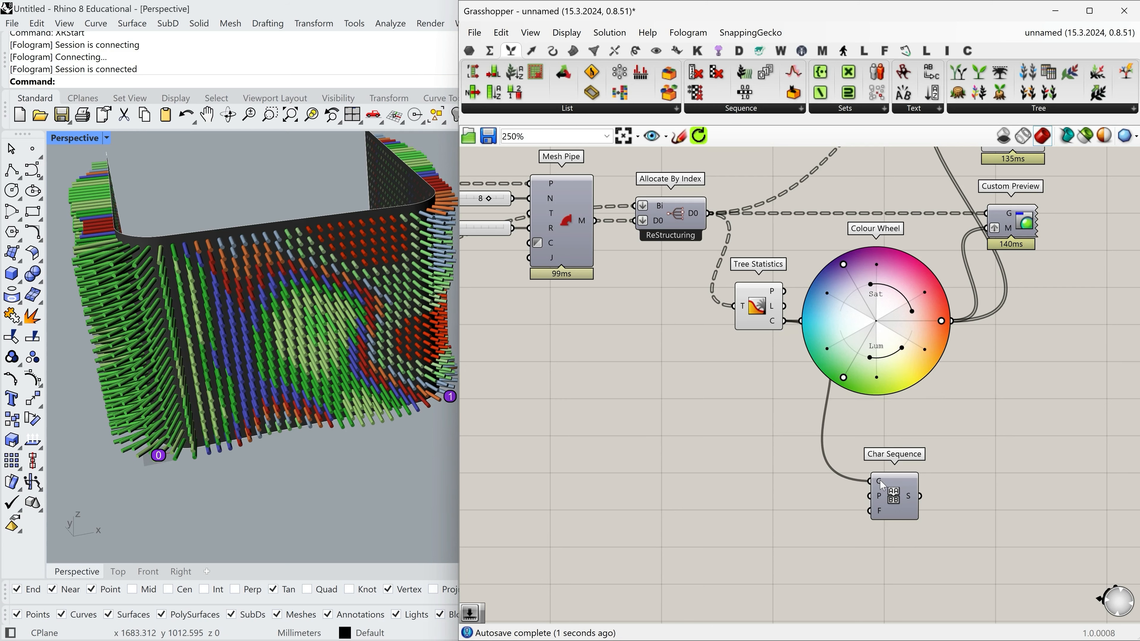
click(891, 498)
Add a List Item component beside Char Sequence and connect the Char Sequence S output to its L input.
scroll(936, 450, down, 2)
scroll(934, 445, up, 1)
right_drag(922, 440, 1055, 347)
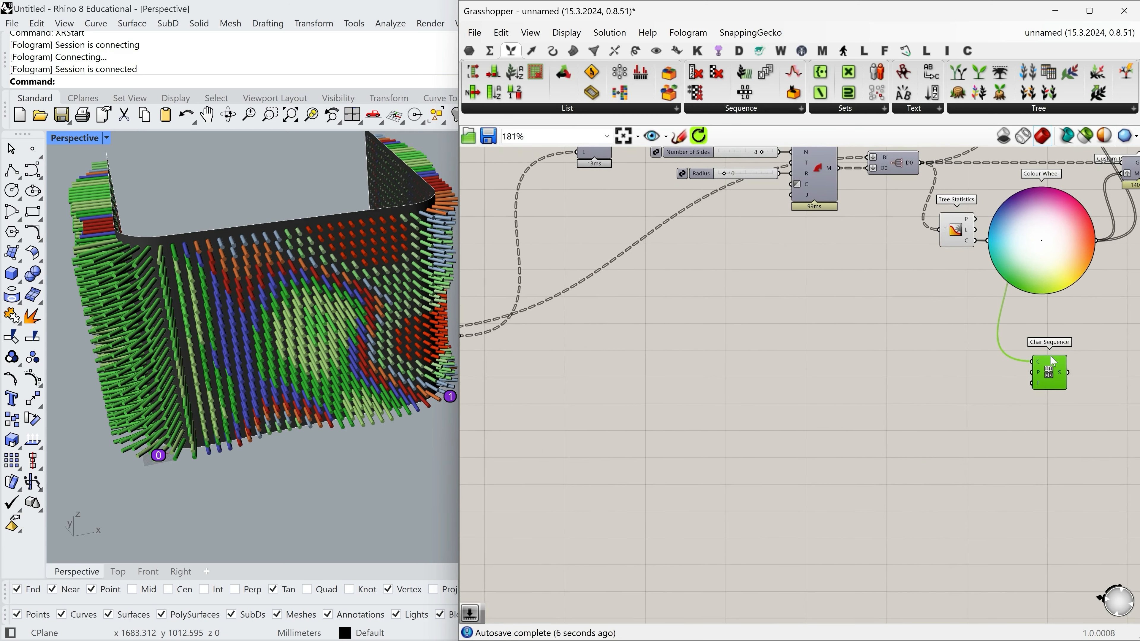
scroll(1044, 361, down, 2)
drag(1046, 373, 981, 396)
scroll(651, 343, up, 2)
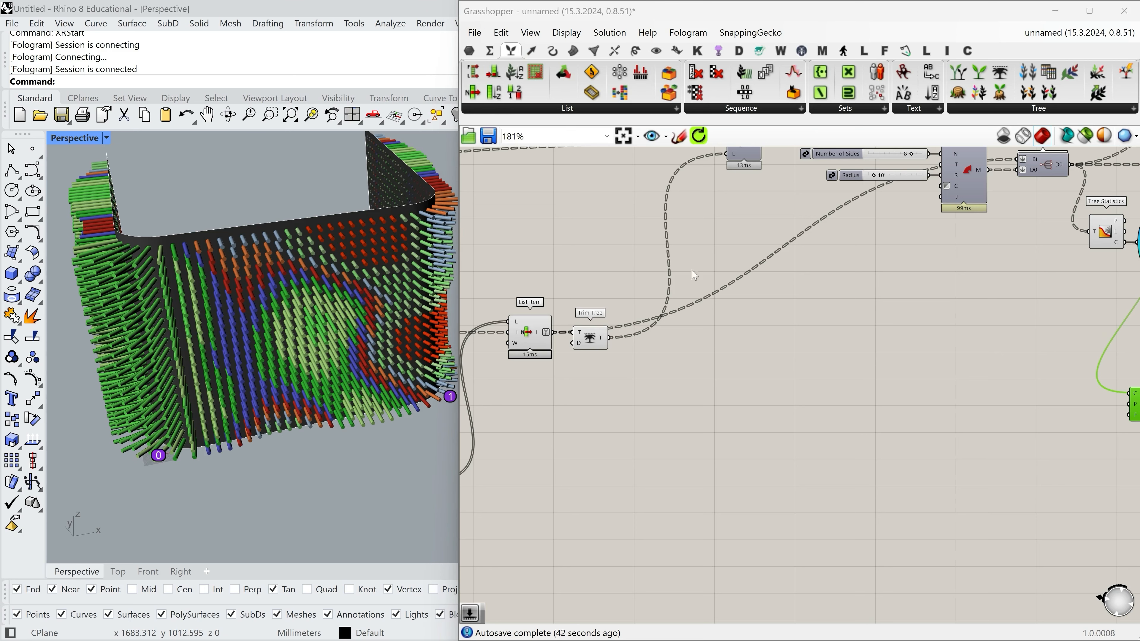
scroll(694, 275, down, 2)
scroll(993, 318, up, 4)
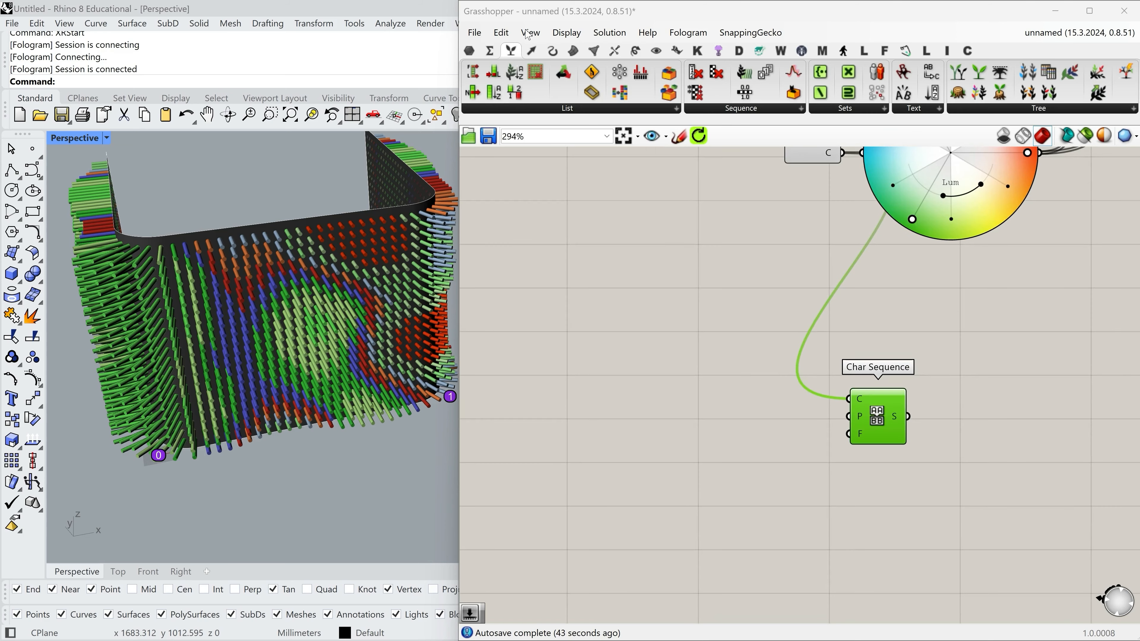
click(474, 93)
click(977, 411)
drag(909, 417, 872, 393)
Connect the upstream group-index data tree to the i input of the new List Item.
drag(947, 413, 748, 375)
scroll(1074, 381, down, 4)
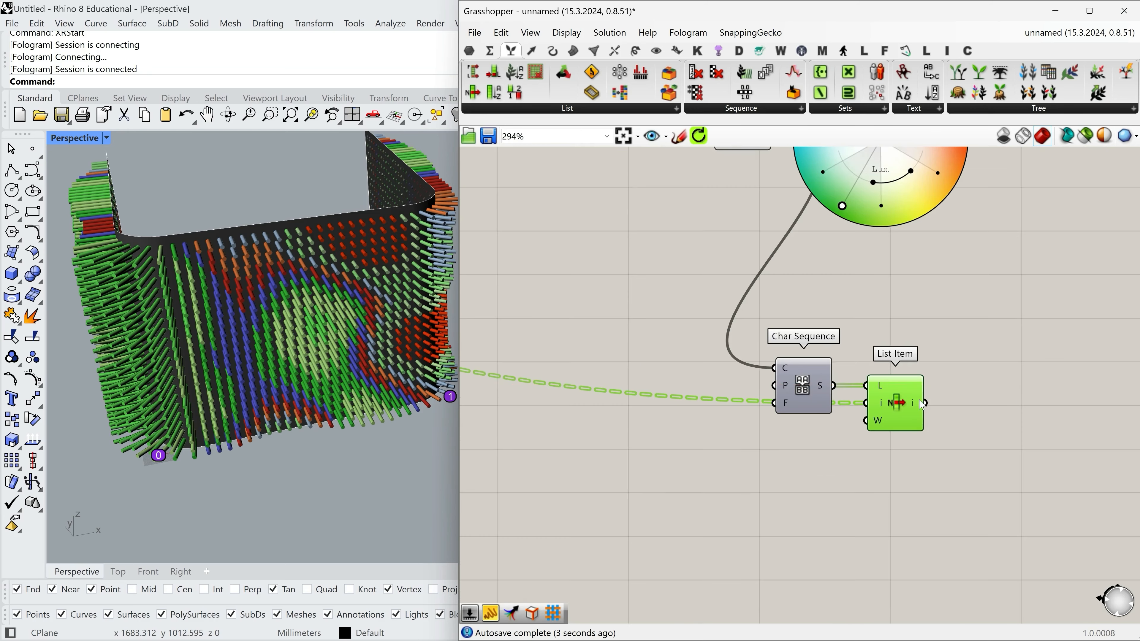
mouse_move(914, 400)
drag(874, 405, 491, 373)
Add a Fologram Construct Text Dot component after List Item and feed the selected characters into its T input.
scroll(1035, 392, down, 6)
scroll(626, 358, up, 3)
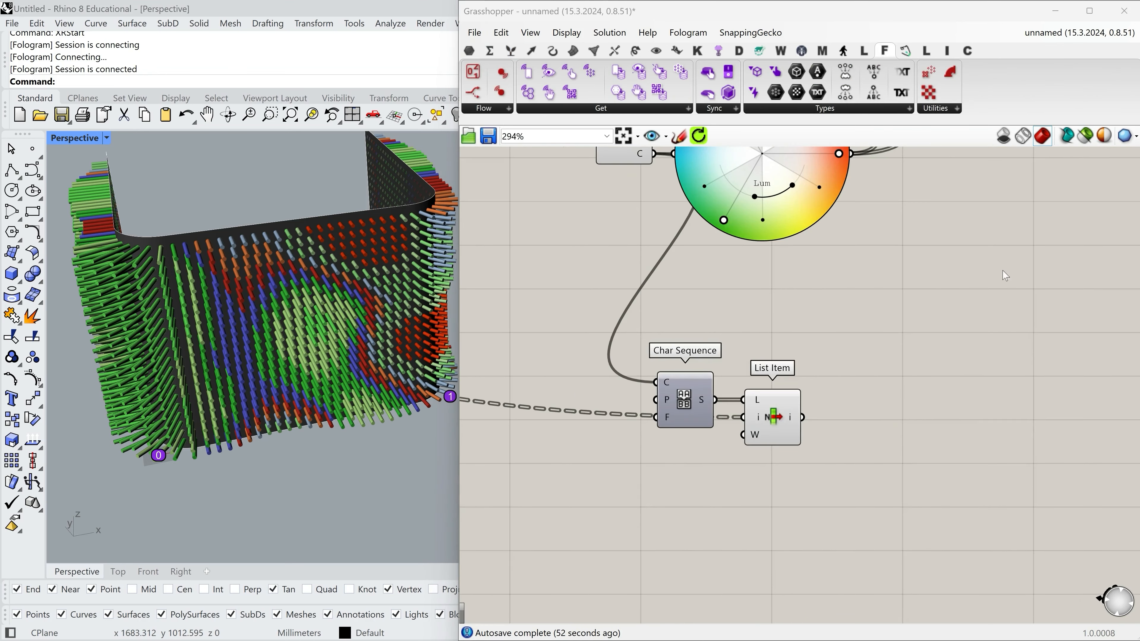
click(853, 113)
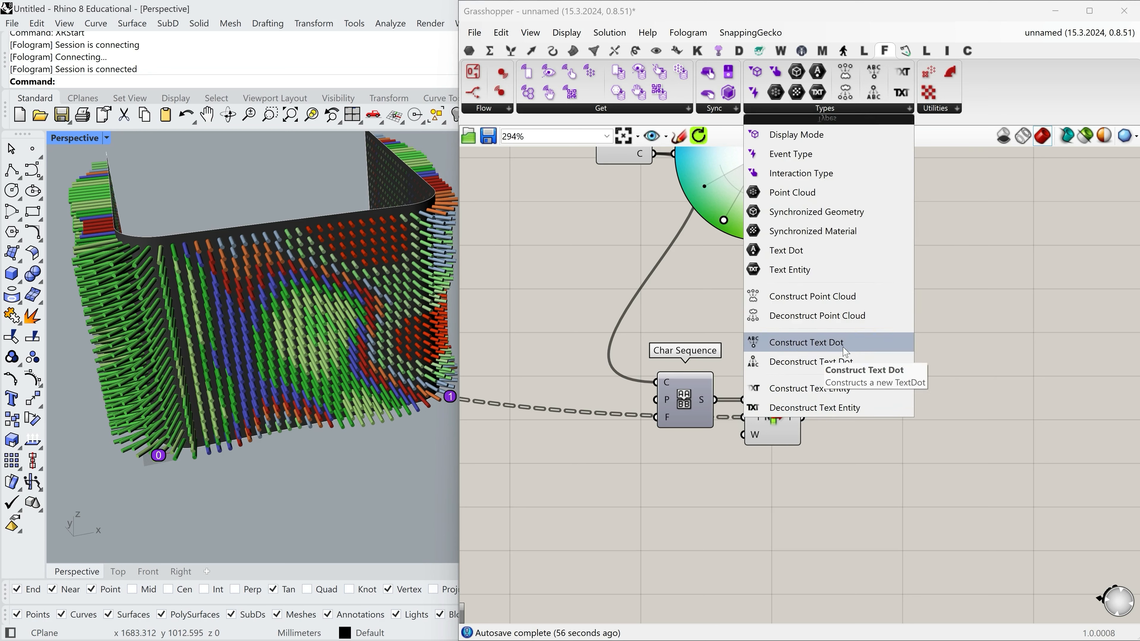
click(806, 343)
click(899, 427)
drag(804, 418, 872, 422)
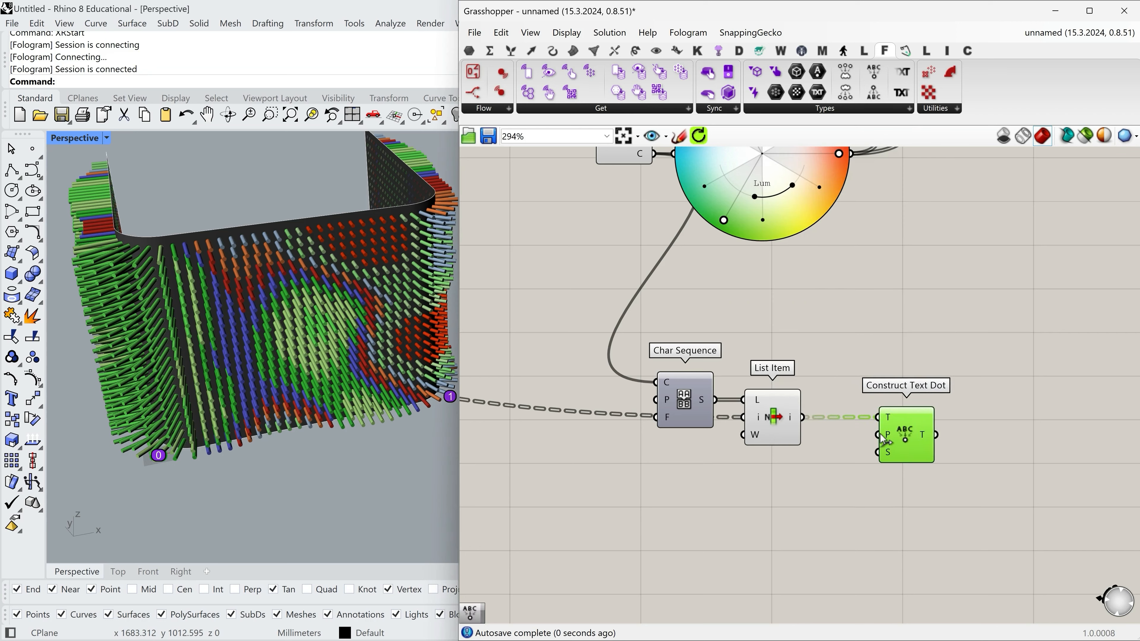
Connect the upper Tree Branch component's B output to the P input of Construct Text Dot.
scroll(976, 440, down, 8)
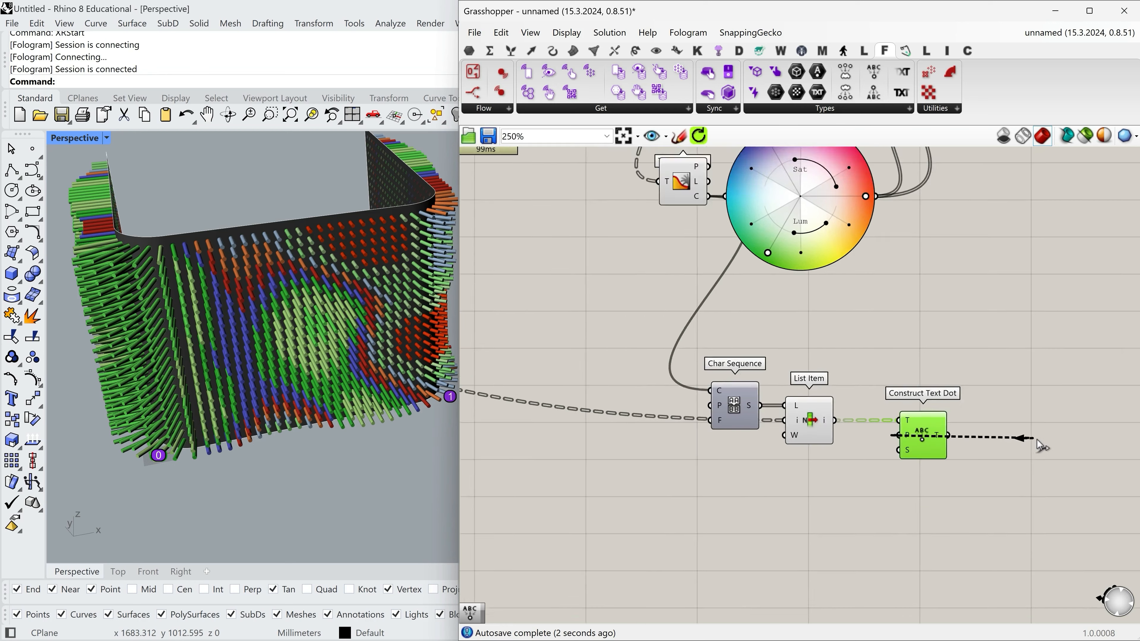
scroll(556, 392, up, 9)
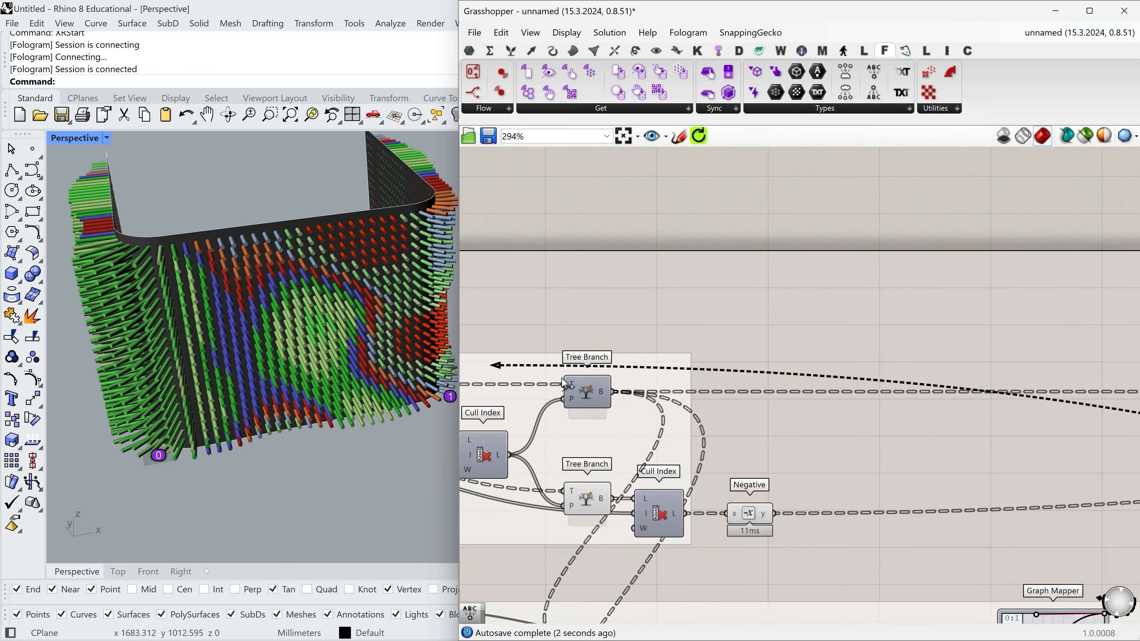
click(642, 408)
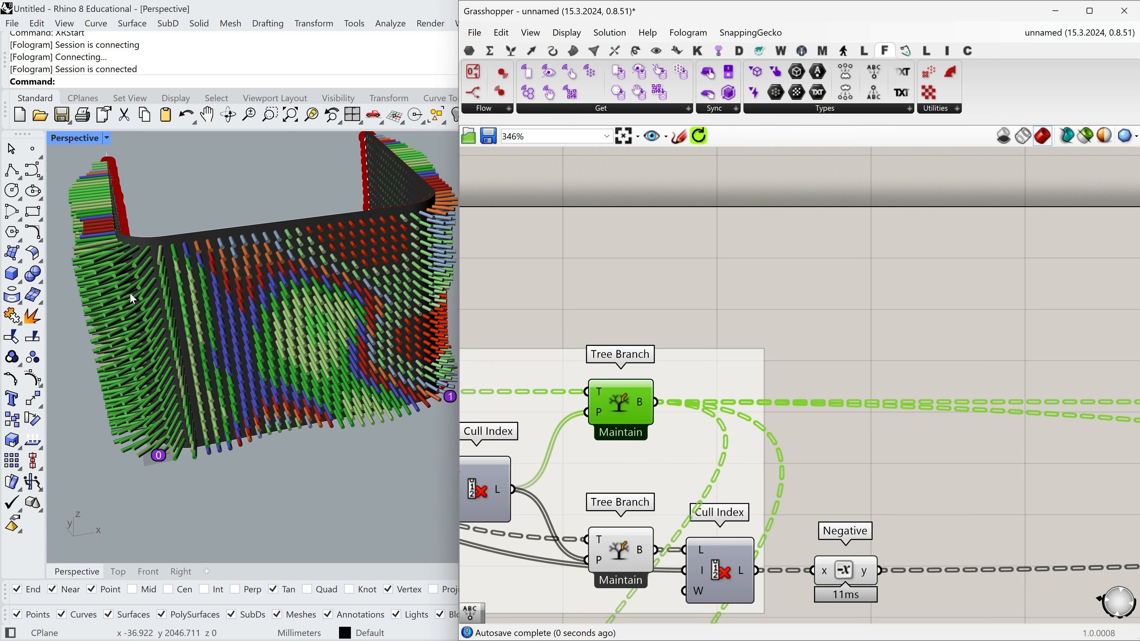
scroll(581, 332, down, 12)
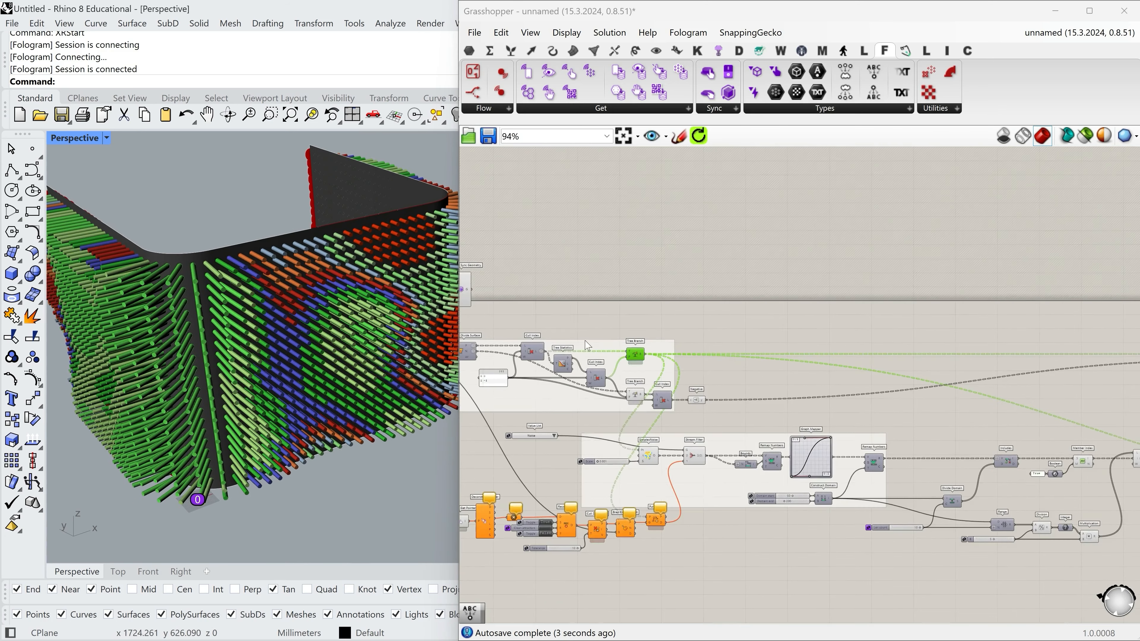
scroll(915, 404, up, 6)
scroll(1011, 434, up, 5)
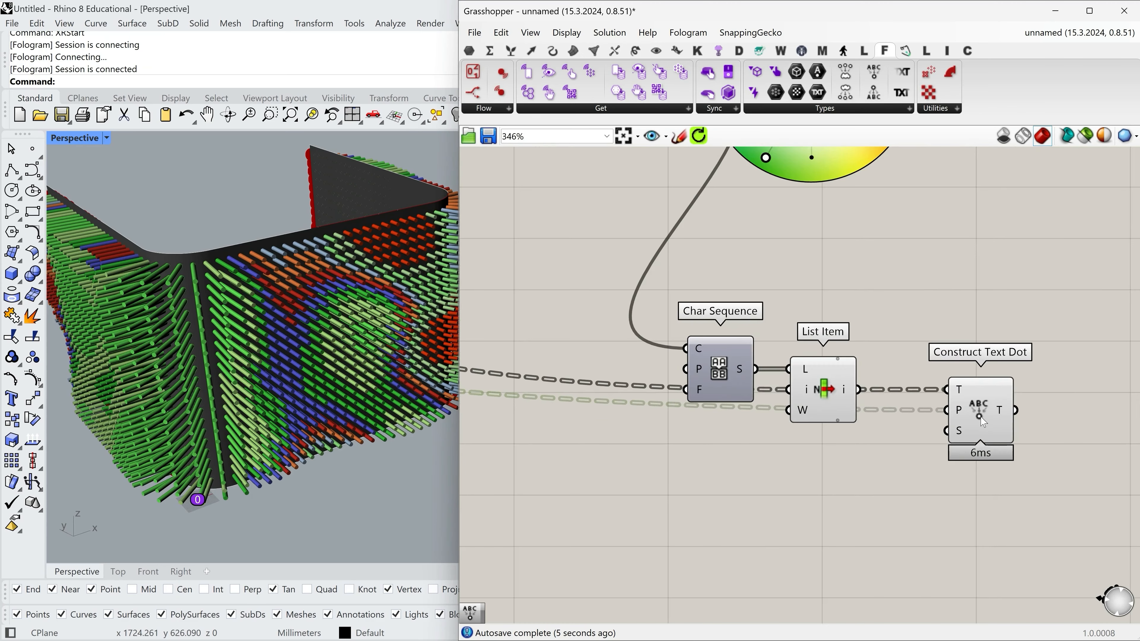
Add a number slider set to 20 and connect it to the S input of Construct Text Dot as the Size.
click(1010, 419)
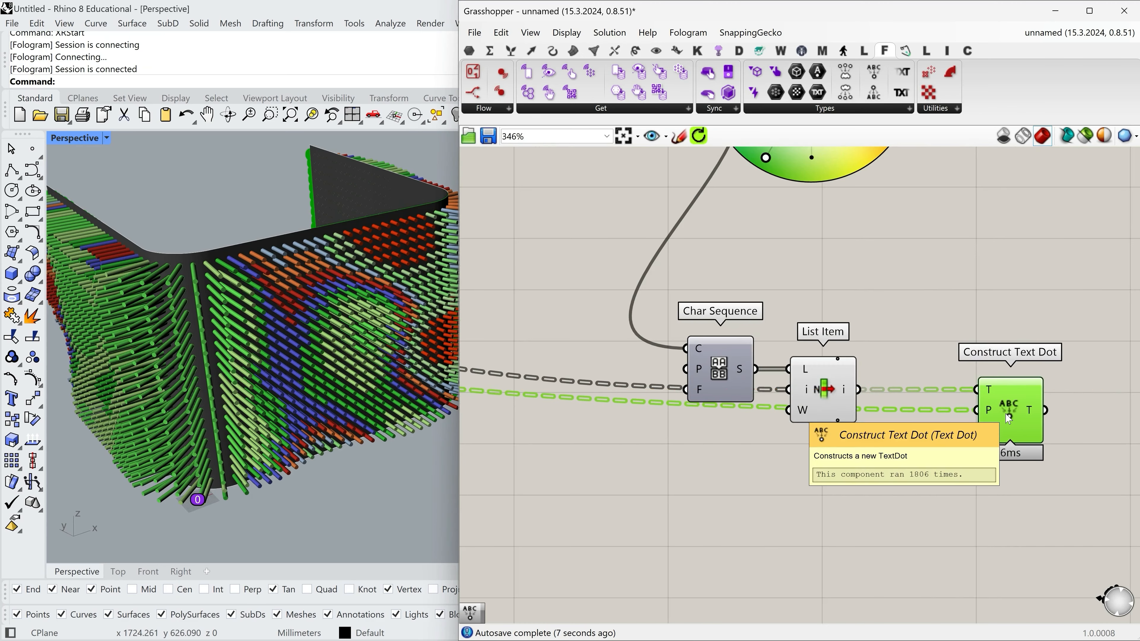
click(983, 431)
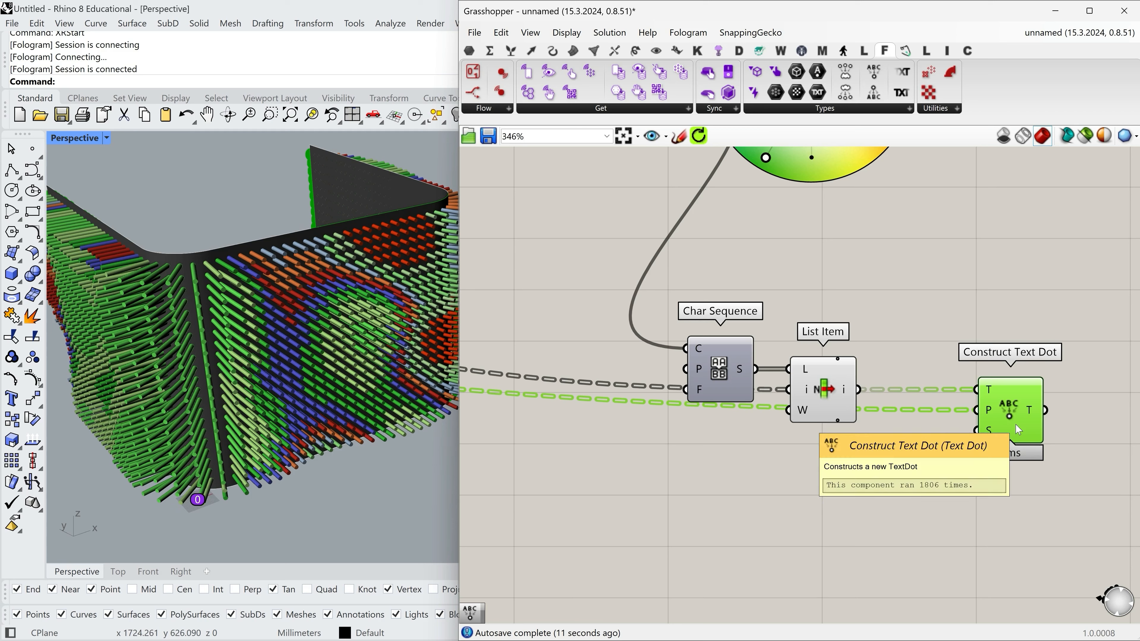
double_click(868, 457)
text(20)
key(Return)
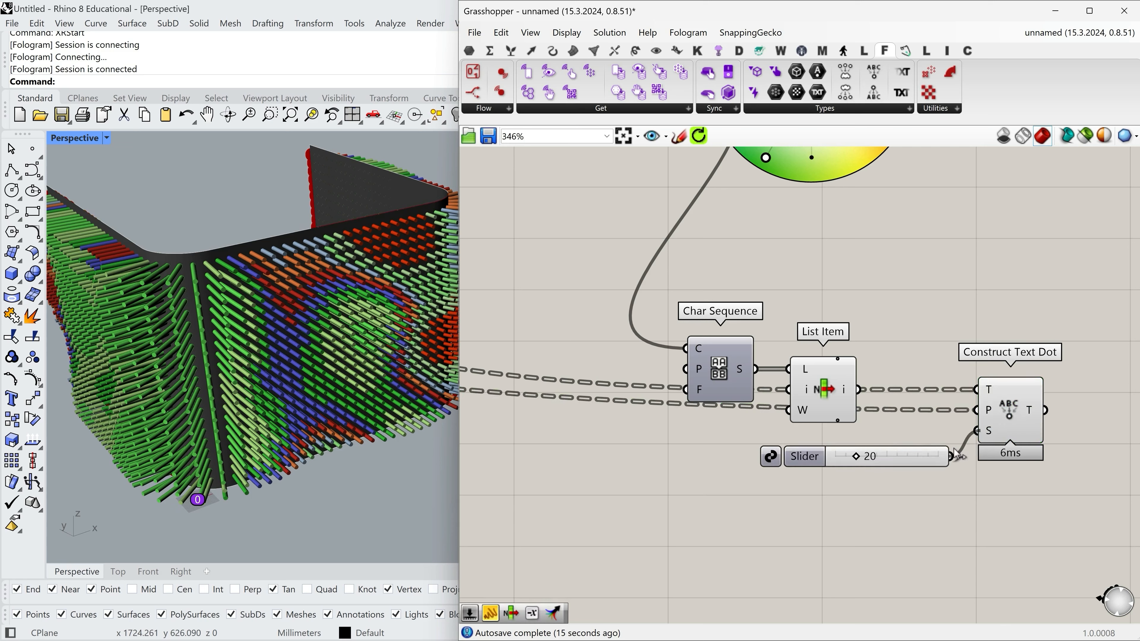
drag(889, 459, 882, 446)
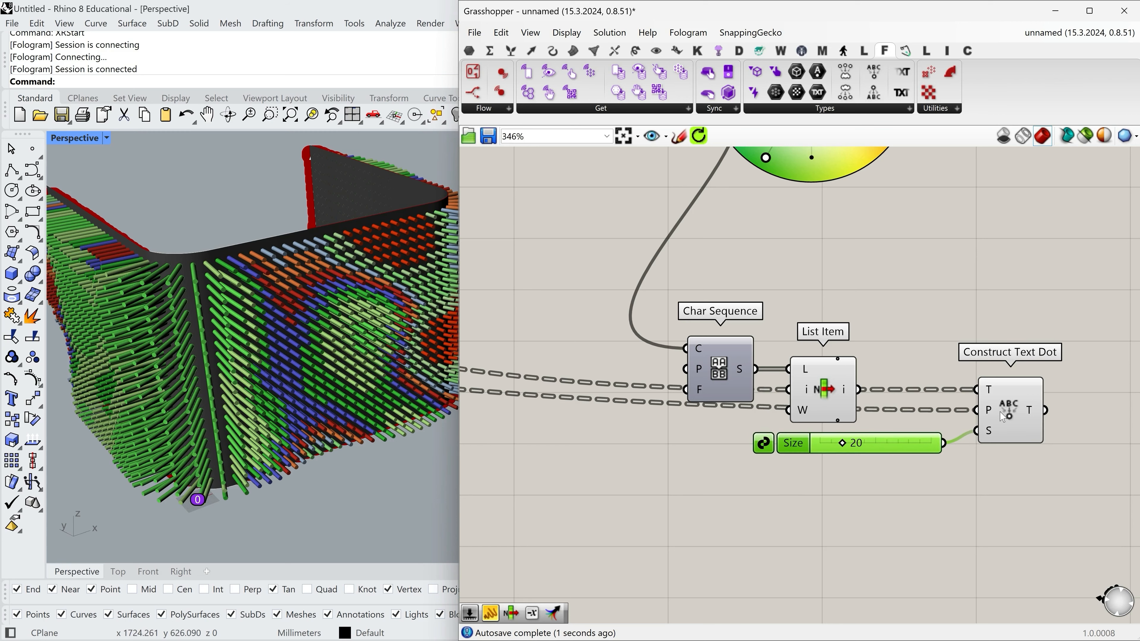
click(1008, 424)
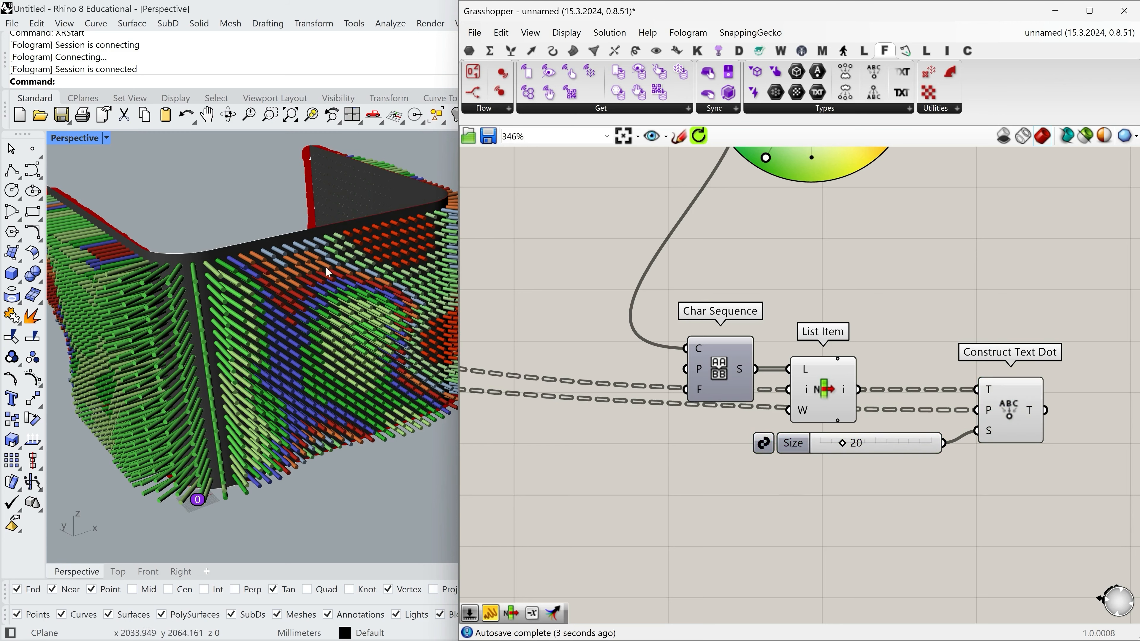
Turn off the new List Item's preview and reposition the Size slider beneath it.
scroll(342, 220, up, 5)
right_drag(342, 220, 307, 259)
right_drag(320, 255, 404, 238)
scroll(826, 382, down, 3)
right_click(824, 378)
click(845, 406)
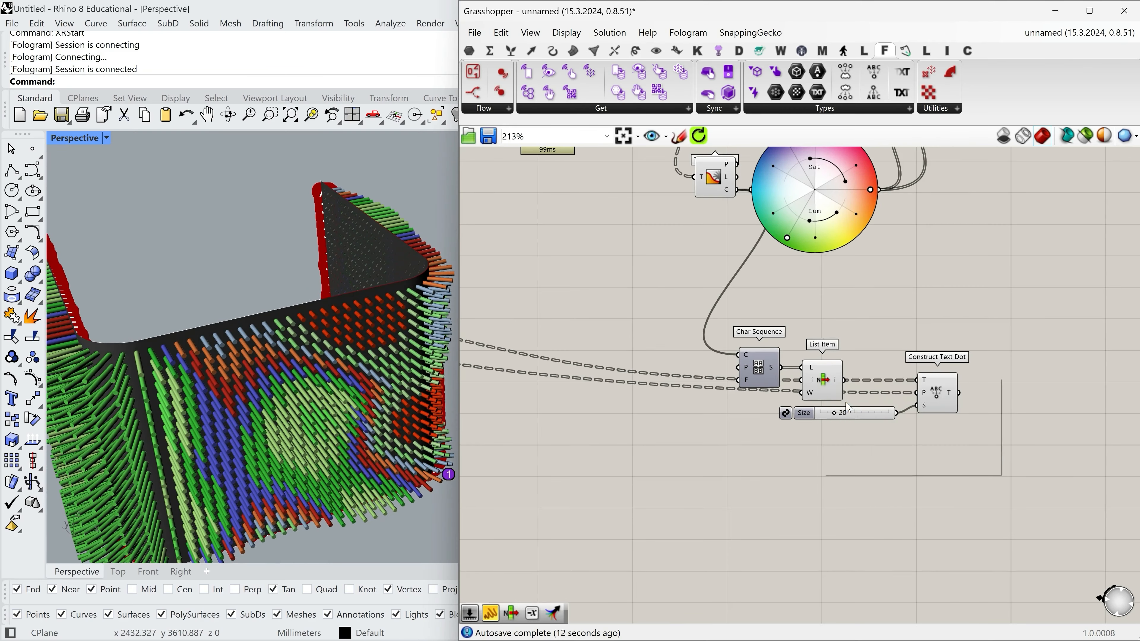
click(946, 403)
drag(869, 413, 826, 419)
right_drag(311, 346, 831, 175)
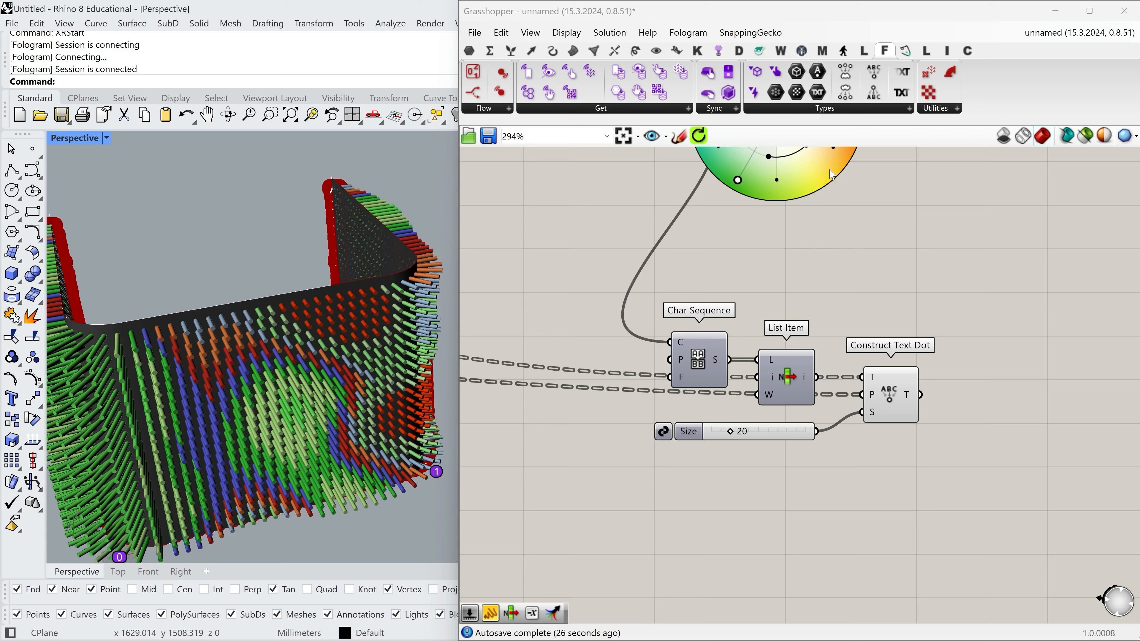
Add a Fologram Text Dot parameter and connect the Construct Text Dot output to it.
click(832, 112)
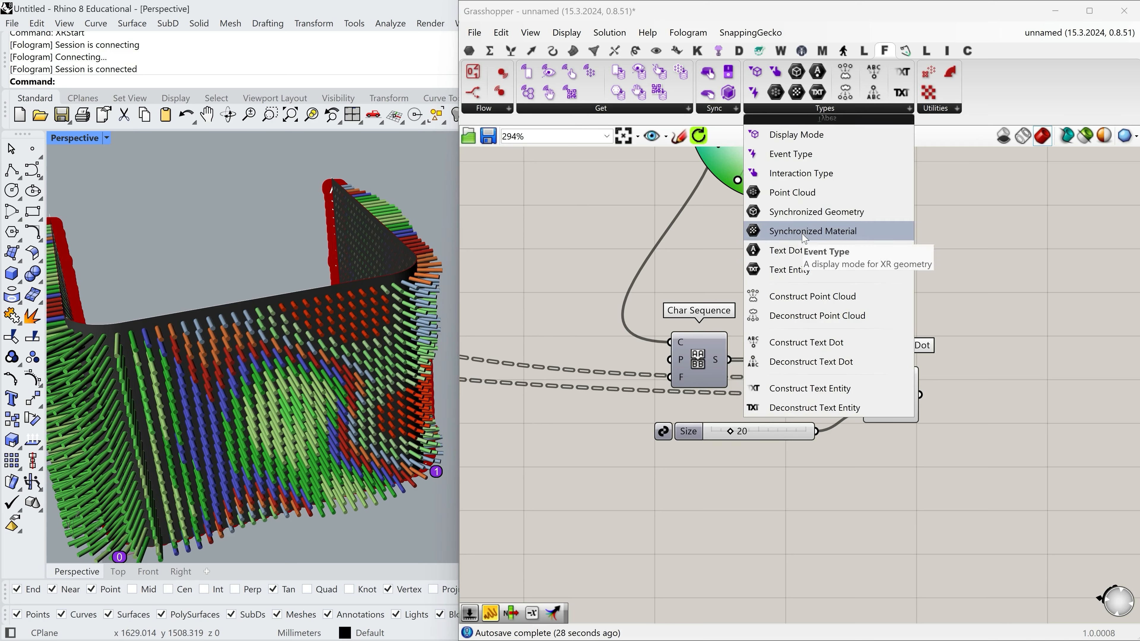
click(786, 250)
click(982, 395)
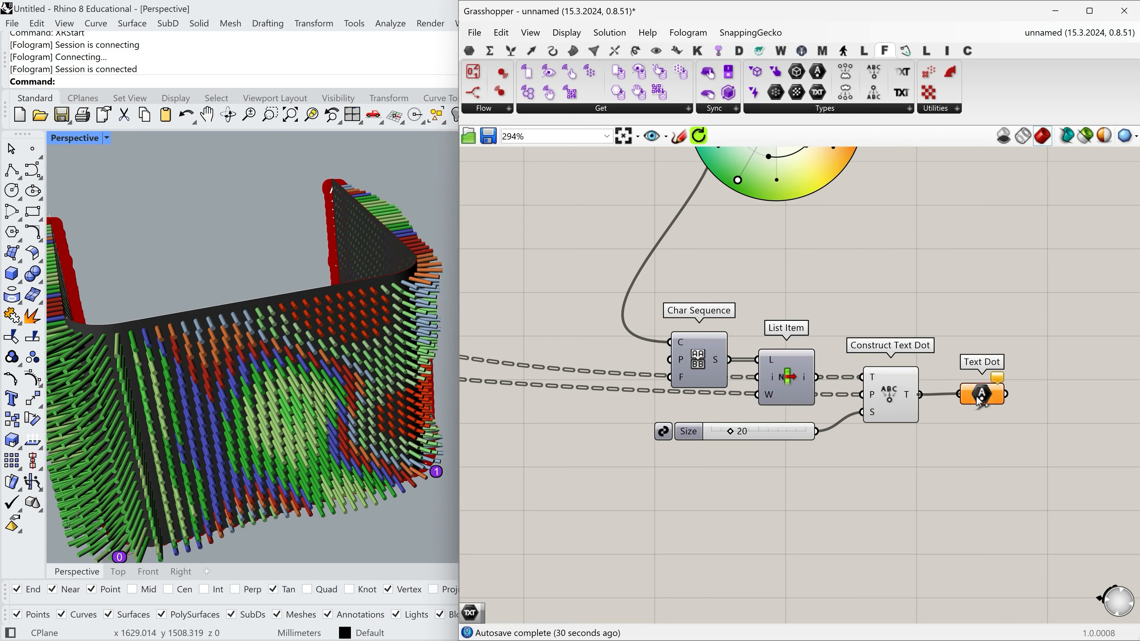
Align the Text Dot parameter with Construct Text Dot and turn off the Construct Text Dot preview.
drag(976, 396, 975, 397)
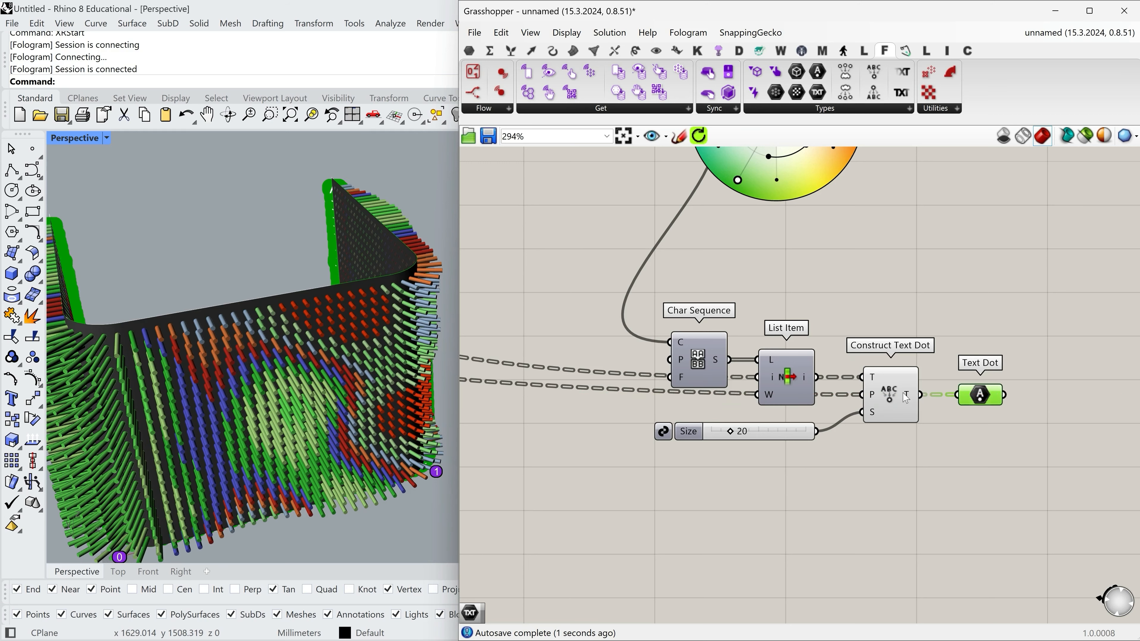
right_click(889, 395)
click(918, 426)
click(961, 479)
right_drag(361, 321, 411, 382)
scroll(373, 366, up, 5)
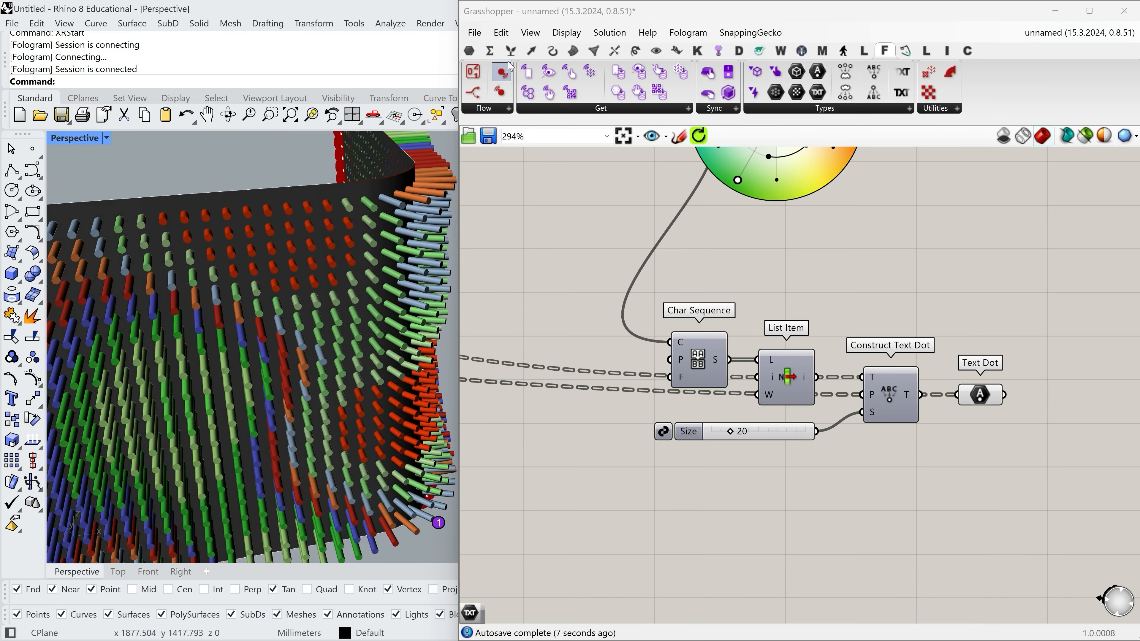
scroll(300, 293, down, 5)
right_drag(300, 293, 327, 300)
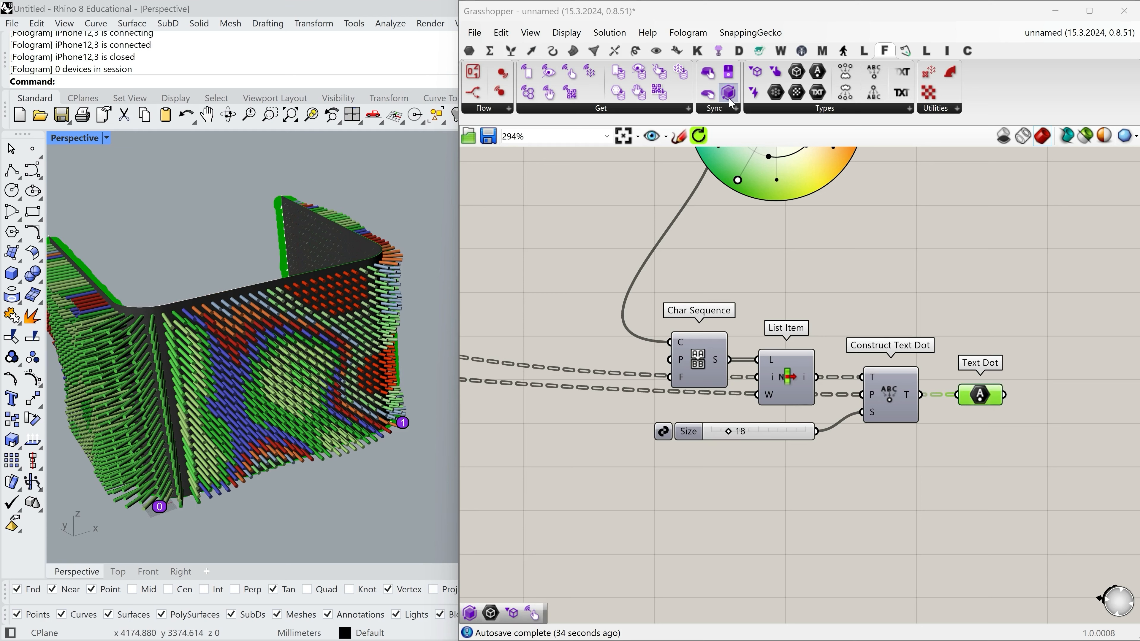
Add a second Sync Geometry component fed by the Text Dot through its G input, and turn off the Text Dot's preview.
drag(728, 93, 1087, 406)
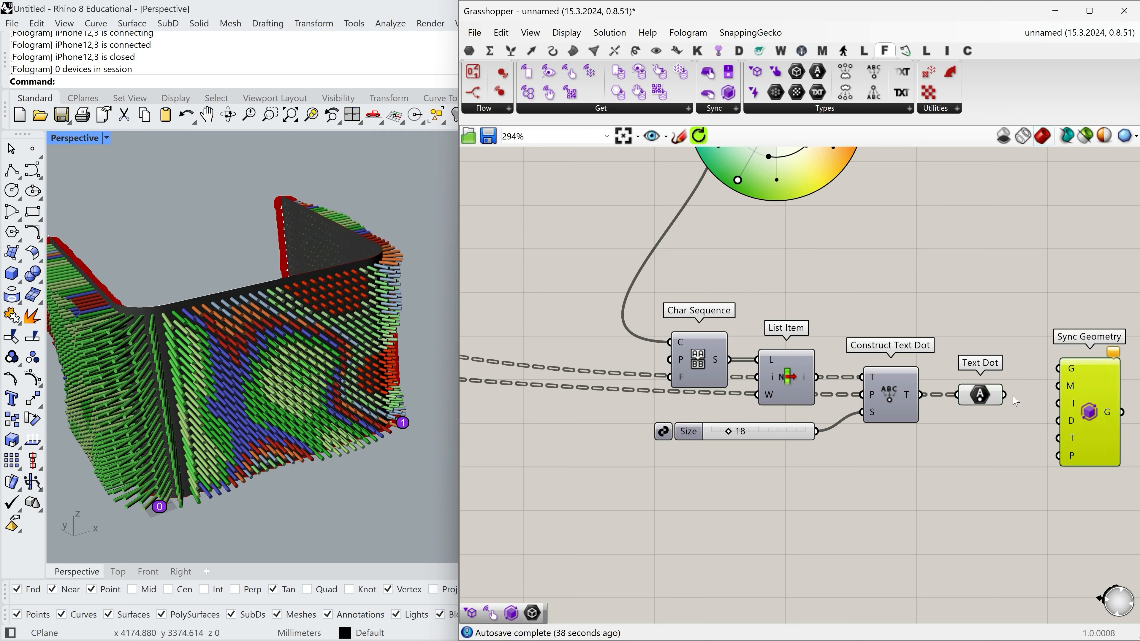
drag(1045, 373, 1056, 369)
right_click(990, 403)
click(1002, 413)
click(961, 454)
scroll(264, 322, down, 5)
right_drag(263, 327, 254, 352)
scroll(254, 351, up, 4)
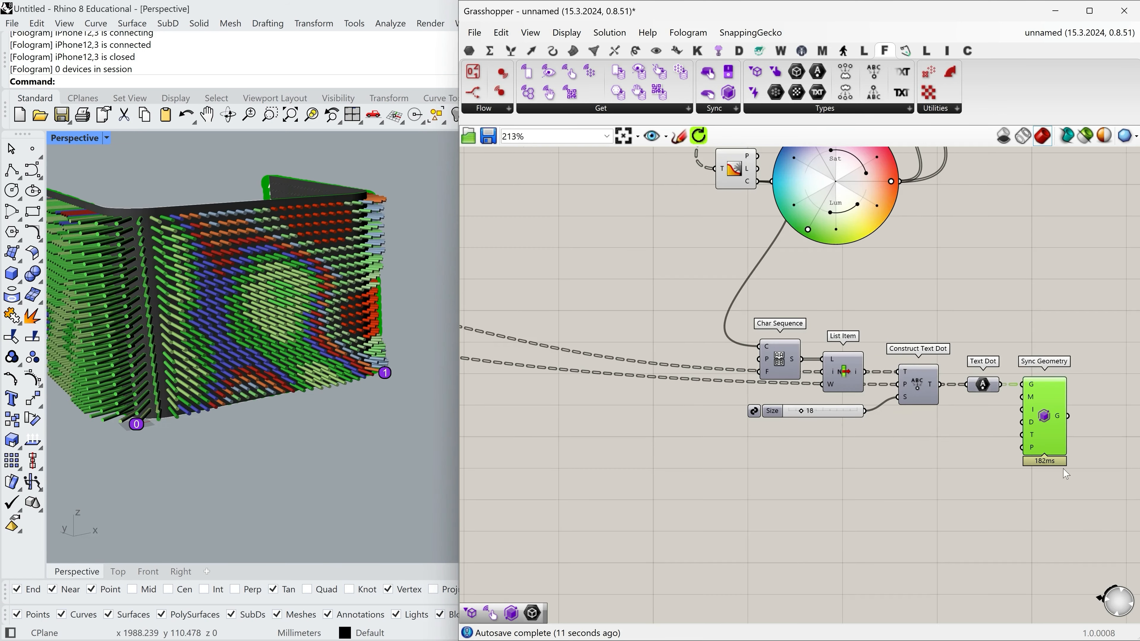
click(945, 472)
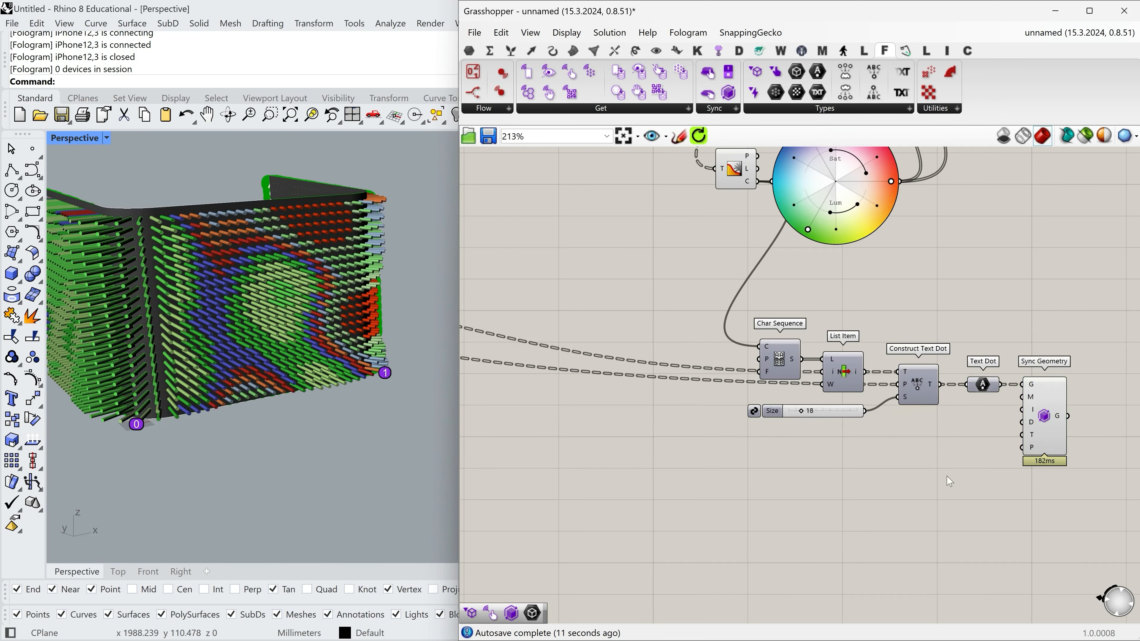
Examine the pipe and text dot Sync Geometry branches together with the coloured pipe wall in the Rhino viewport.
scroll(1016, 435, down, 5)
scroll(997, 276, up, 4)
click(1000, 270)
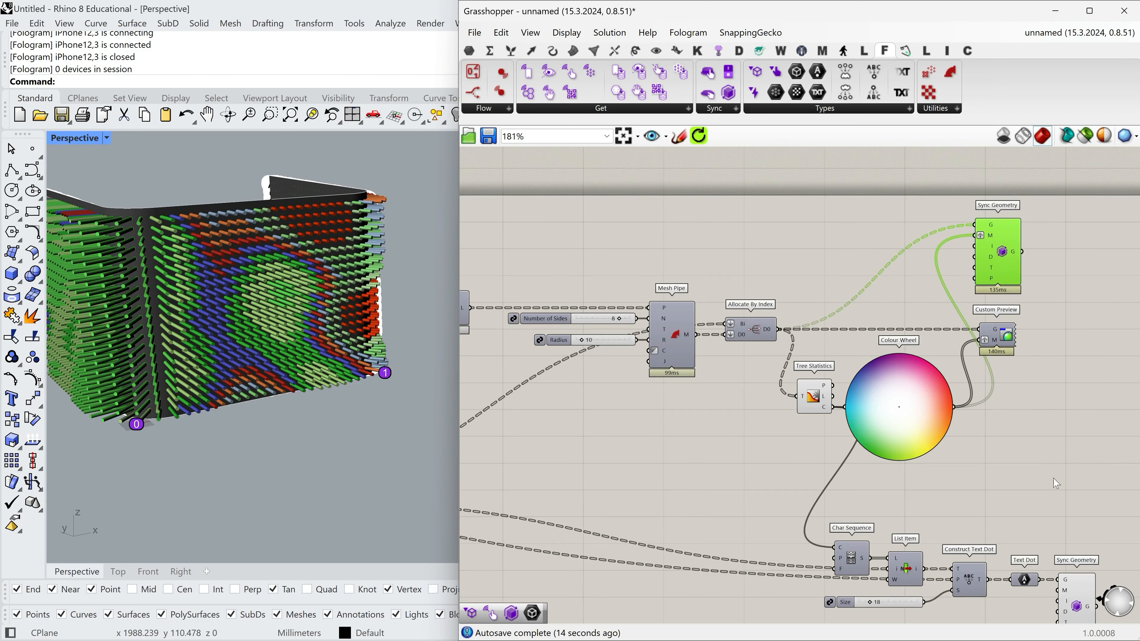
right_drag(1081, 594, 1041, 470)
click(1036, 491)
click(997, 494)
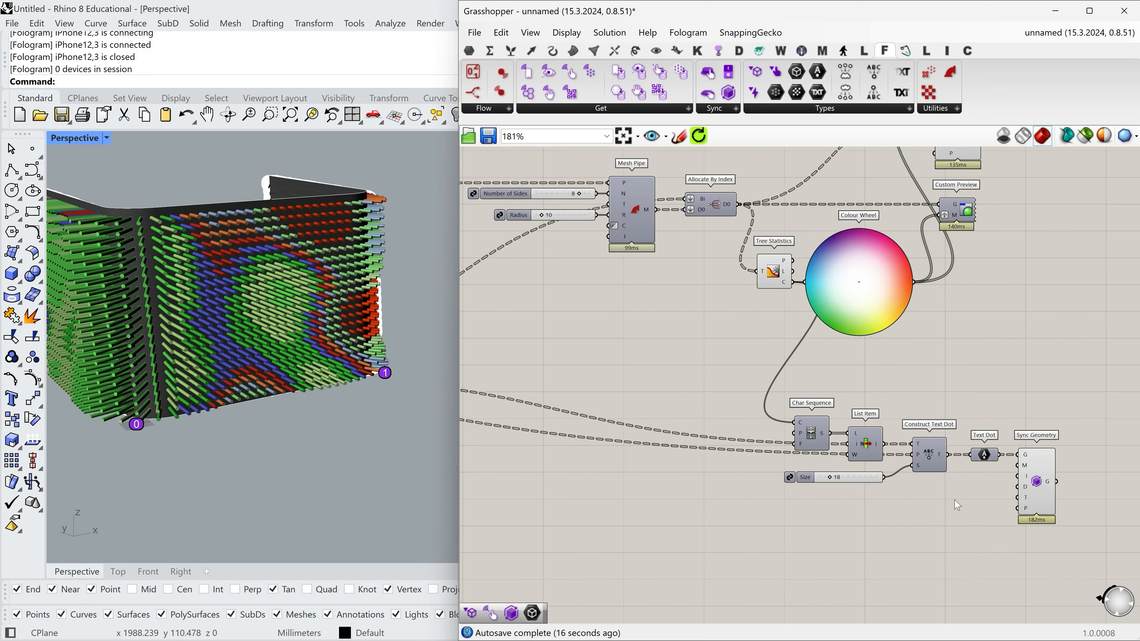
right_drag(658, 302, 695, 301)
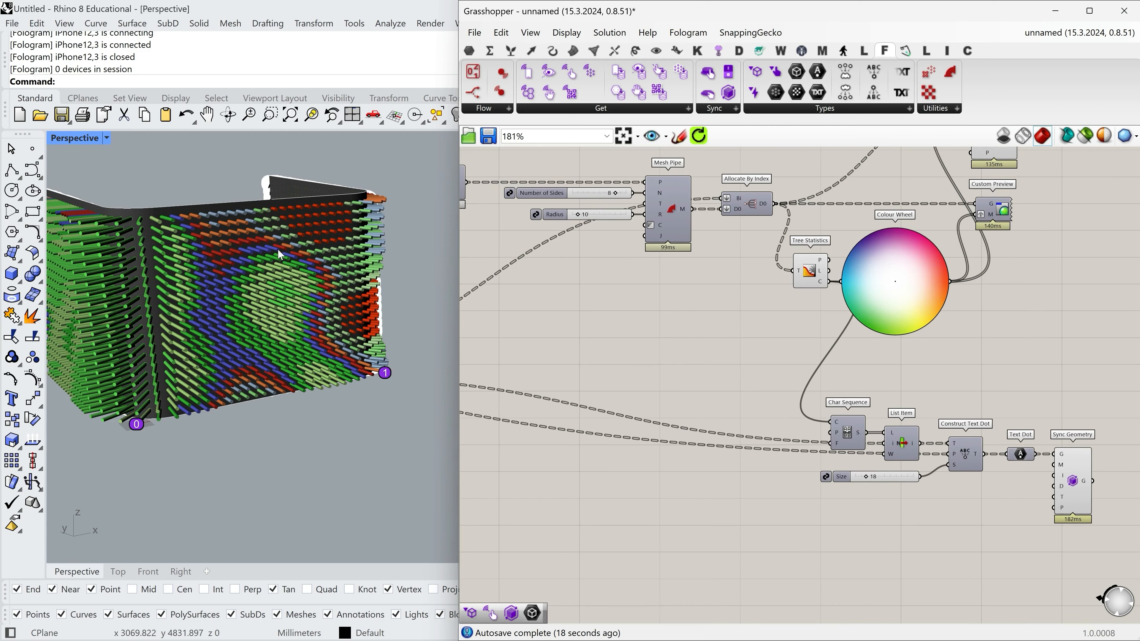
right_drag(228, 236, 213, 285)
right_drag(864, 283, 699, 233)
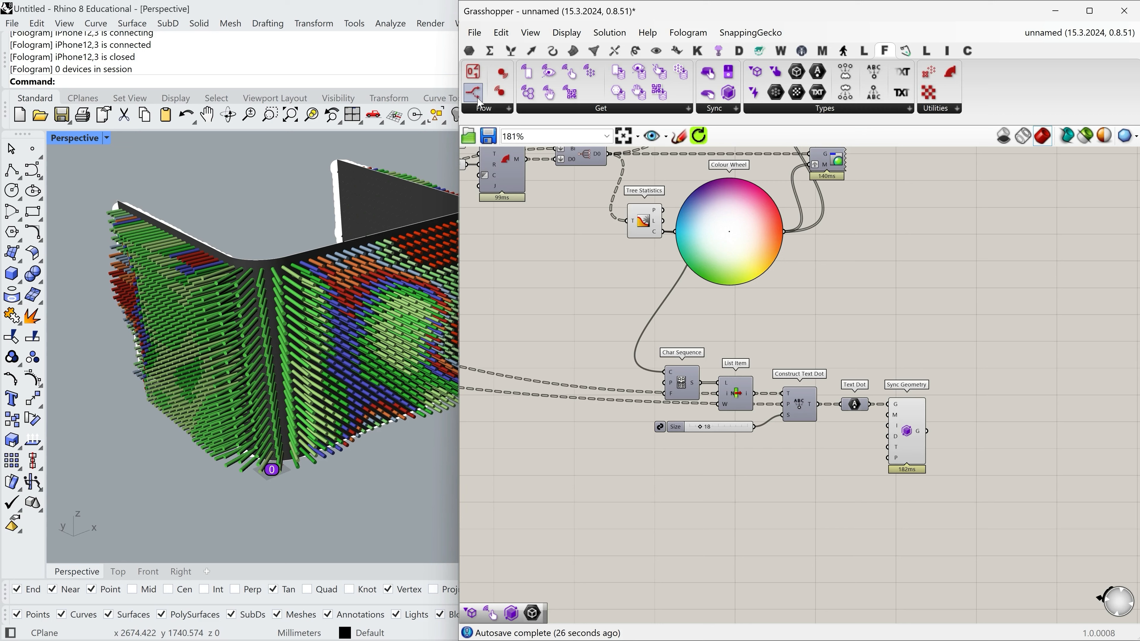
Add a Fologram State Gate component below the text dot components.
click(484, 112)
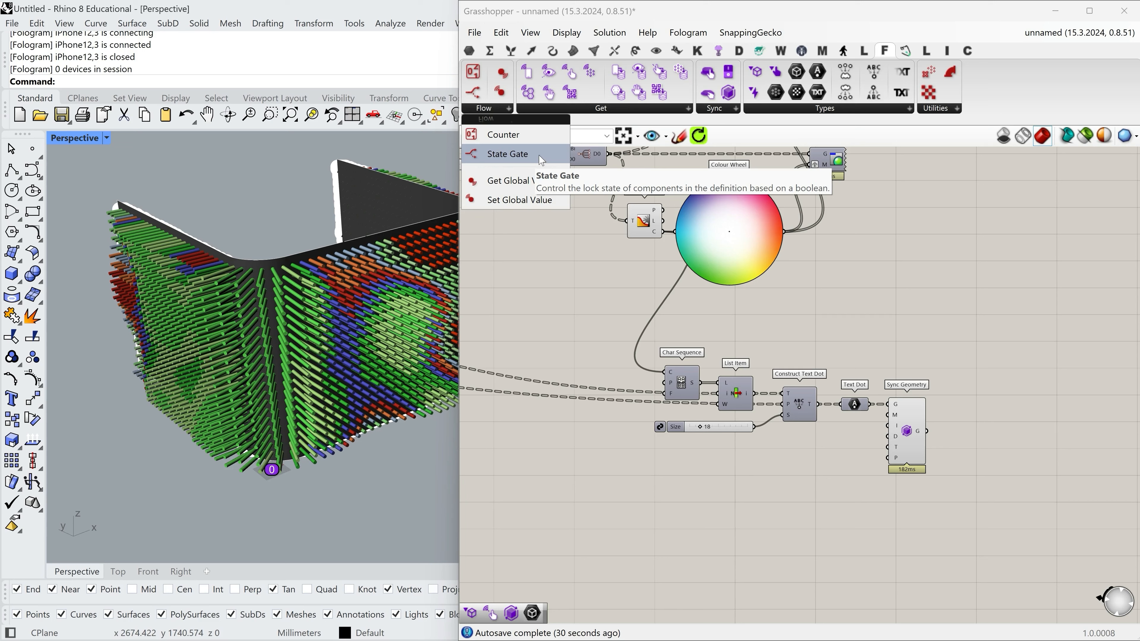
drag(512, 157, 808, 537)
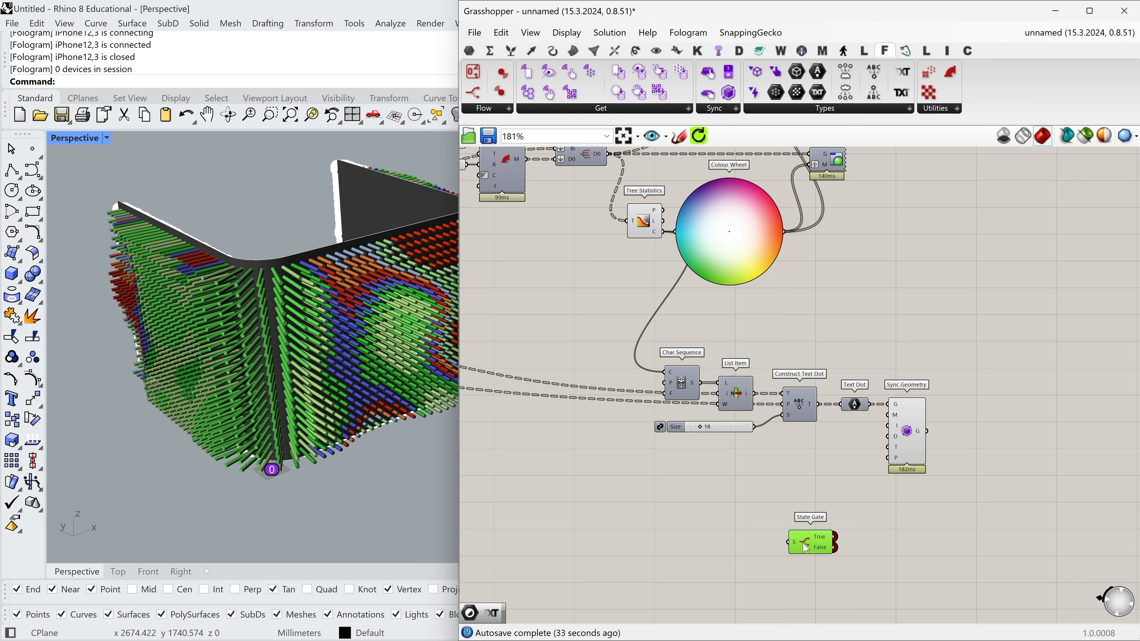
right_drag(657, 530, 706, 446)
Add a Value List beside the State Gate, on its input side.
click(469, 50)
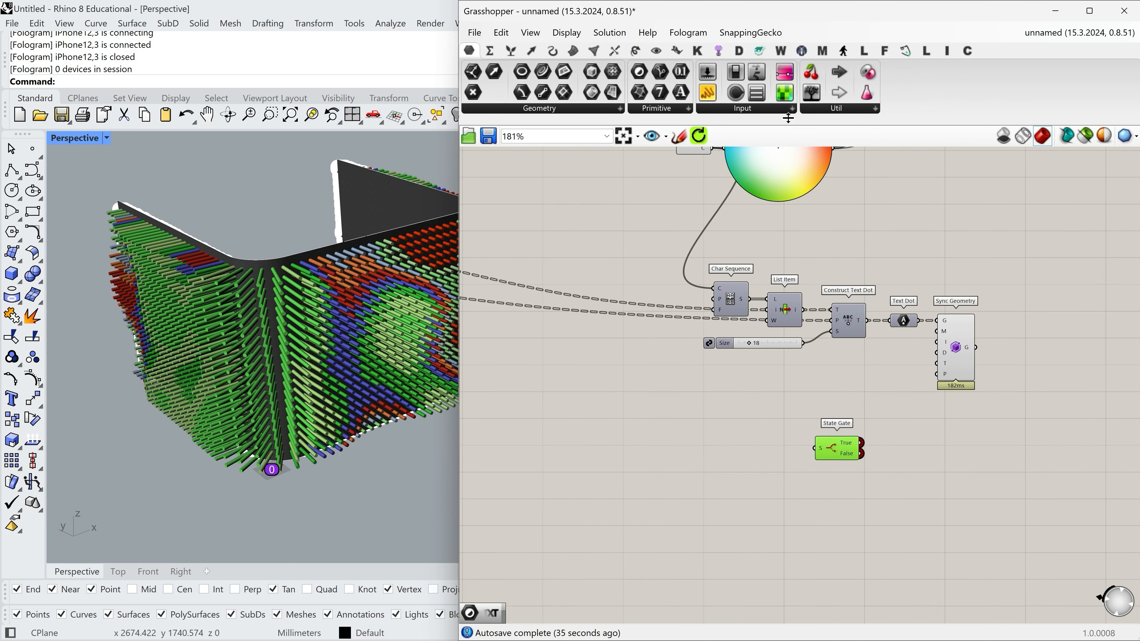
click(754, 110)
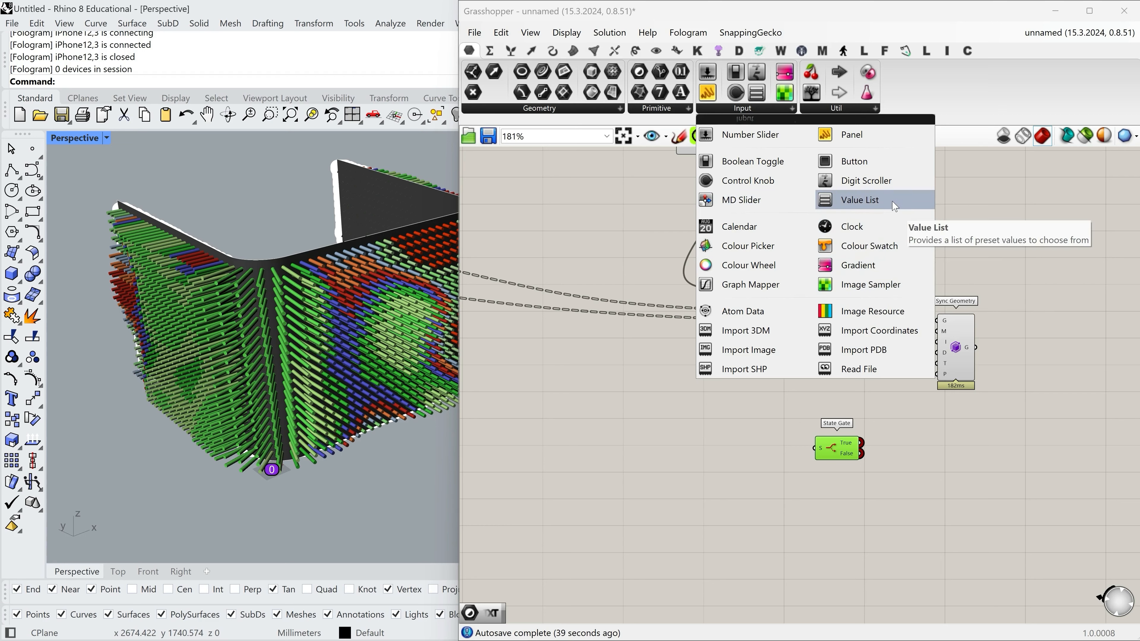
drag(861, 201, 750, 483)
scroll(751, 483, up, 2)
drag(707, 443, 707, 443)
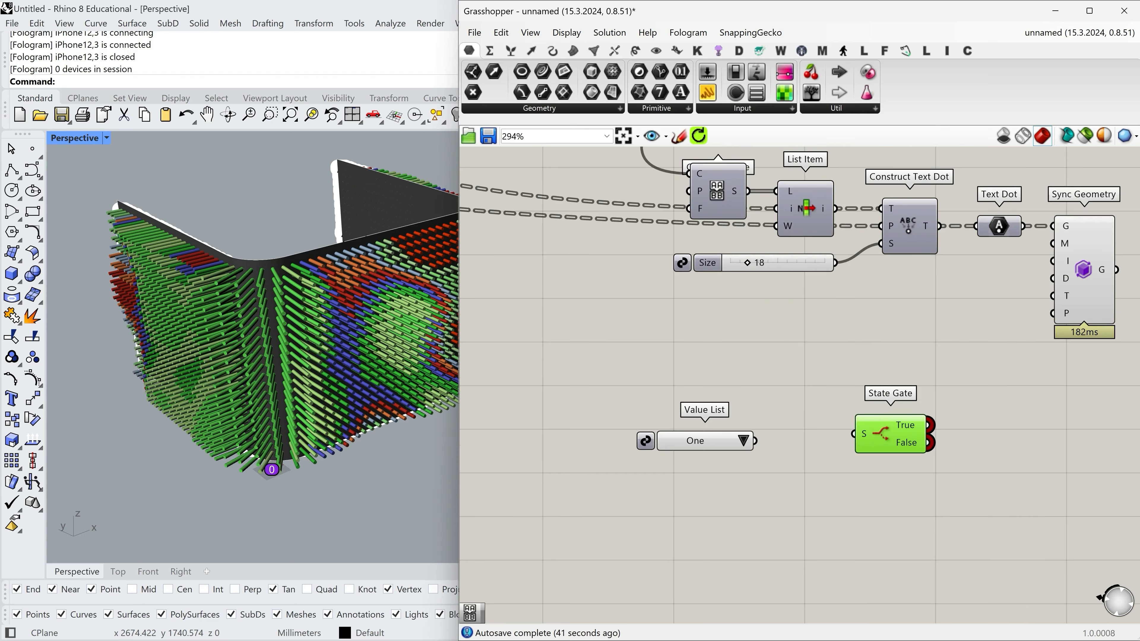
Name the new value list Representation.
right_click(694, 439)
text(Represen)
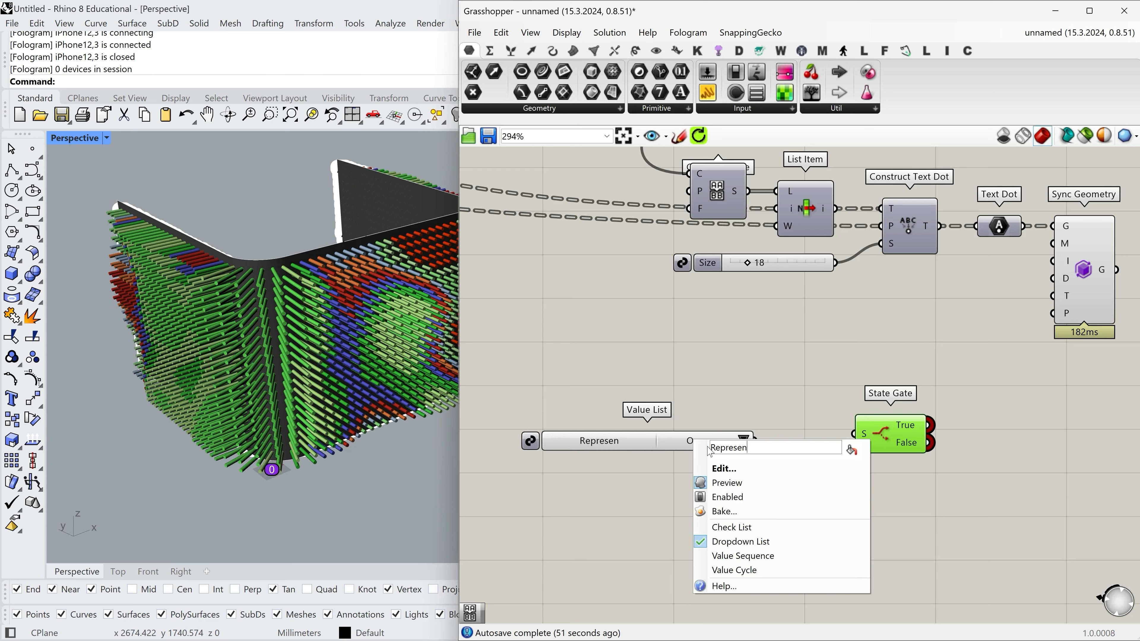
text(tation)
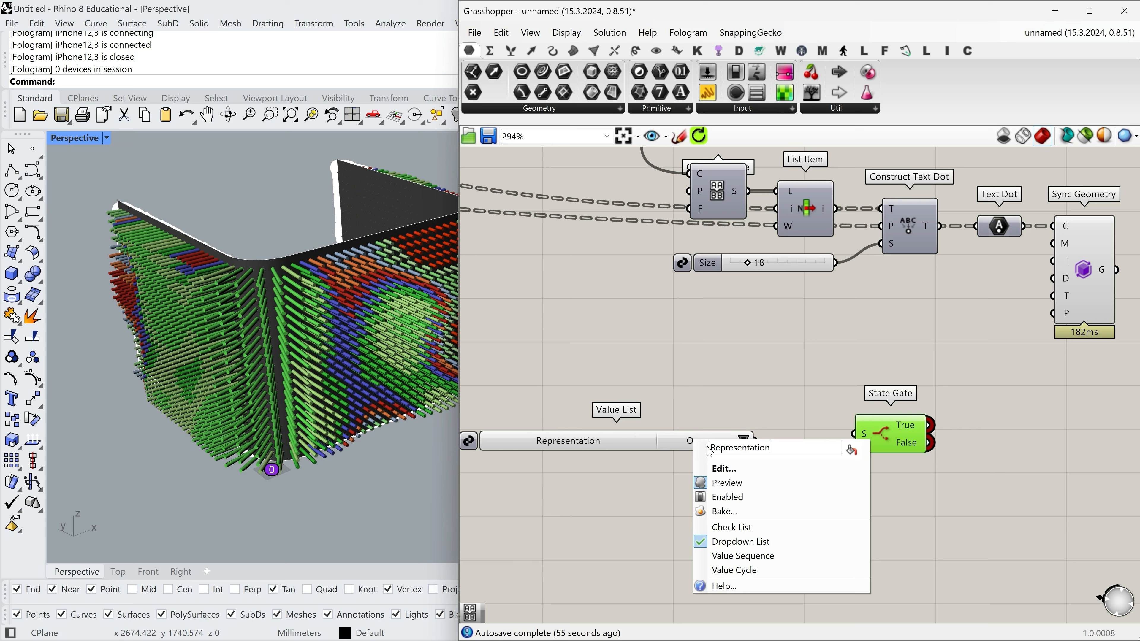
Remove the Three and Four entries from the Representation value list's constants.
double_click(691, 442)
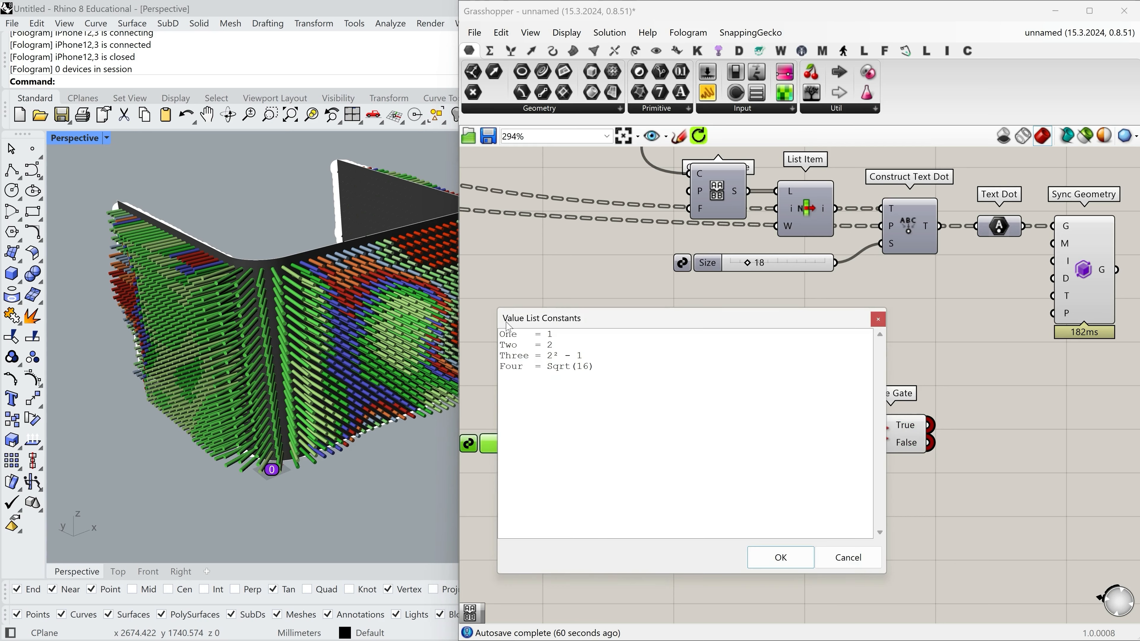
drag(625, 374, 479, 360)
key(Delete)
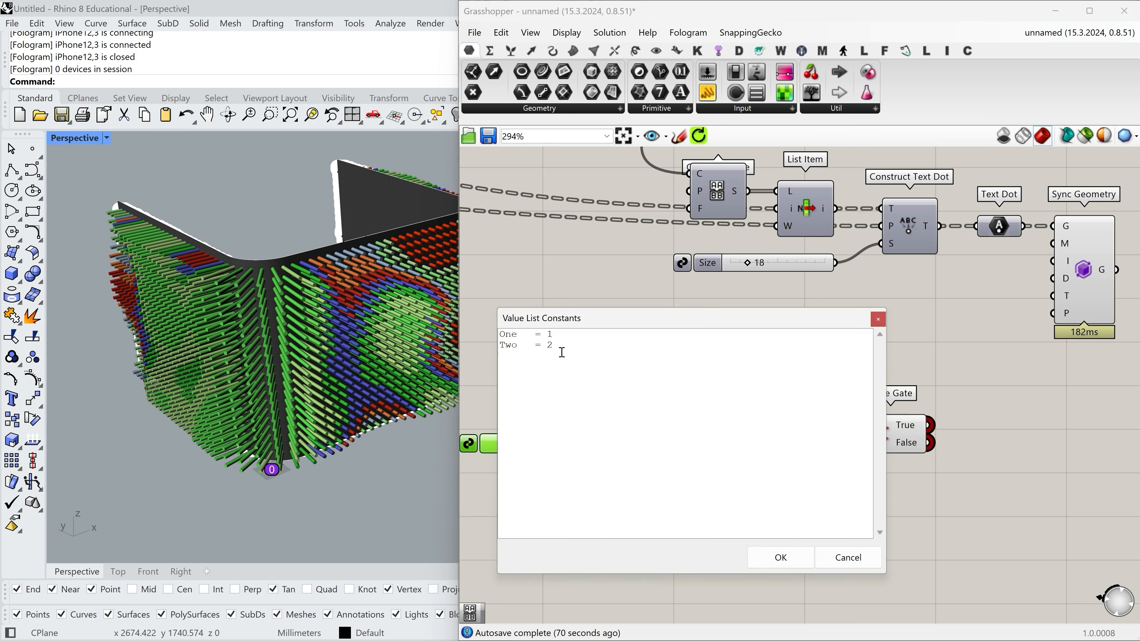